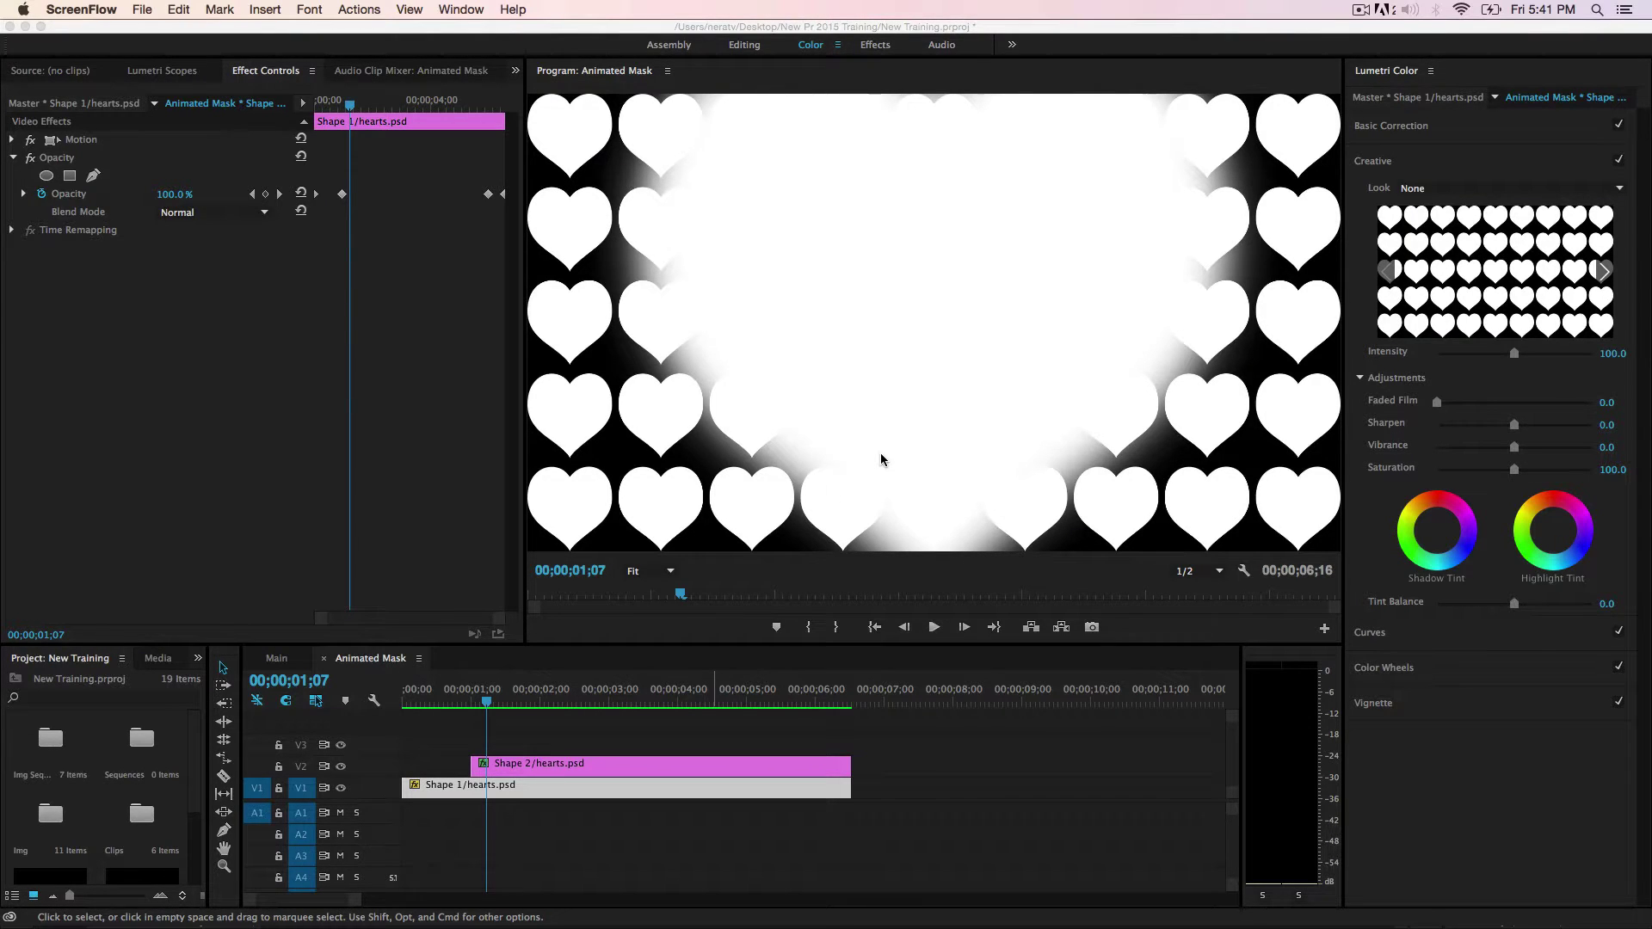
Step: Play the Main sequence from its start to preview the finished heart mask transition
click(492, 700)
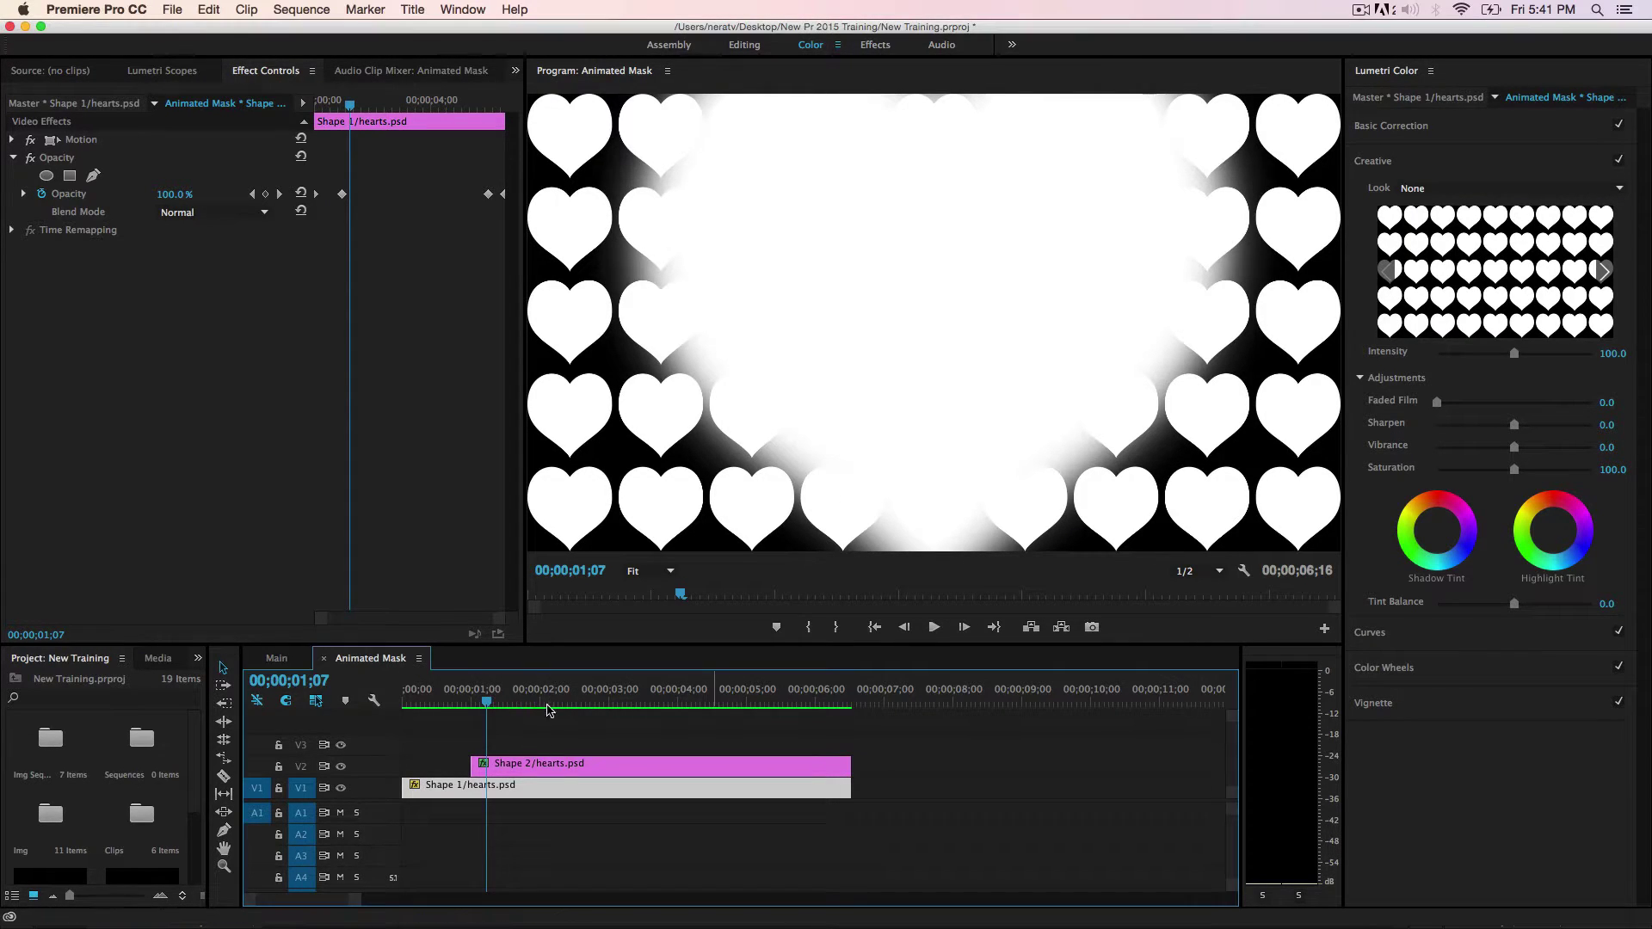
mouse_move(491, 700)
mouse_down()
mouse_move(512, 706)
mouse_move(496, 701)
mouse_up()
click(288, 660)
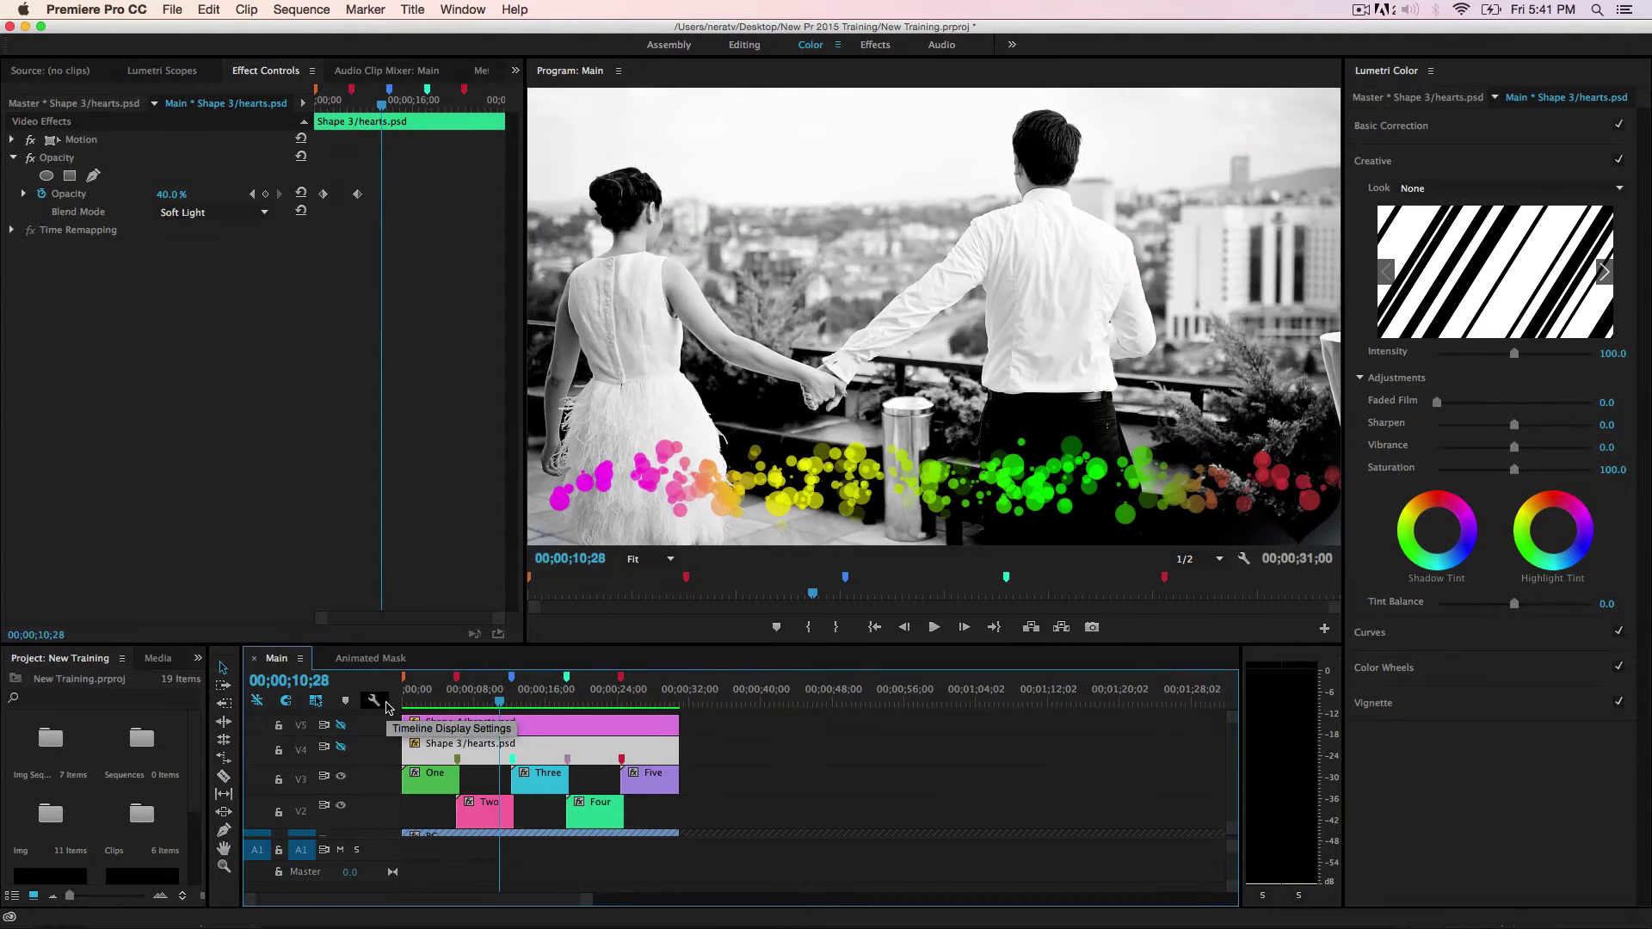
key(Home)
key(space)
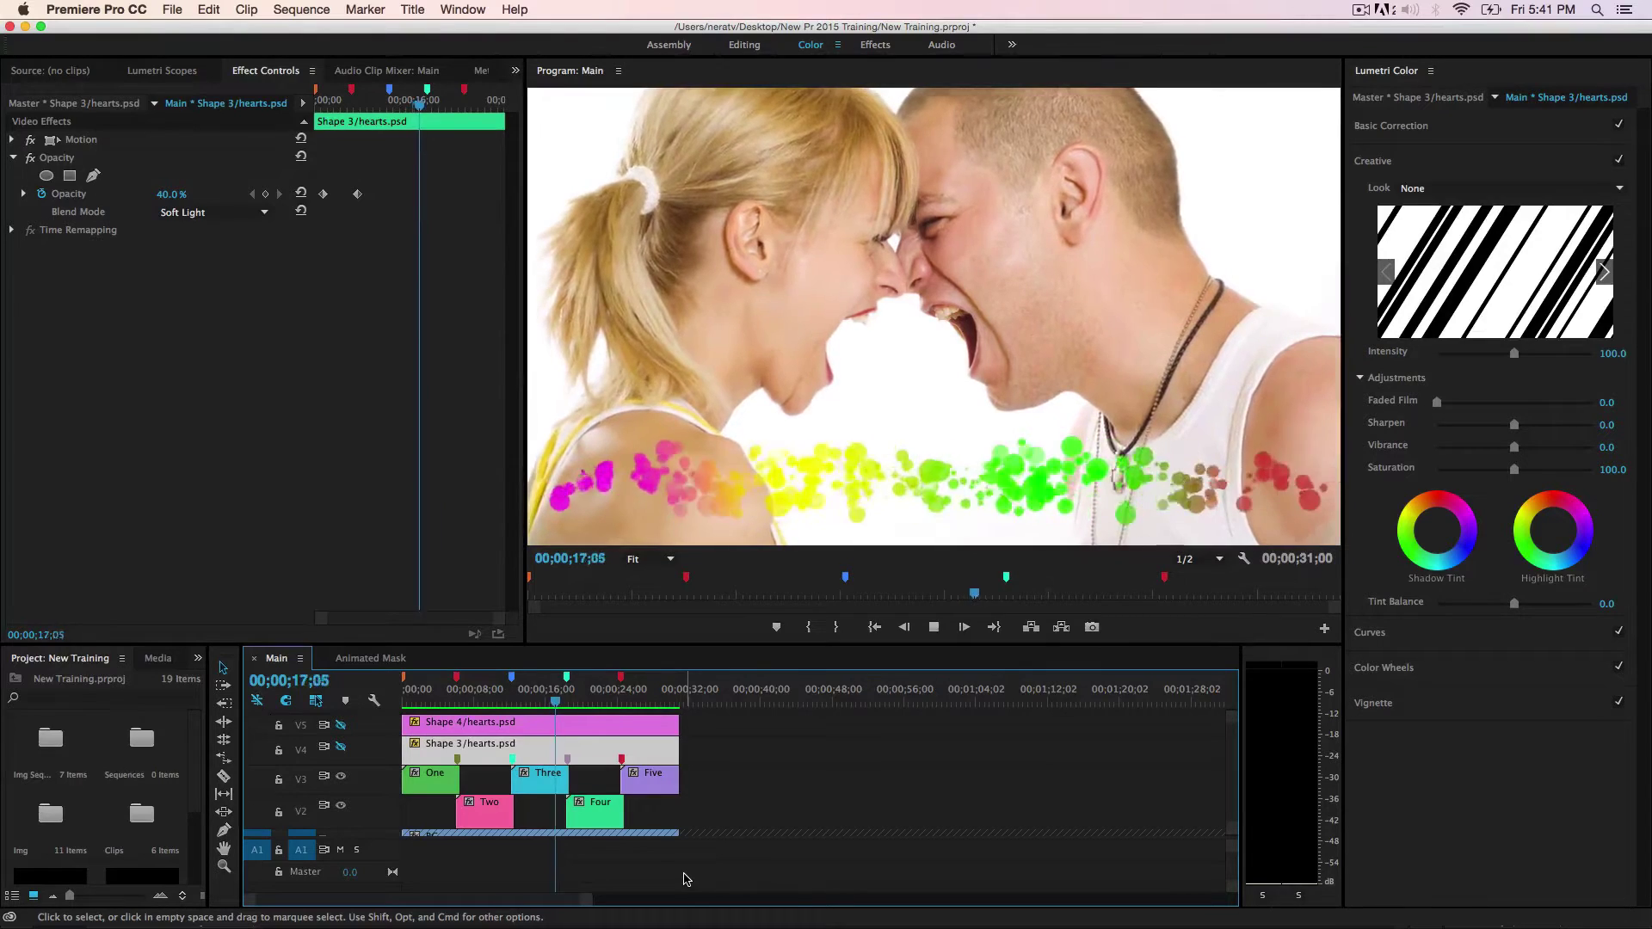
key(space)
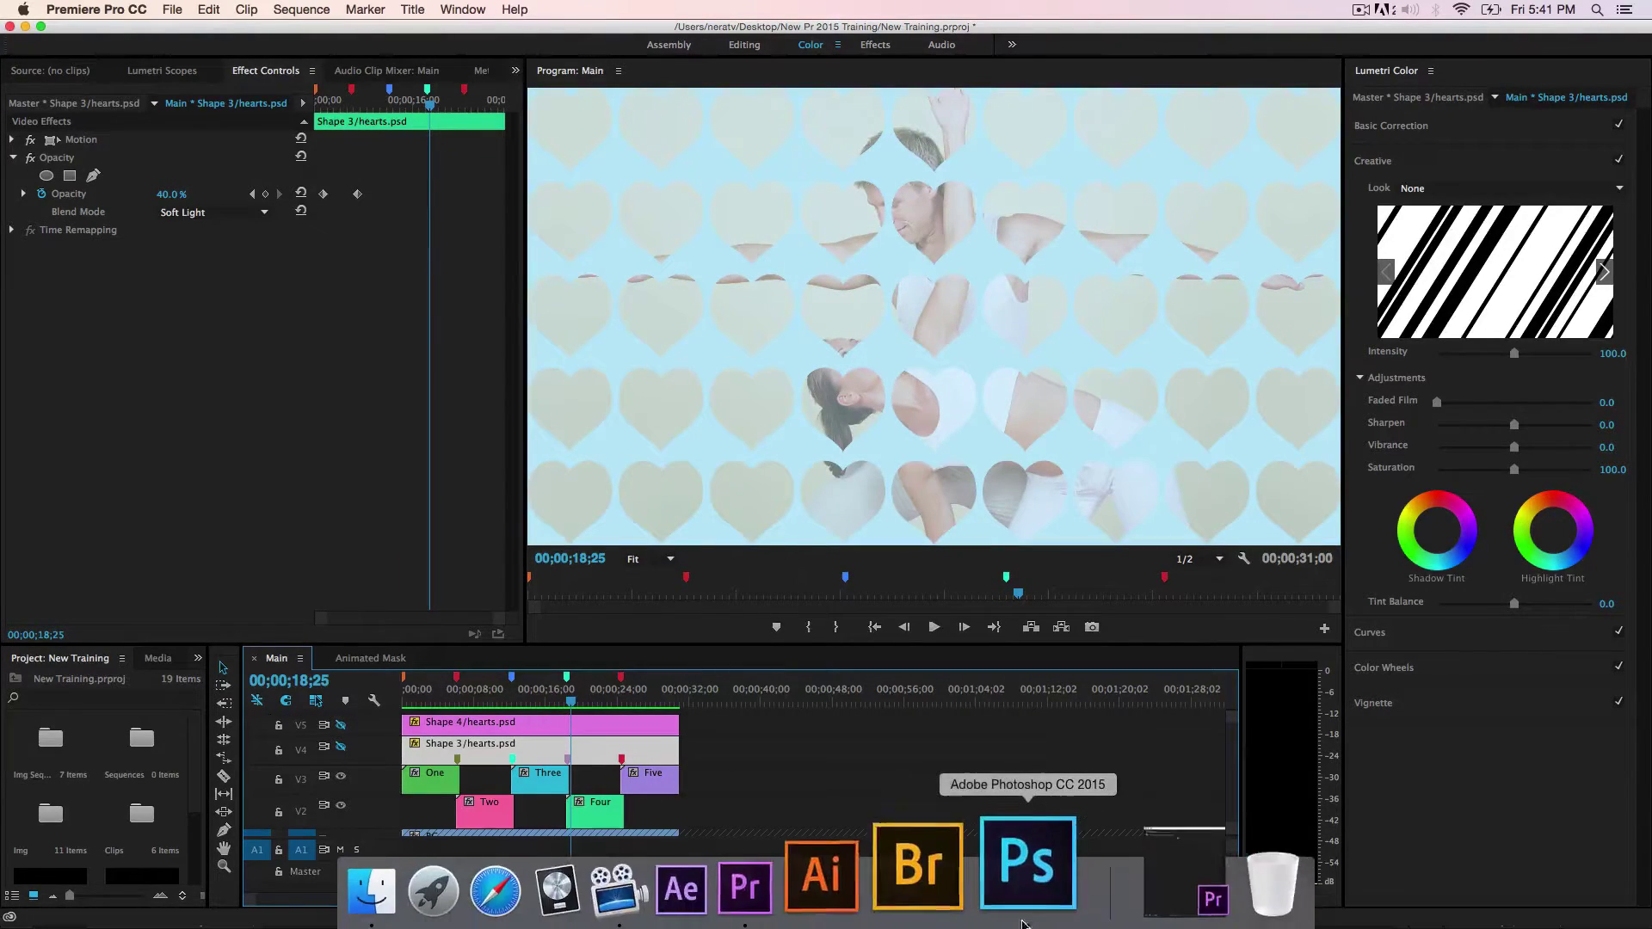
Step: Switch to Photoshop and create a 1920 x 1080 px custom shape of the heart grid pattern in hearths.psd
click(1043, 766)
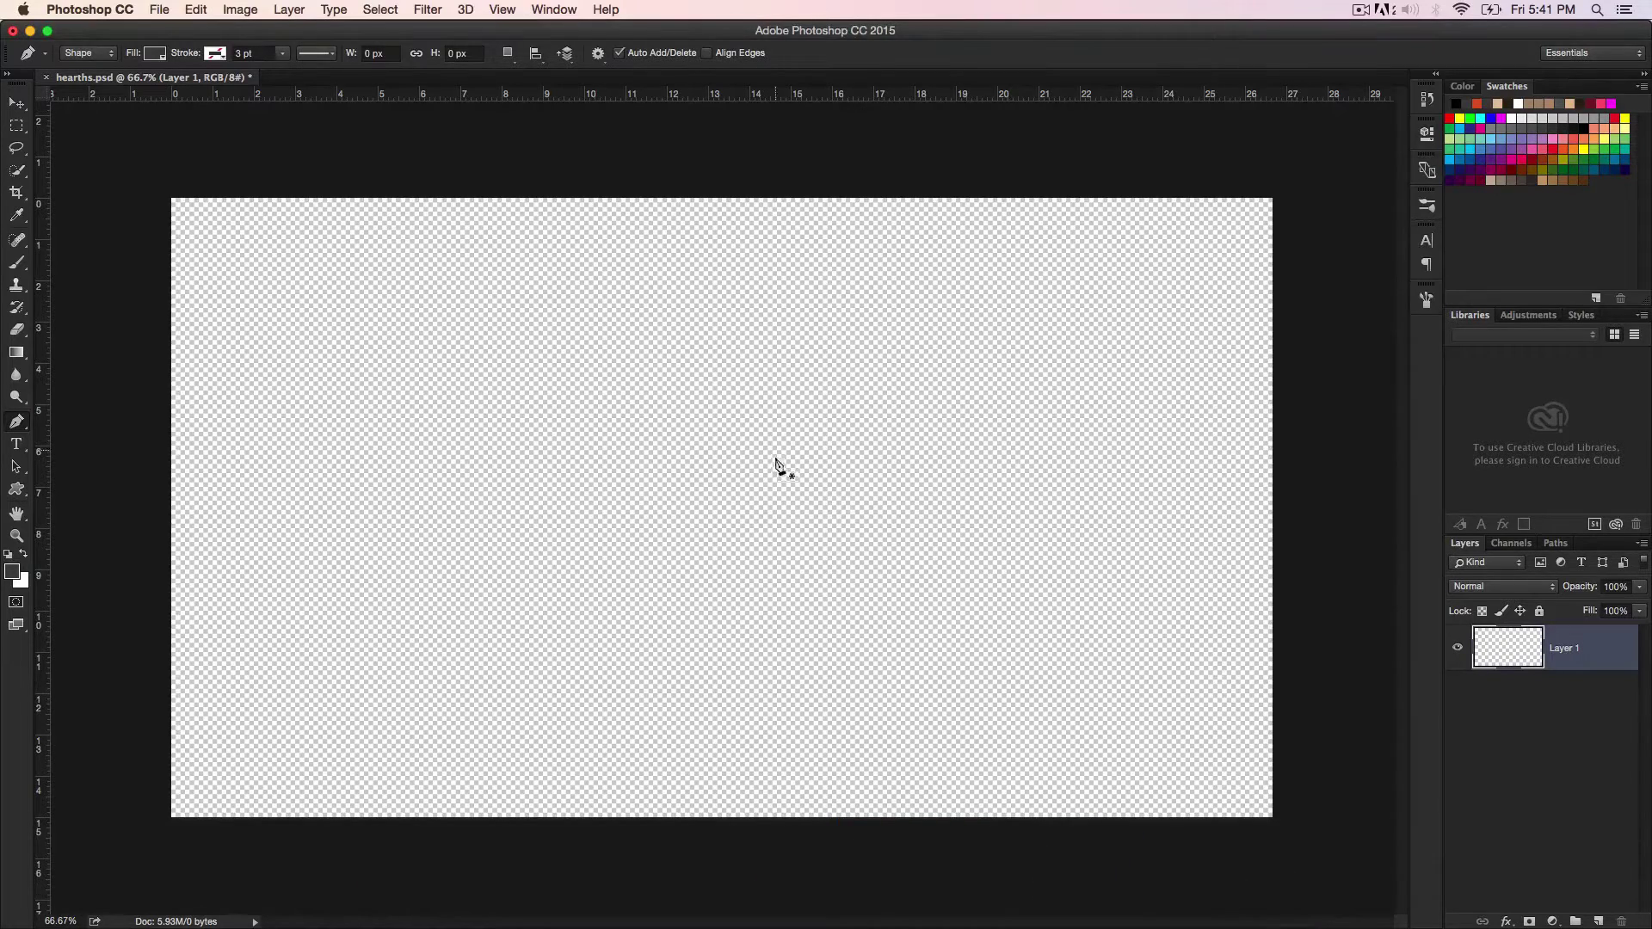
key(u)
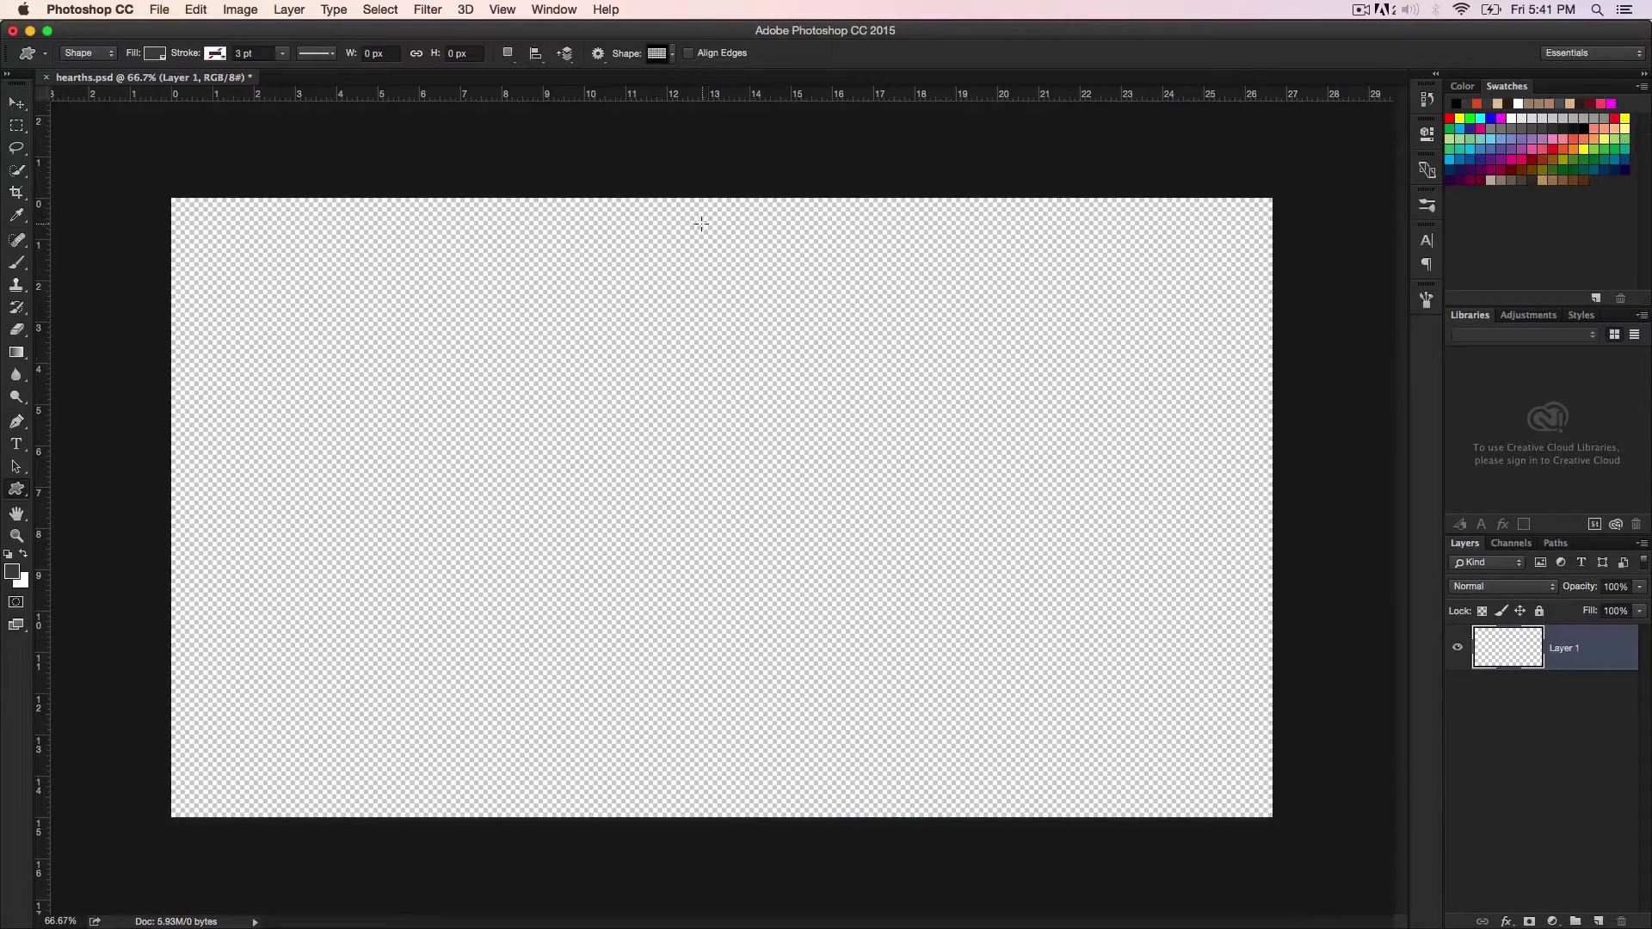
click(672, 57)
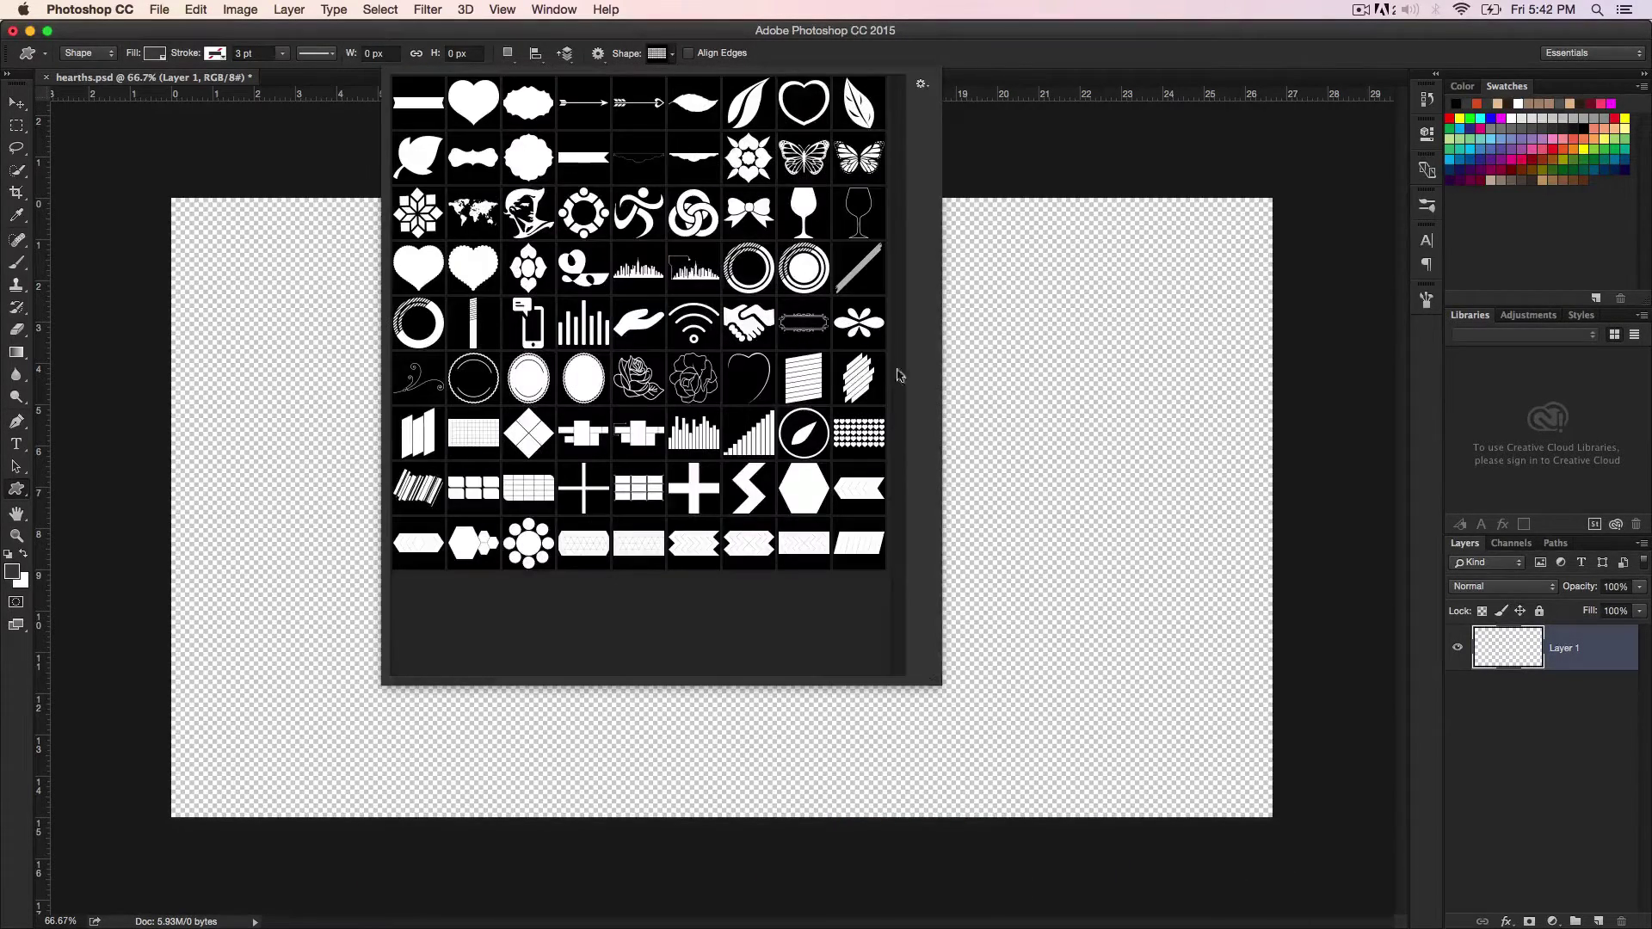
click(969, 487)
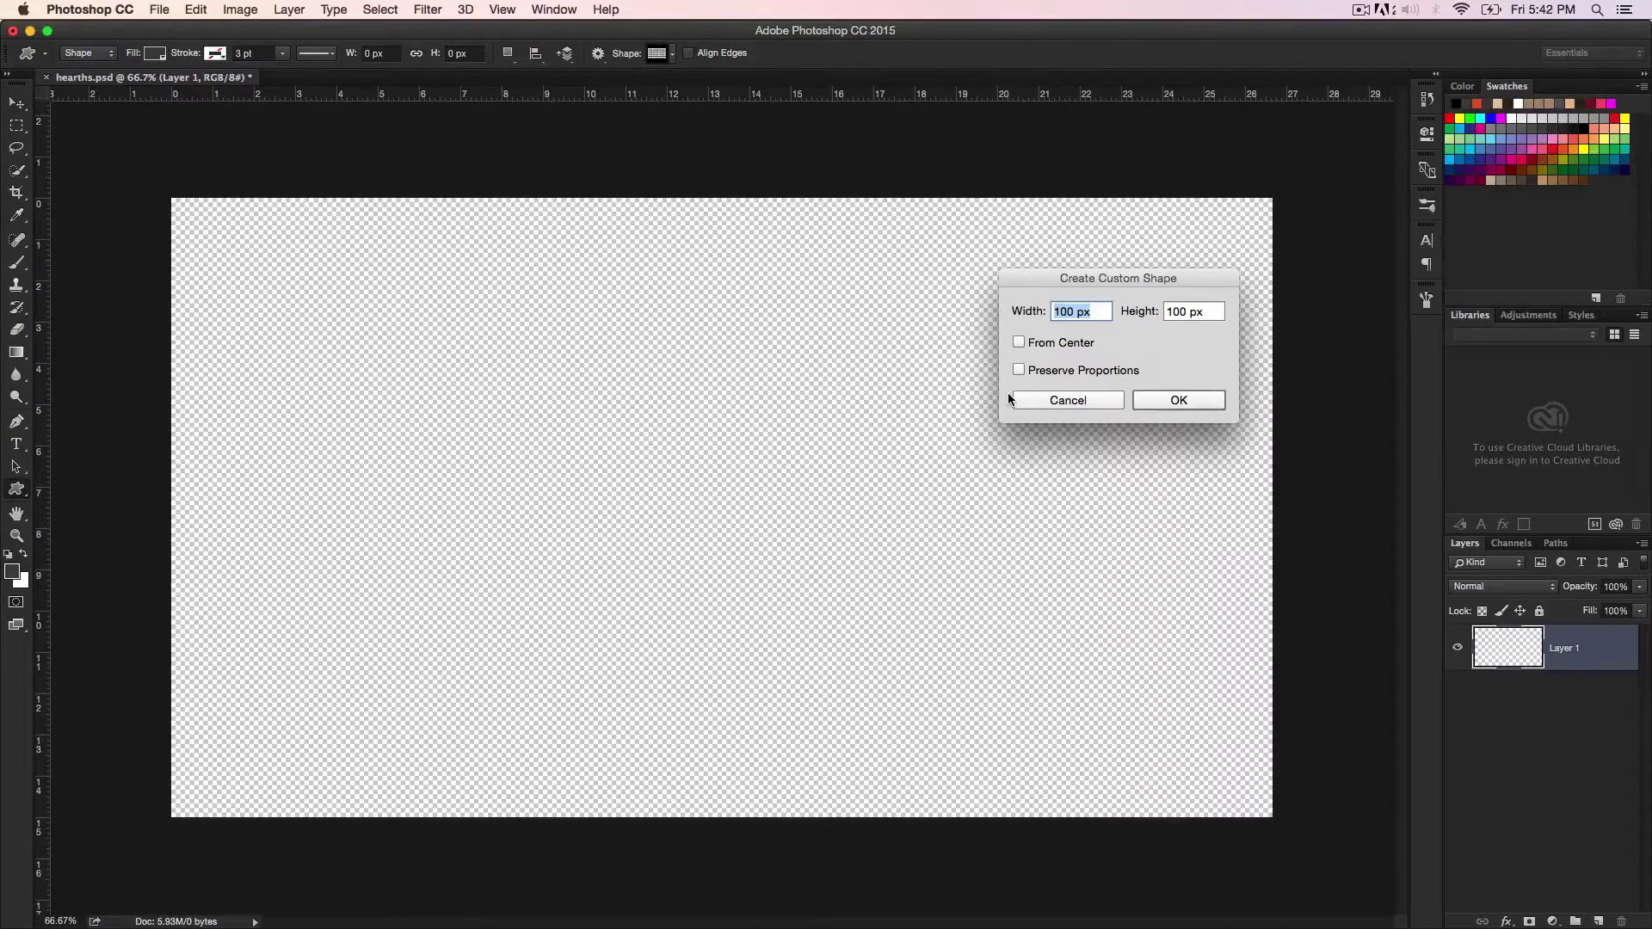
text(1920)
key(Tab)
text(1080)
click(1215, 401)
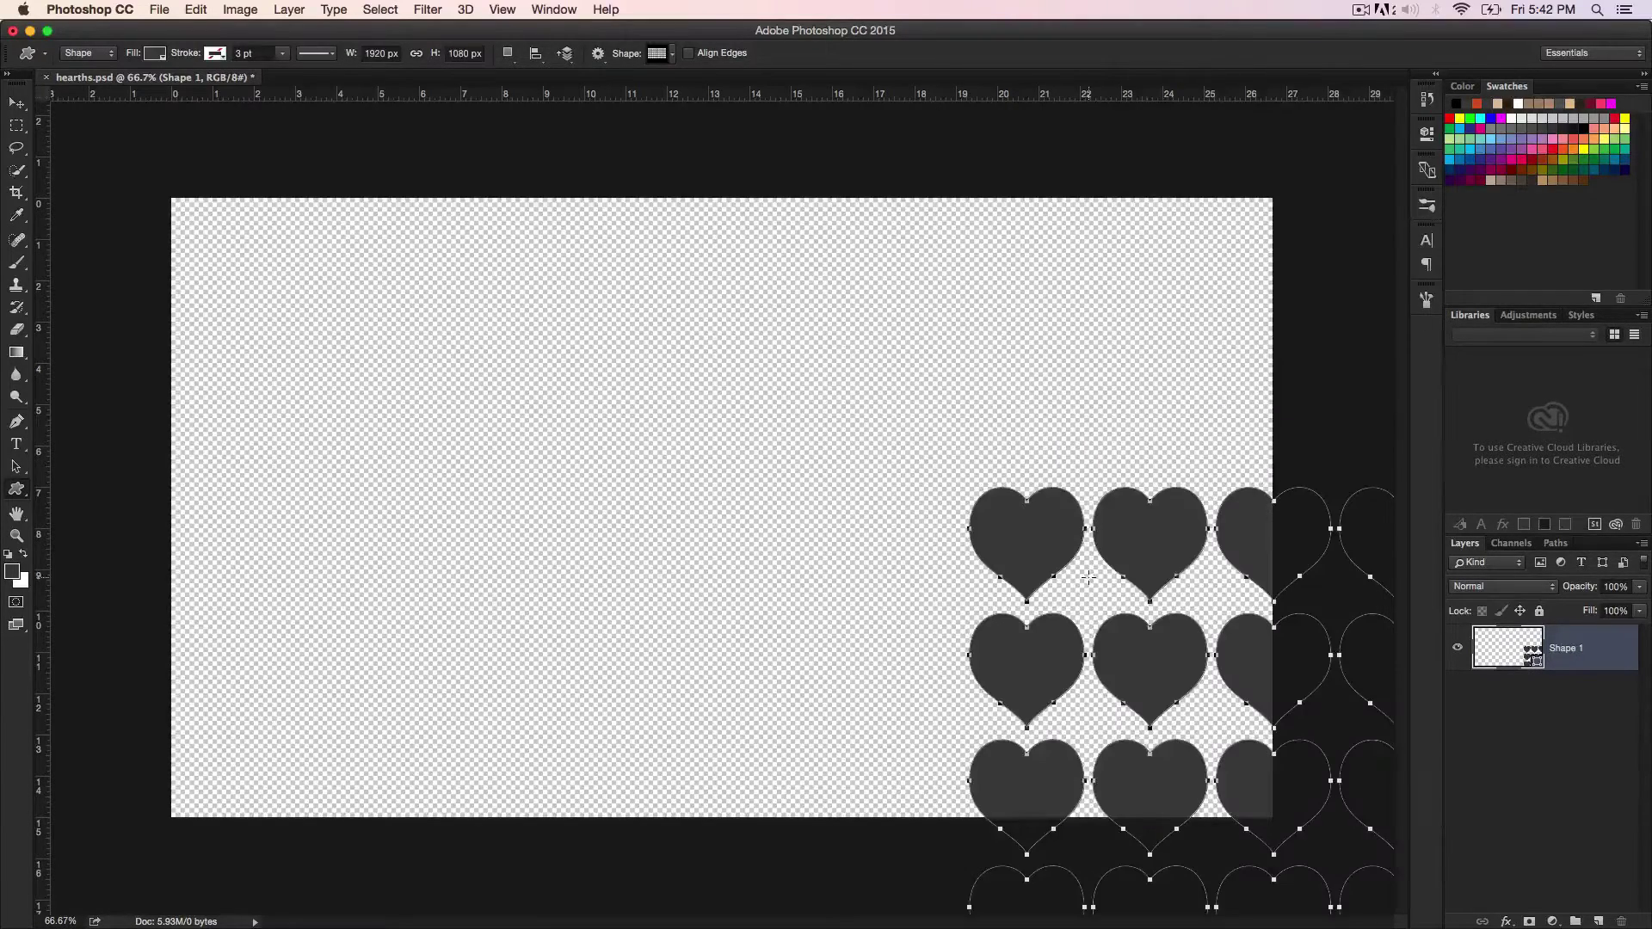
Step: Centre the heart grid horizontally and vertically on the whole canvas
key(v)
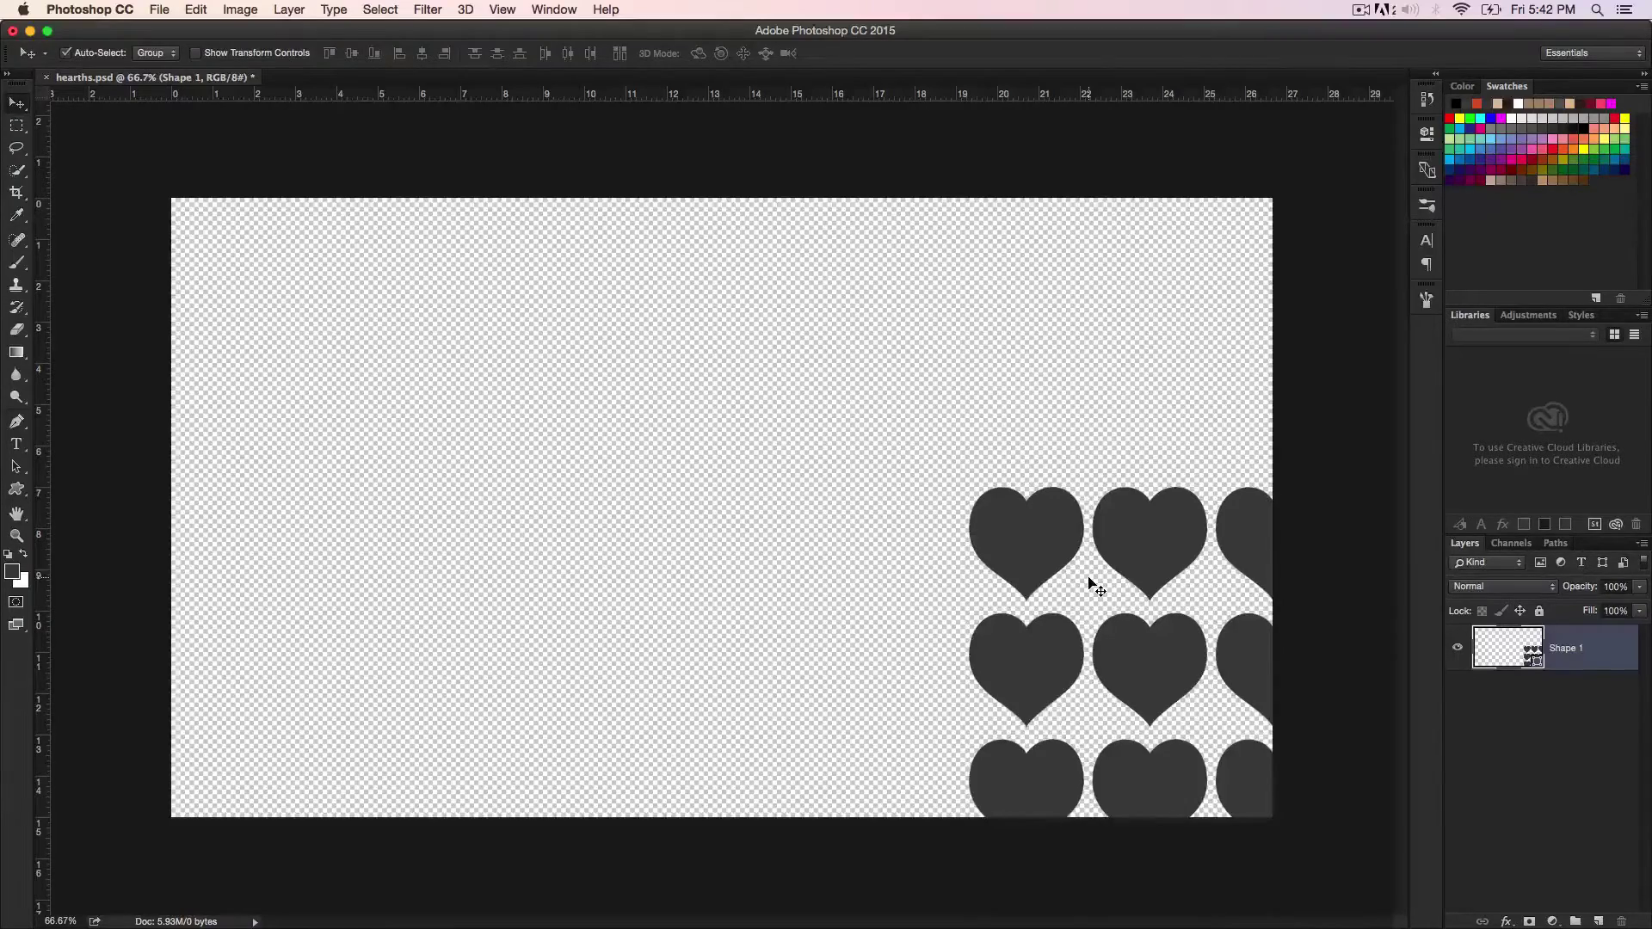
key(ctrl+a)
click(422, 53)
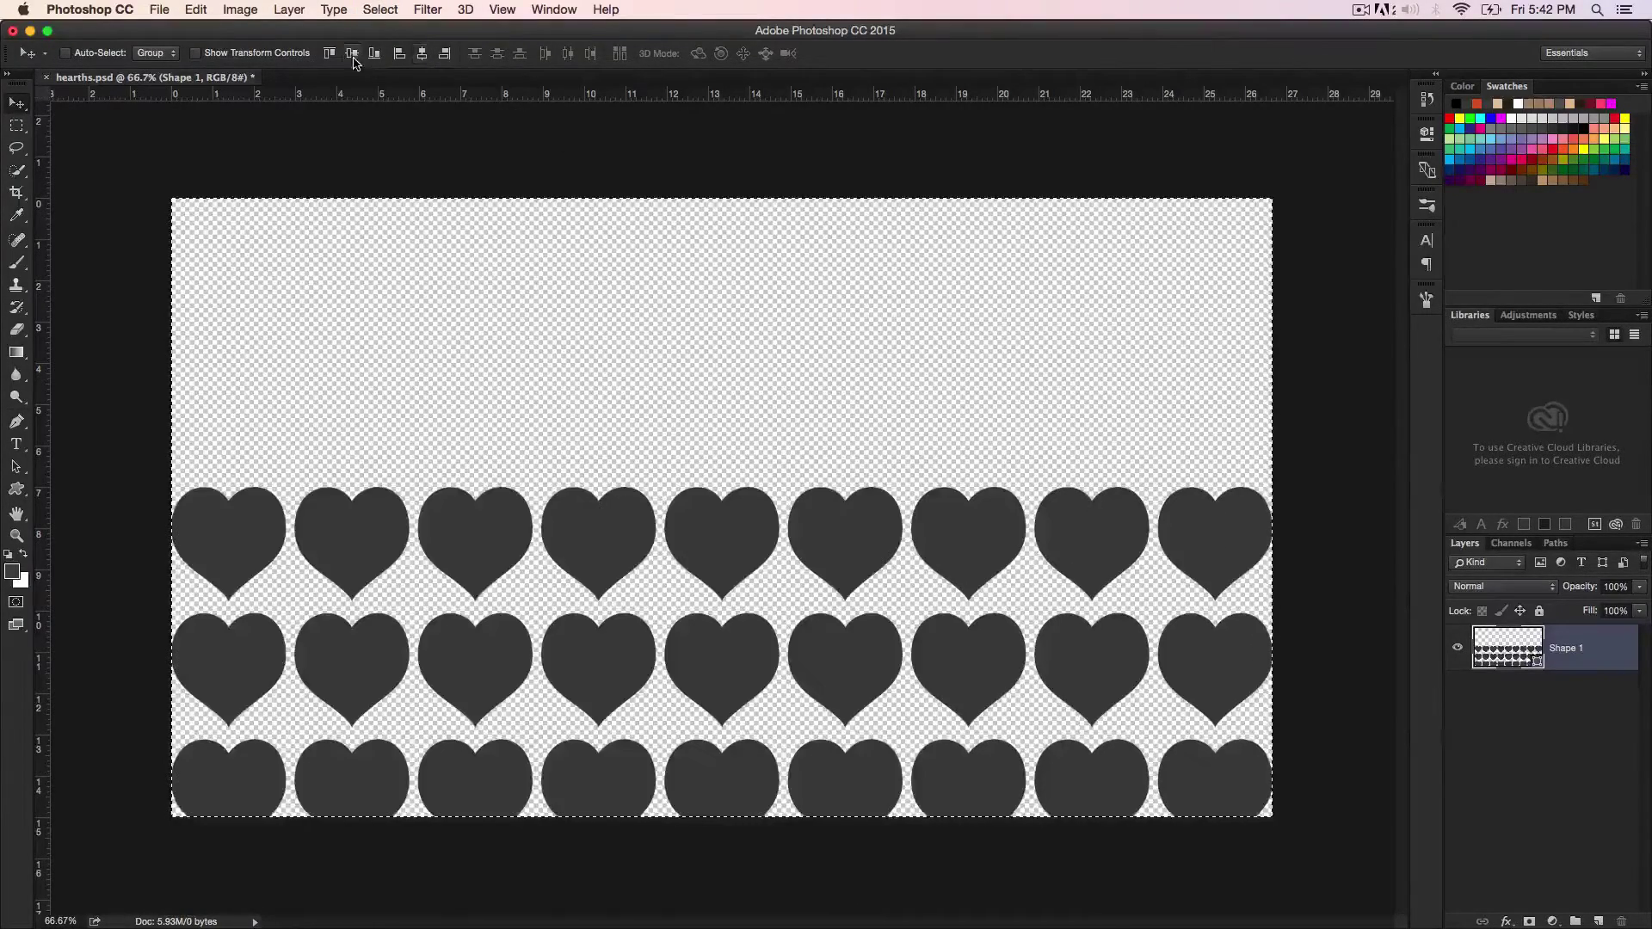
click(353, 56)
Step: Change the heart grid's fill colour to white (ffffff)
double_click(1508, 647)
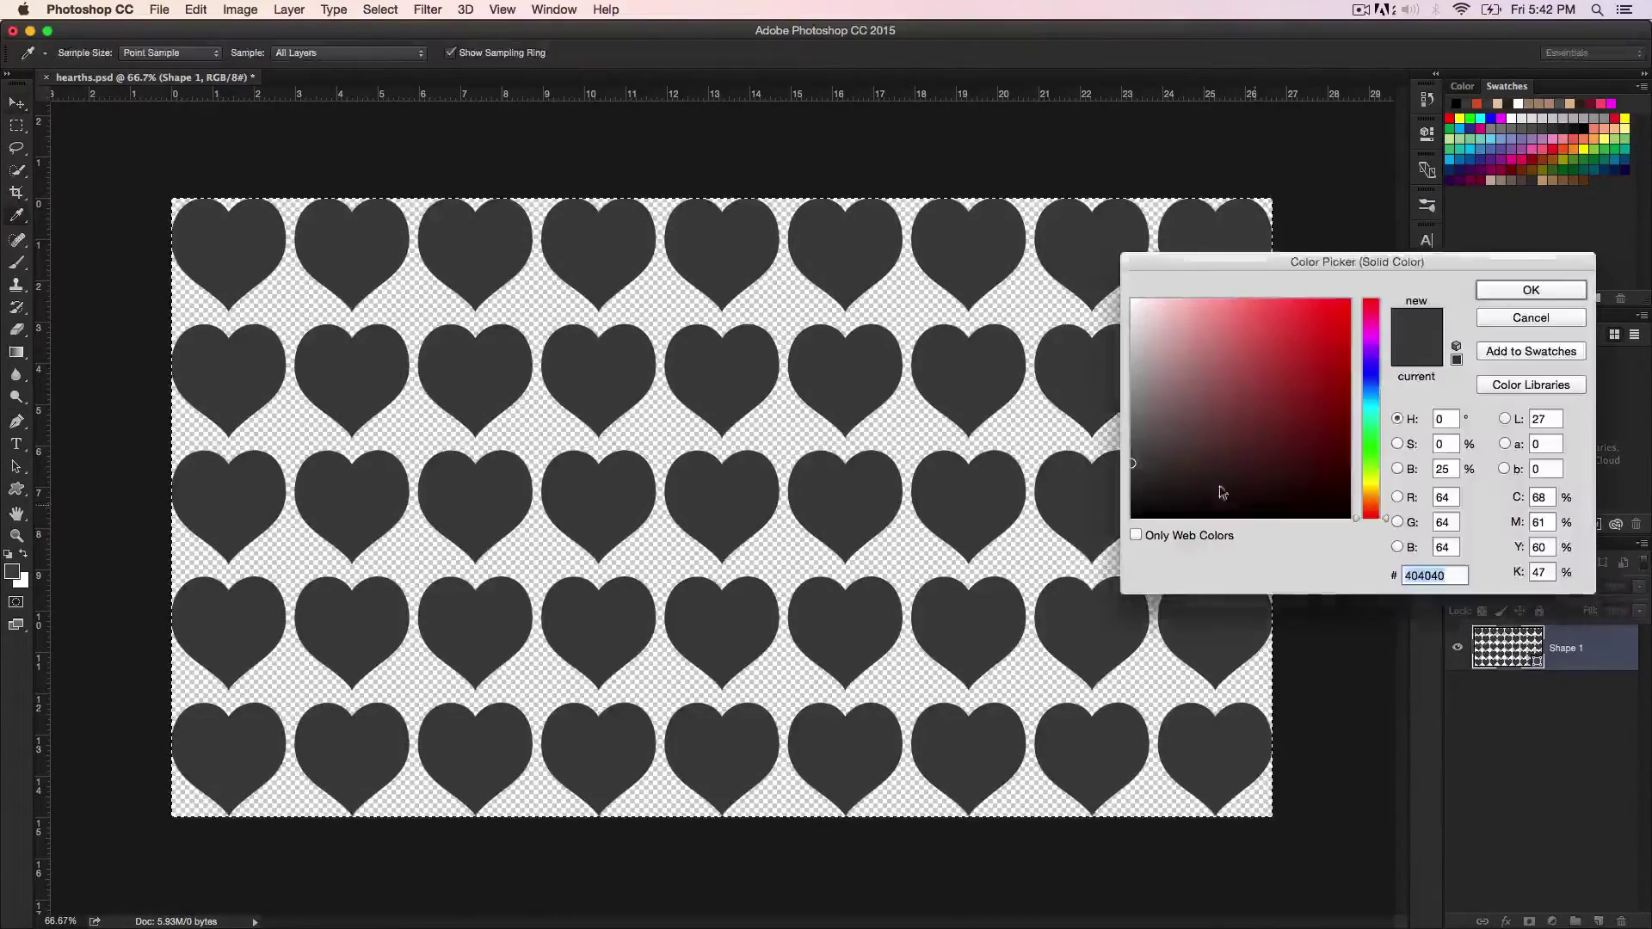
text(ffffff)
click(1519, 290)
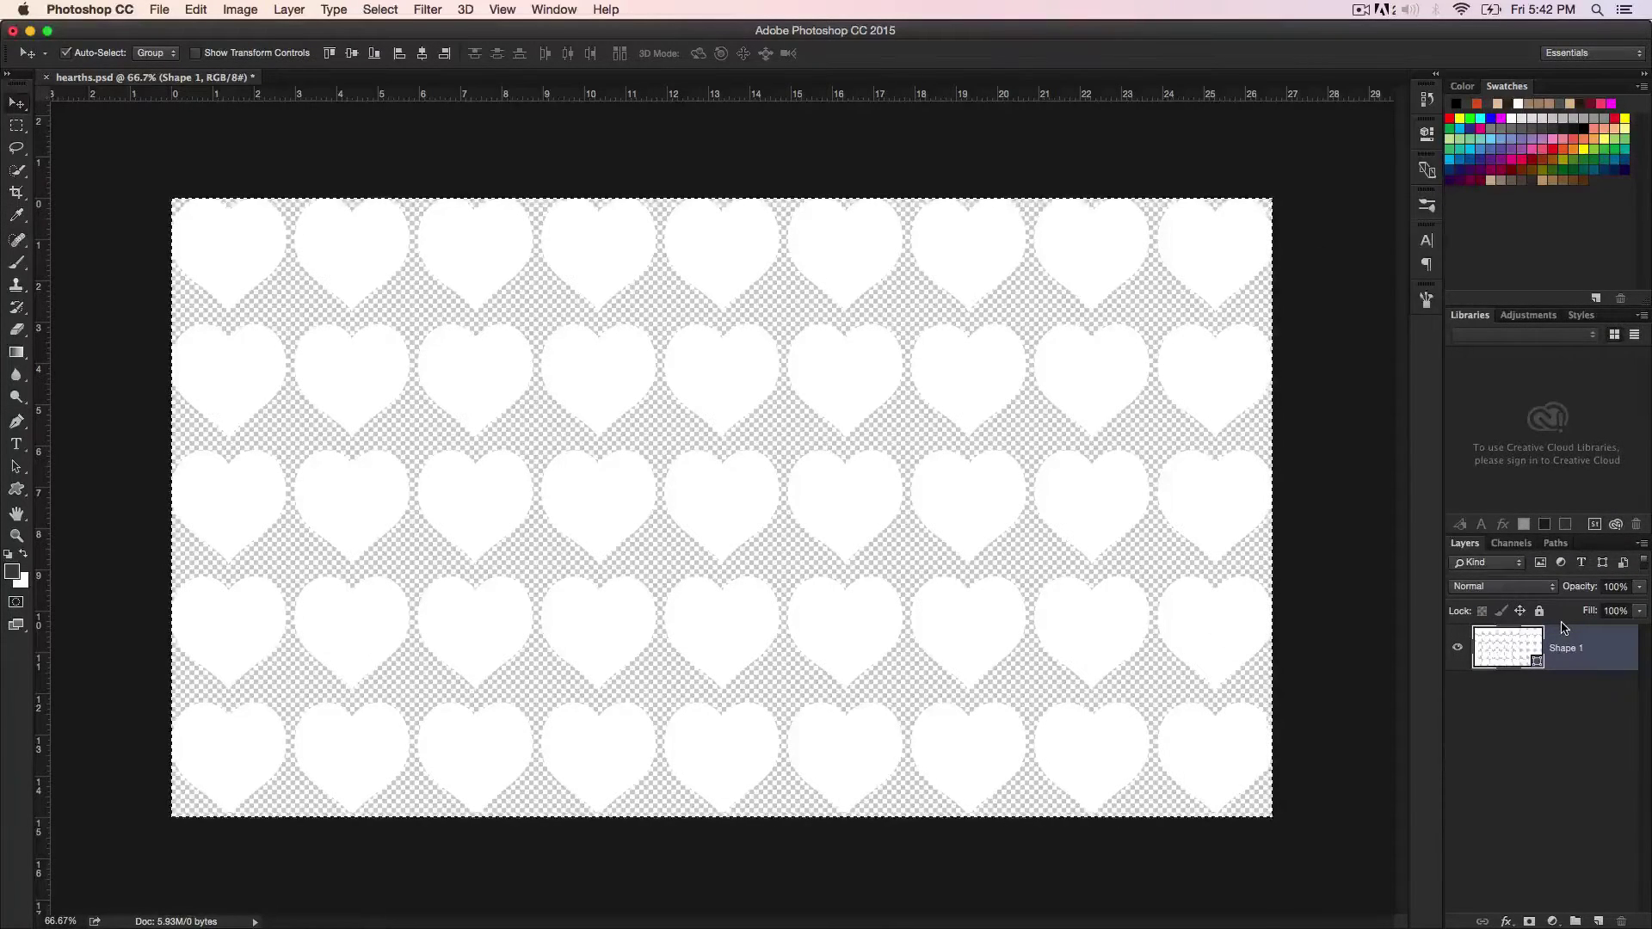
Step: Duplicate the Shape 1 layer and hide the original, clearing the canvas selection
key(super+j)
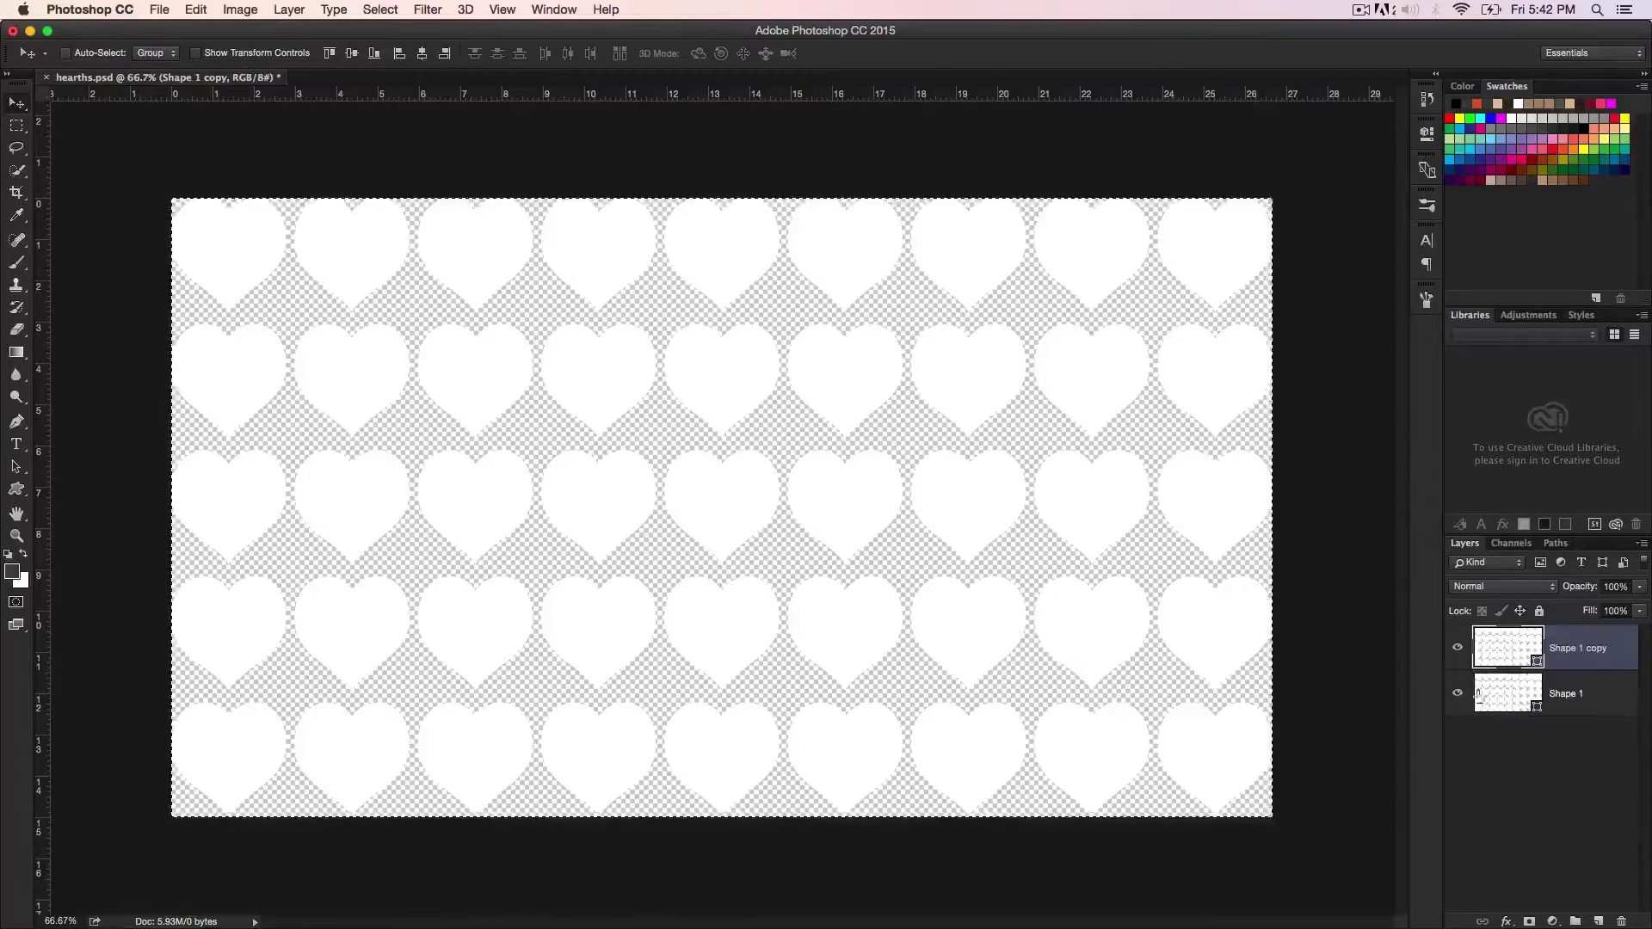
click(1457, 693)
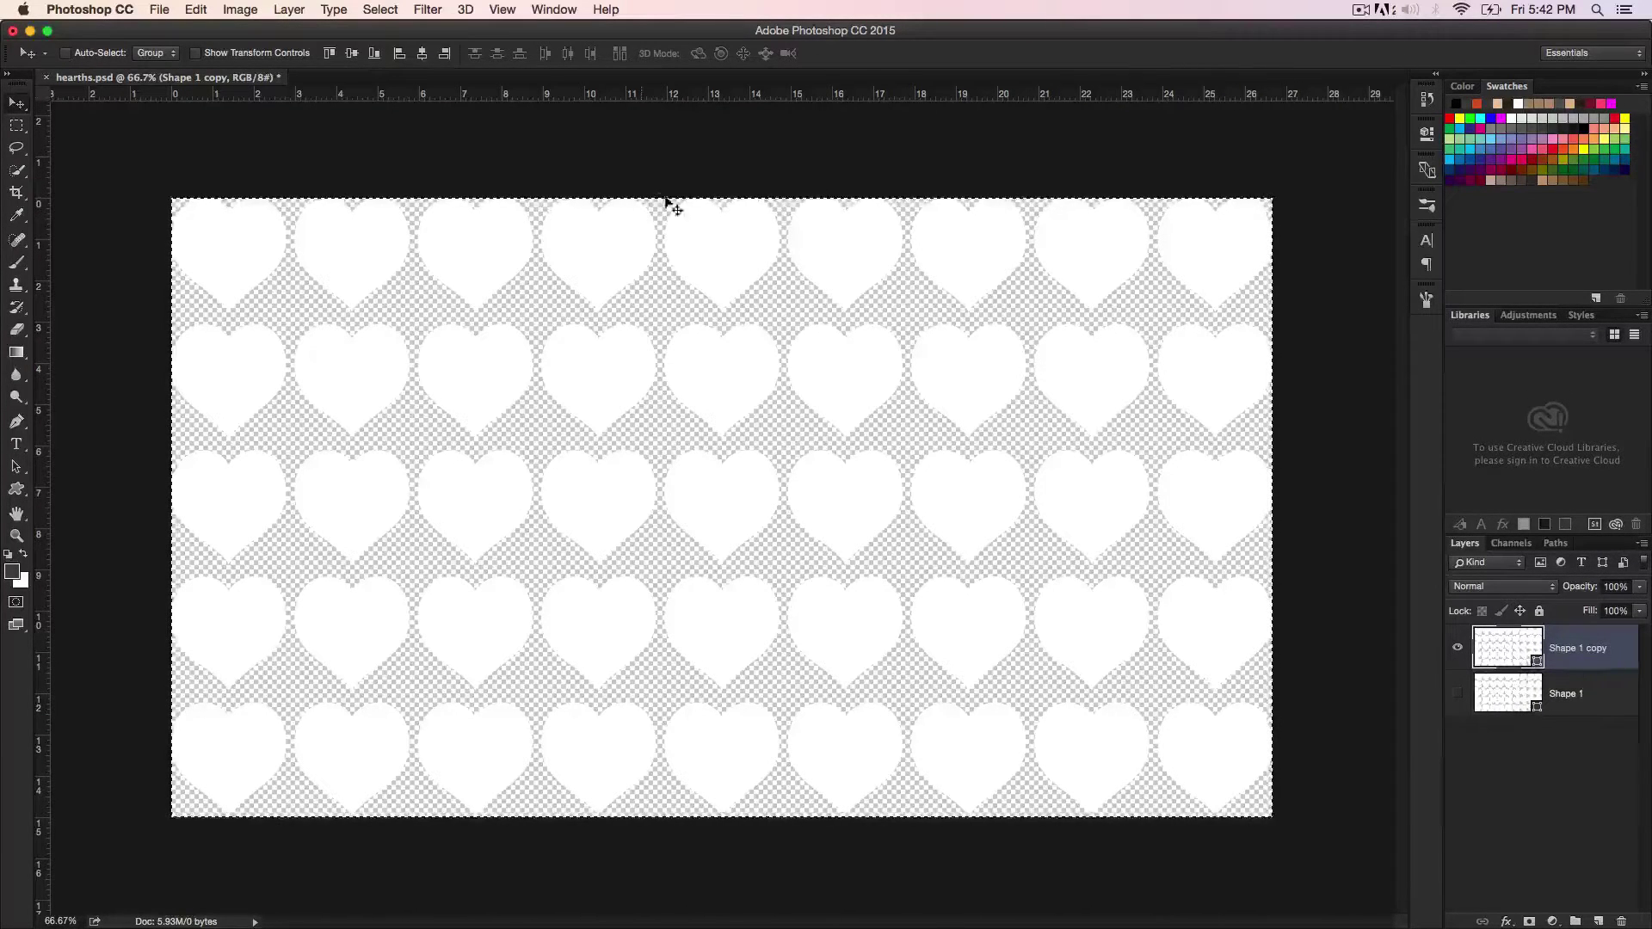
click(381, 9)
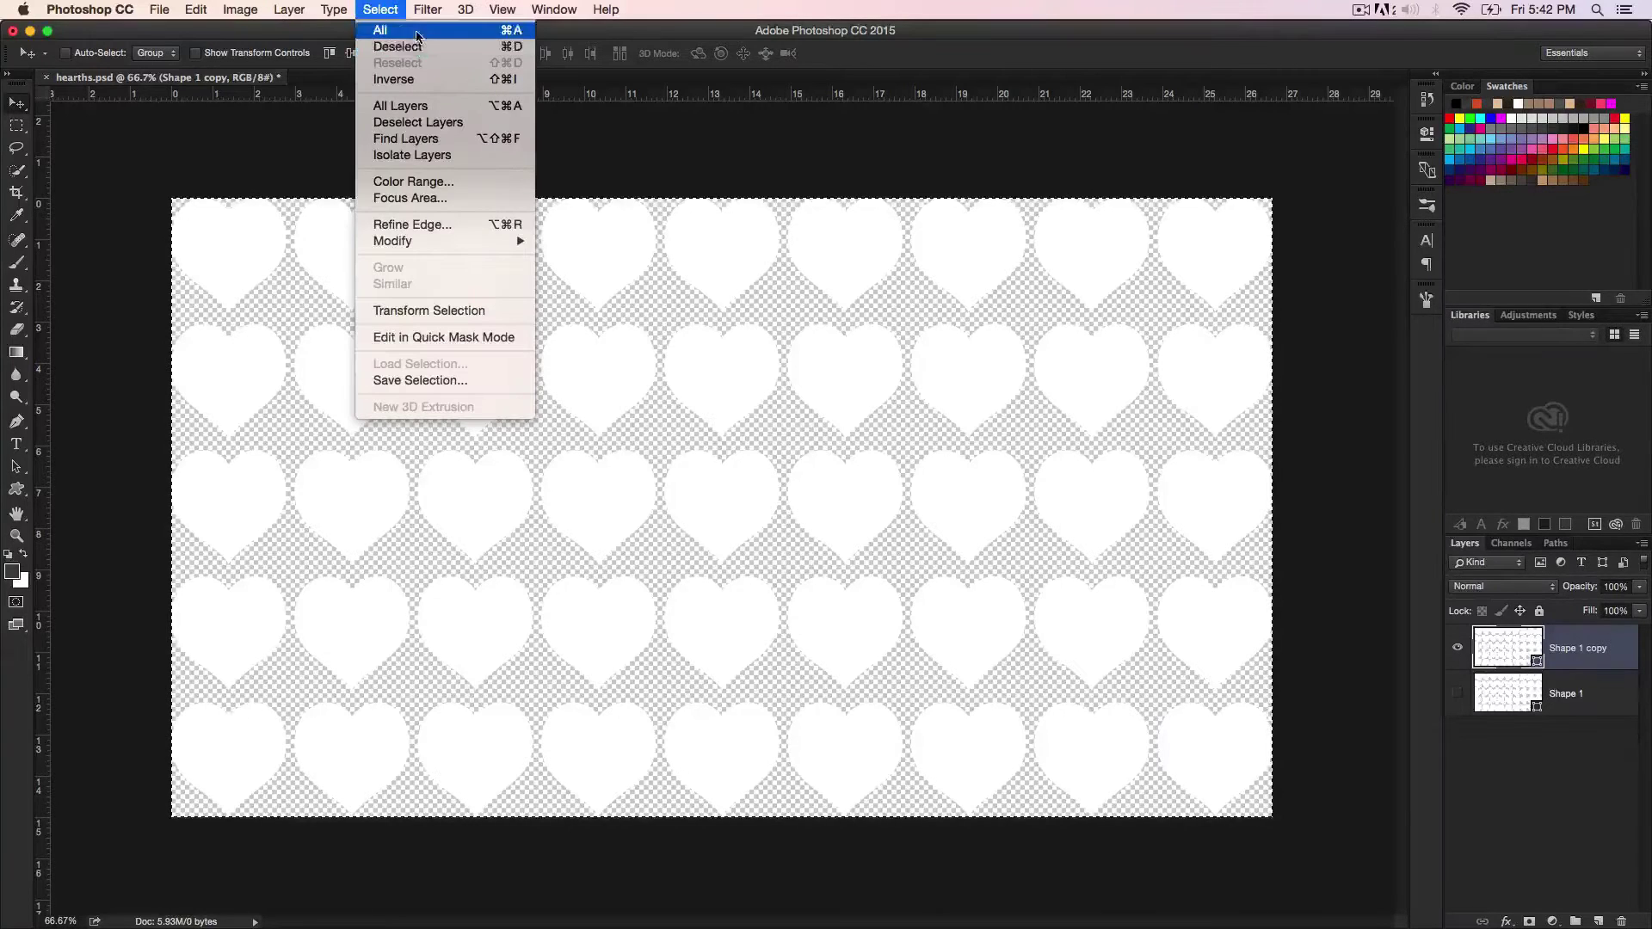
click(417, 47)
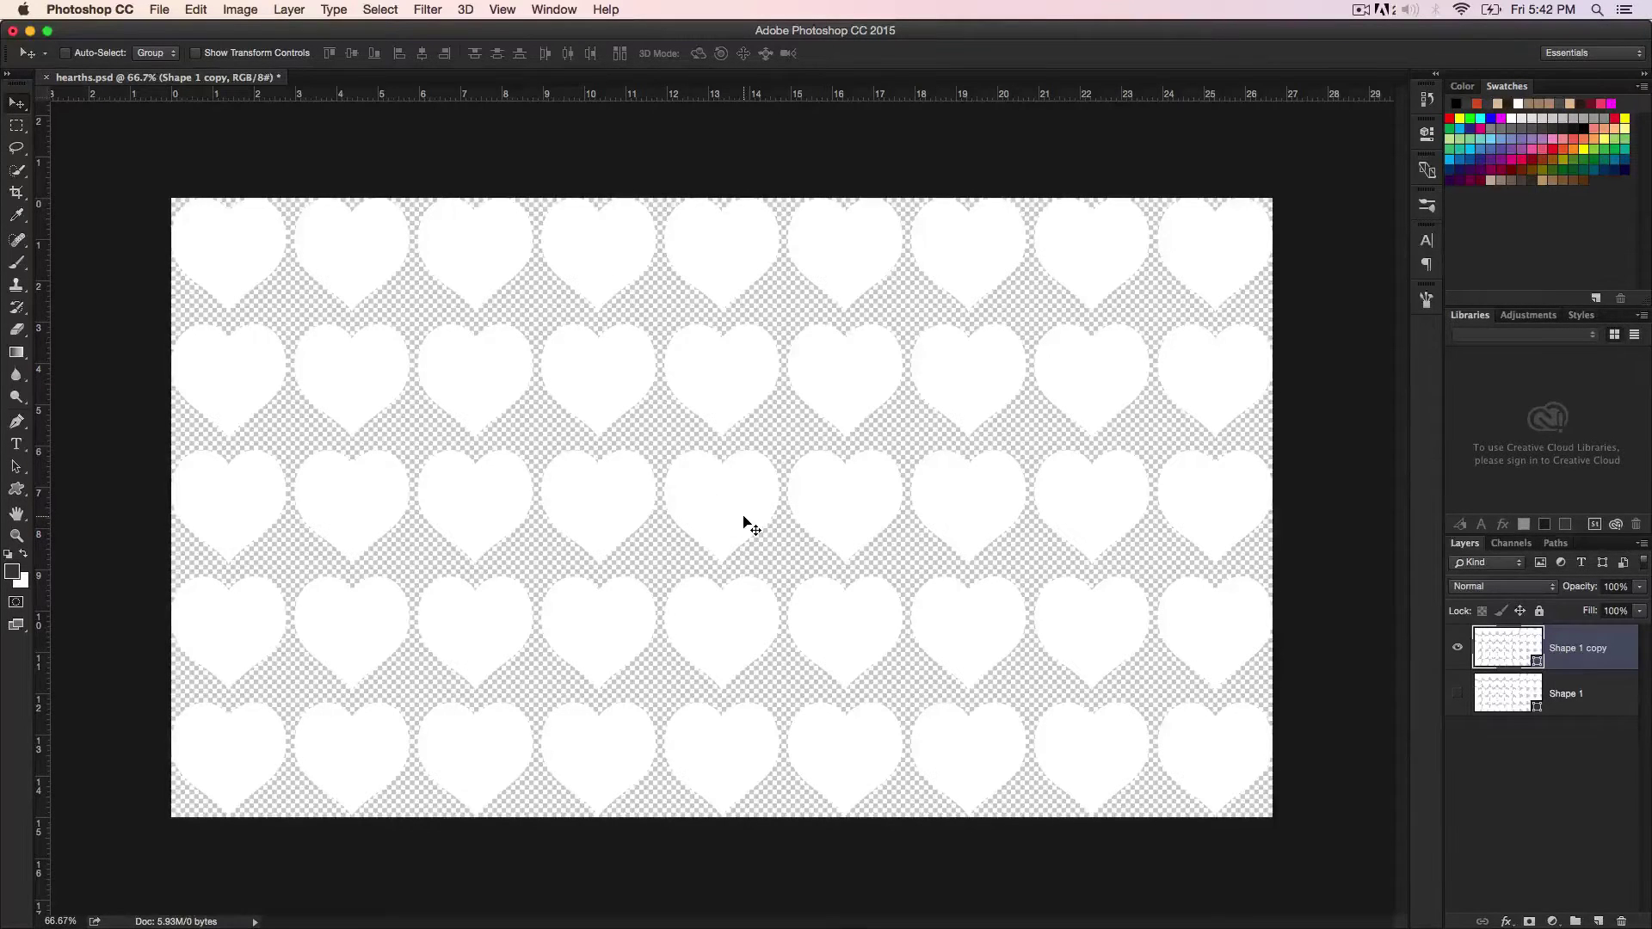
Step: Delete every heart on the Shape 1 copy layer except the one at the centre of the canvas
key(p)
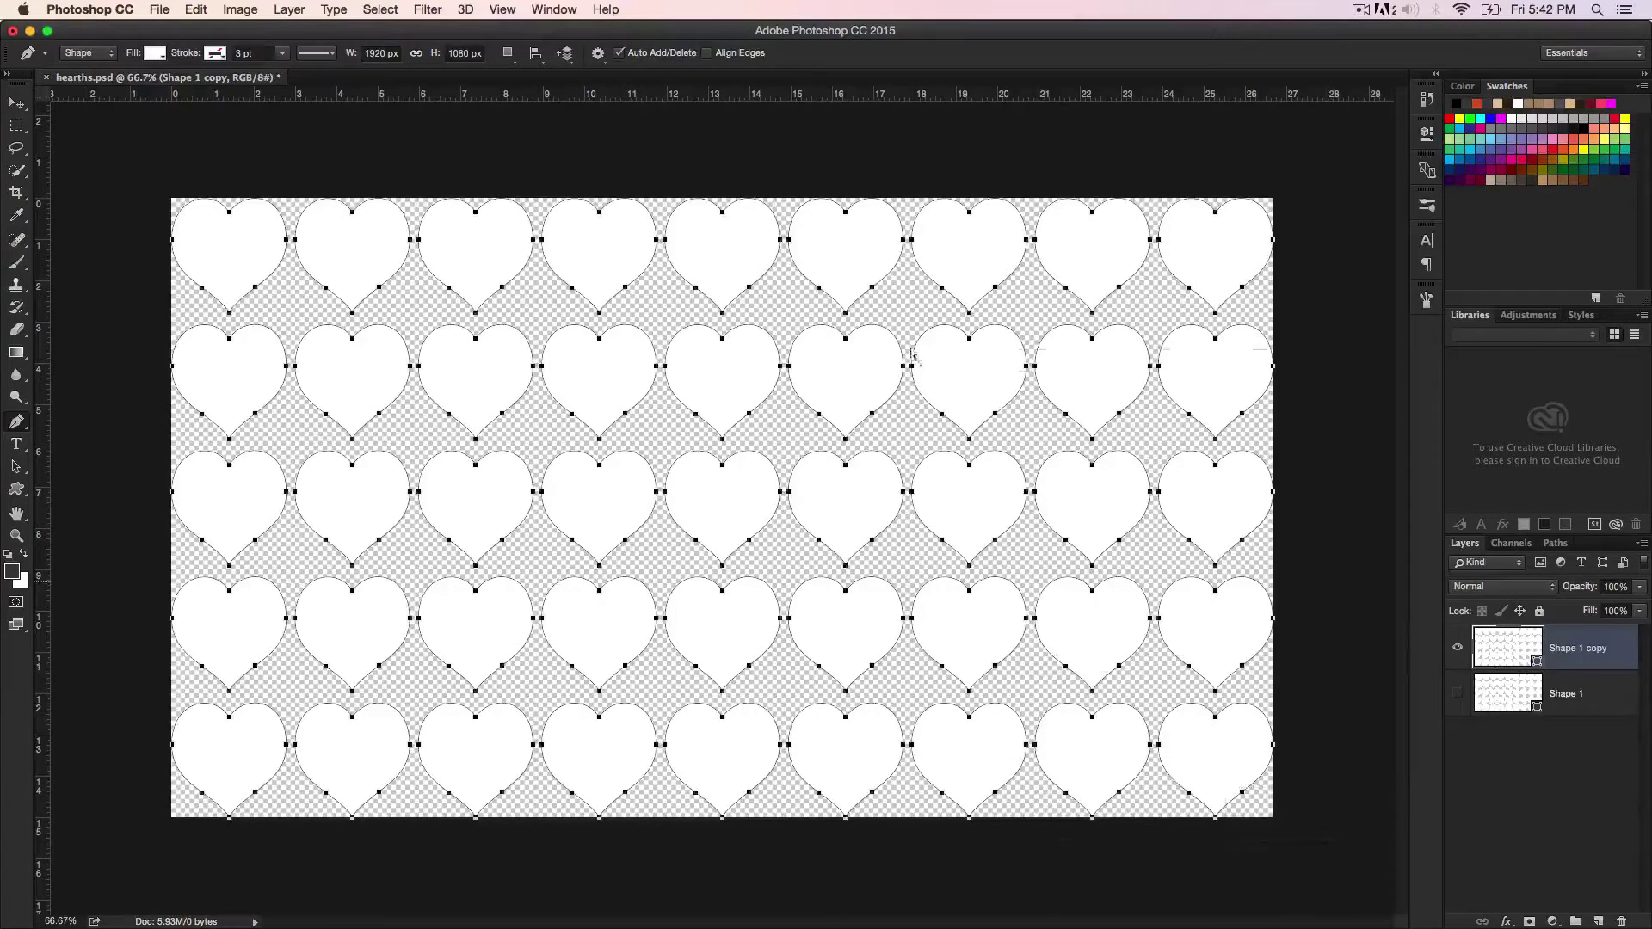
drag(913, 354, 783, 134)
key(Delete)
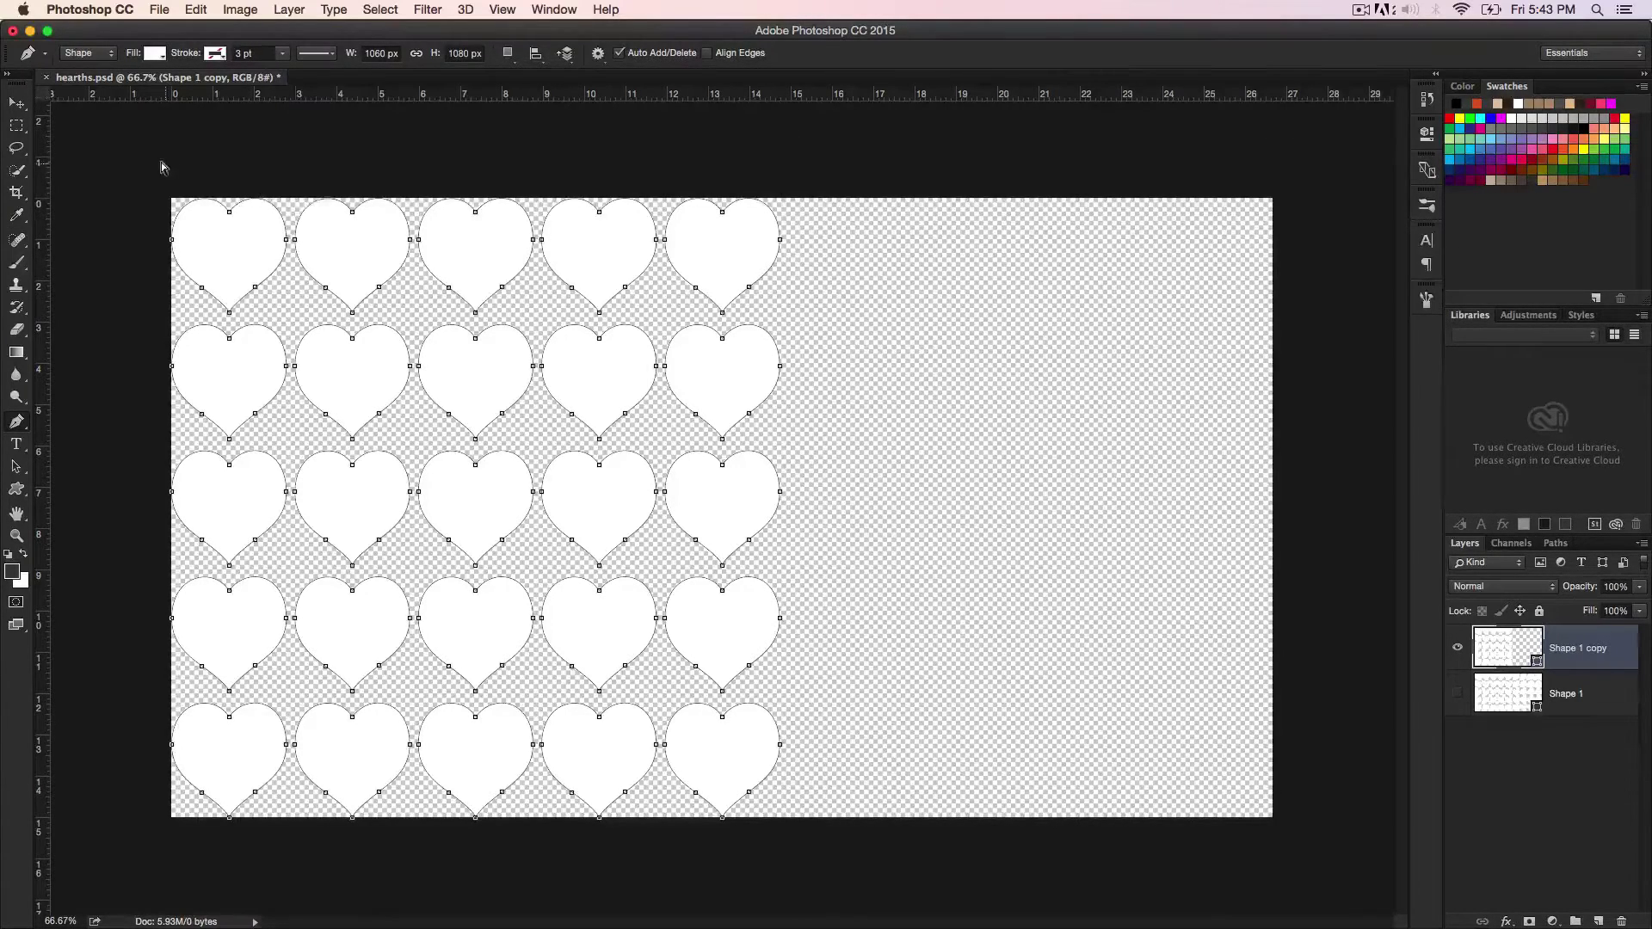
drag(164, 168, 661, 850)
key(Delete)
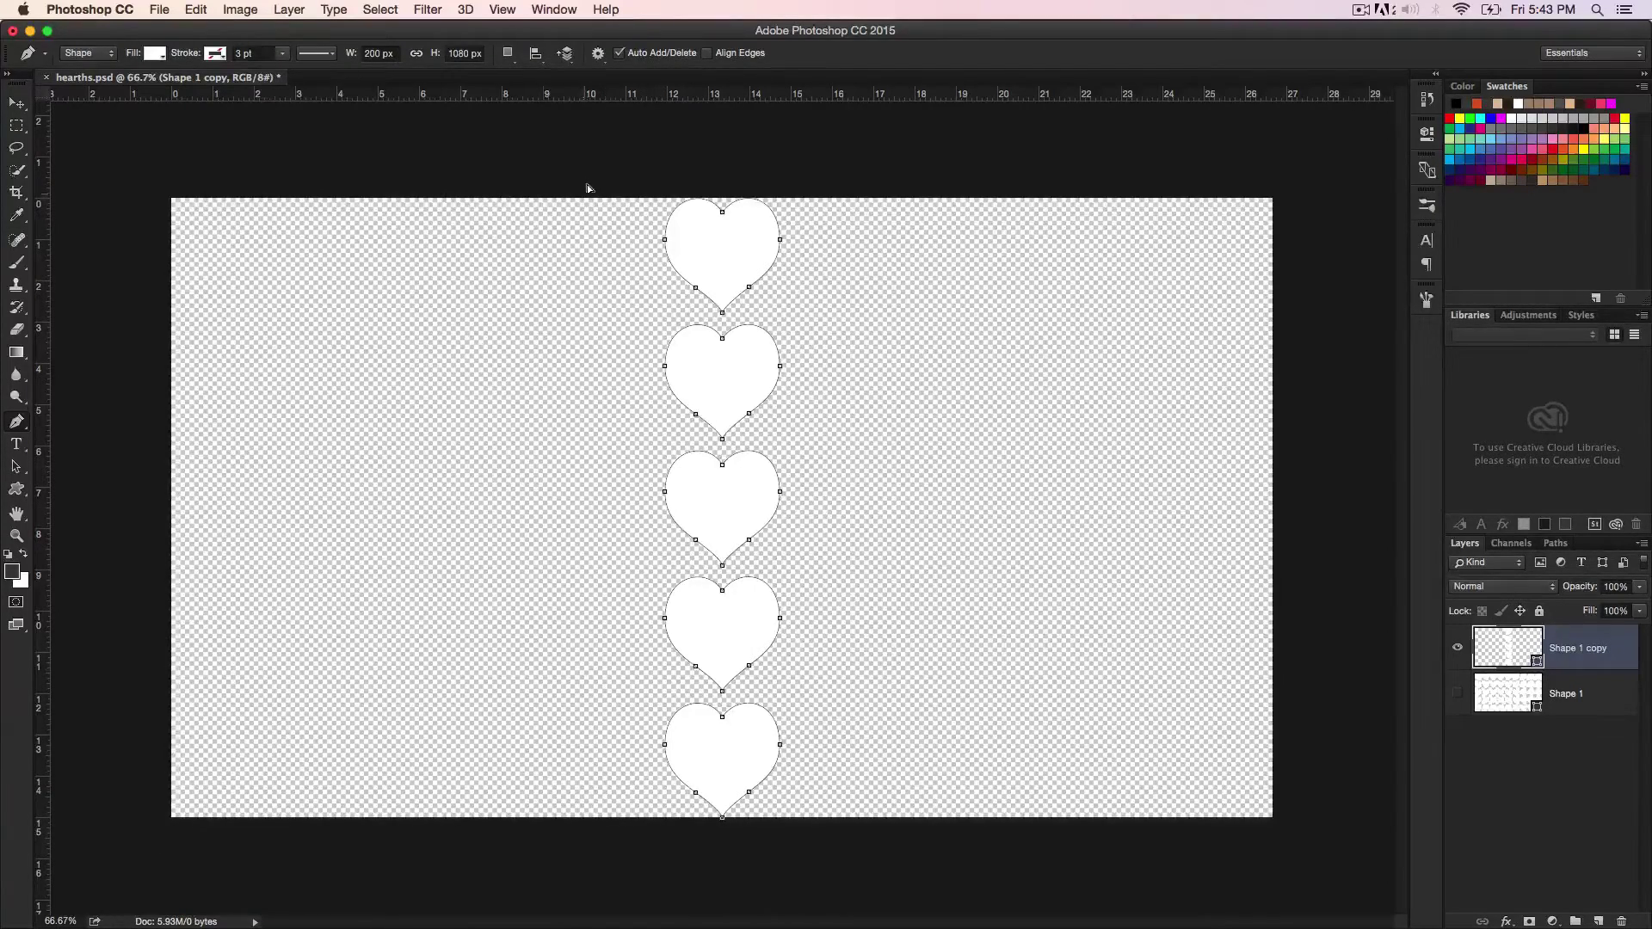
drag(752, 344, 839, 444)
key(Delete)
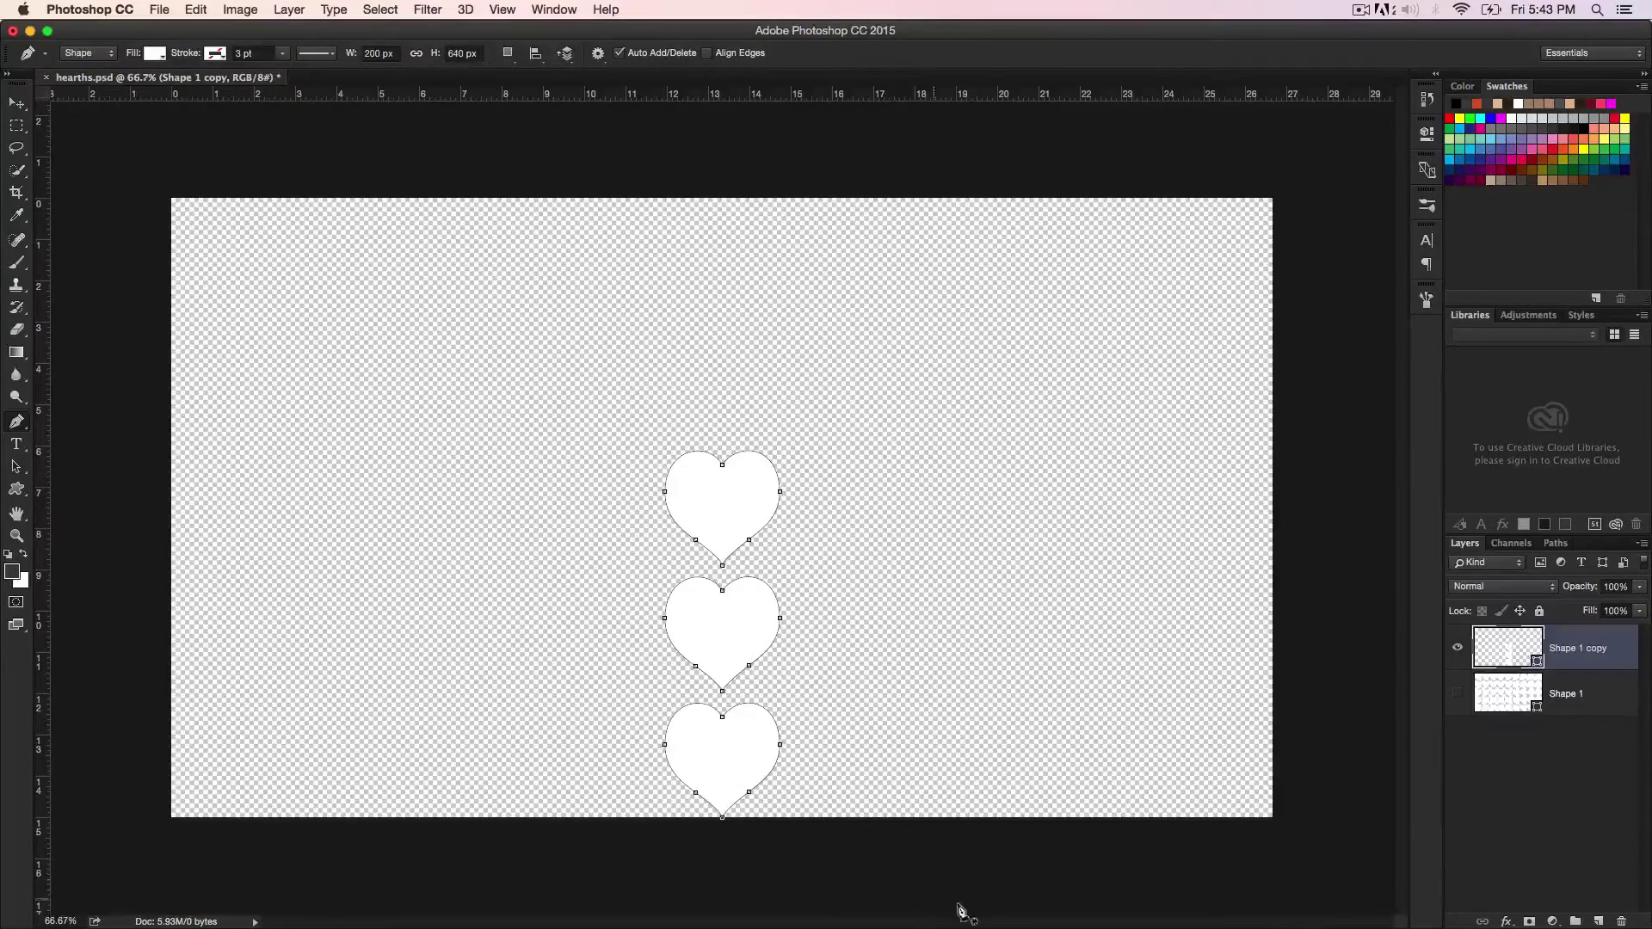
drag(582, 637, 566, 585)
key(Delete)
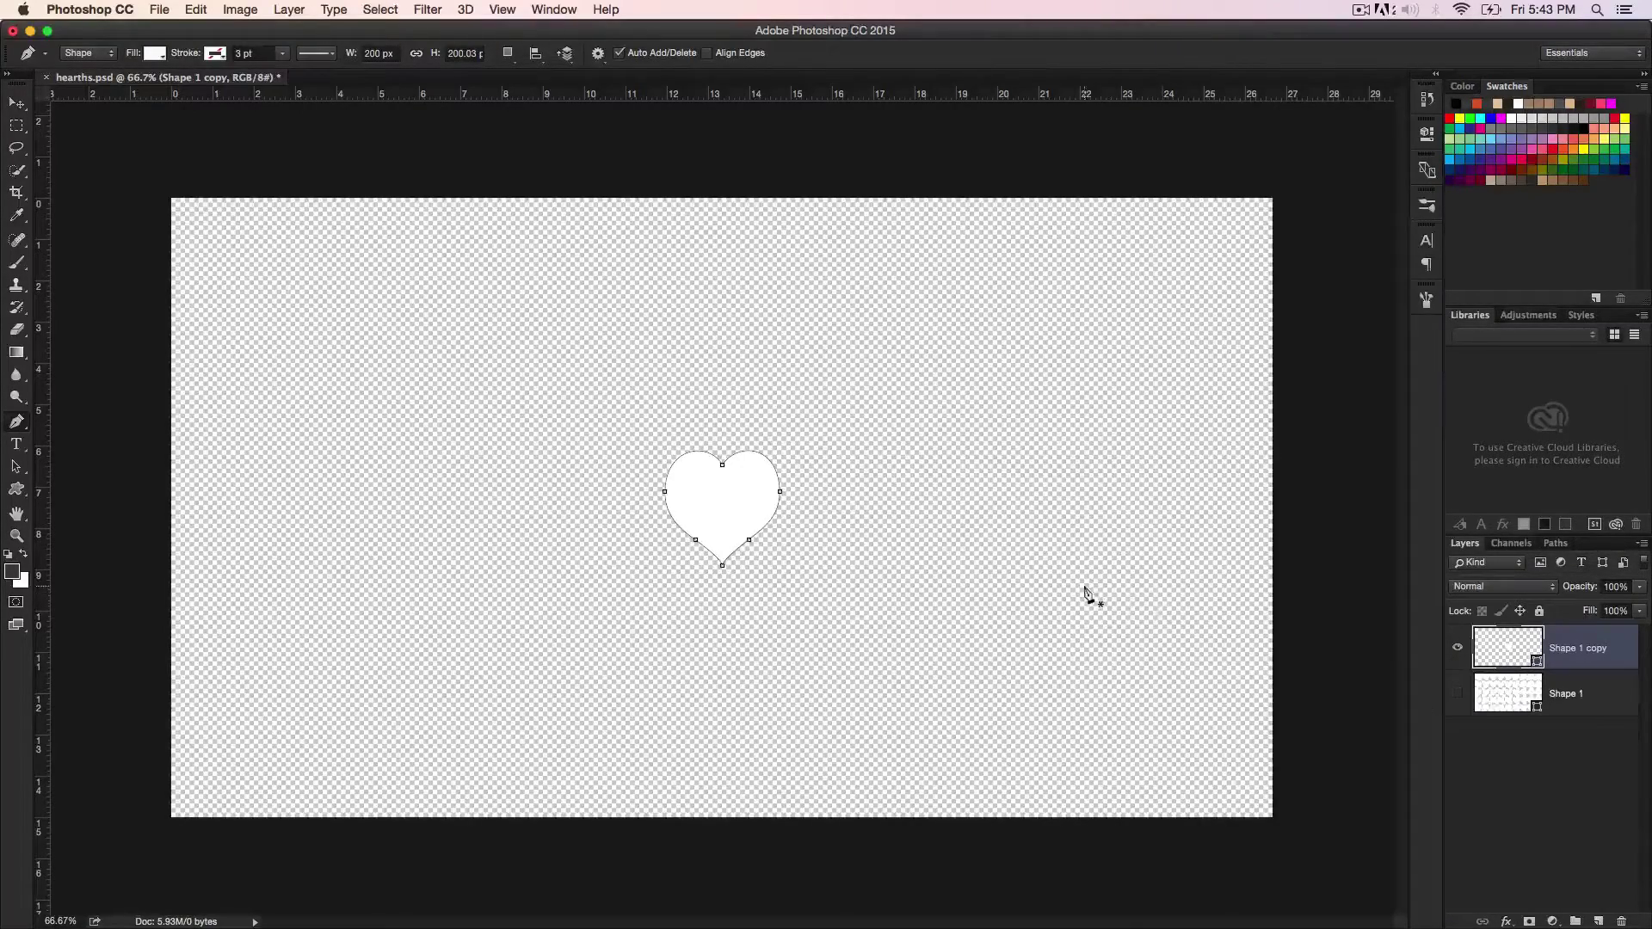
Step: Scale the remaining heart from its centre to about 535%, nearly the canvas height, and show the Shape 1 layer again
key(super+t)
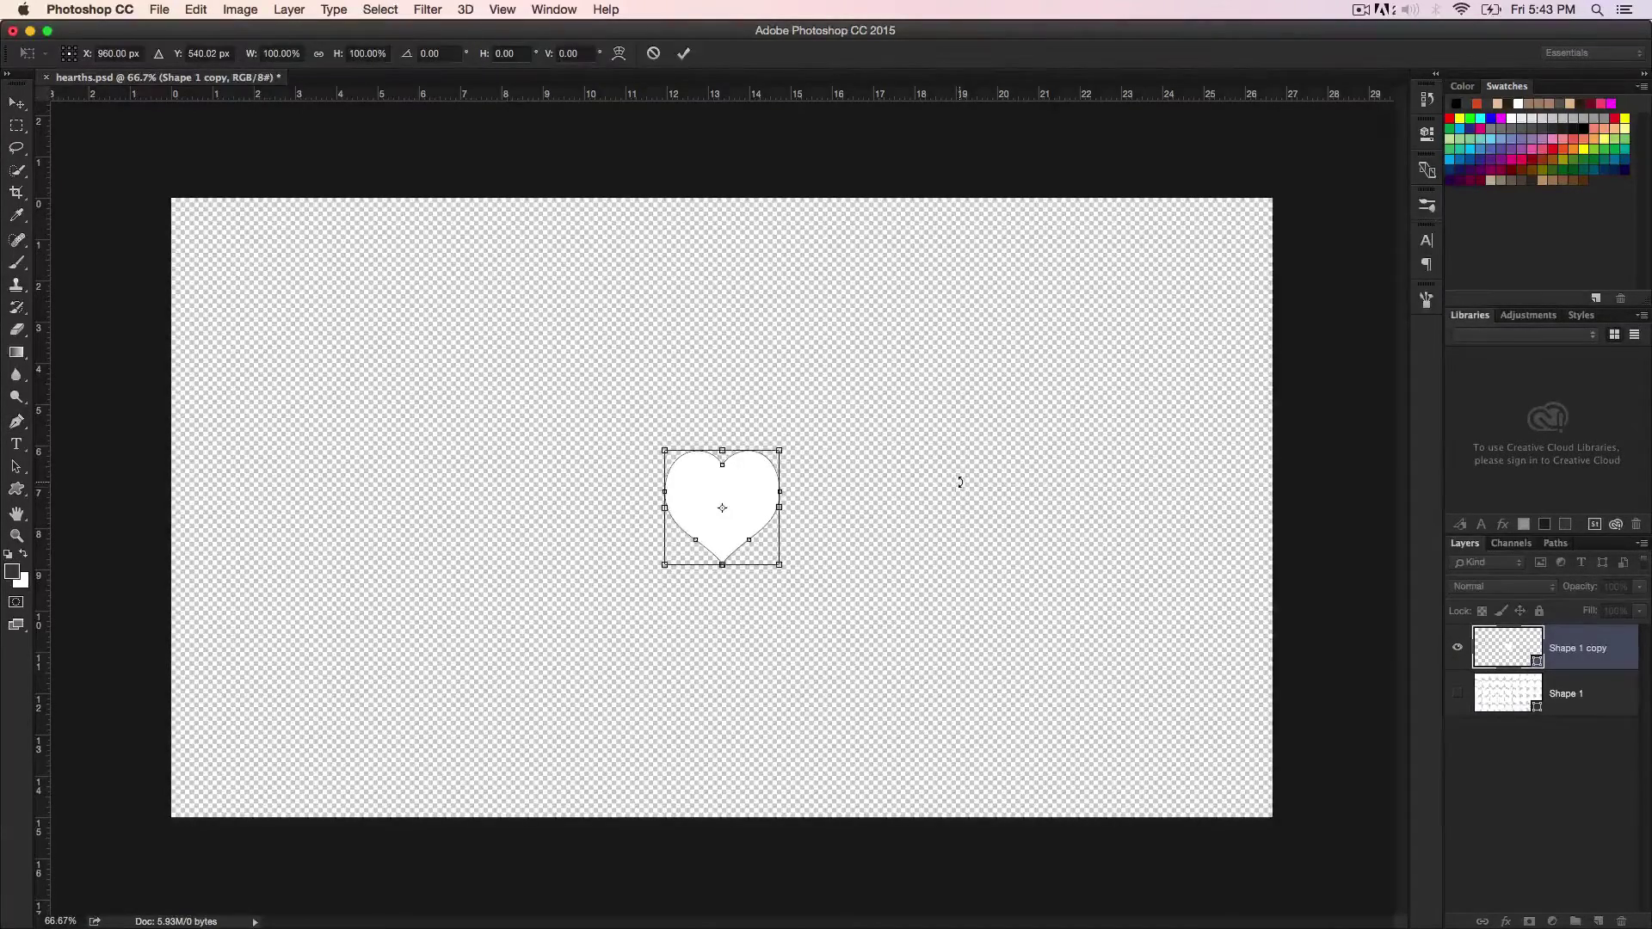
drag(778, 449, 1096, 266)
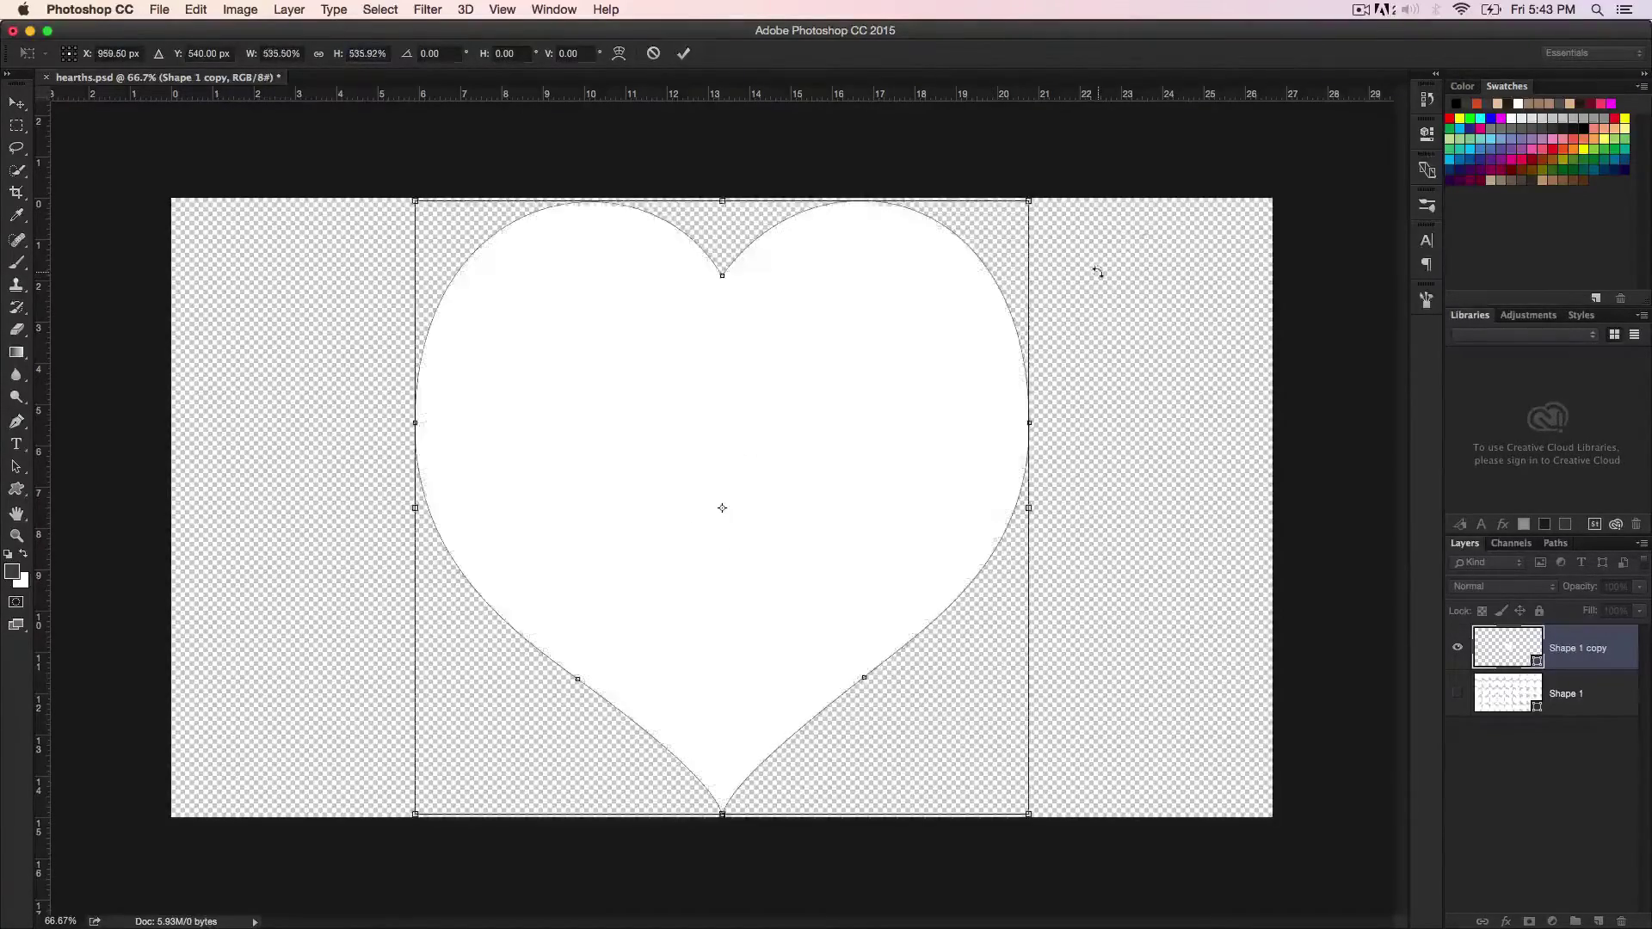
key(Return)
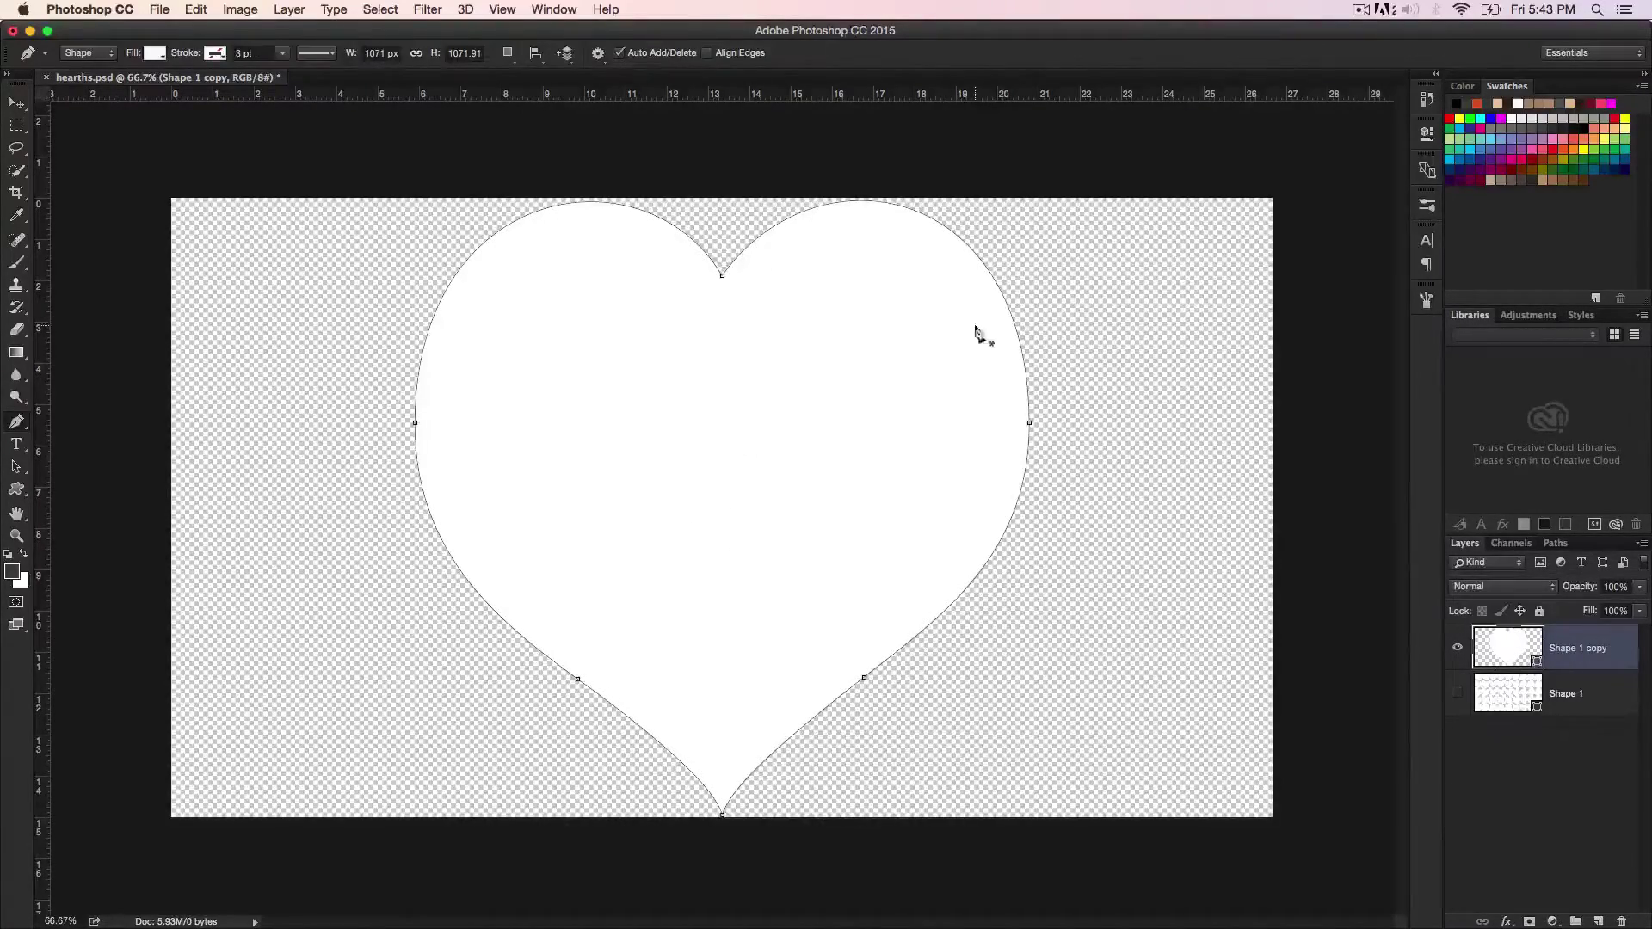
click(1457, 694)
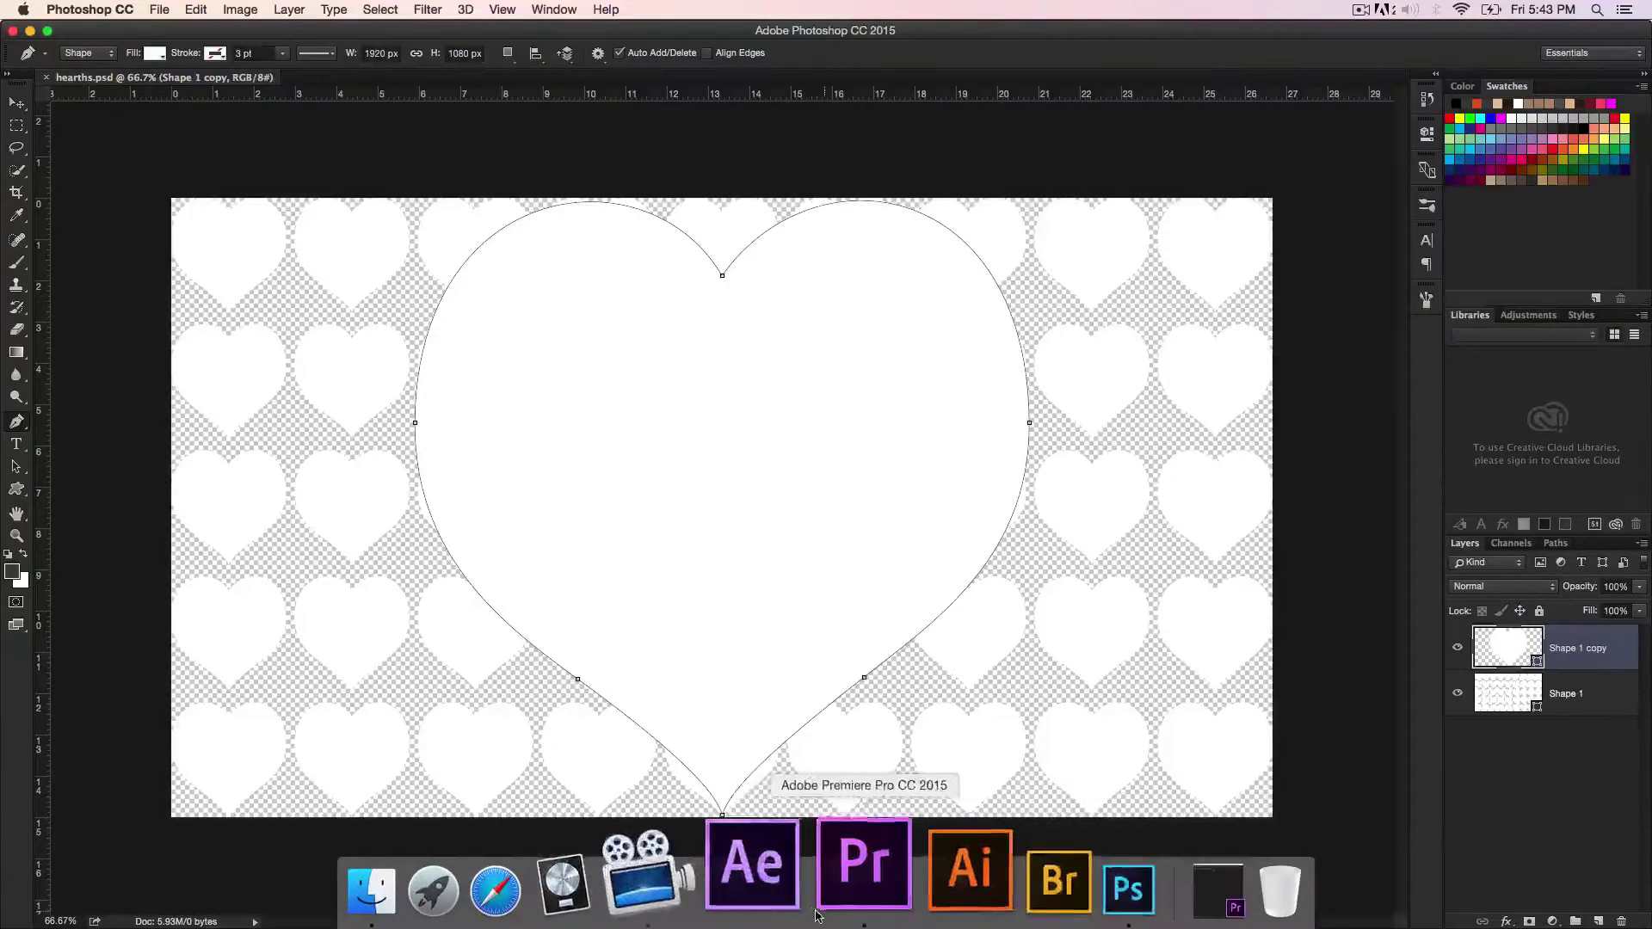
Step: Switch to Premiere Pro and create an AVCHD 1080p30 sequence named mask-transparent in the Sequences bin
click(848, 878)
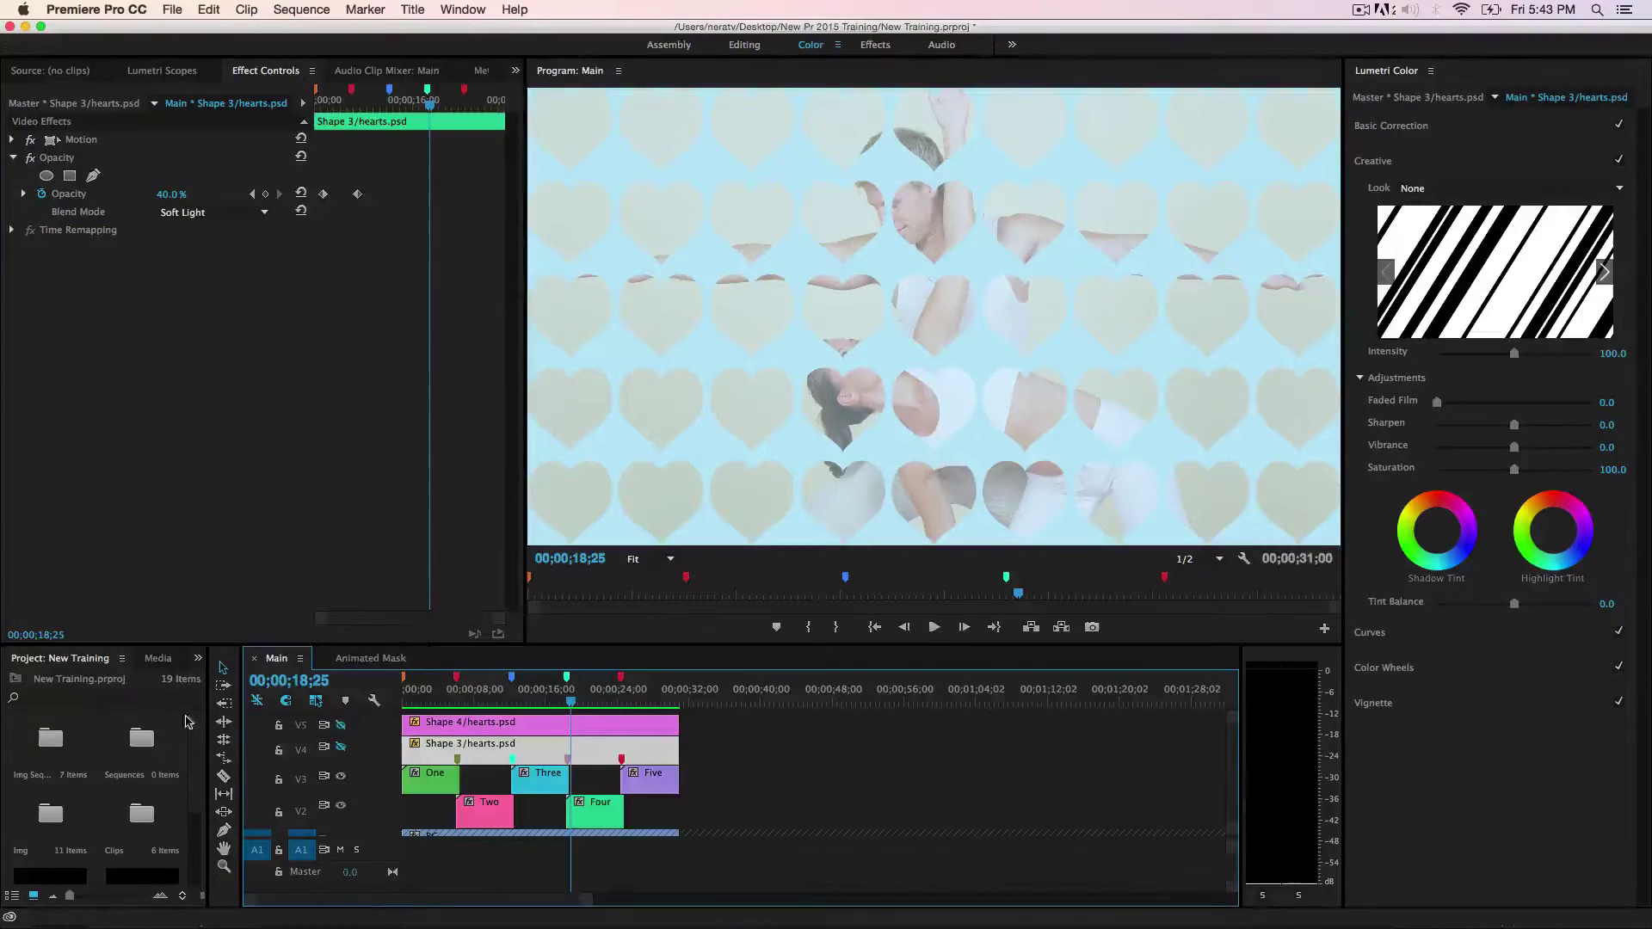
double_click(153, 740)
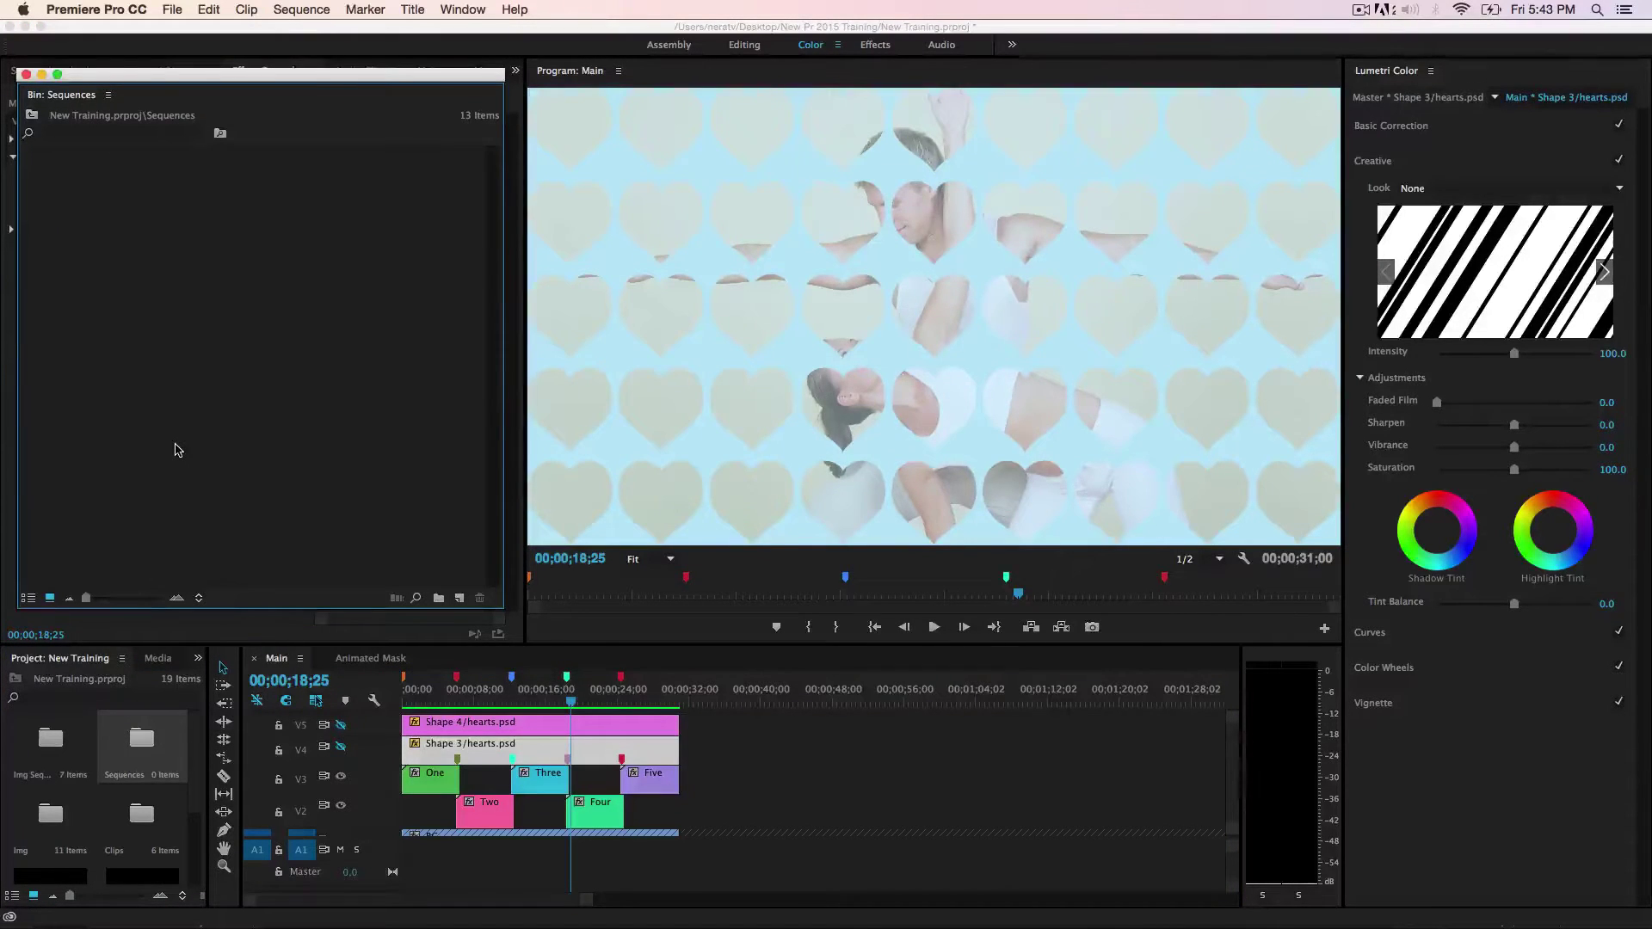
key(super+n)
text(mas)
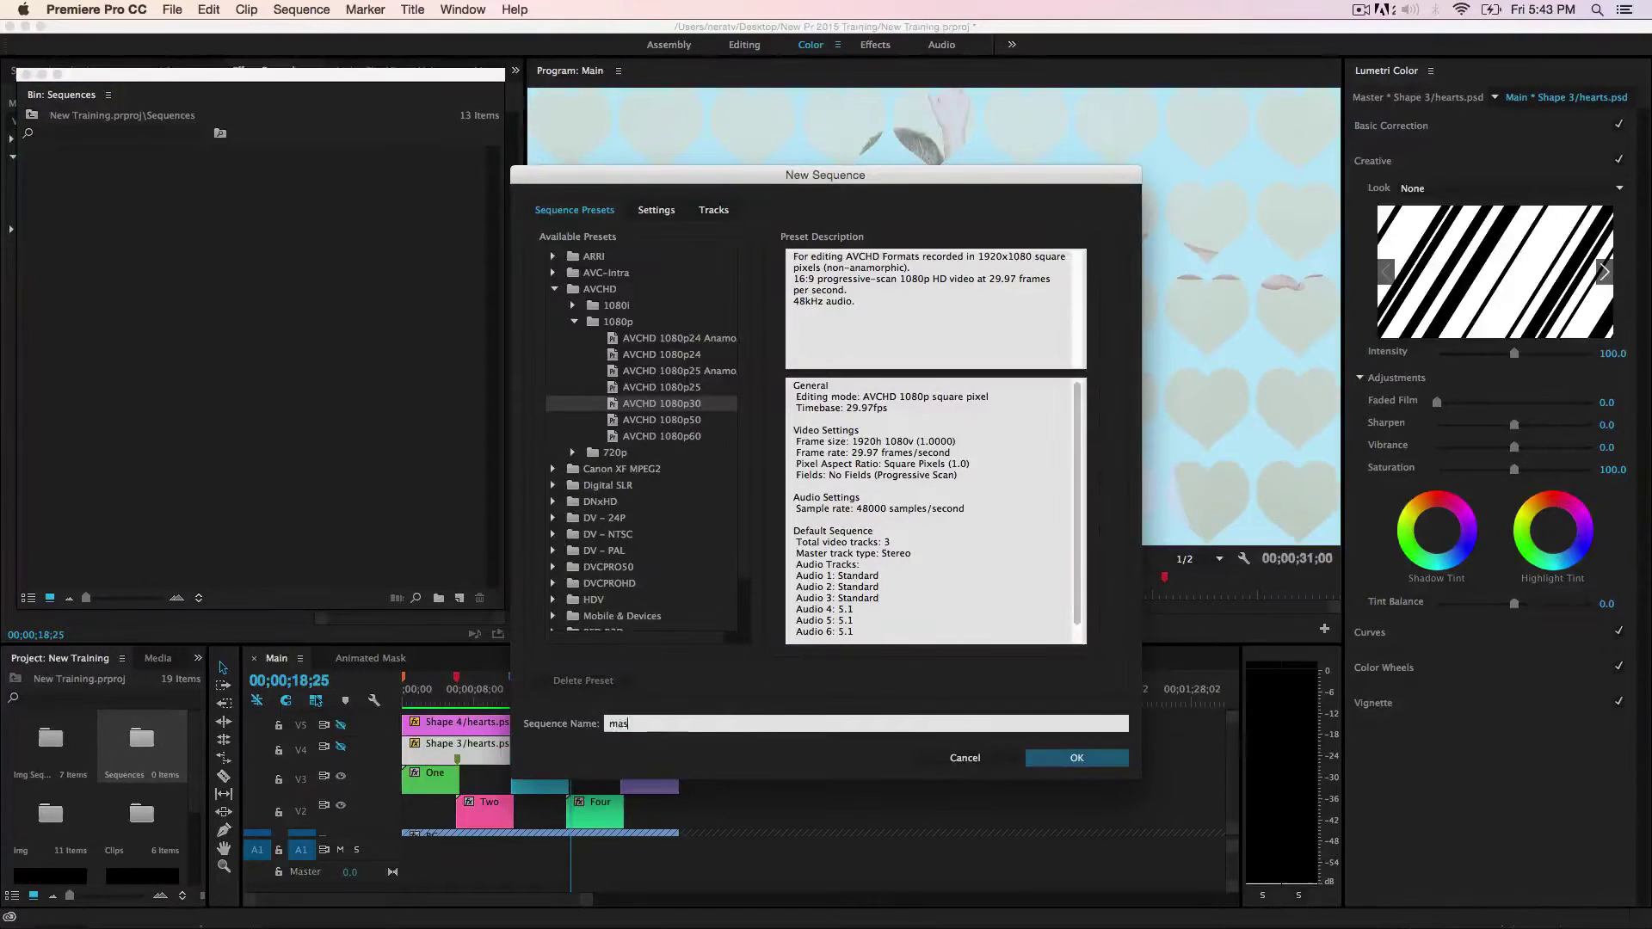
text(k-transparent)
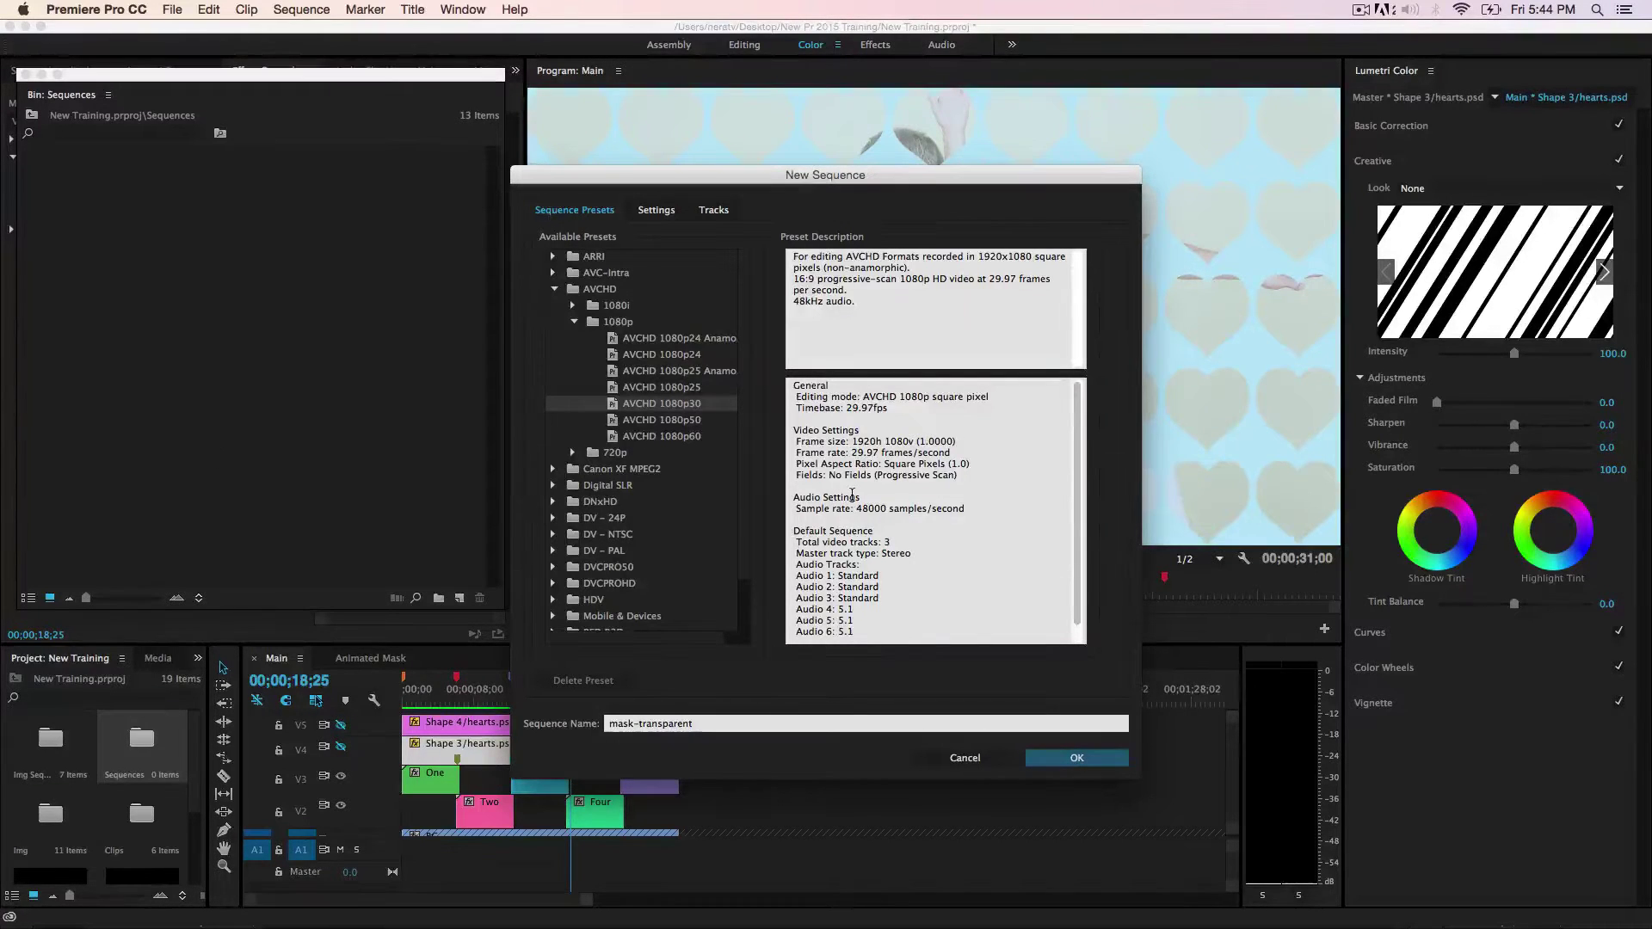
click(1076, 761)
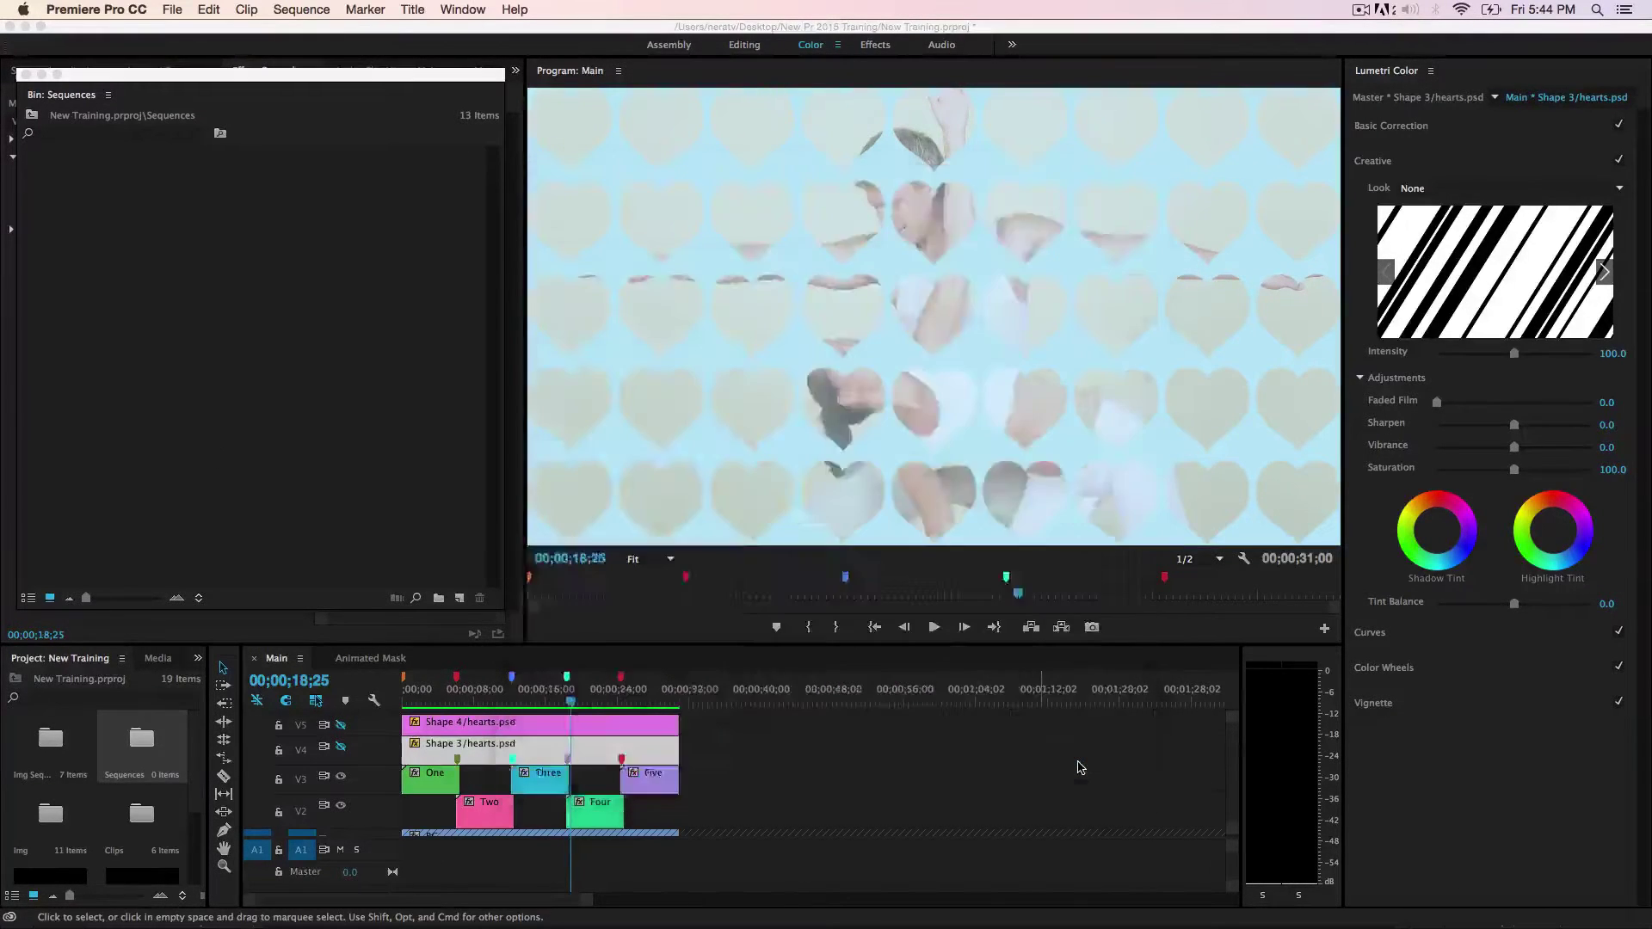
Step: Import hearths.psd from Documents into the Sequences bin as individual layers, keeping both shape layers at document size
double_click(342, 389)
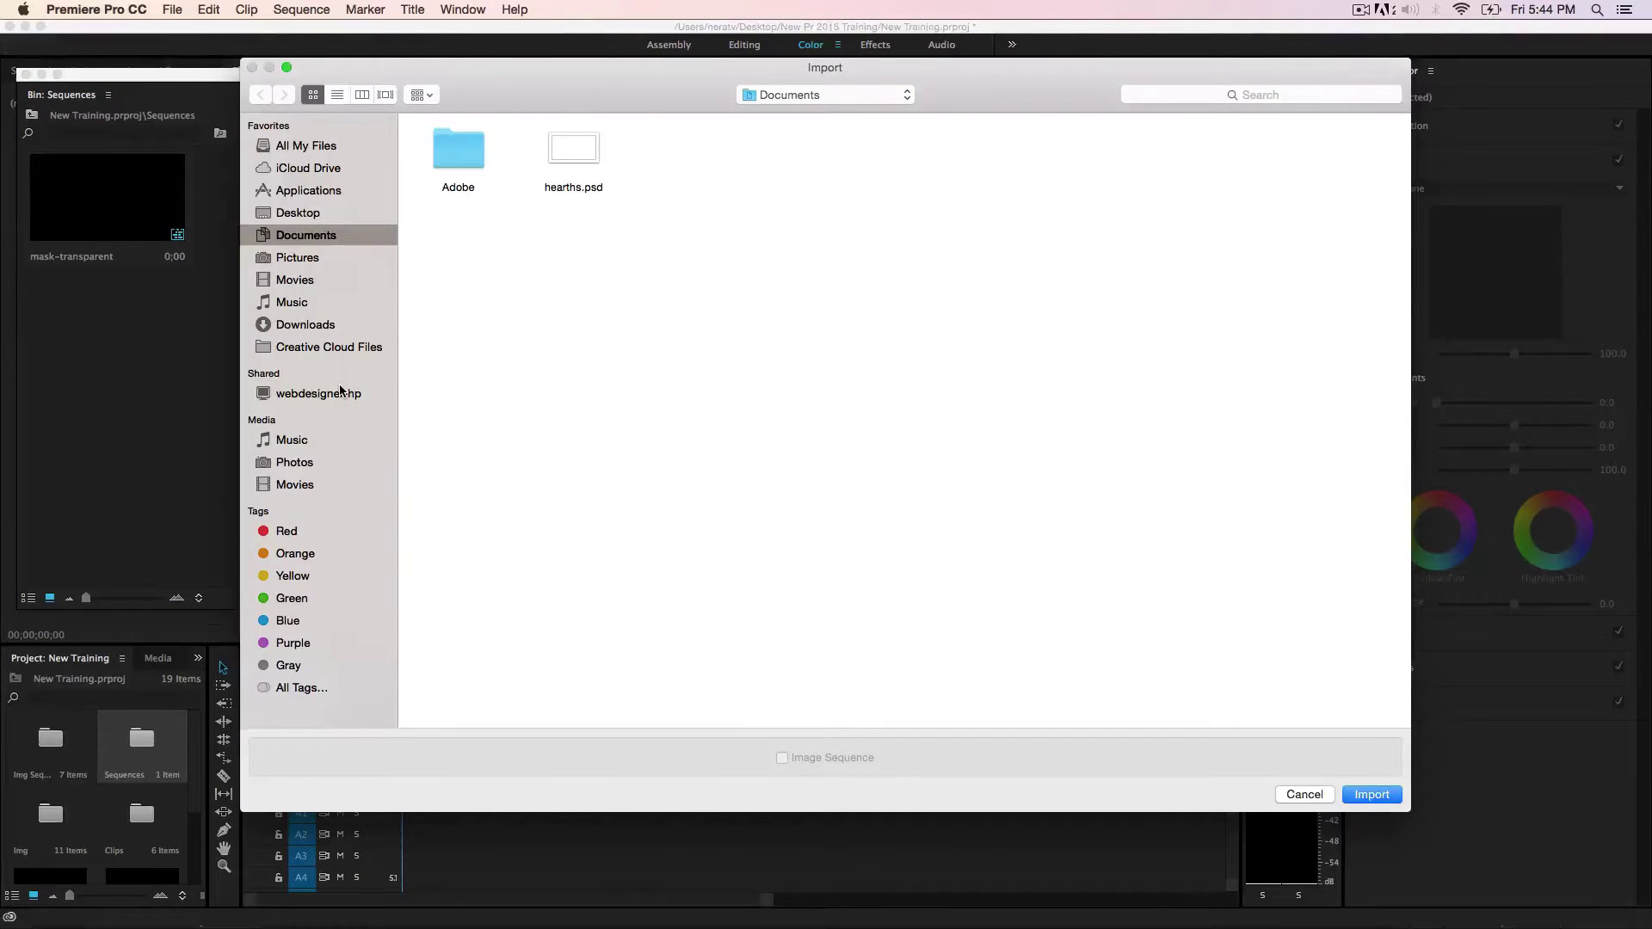
click(561, 153)
click(1375, 795)
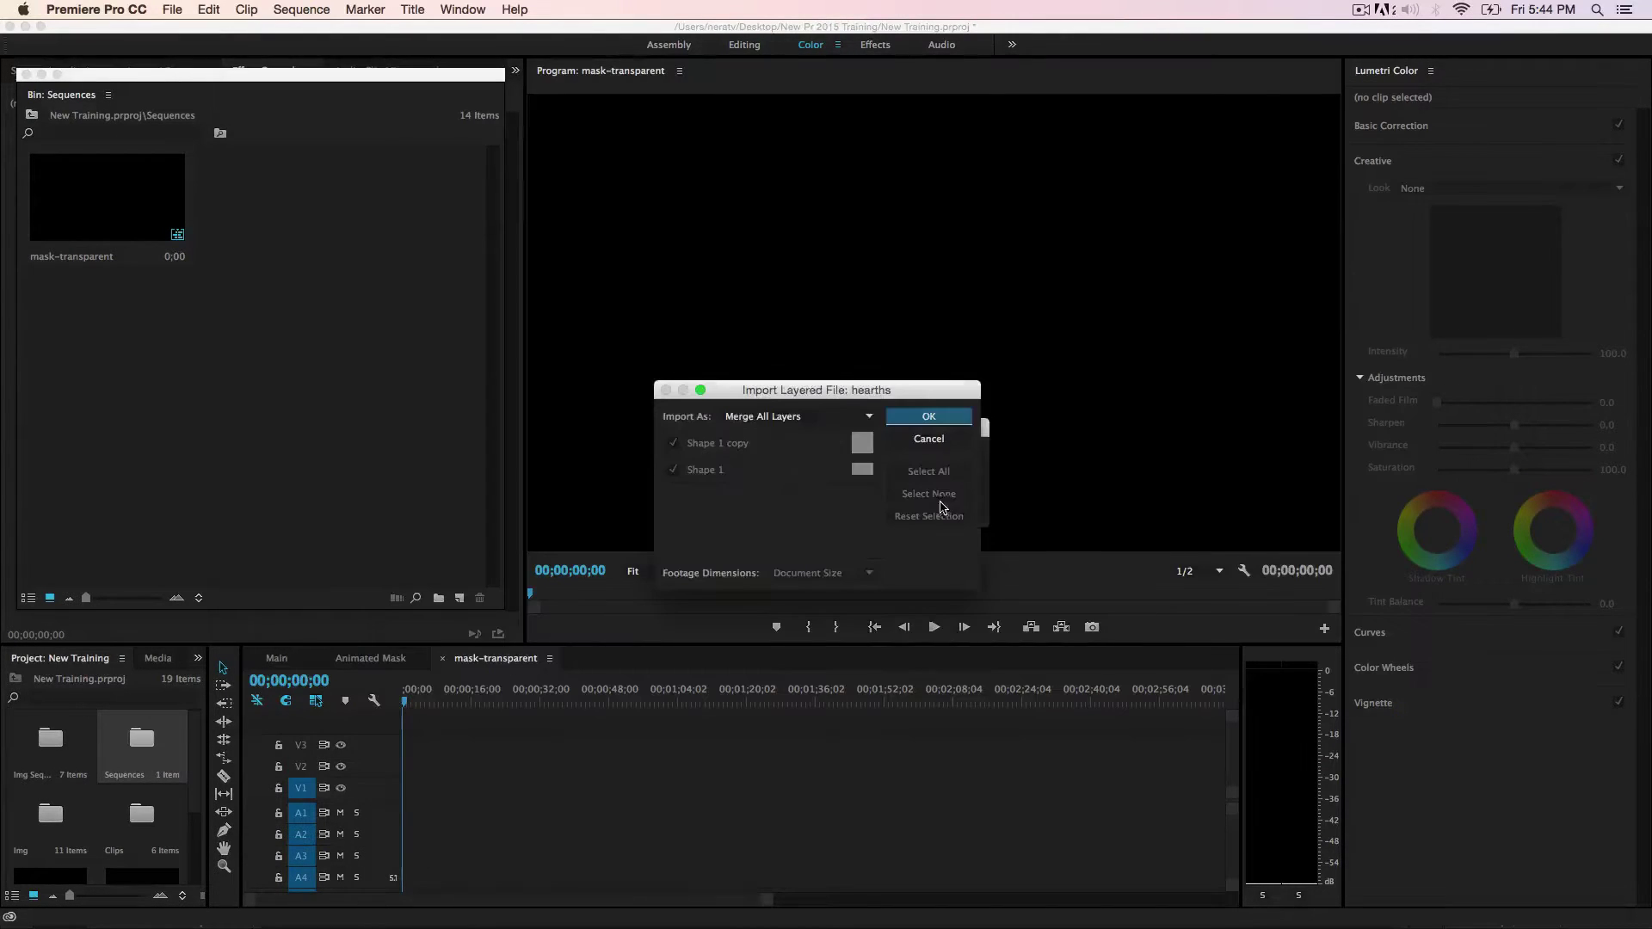
click(864, 419)
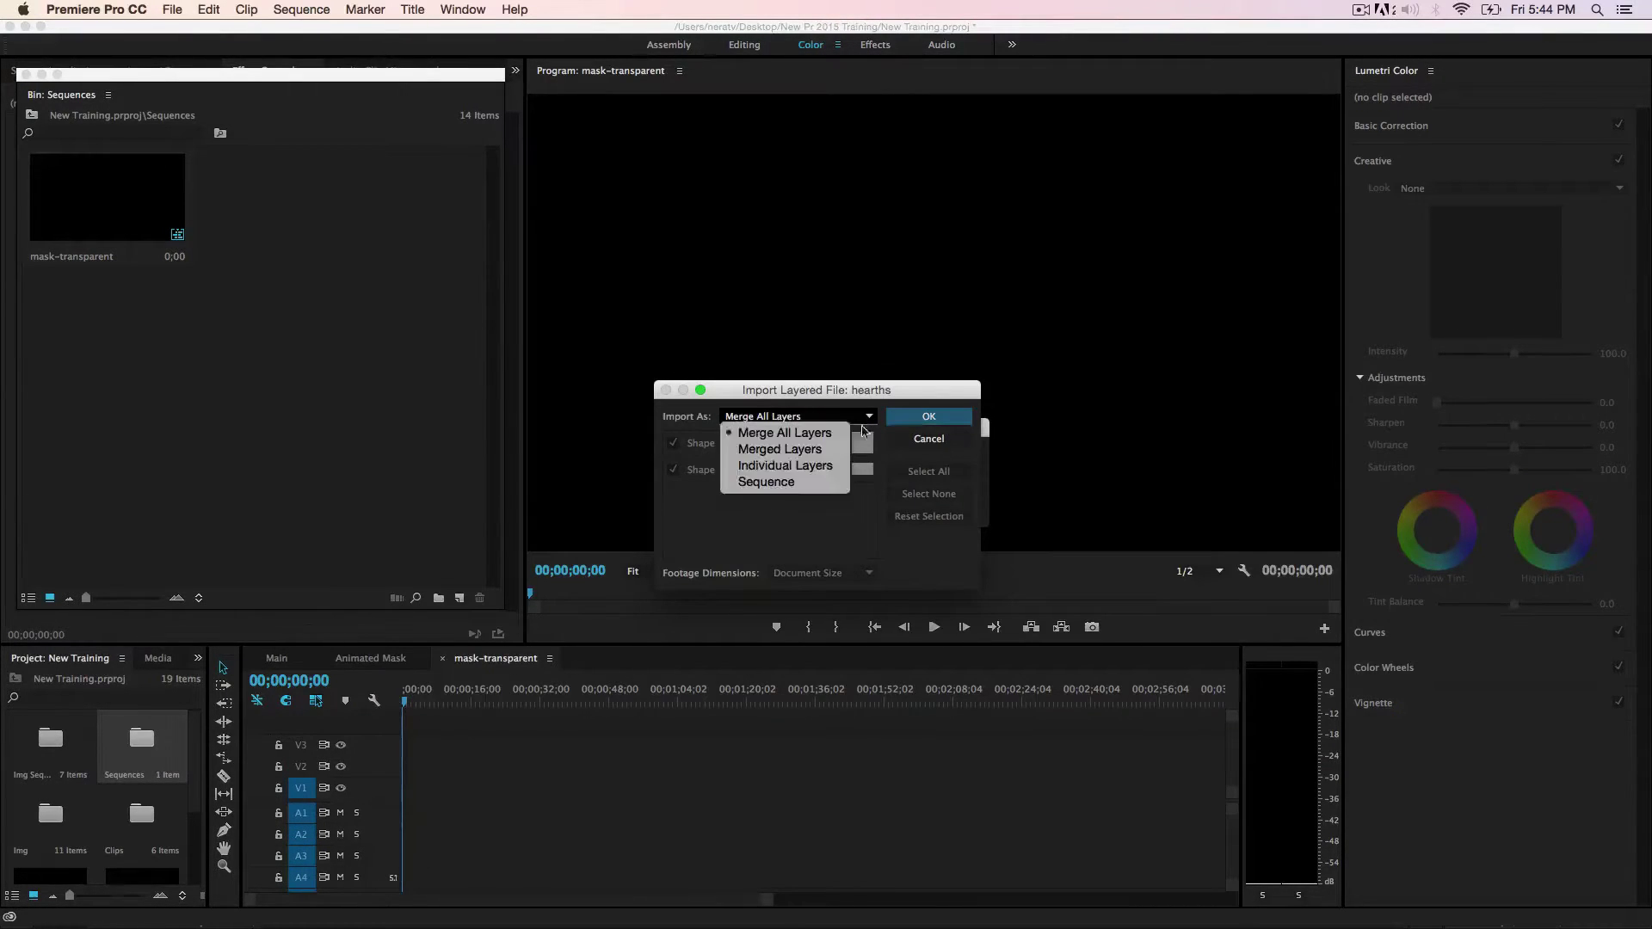
click(817, 467)
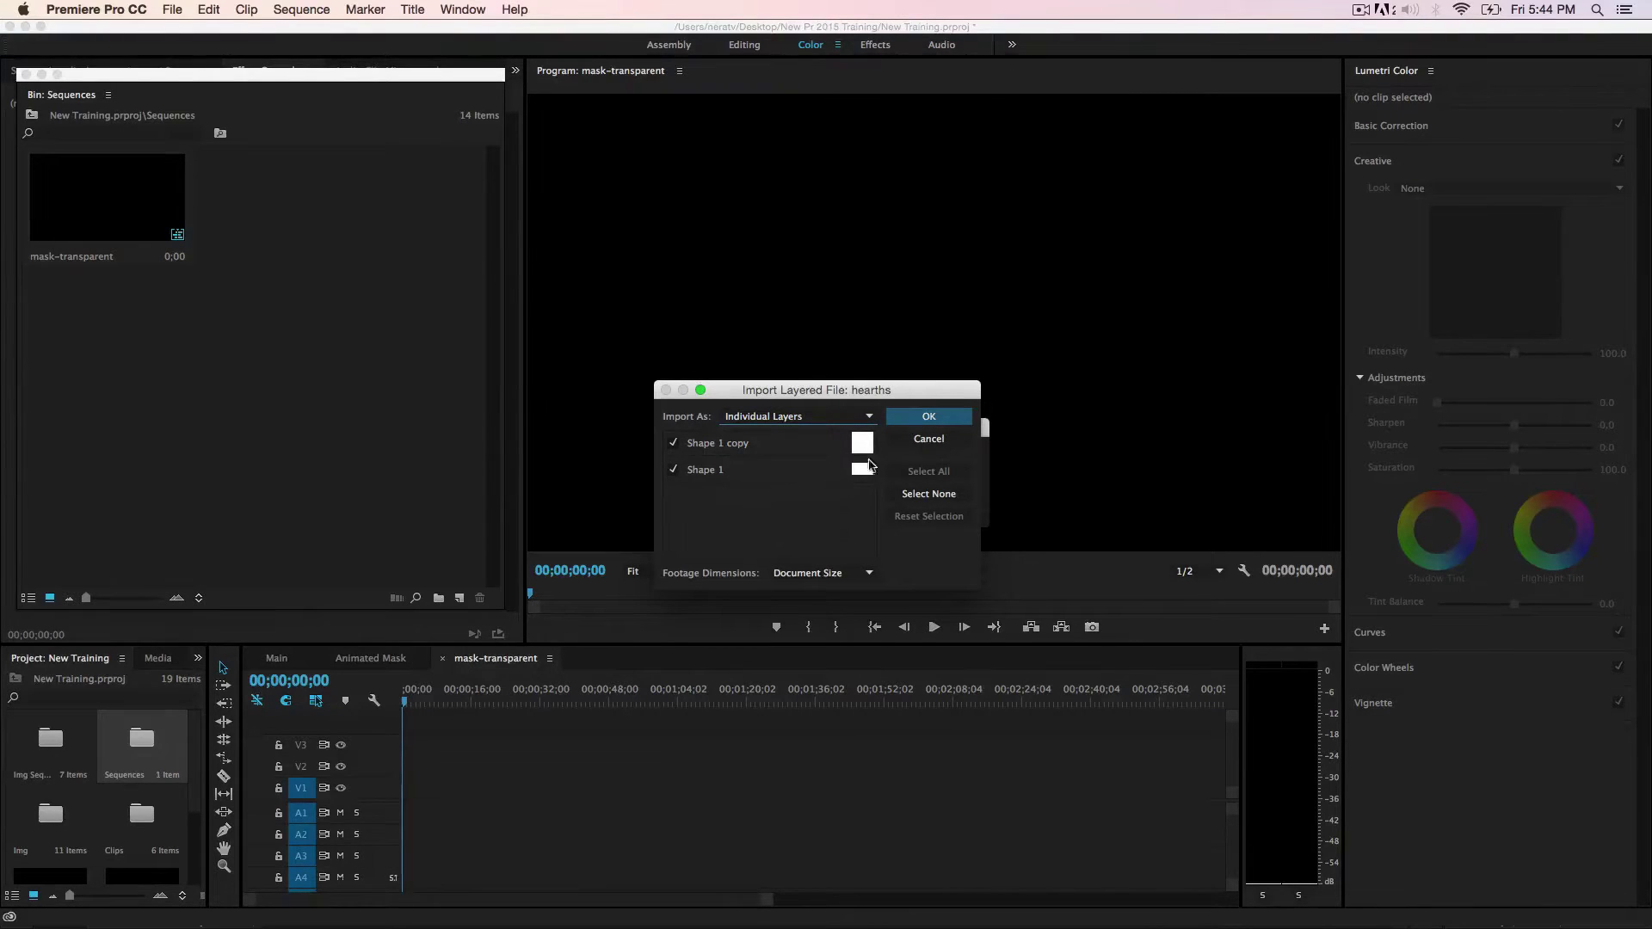
click(928, 419)
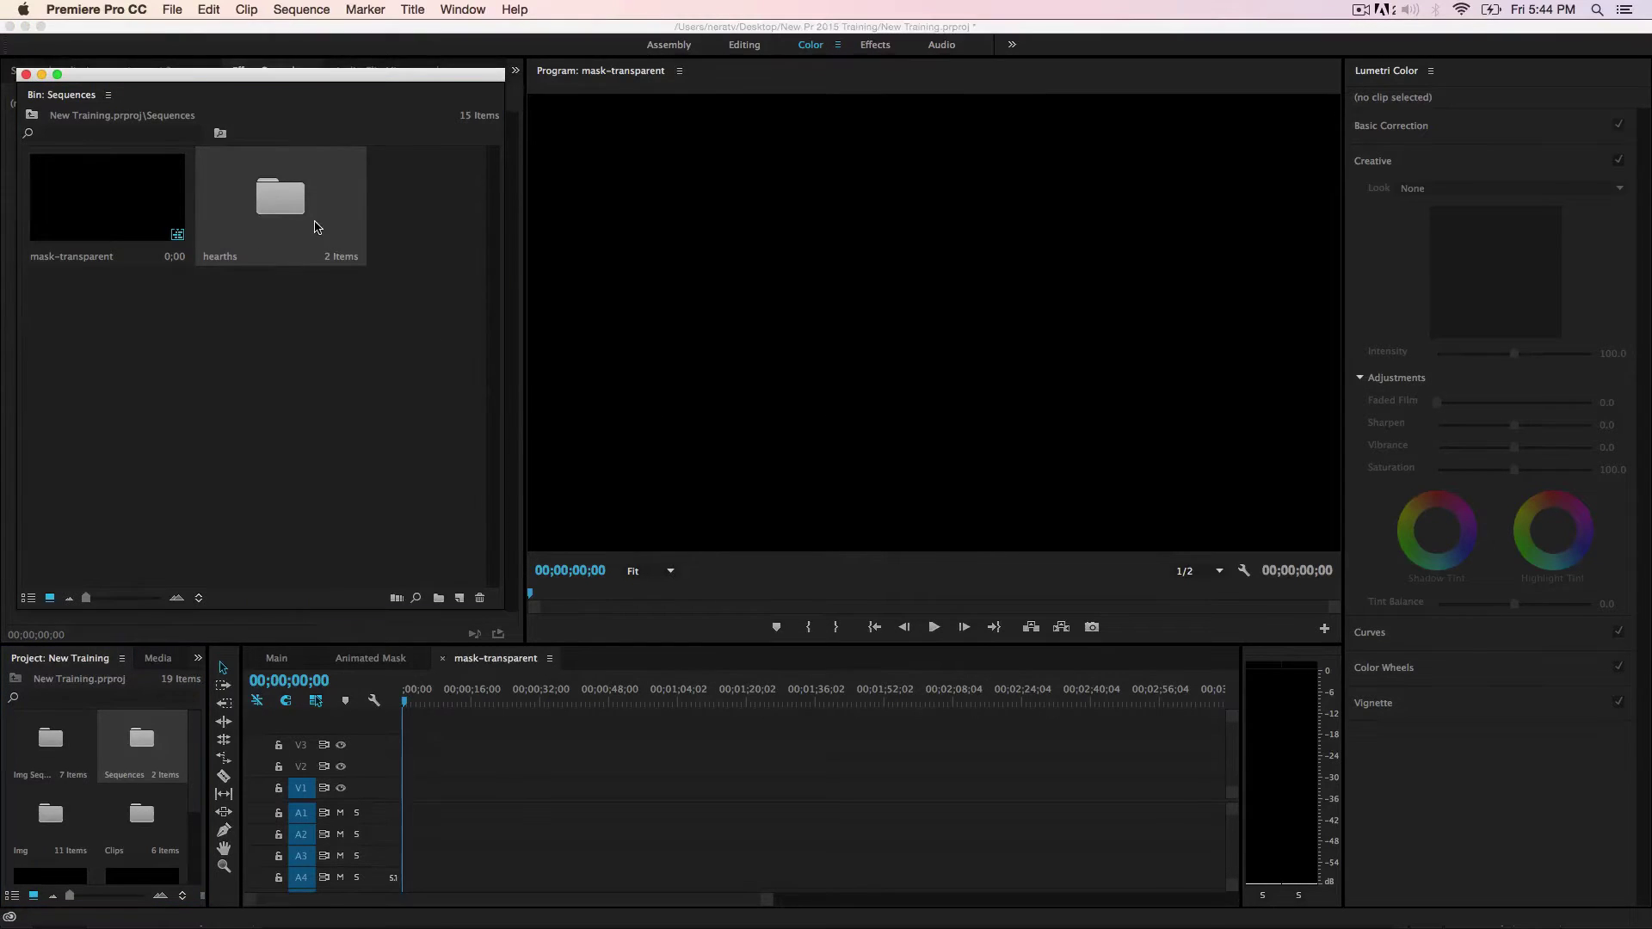
Step: Place both layer clips from the hearths bin on V1 at the start of the mask-transparent sequence
double_click(280, 200)
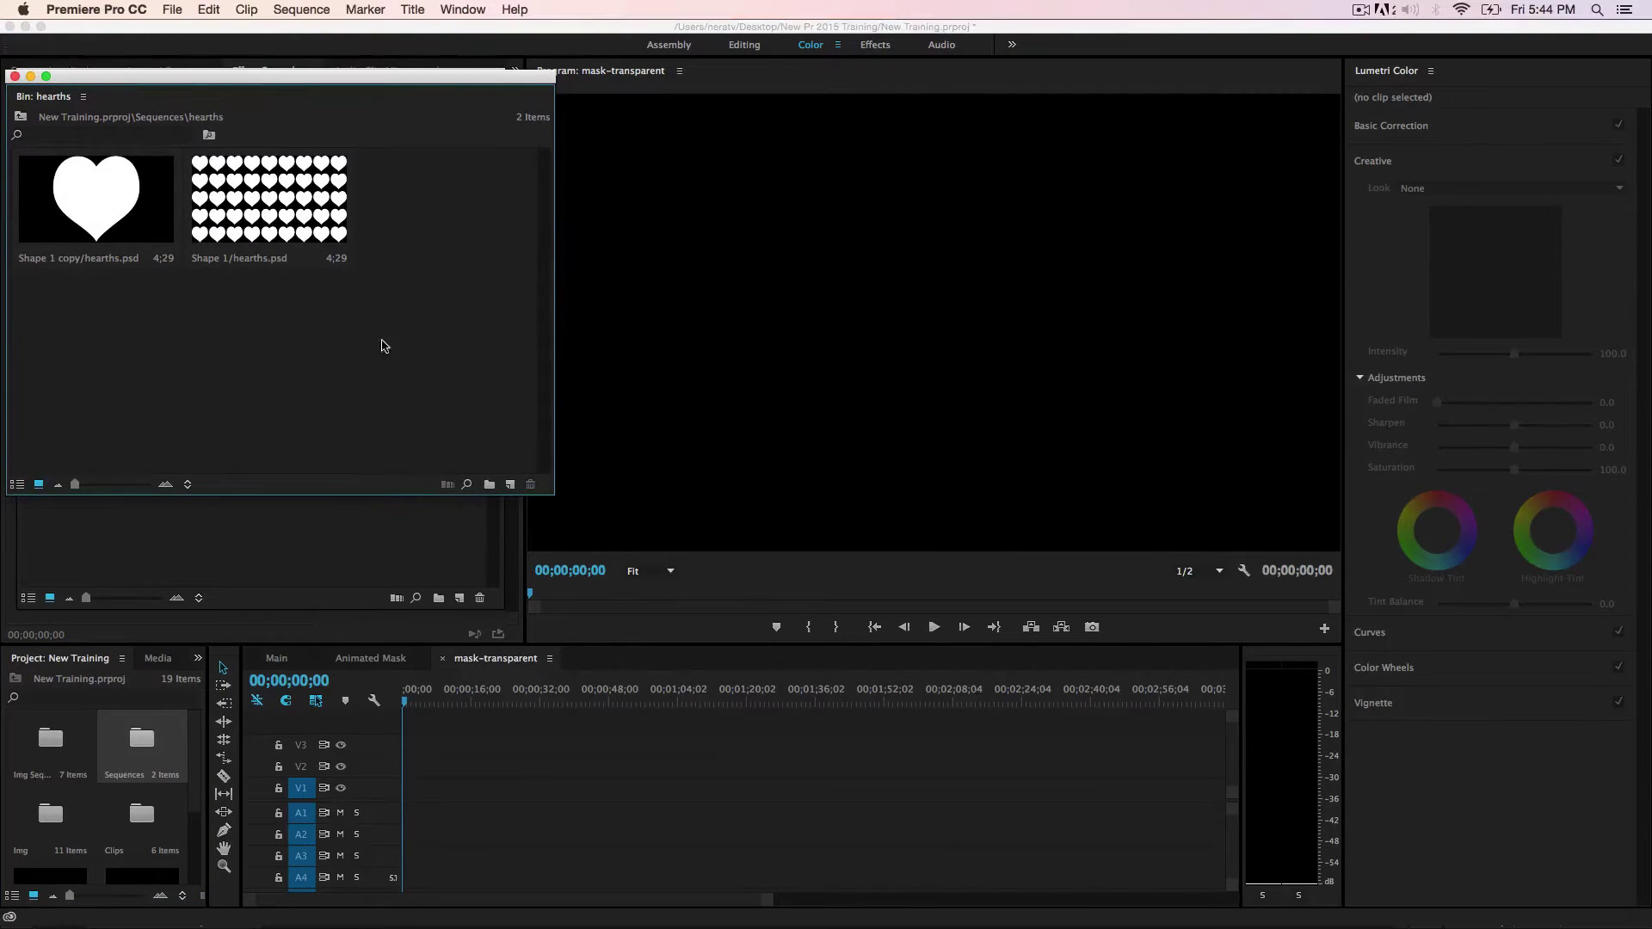
drag(558, 457, 483, 466)
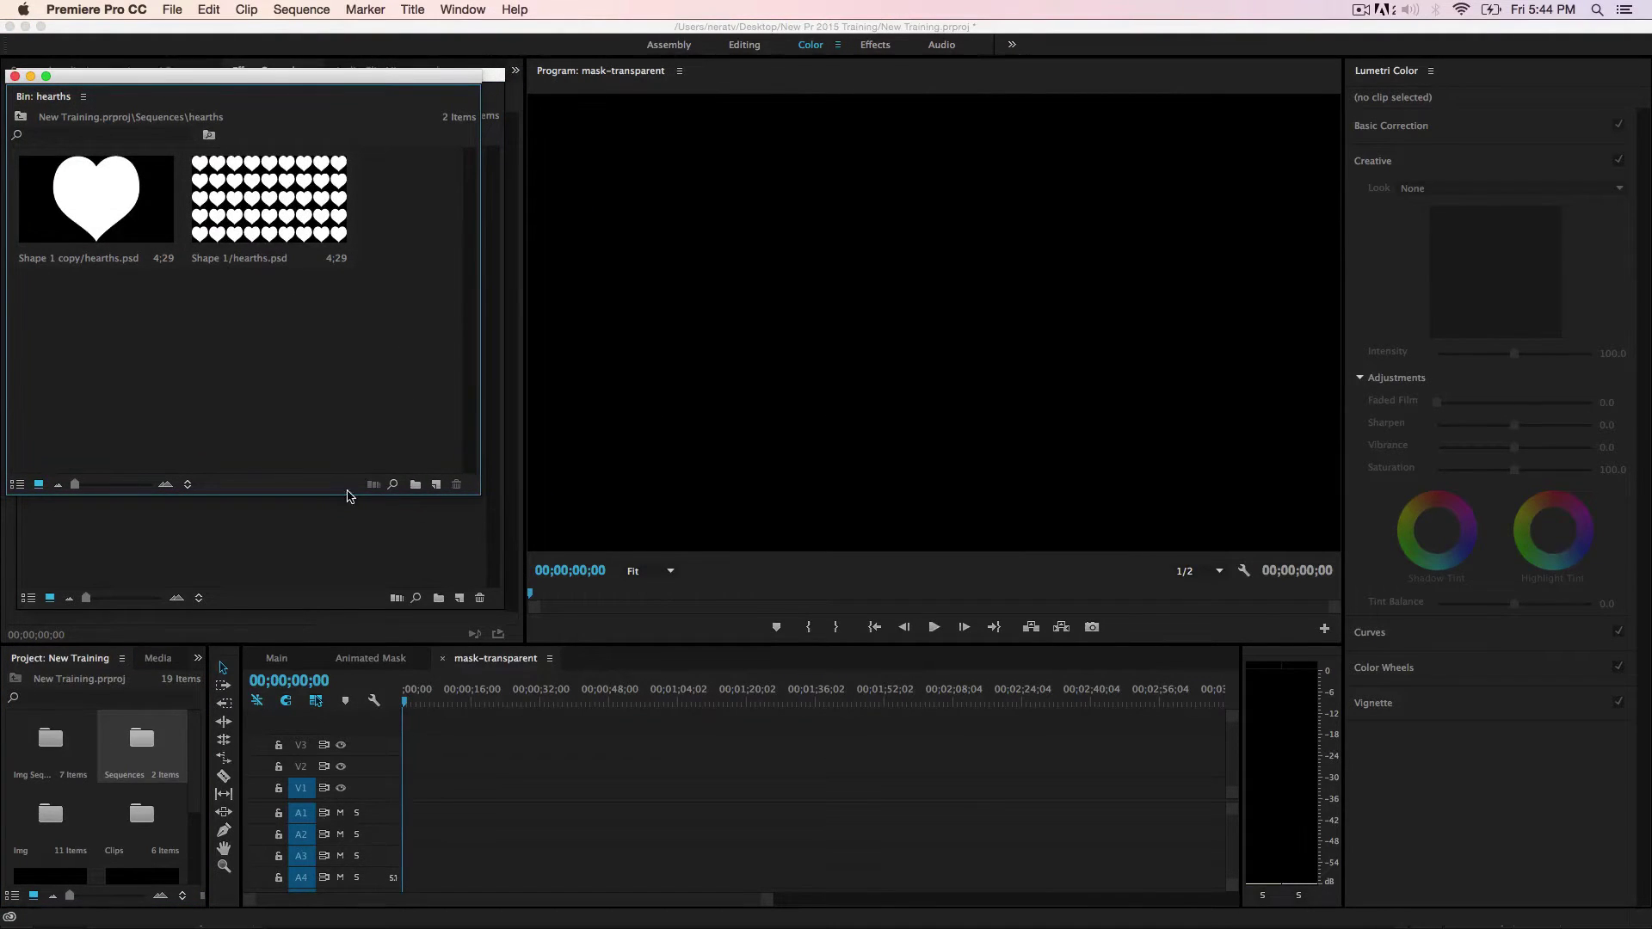
drag(348, 497, 346, 578)
drag(356, 298, 158, 216)
drag(482, 641, 413, 787)
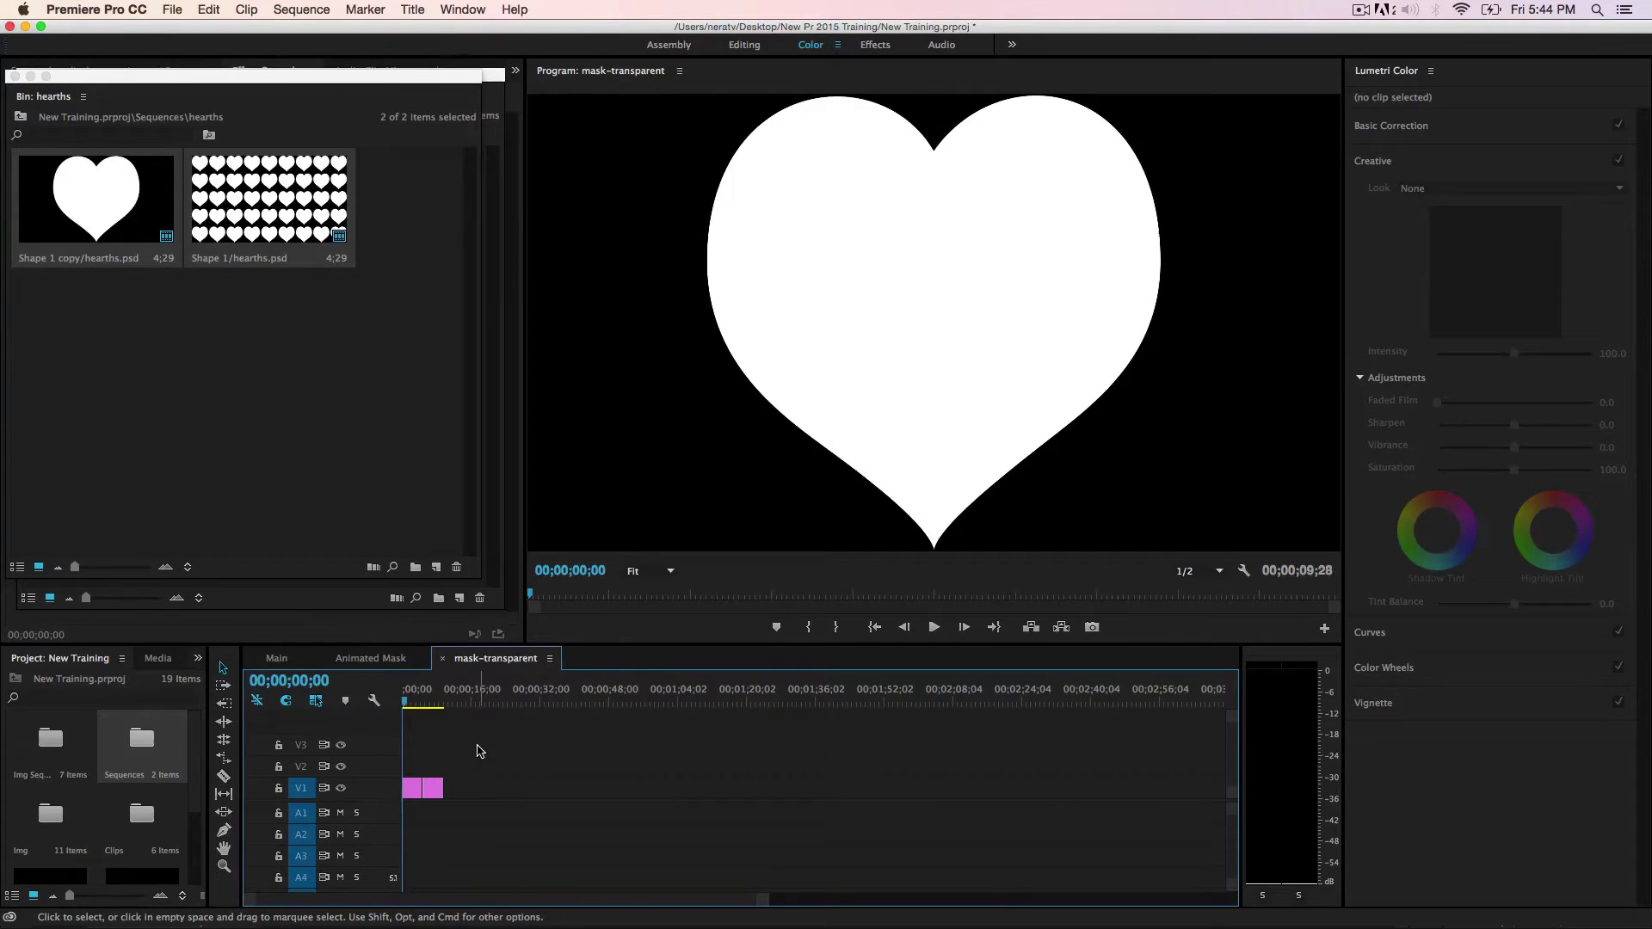
key(backslash)
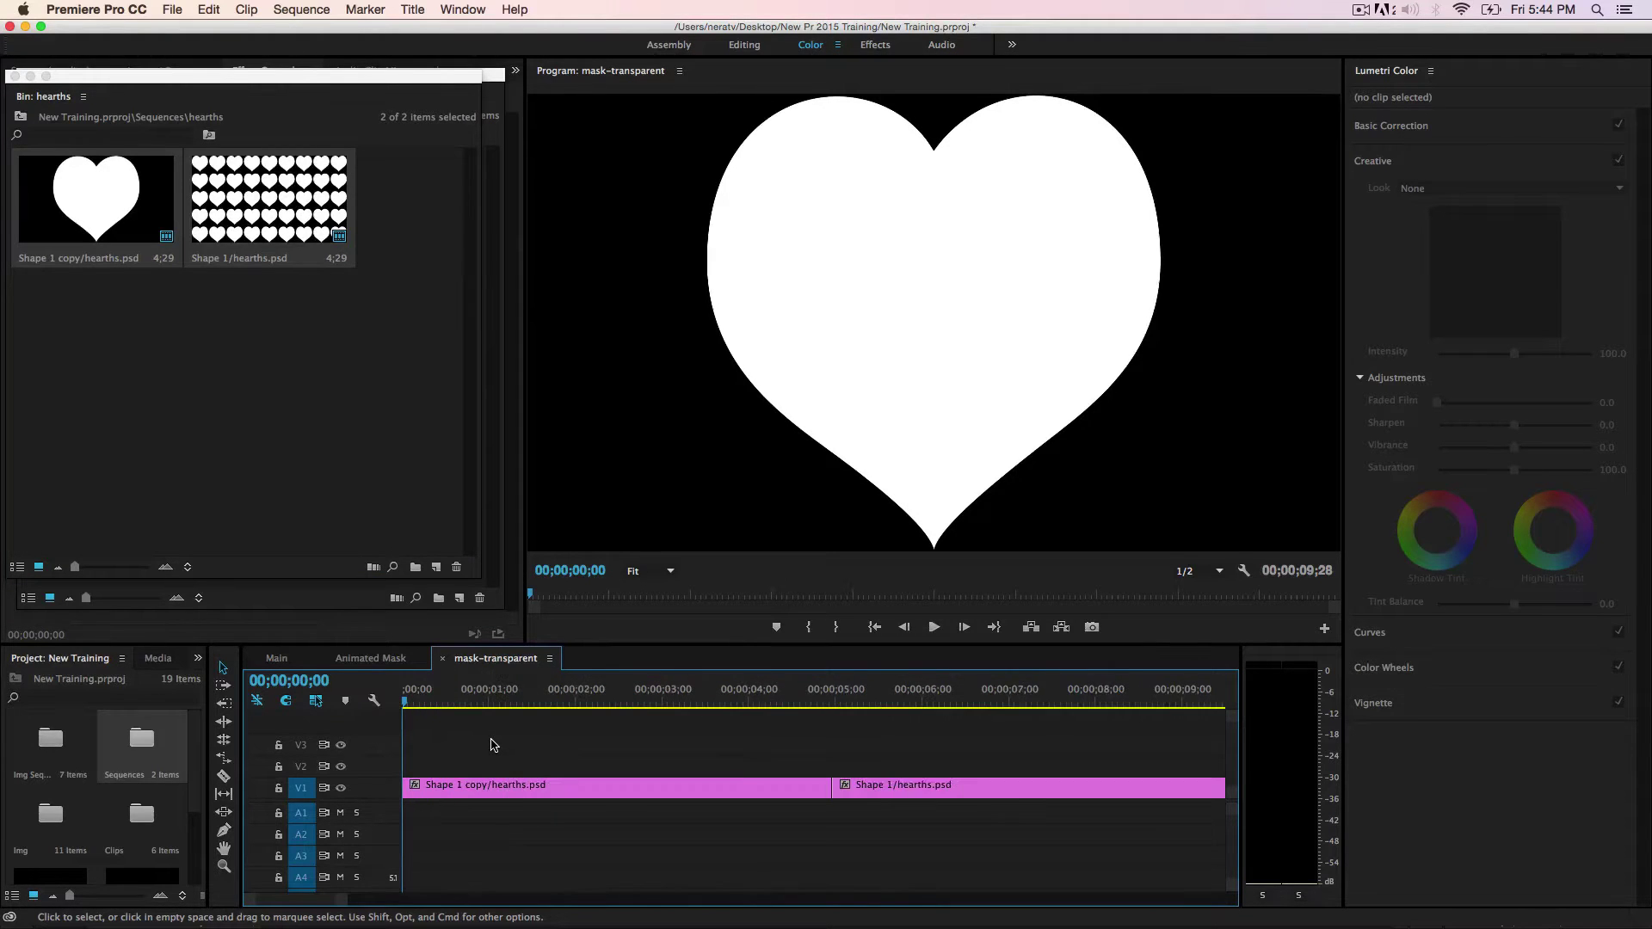
key(minus)
Step: Move the playhead to 00;00;07;16
click(316, 680)
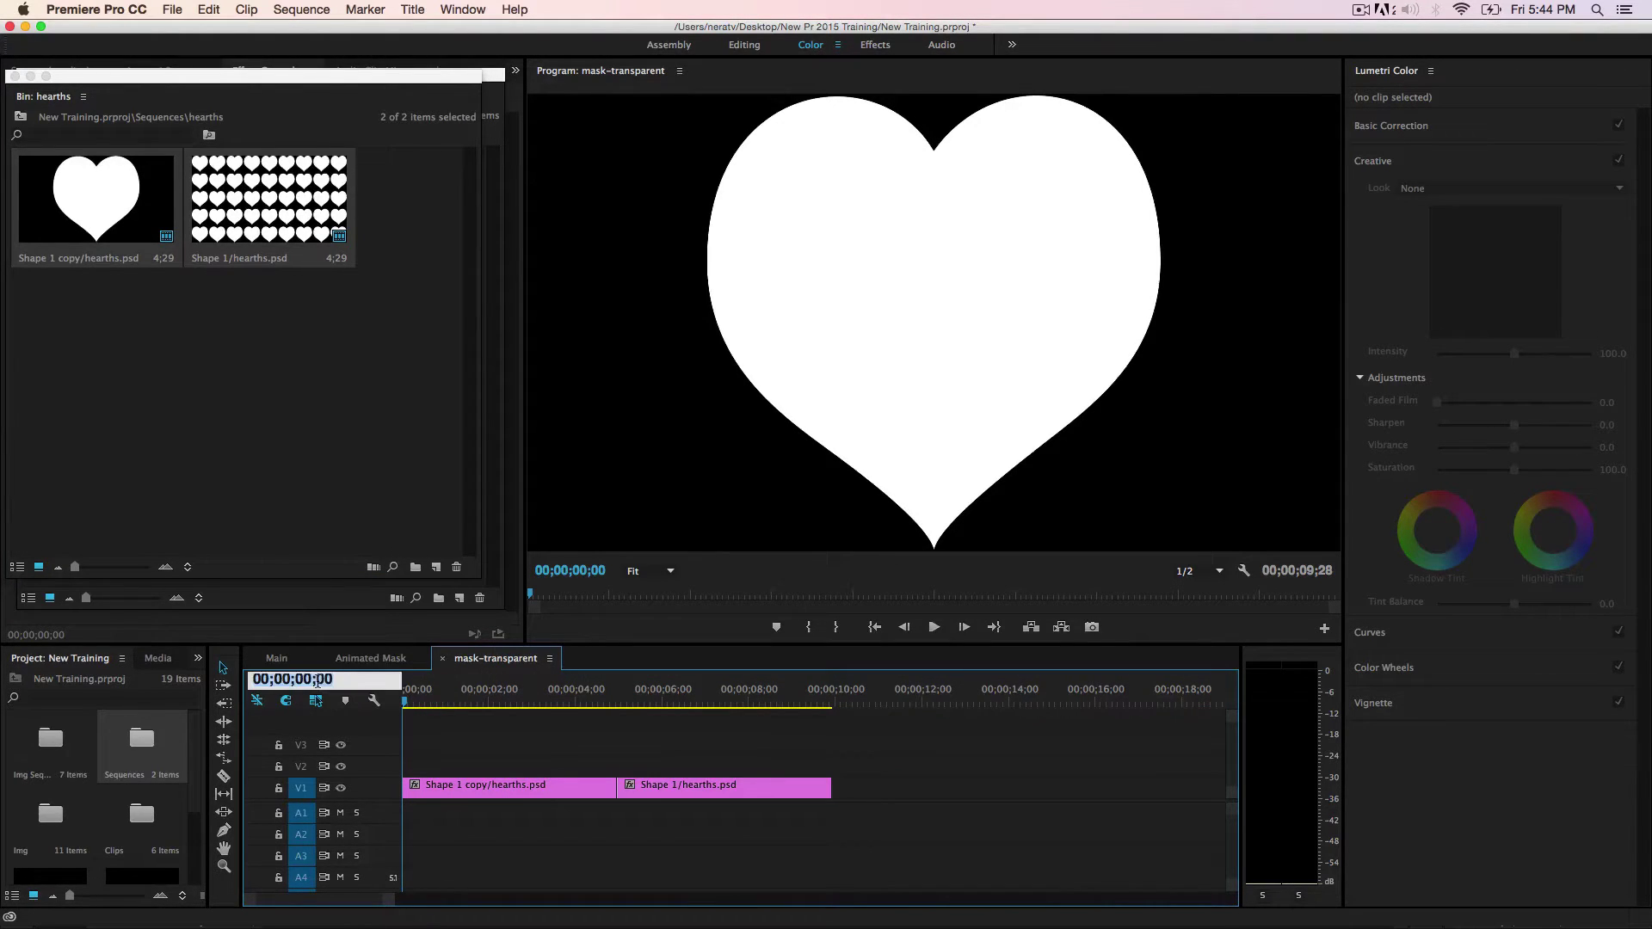
text(7;)
text(16)
key(Return)
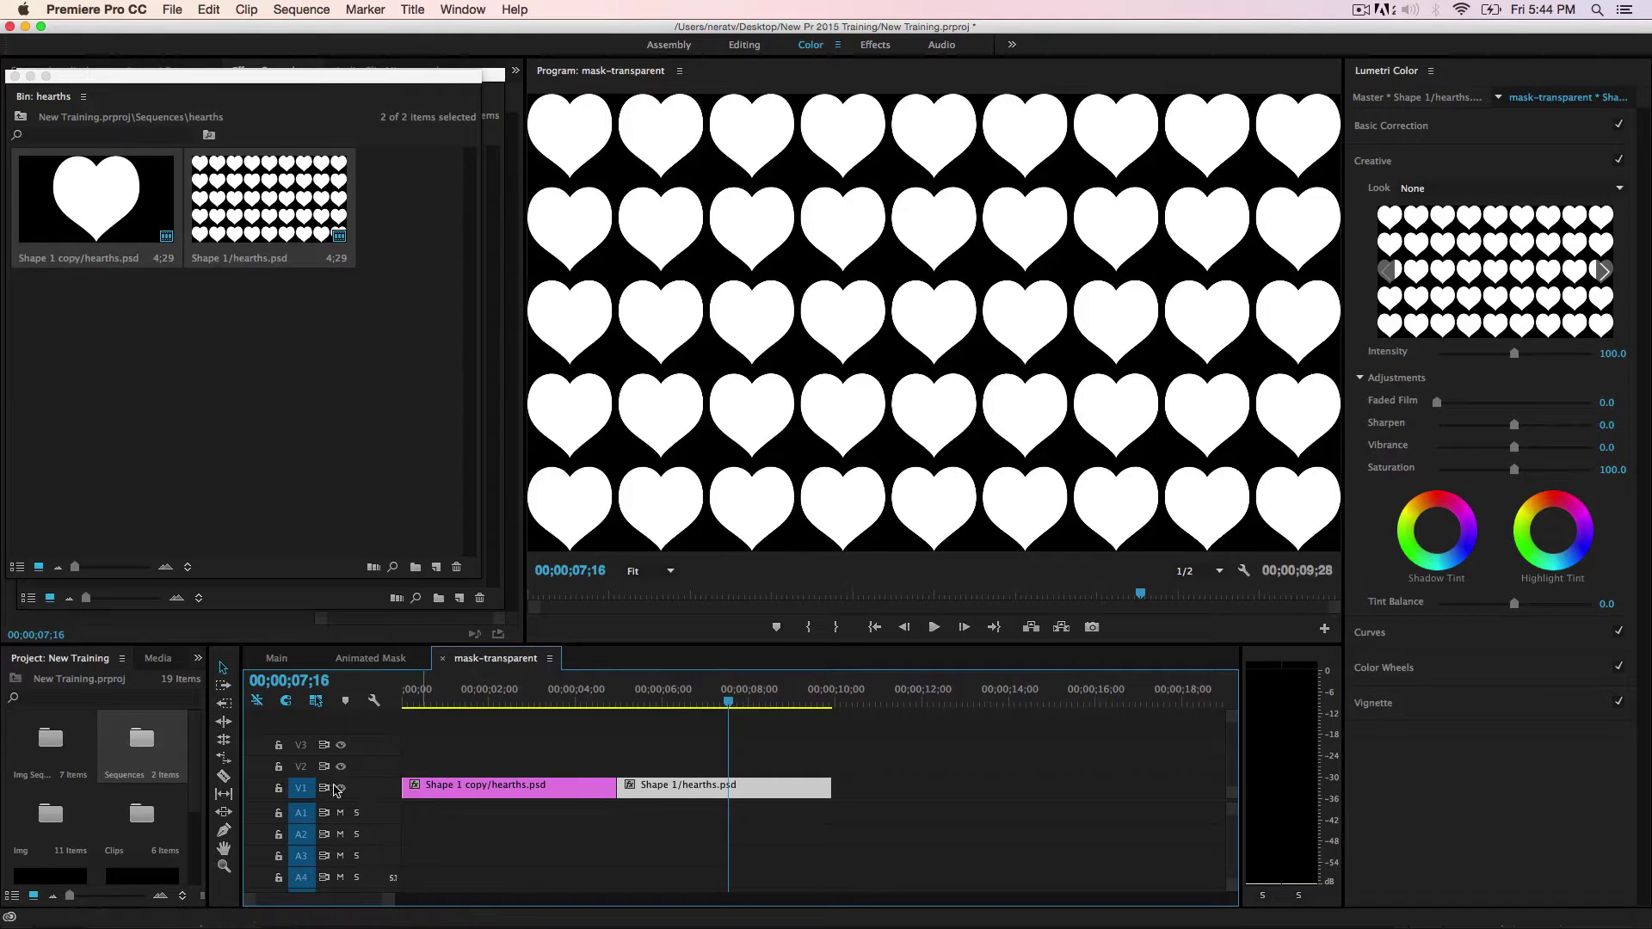
Step: Stack the Shape 1 copy clip on V2 directly above the Shape 1 clip at the sequence start, and hide V2
click(443, 797)
drag(443, 792, 443, 768)
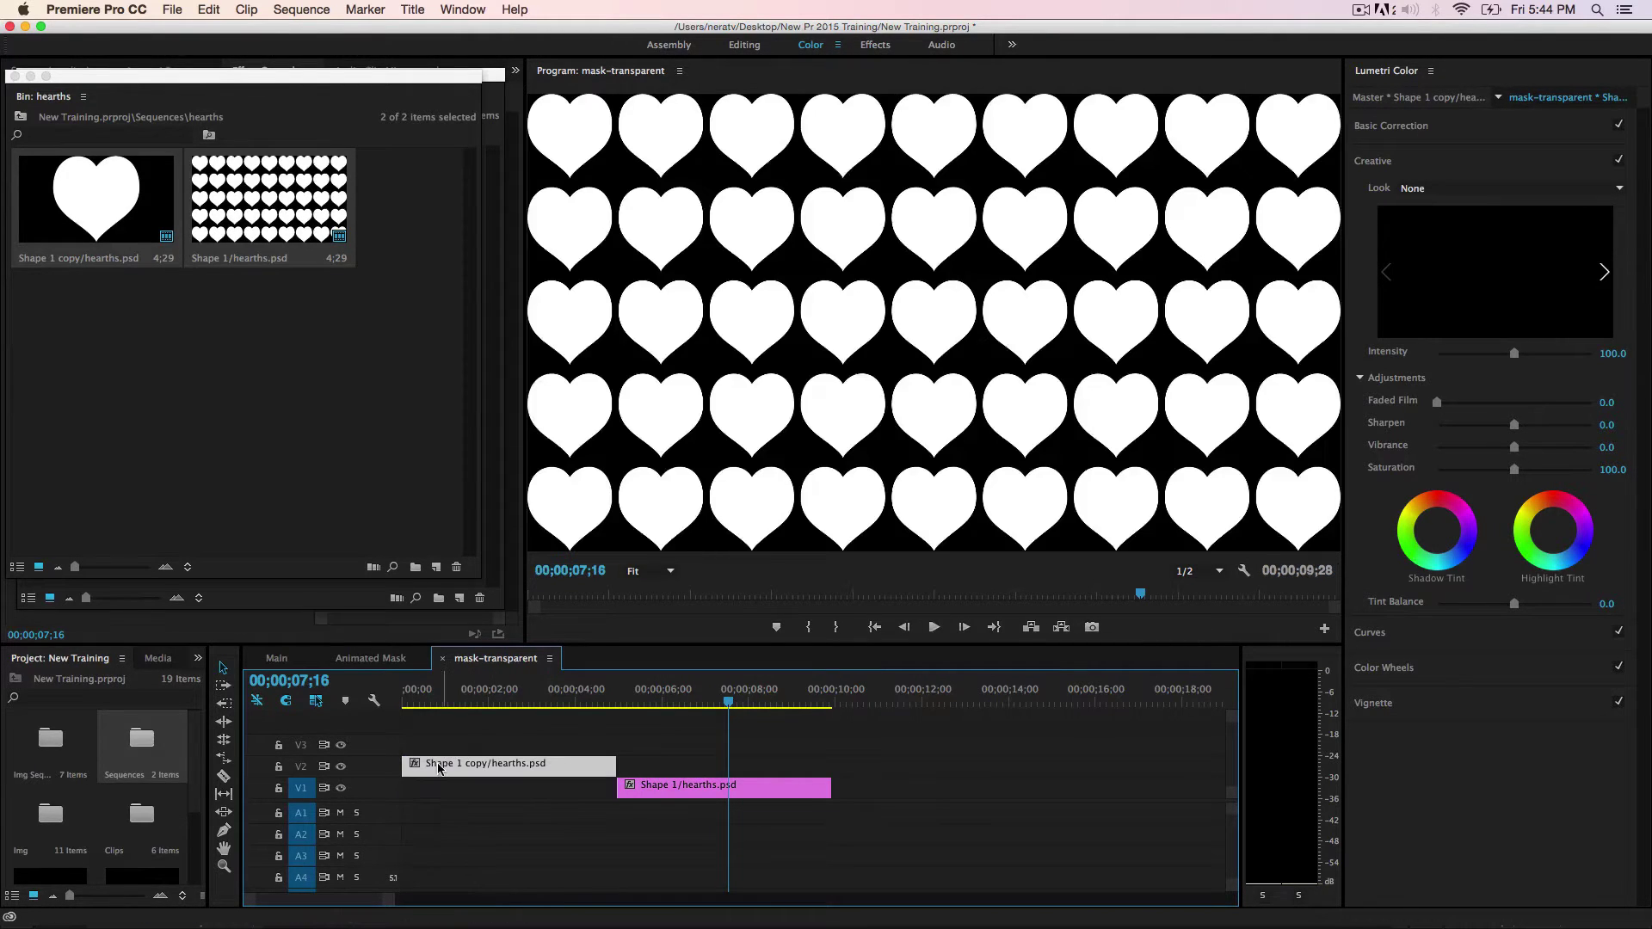
click(552, 695)
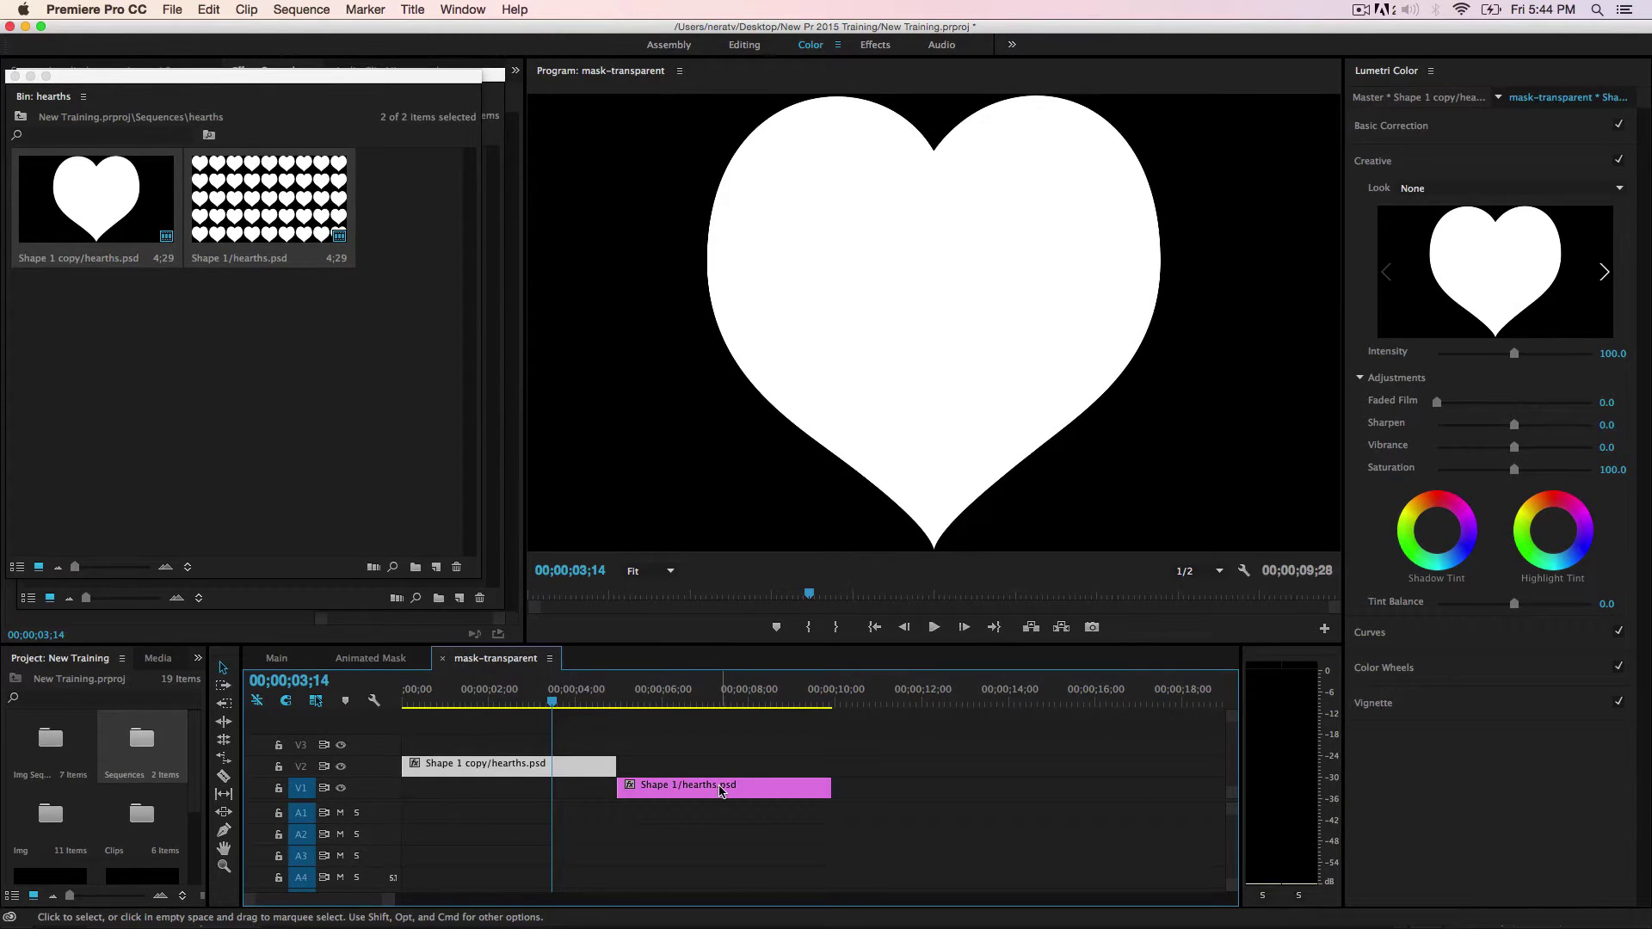
drag(721, 790, 469, 788)
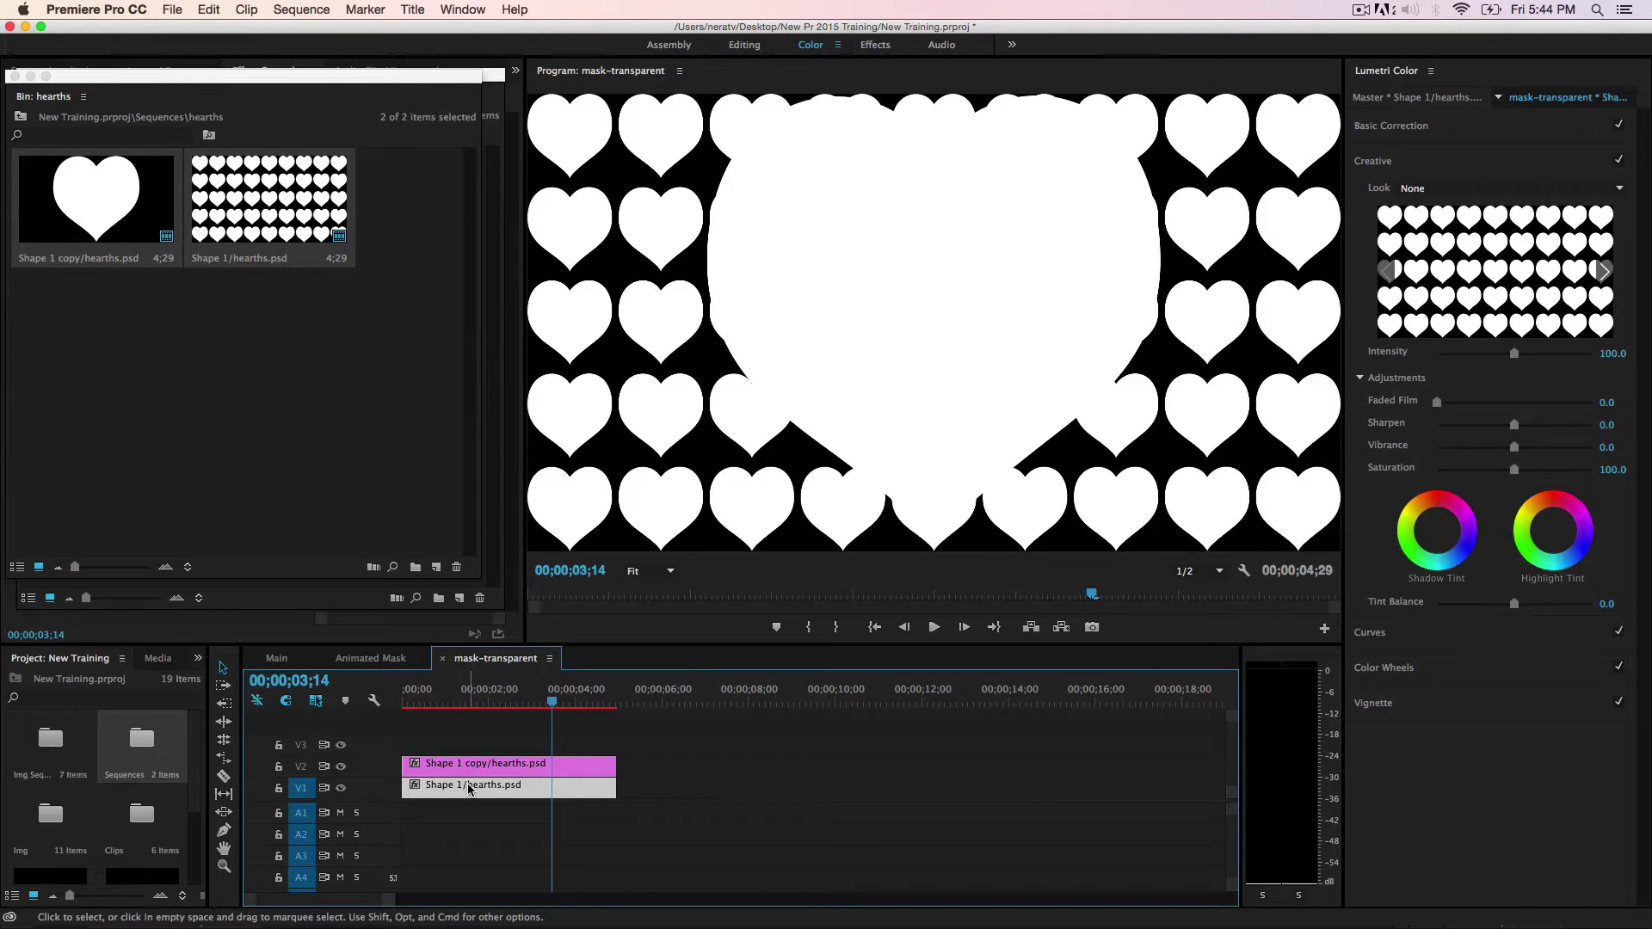
click(341, 766)
click(449, 771)
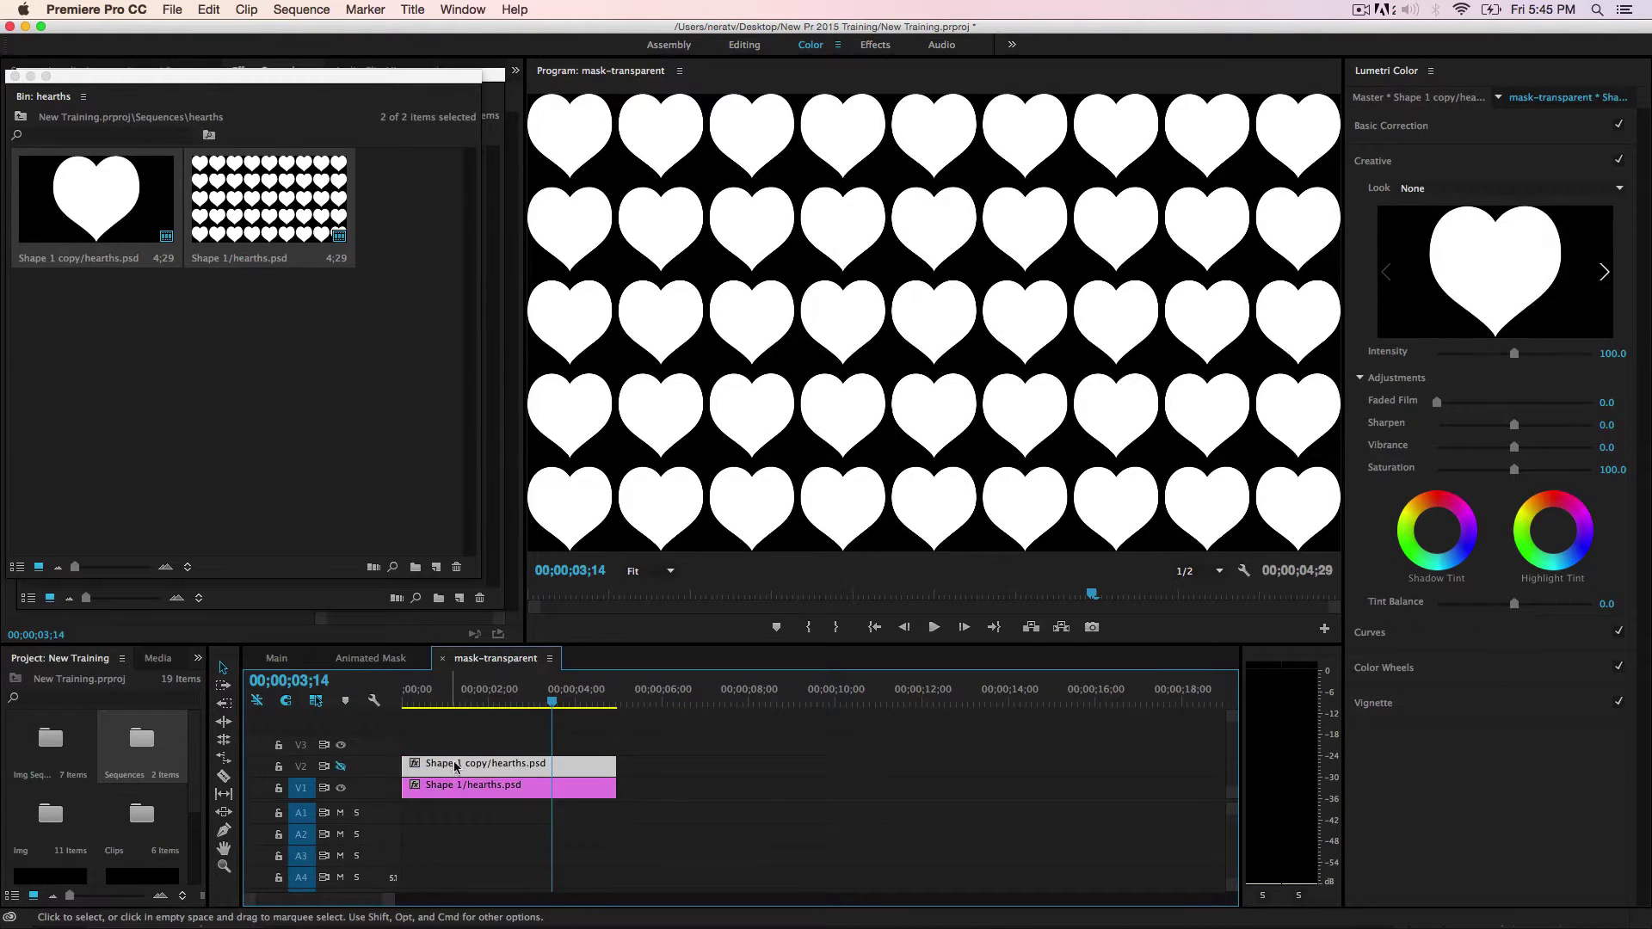
Step: Extend both stacked clips so they end at 00;00;07;16
drag(551, 703, 616, 719)
click(315, 689)
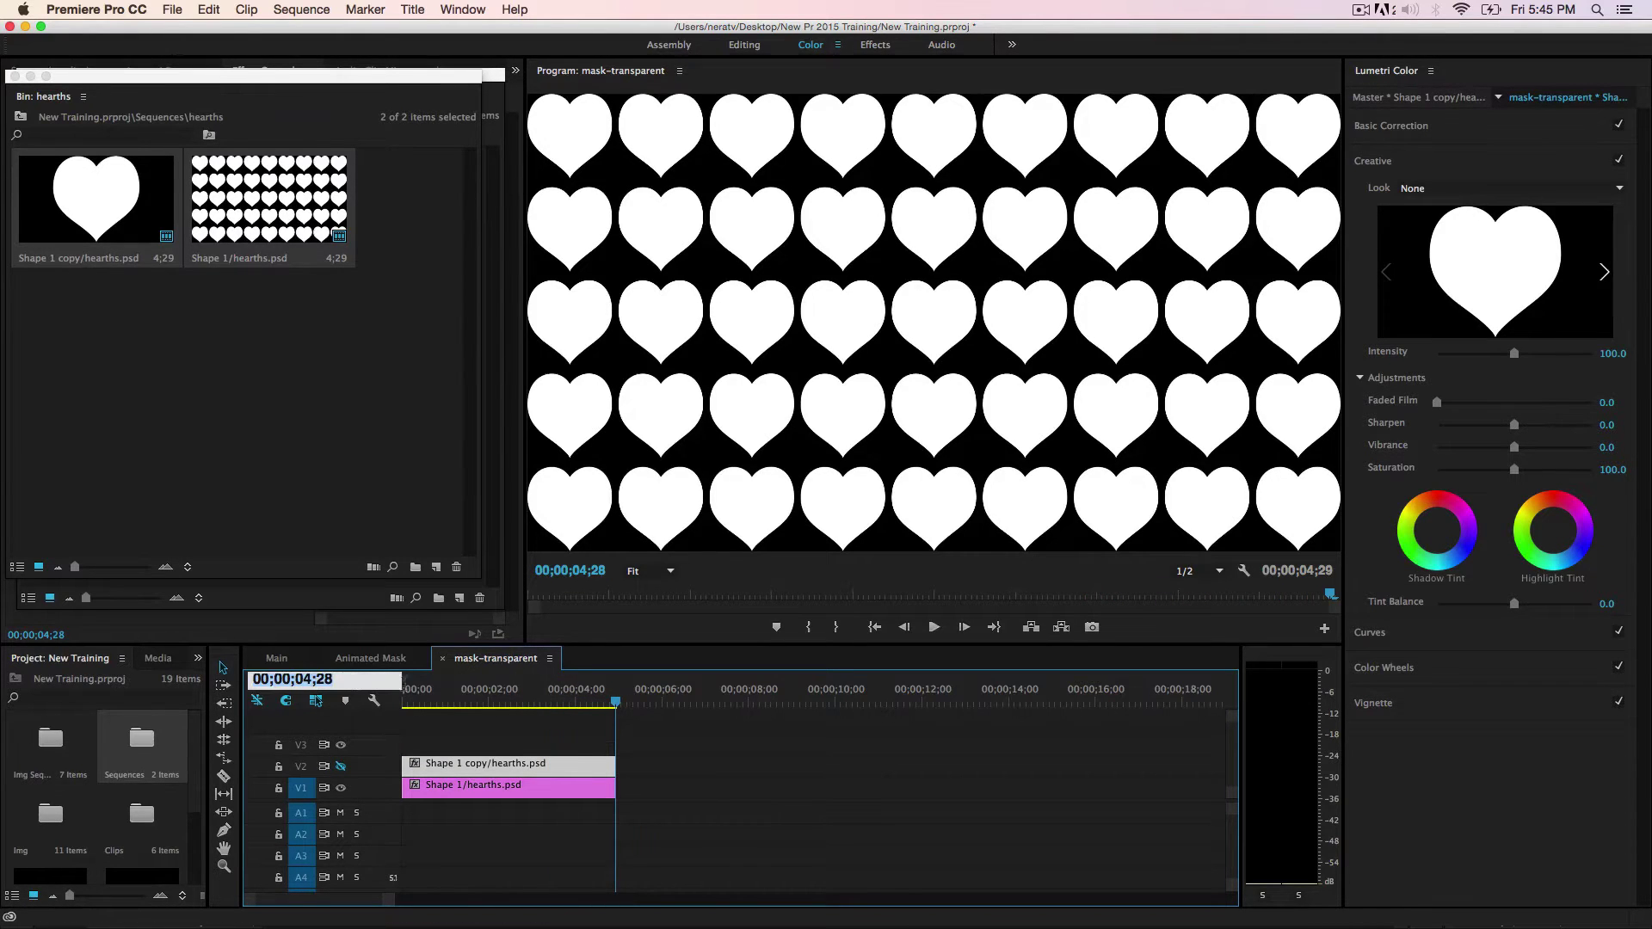
text(7;)
text(16)
key(Return)
drag(534, 733, 720, 783)
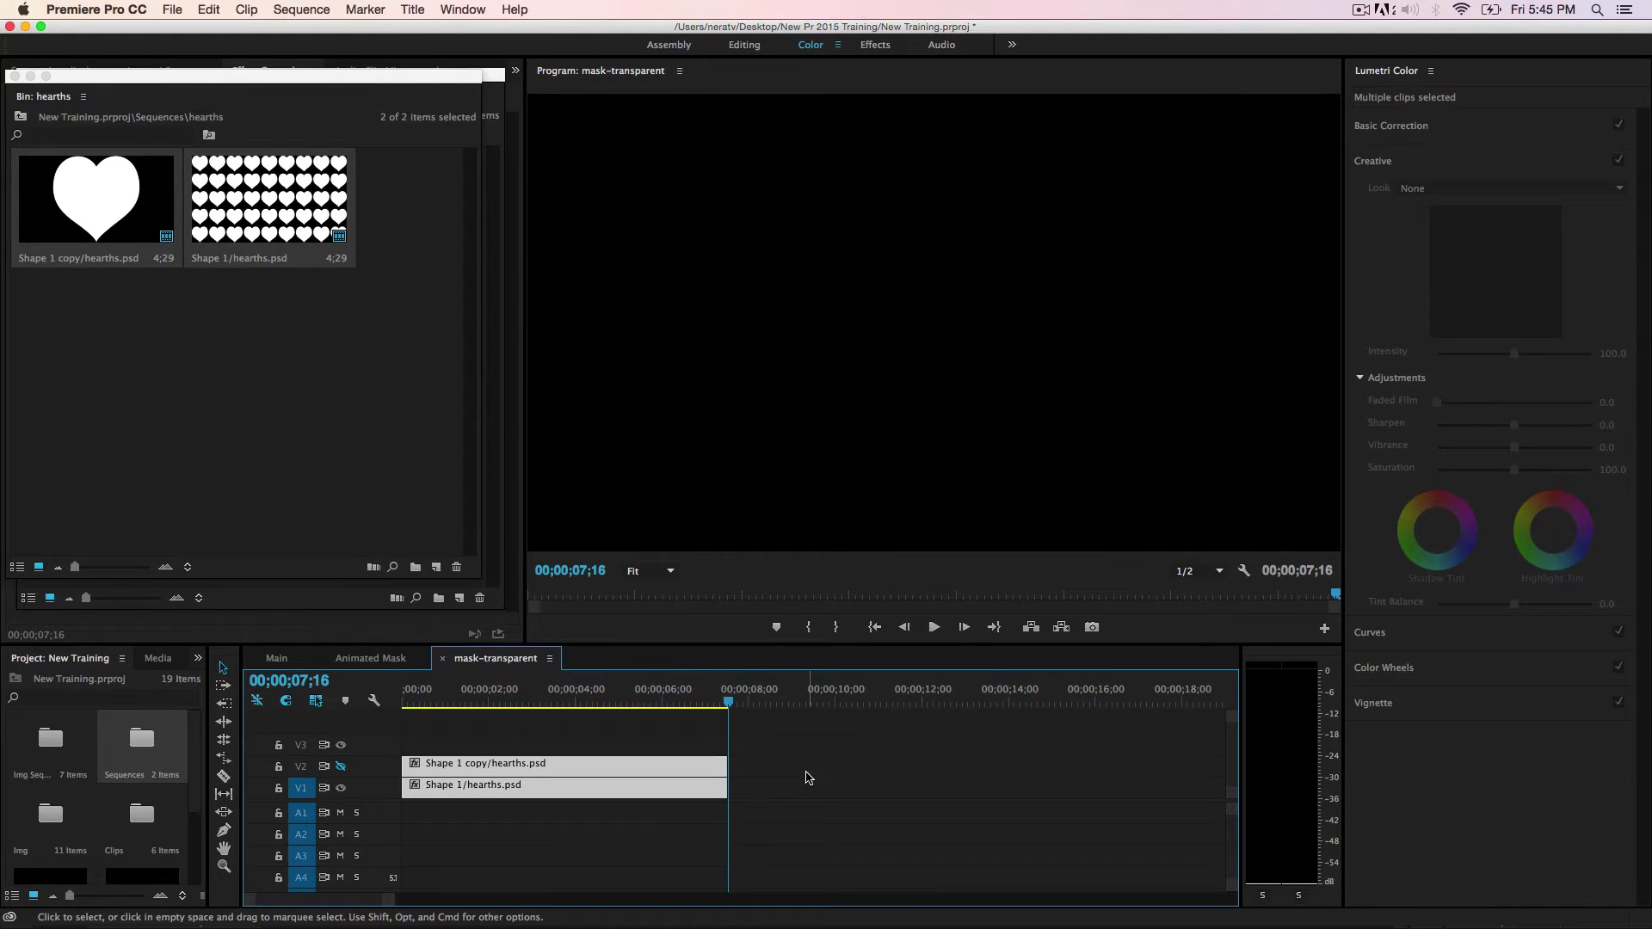
Step: Close the floating bins and keyframe the Shape 1 clip's opacity at 0% at the start of the sequence
key(Home)
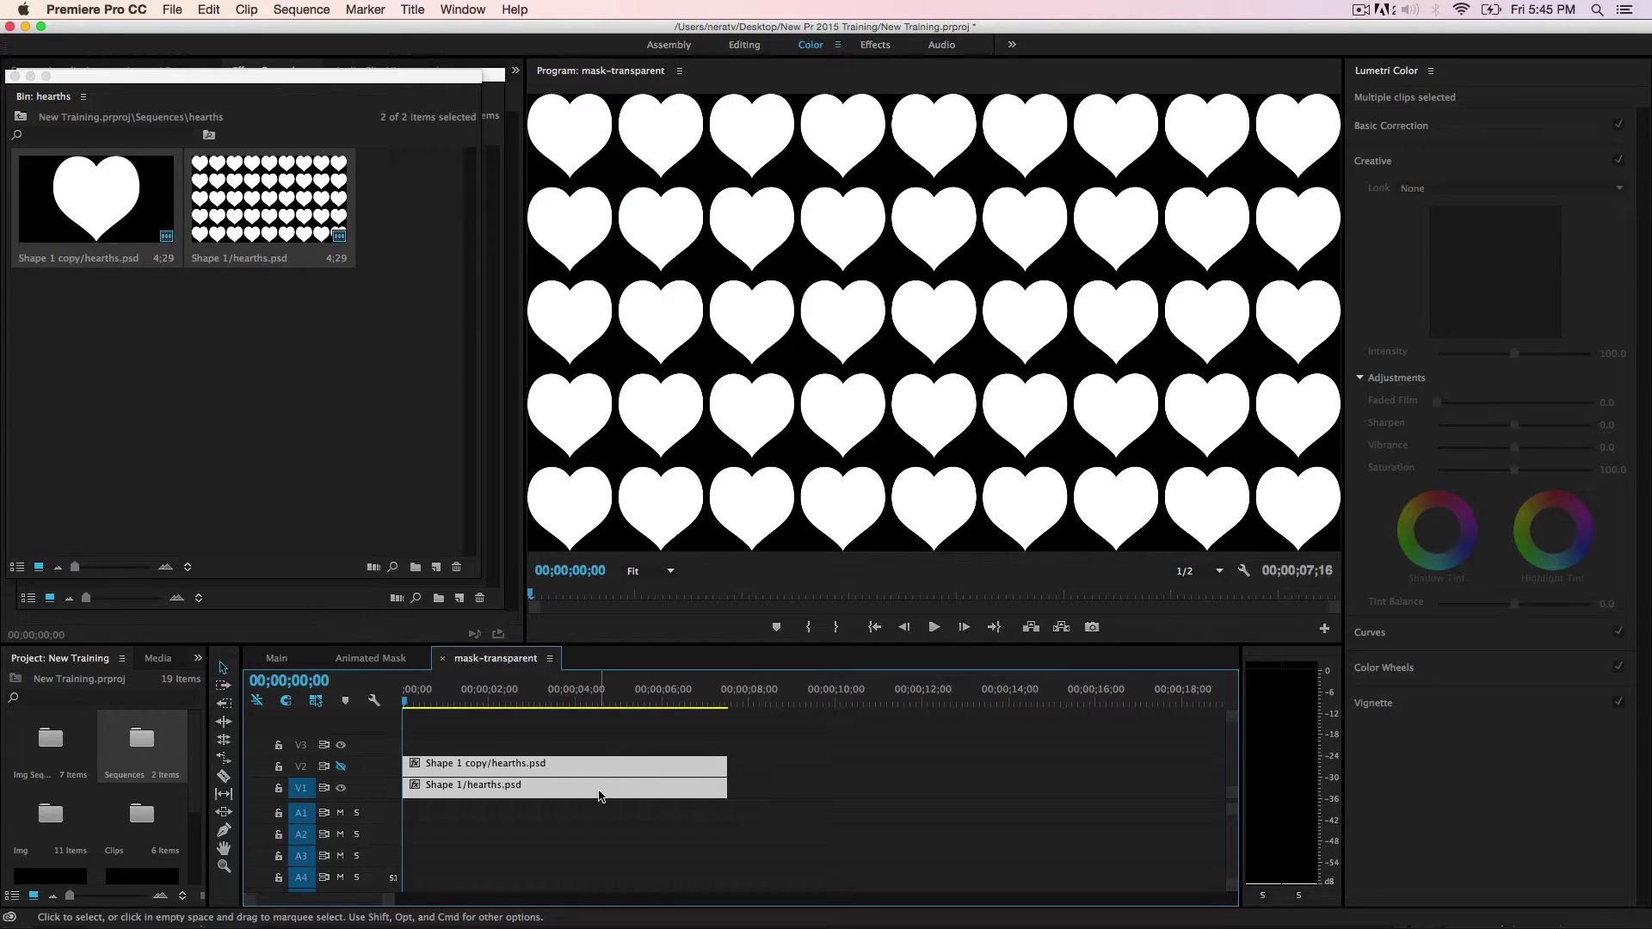
click(519, 736)
click(454, 785)
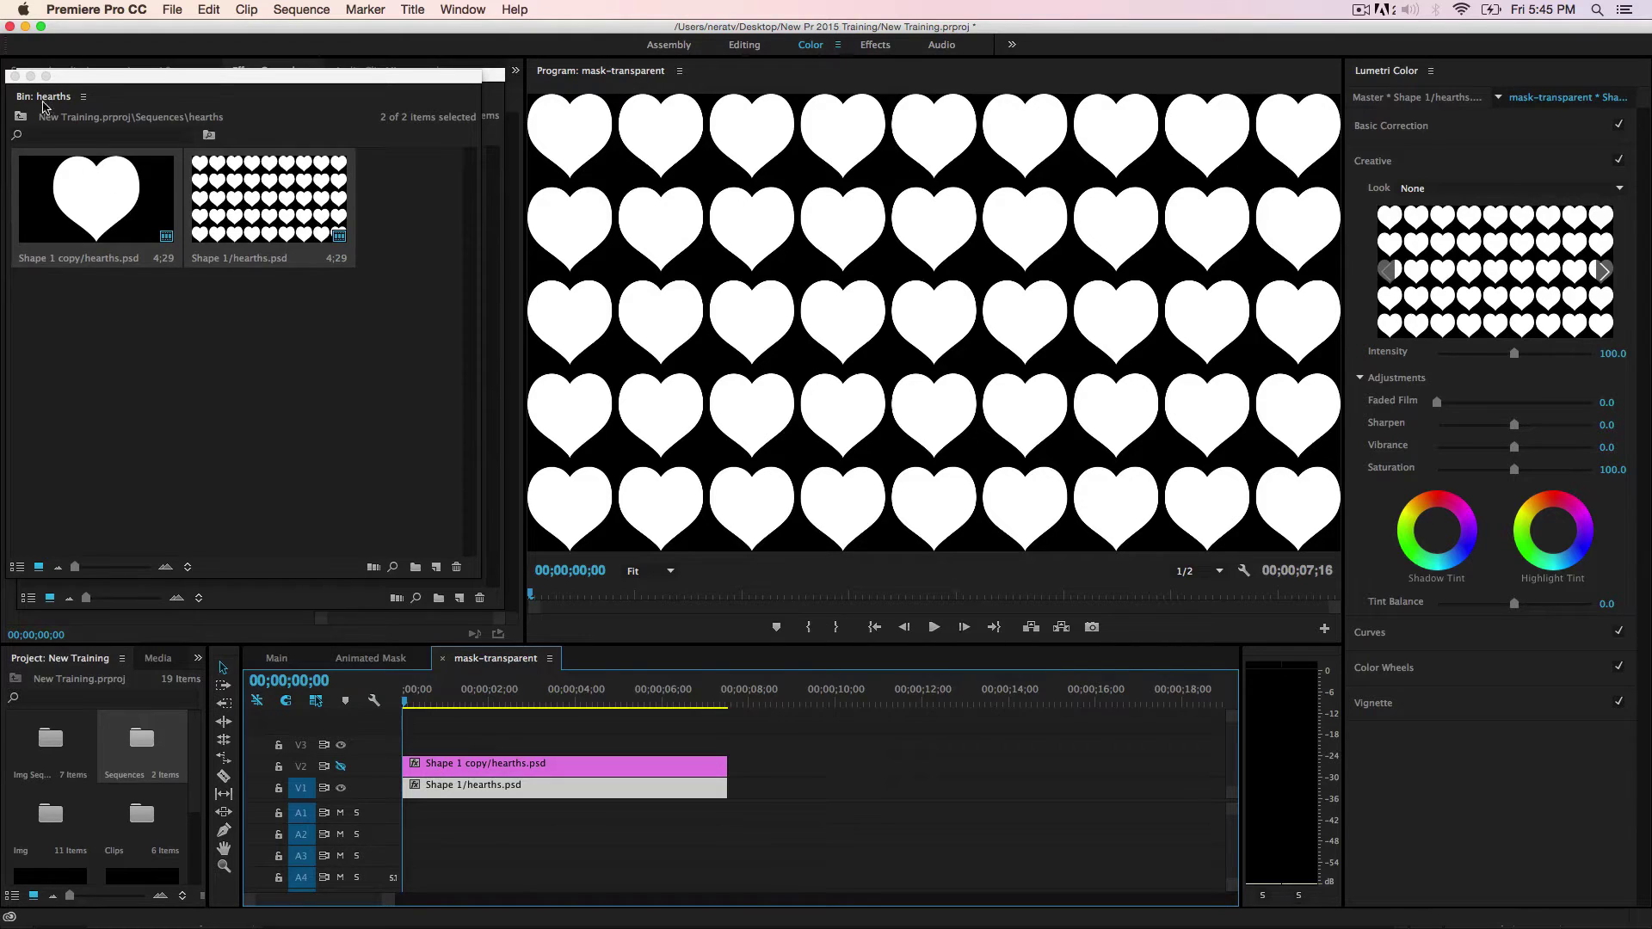
click(20, 116)
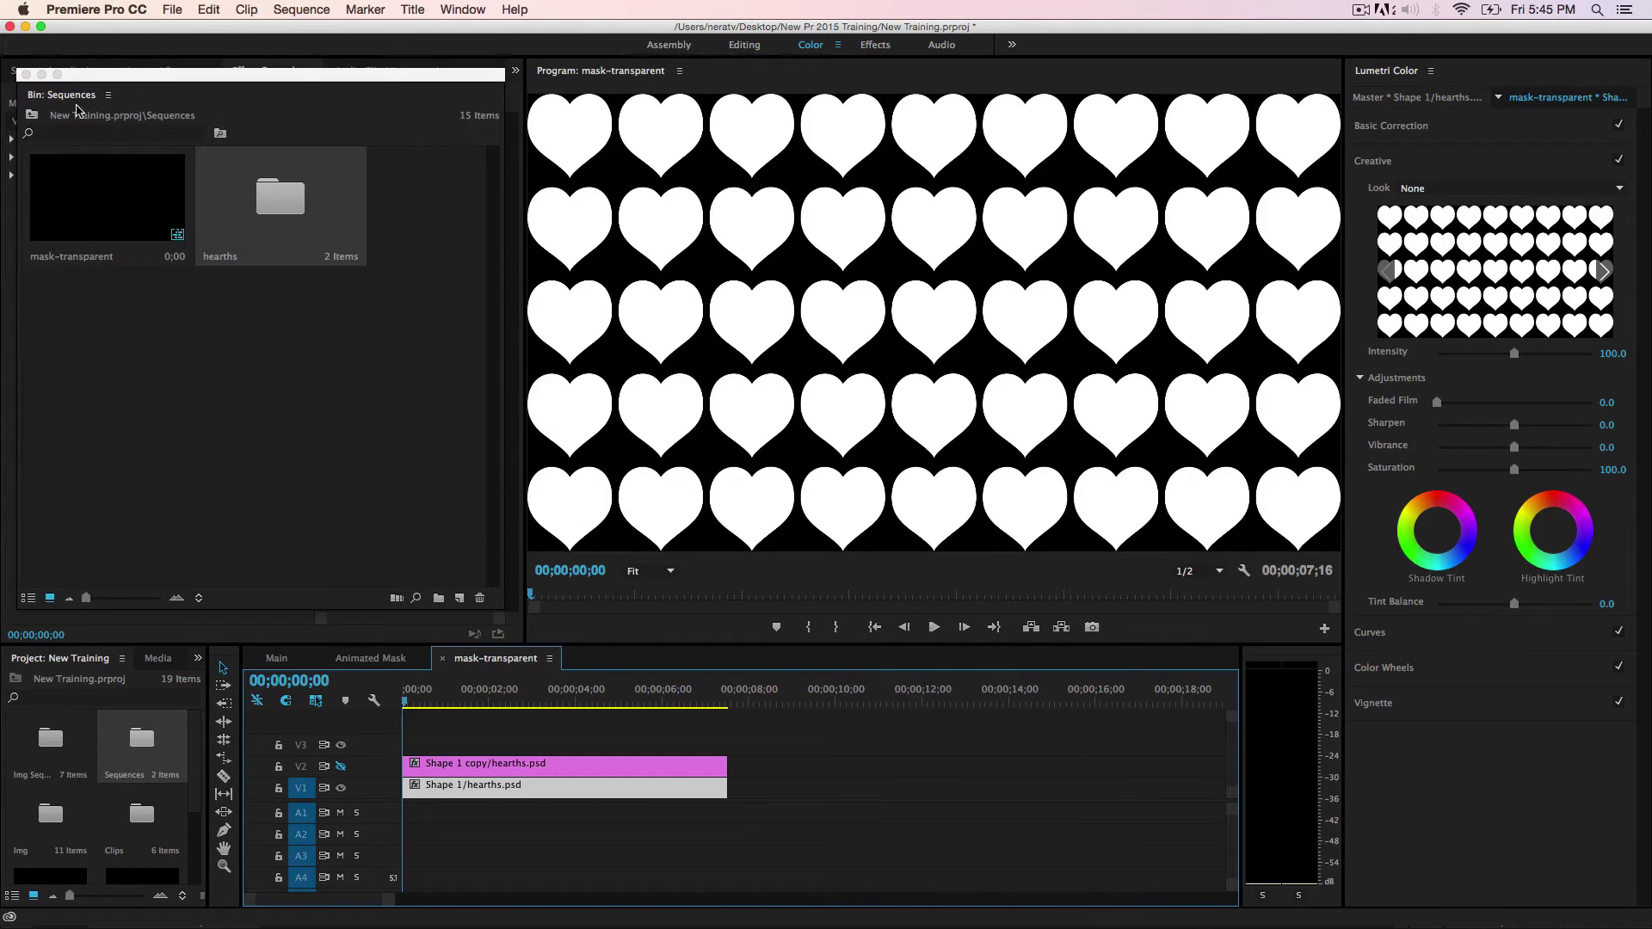
click(42, 75)
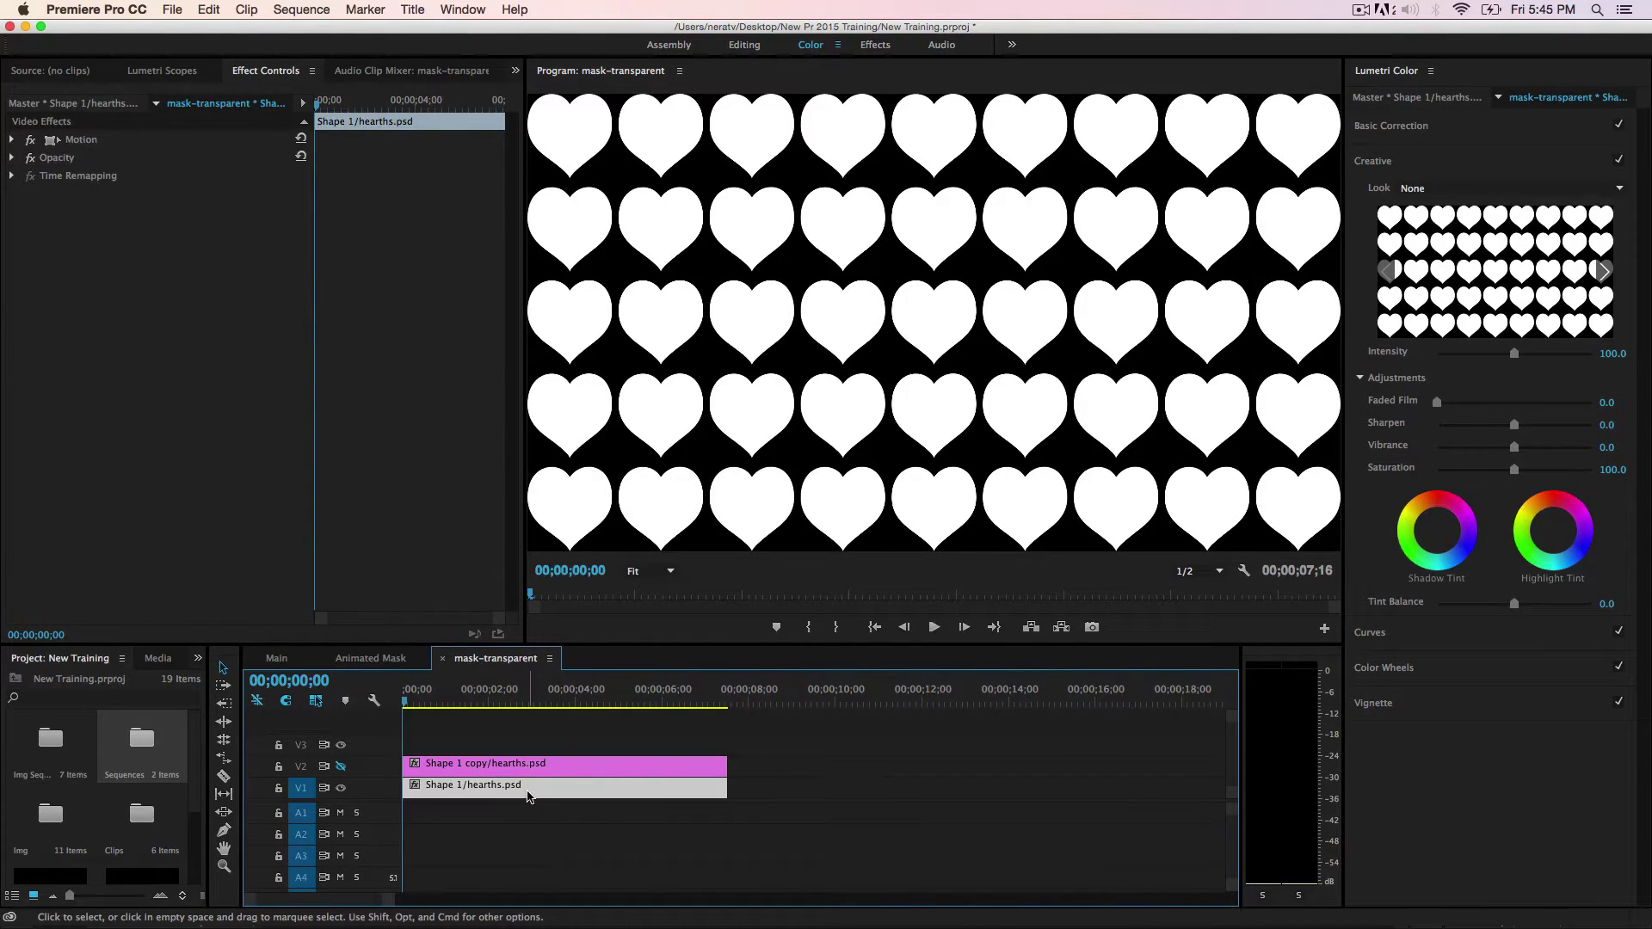
click(11, 158)
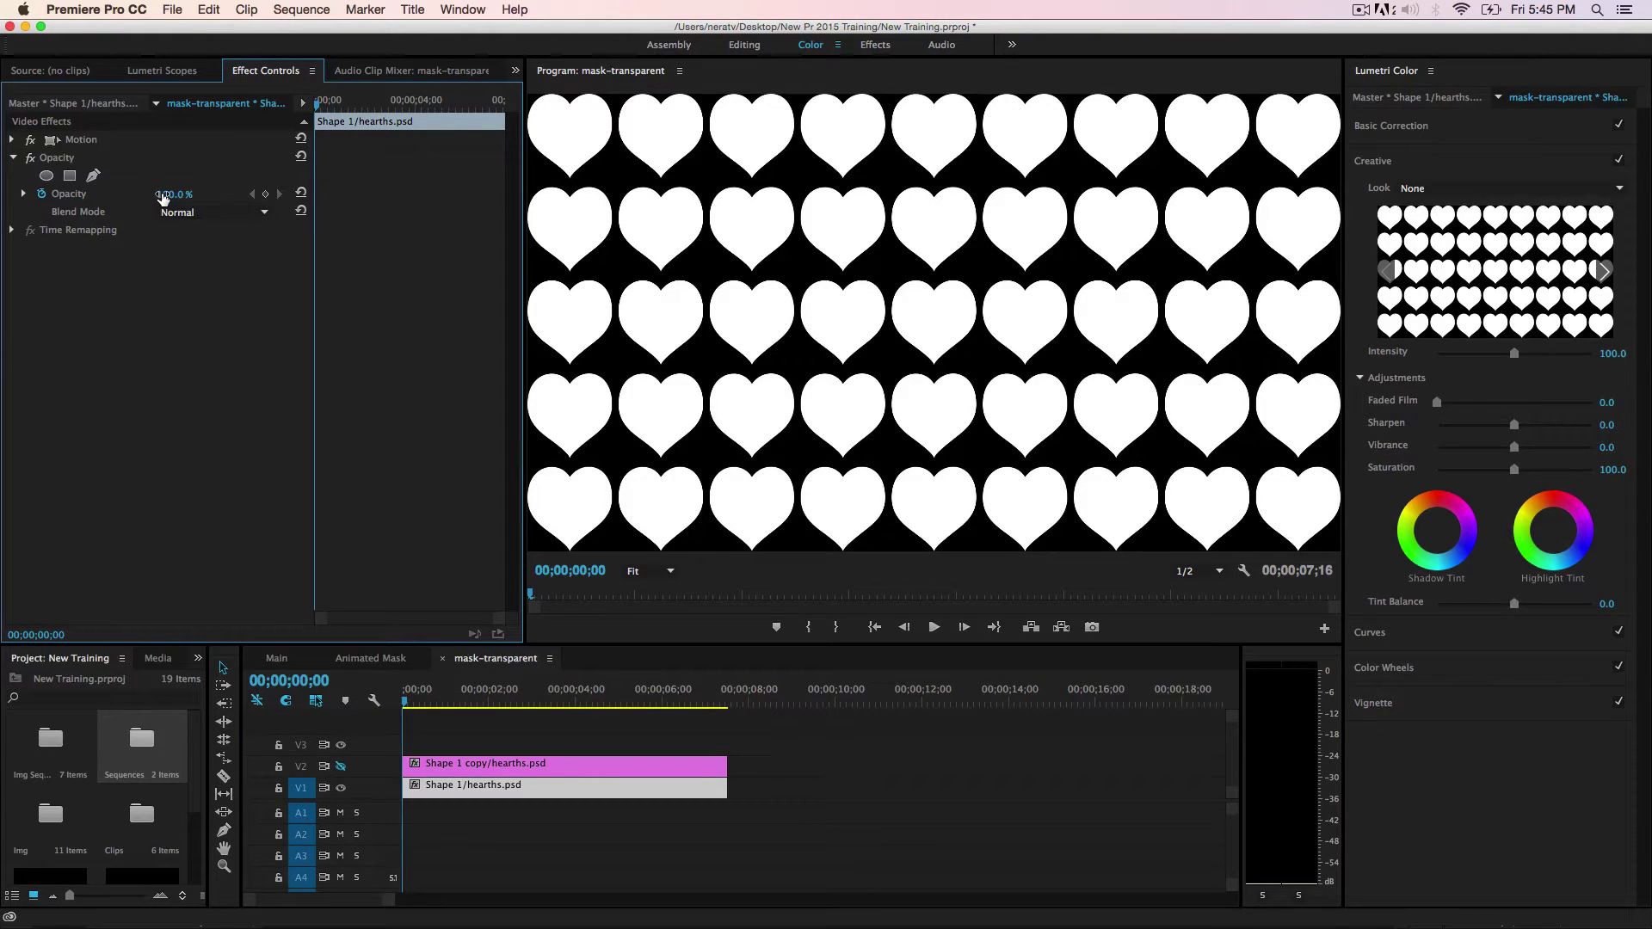
click(163, 196)
text(0)
key(Return)
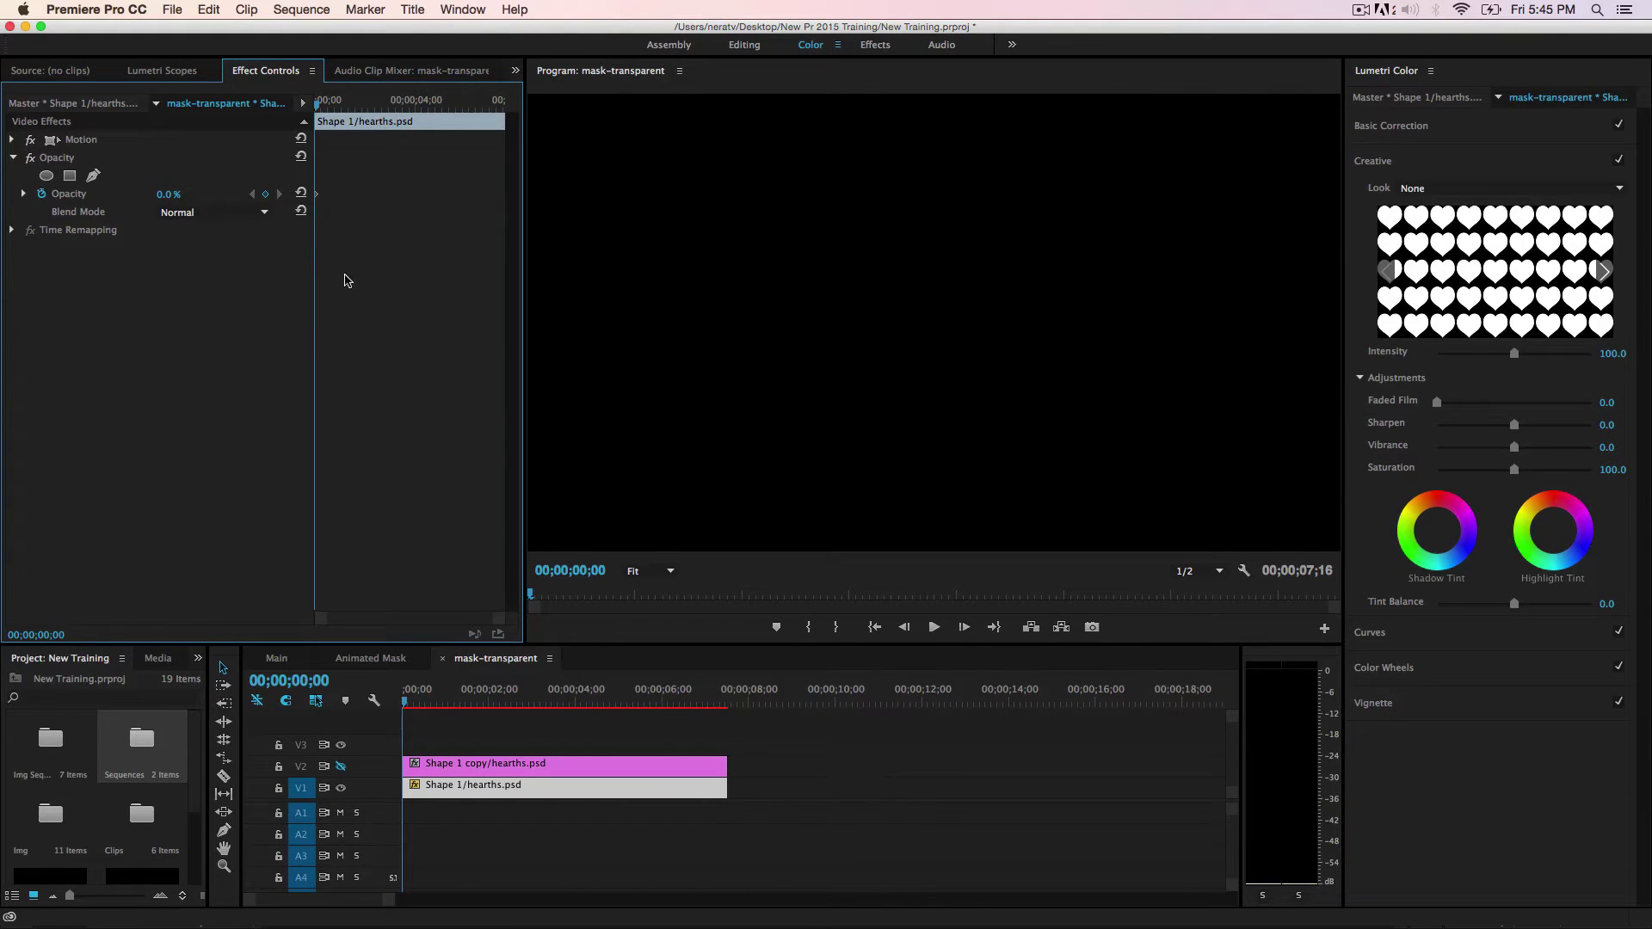
Step: Add a 100% opacity keyframe to the Shape 1 clip at 00;00;01;00 and check the fade-in
click(315, 680)
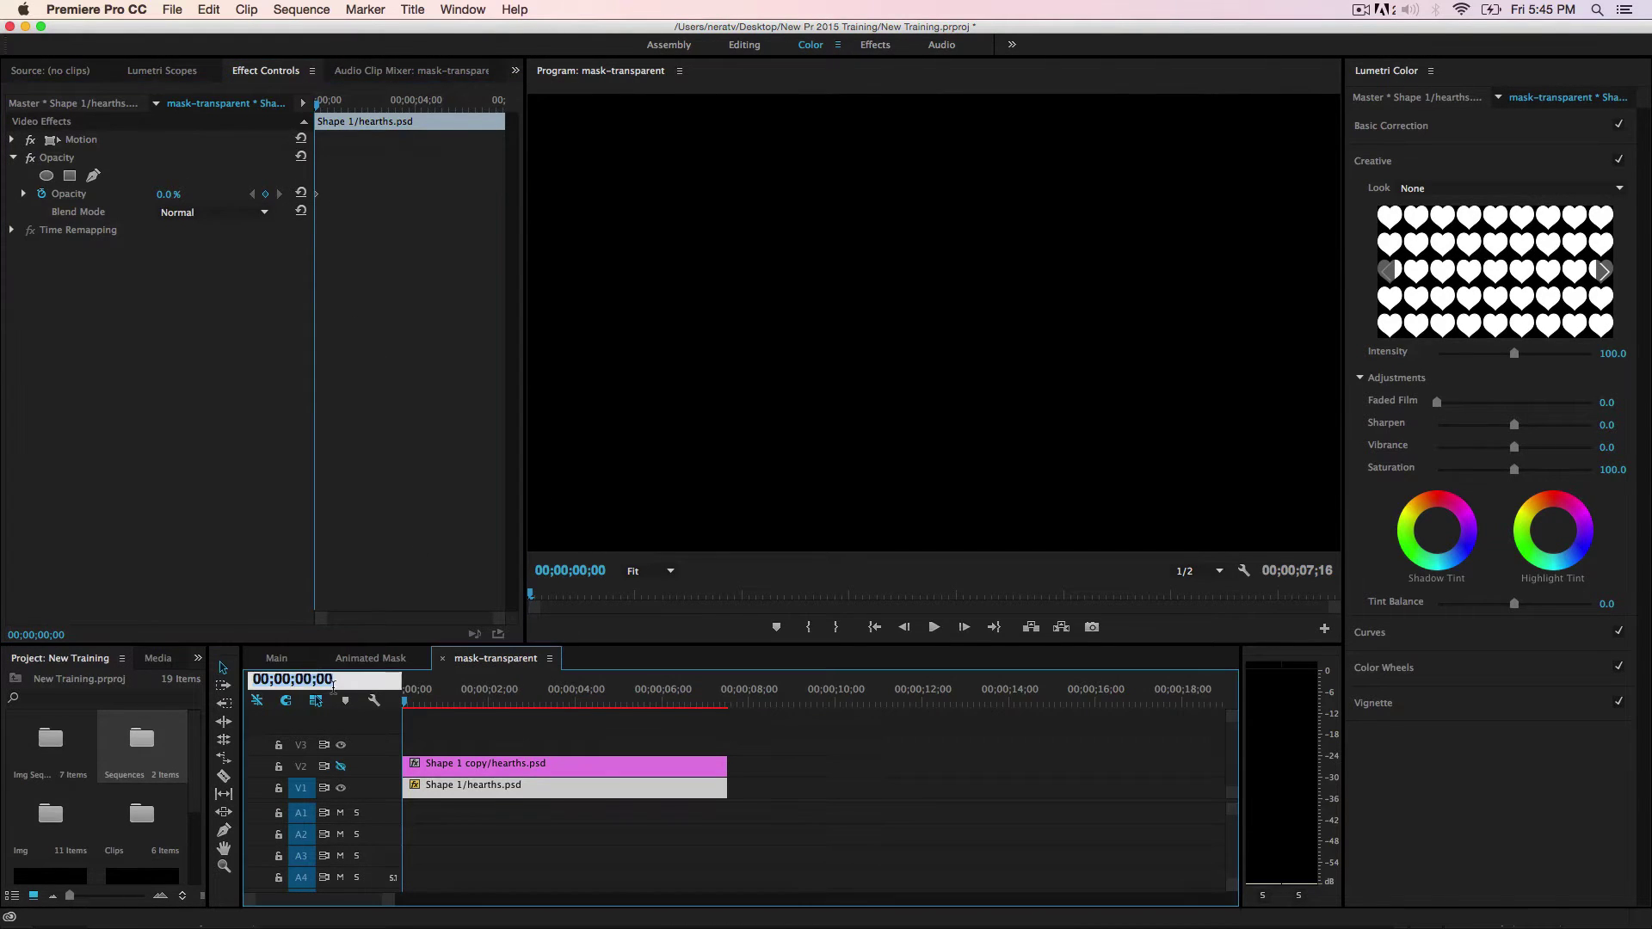
text(100)
key(Return)
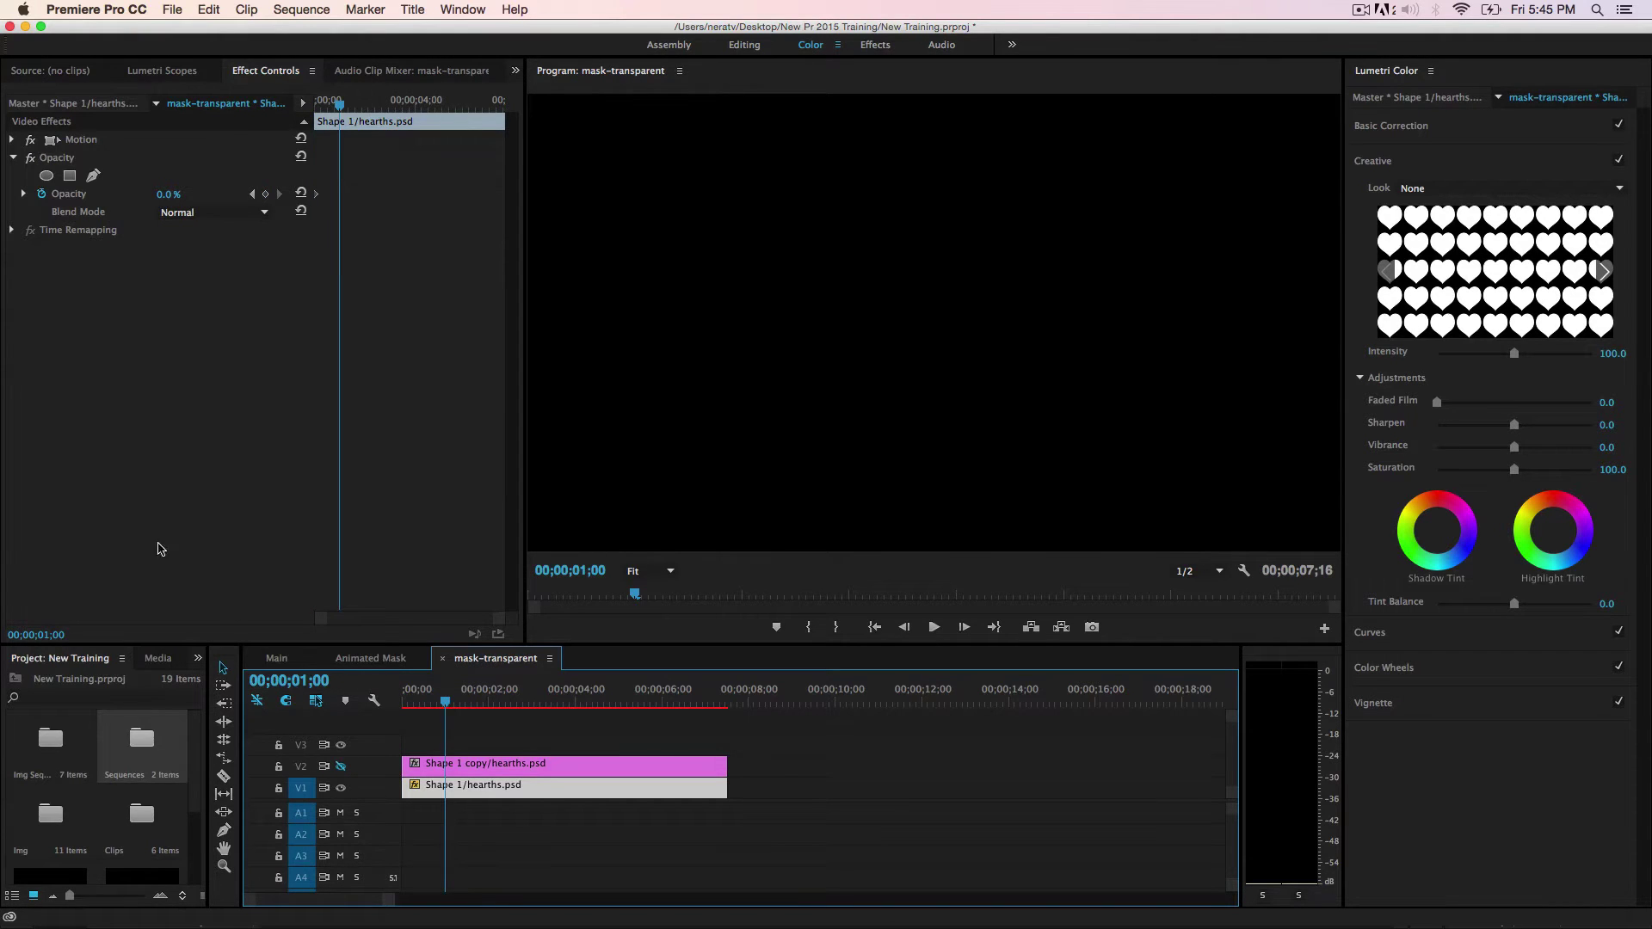
click(164, 195)
text(100)
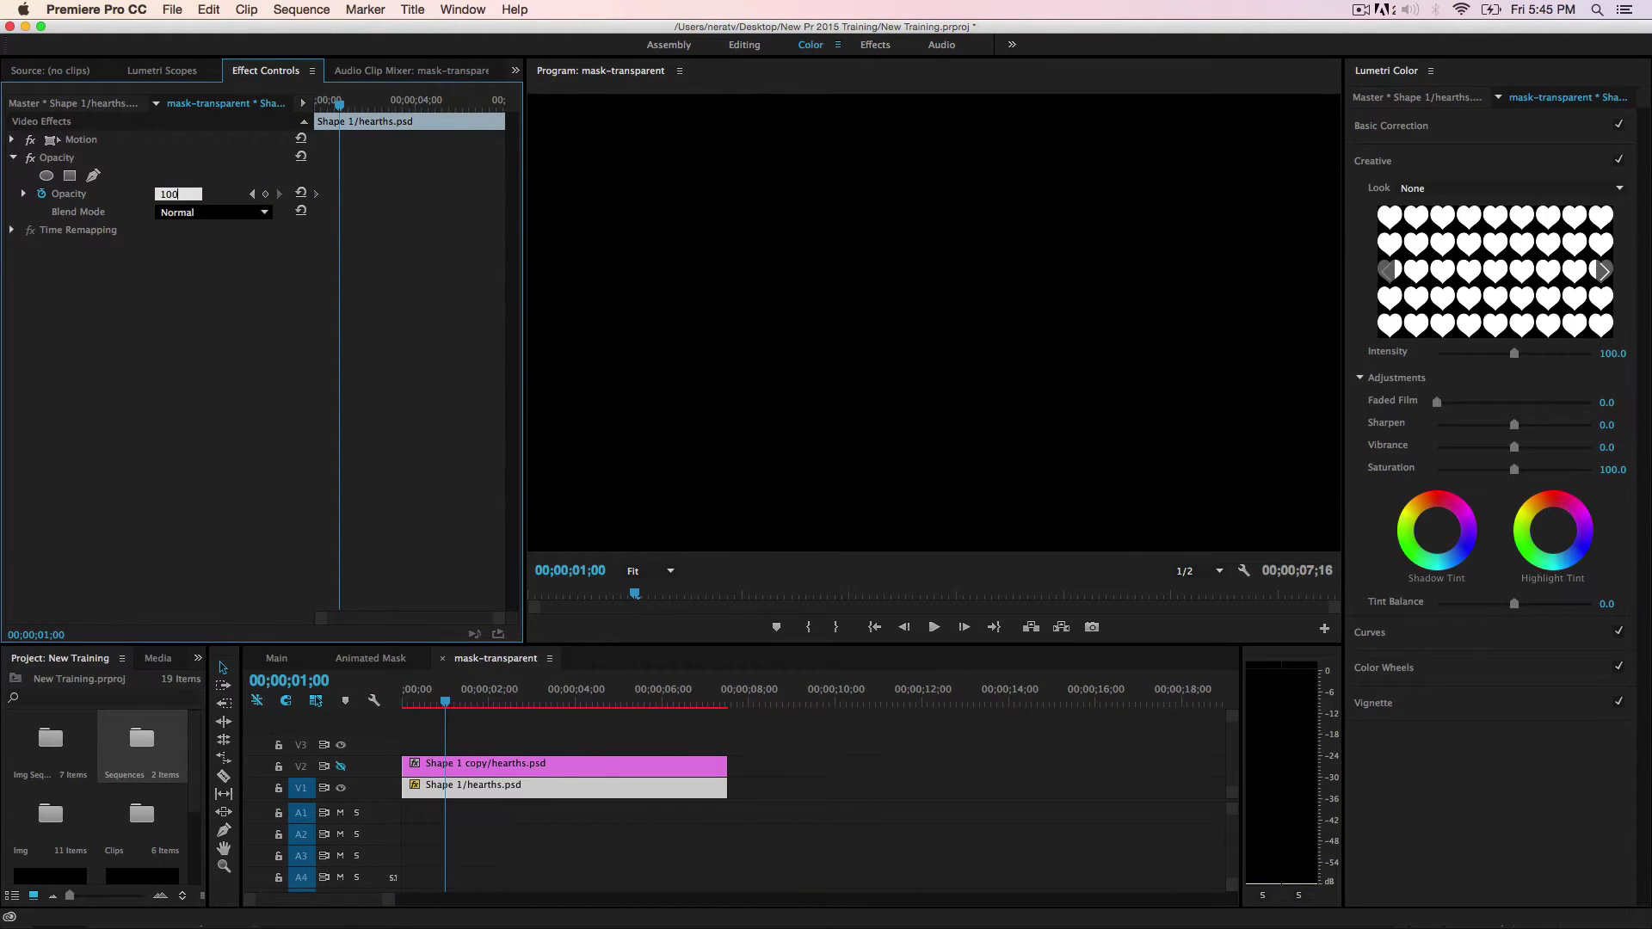
key(Return)
mouse_move(450, 716)
mouse_down()
mouse_move(422, 718)
mouse_move(441, 719)
mouse_up()
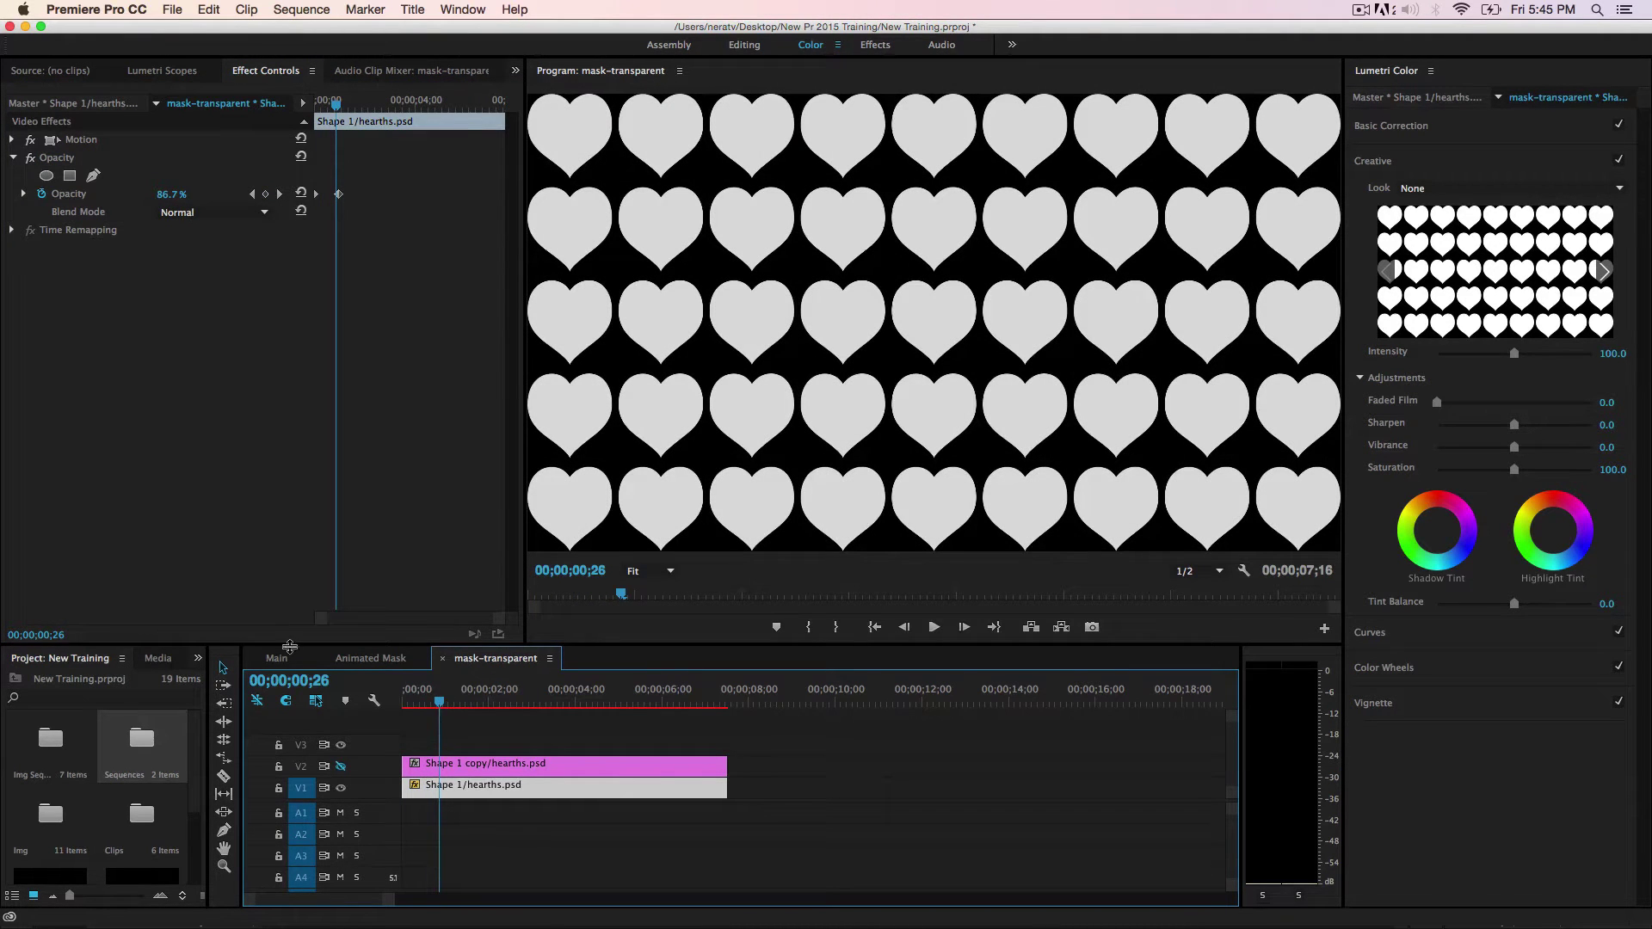
Step: Add a keyframe at 00;00;06;00 that holds the Shape 1 clip's opacity at 100%
click(292, 681)
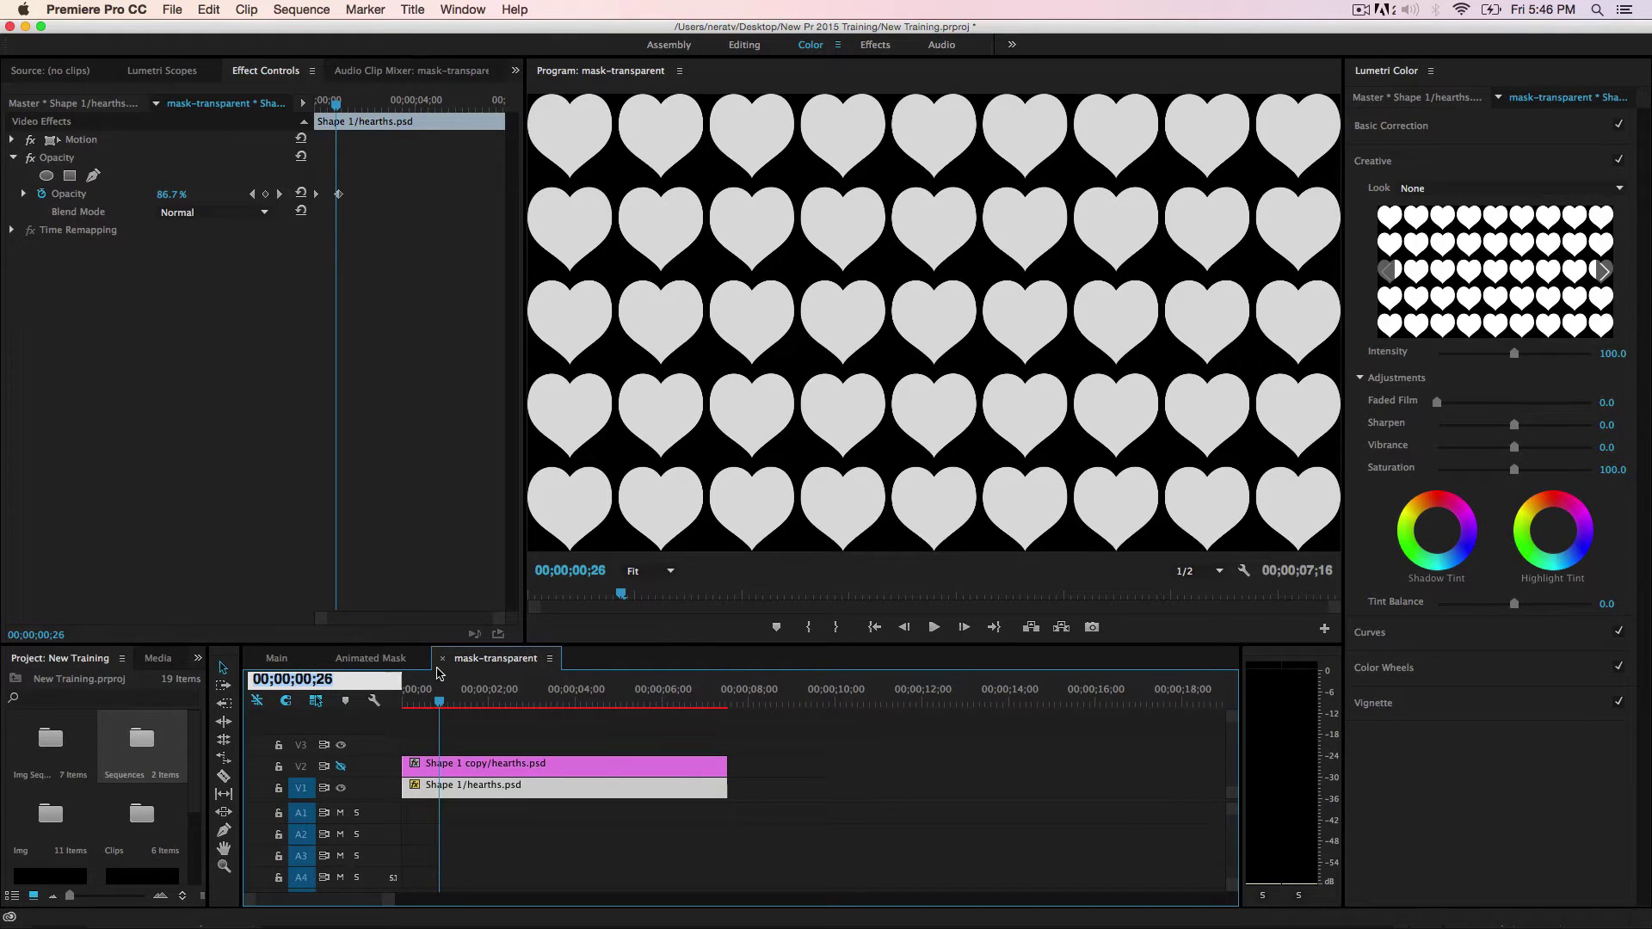
text(600)
key(Return)
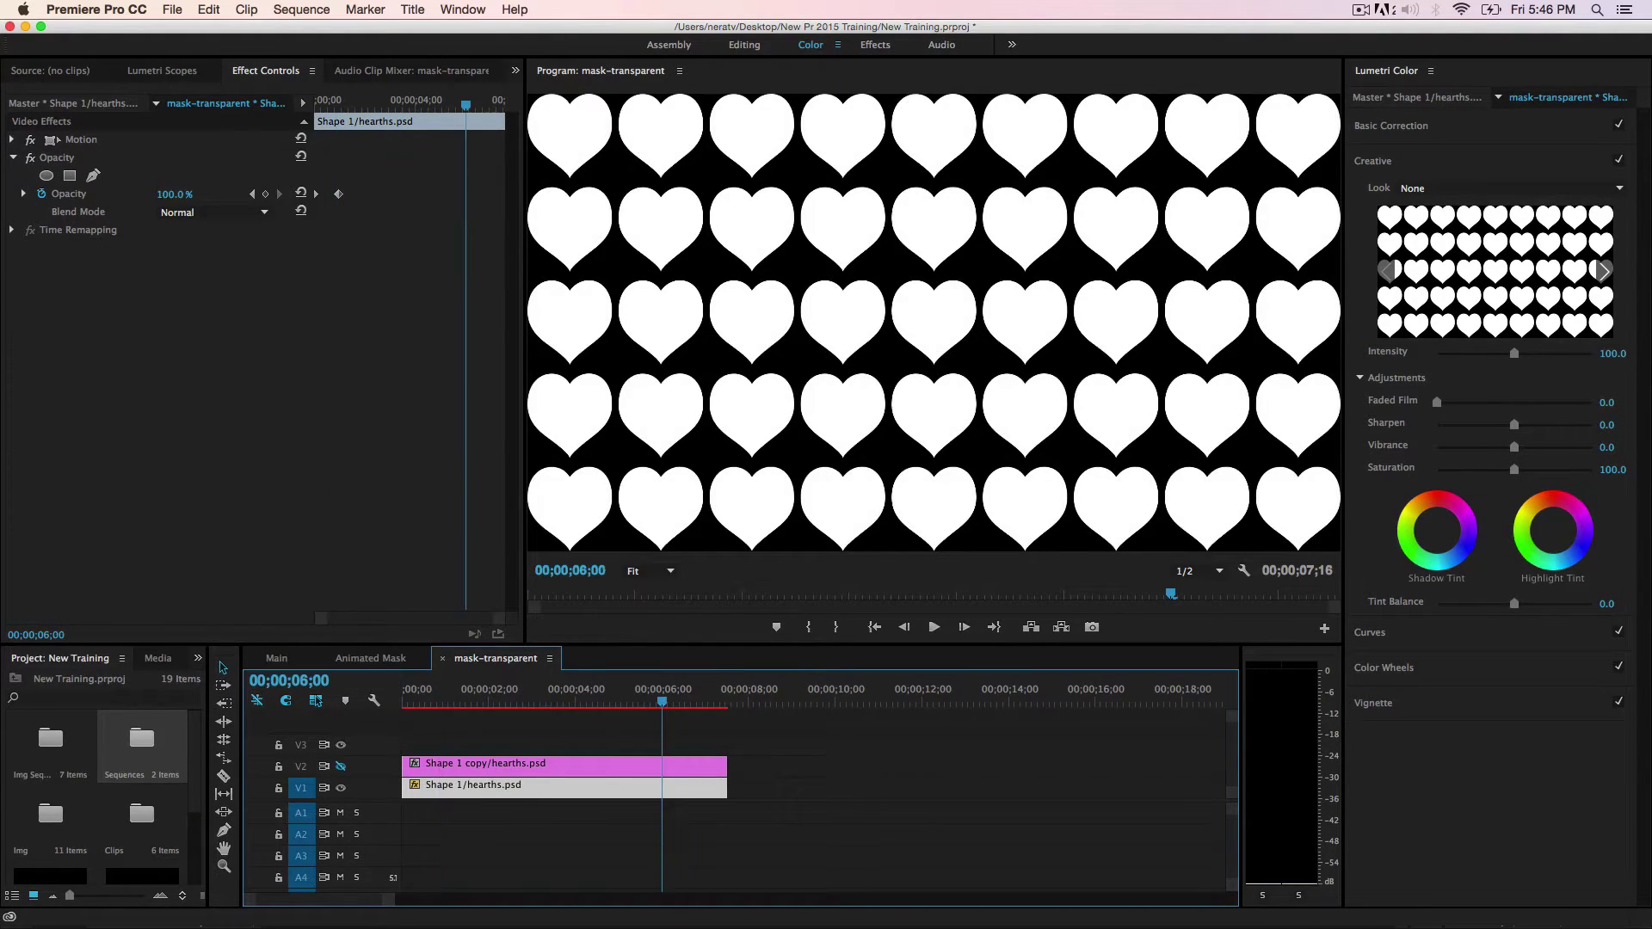
click(267, 197)
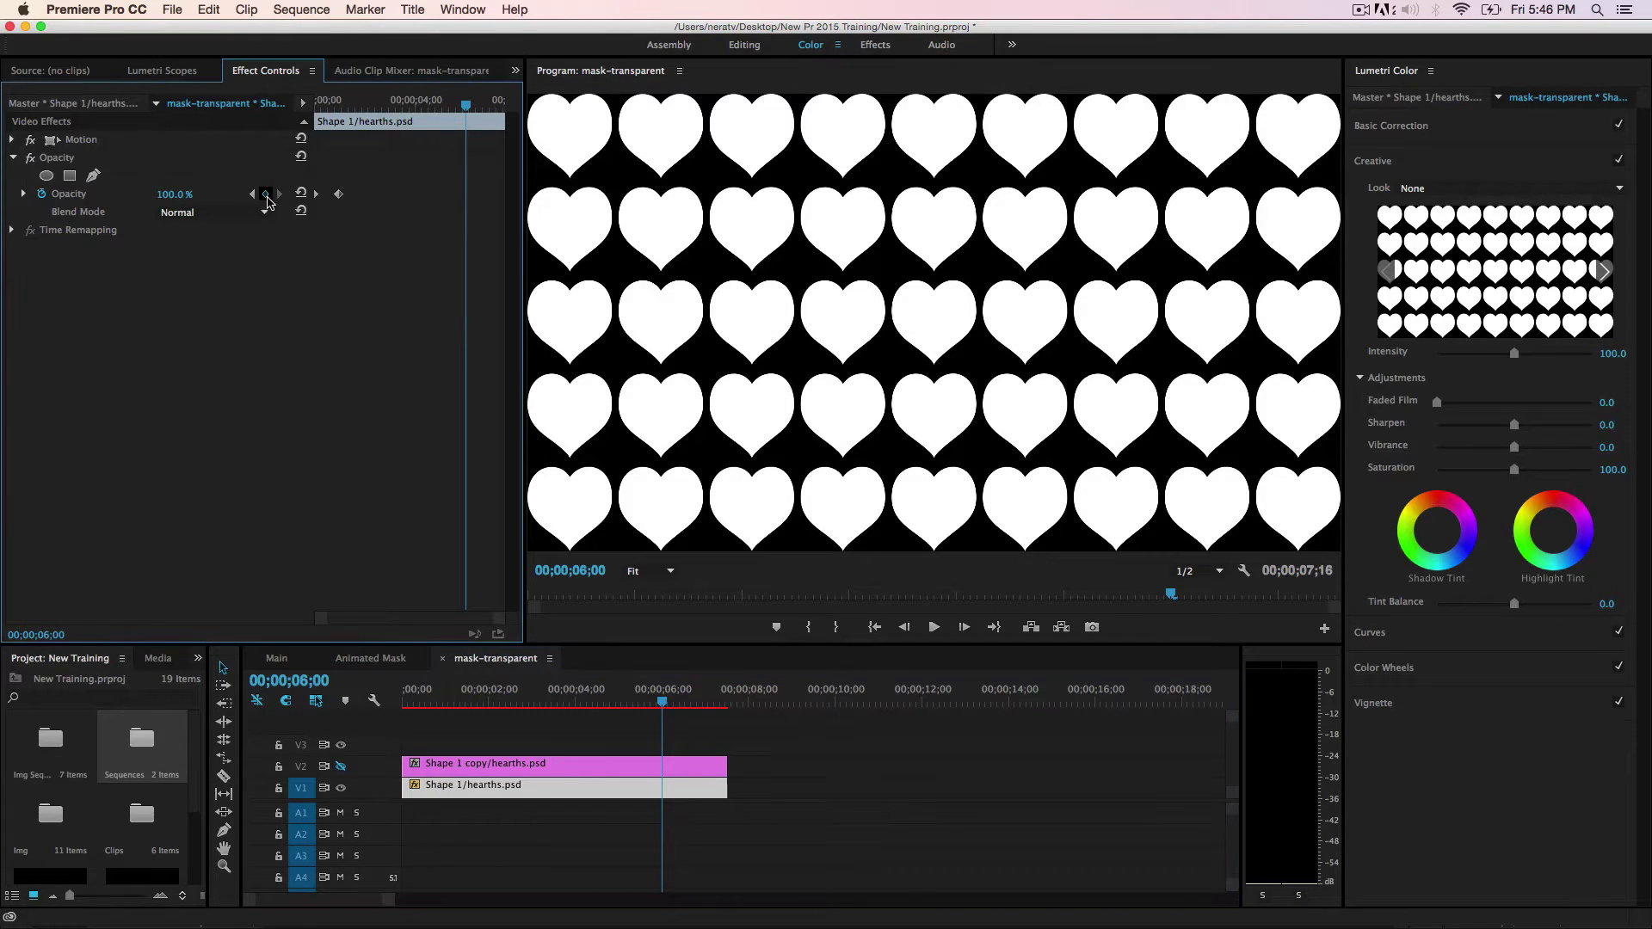
click(265, 197)
Step: Add a 0% opacity keyframe to the Shape 1 clip at 00;00;07;00 and check the fade-out
click(302, 680)
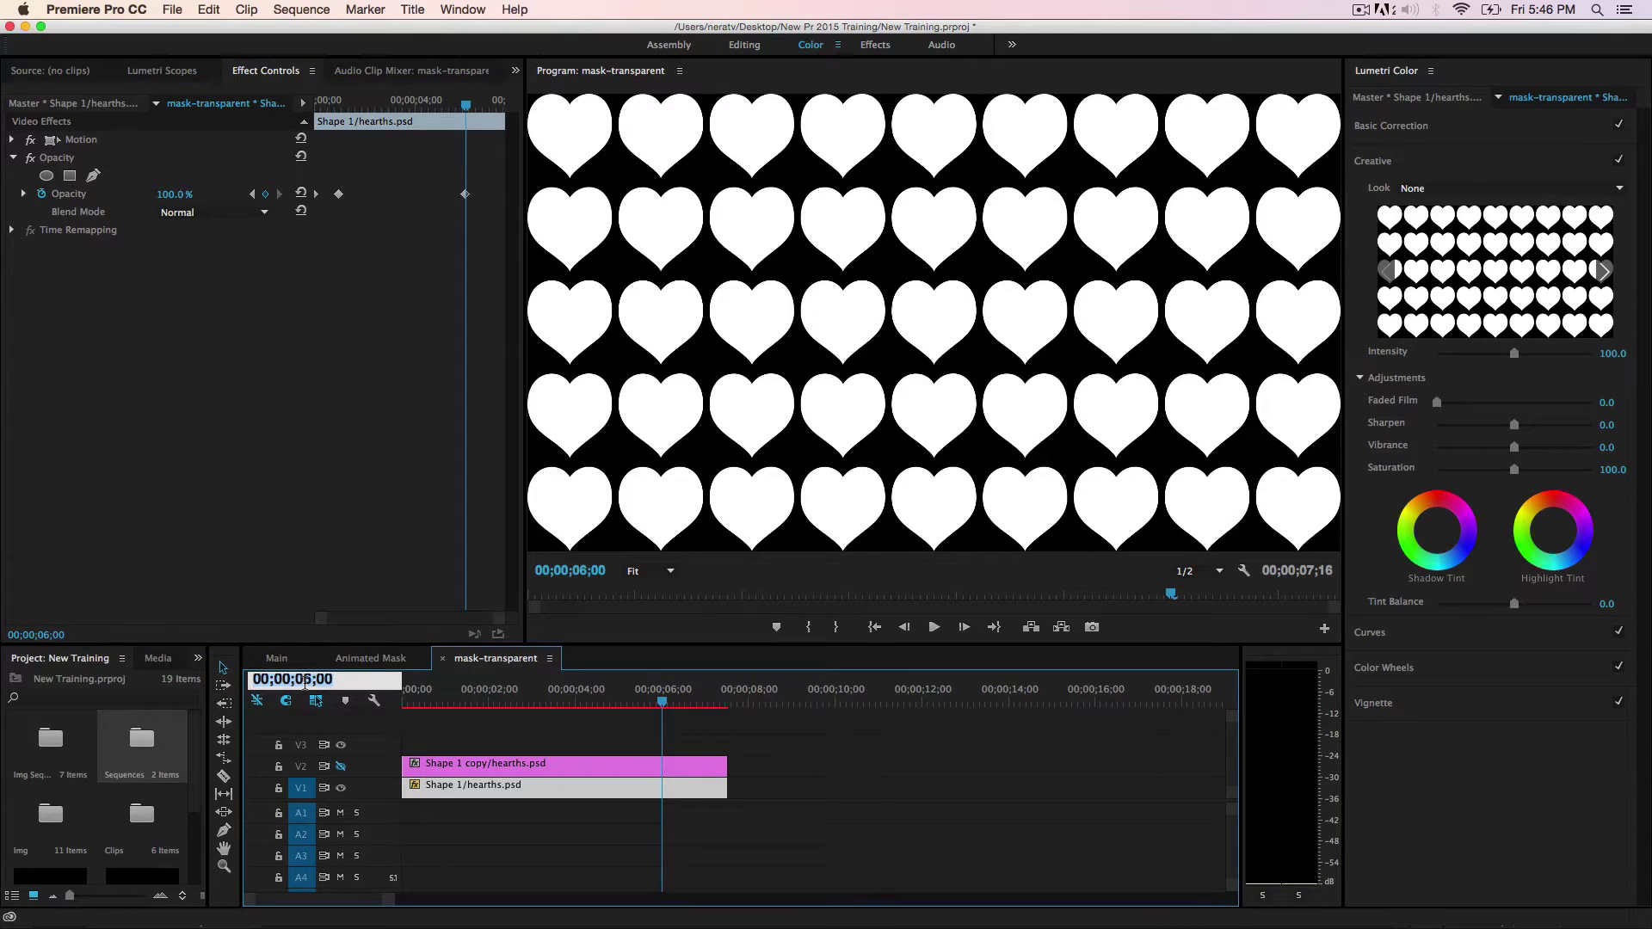
text(700)
key(Return)
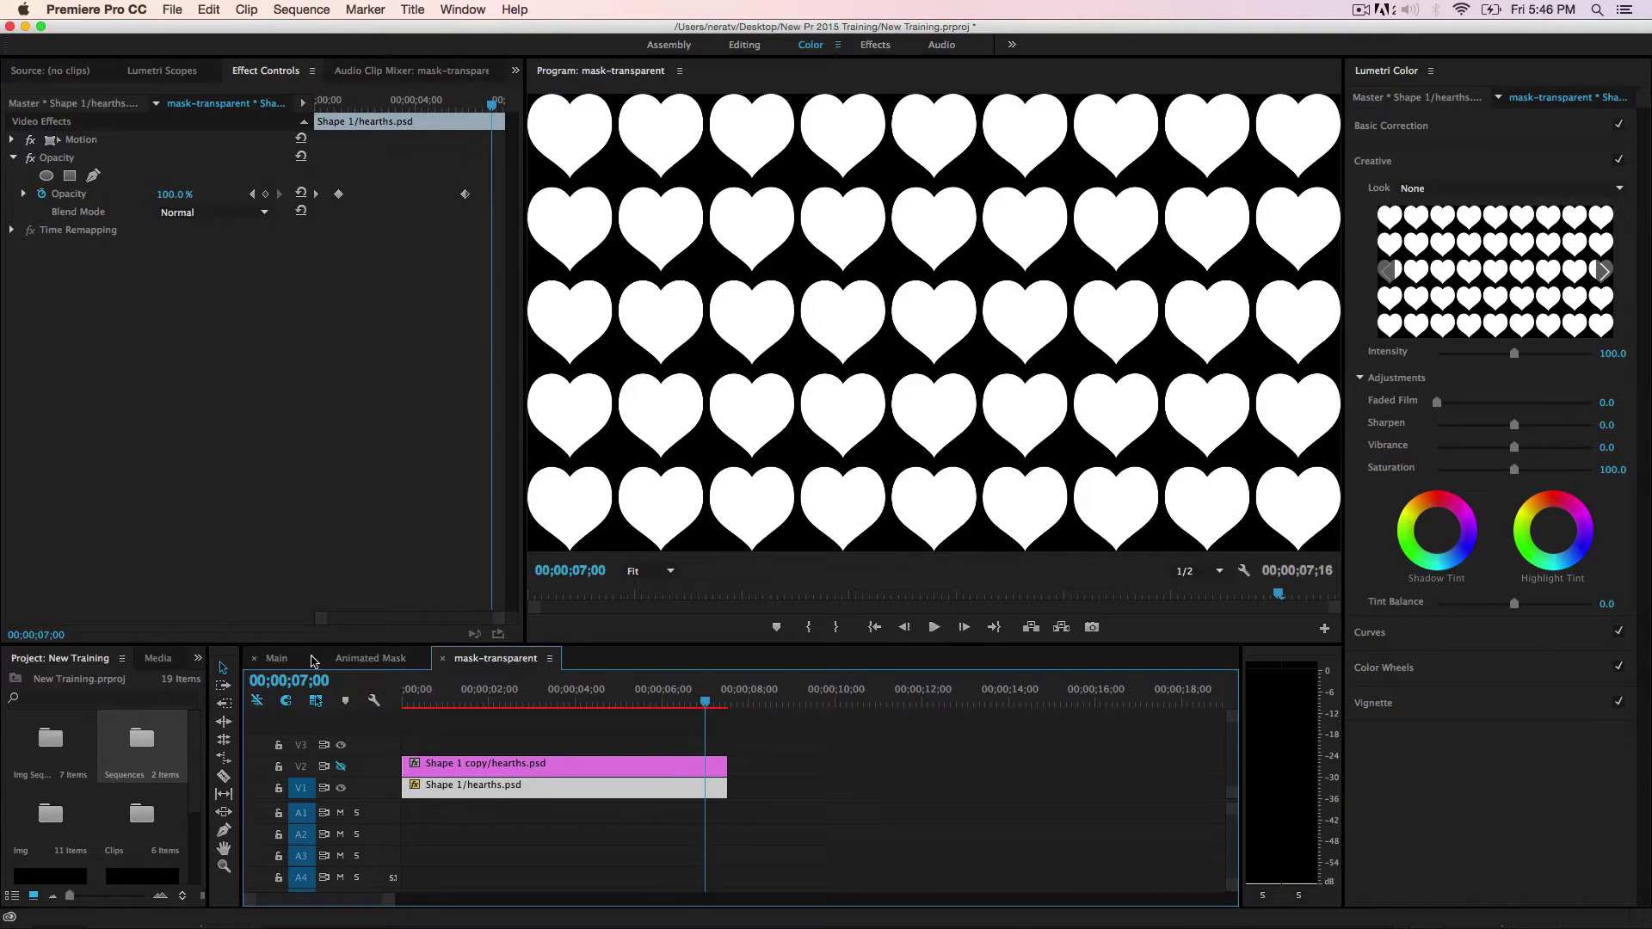
click(175, 194)
text(0)
key(Return)
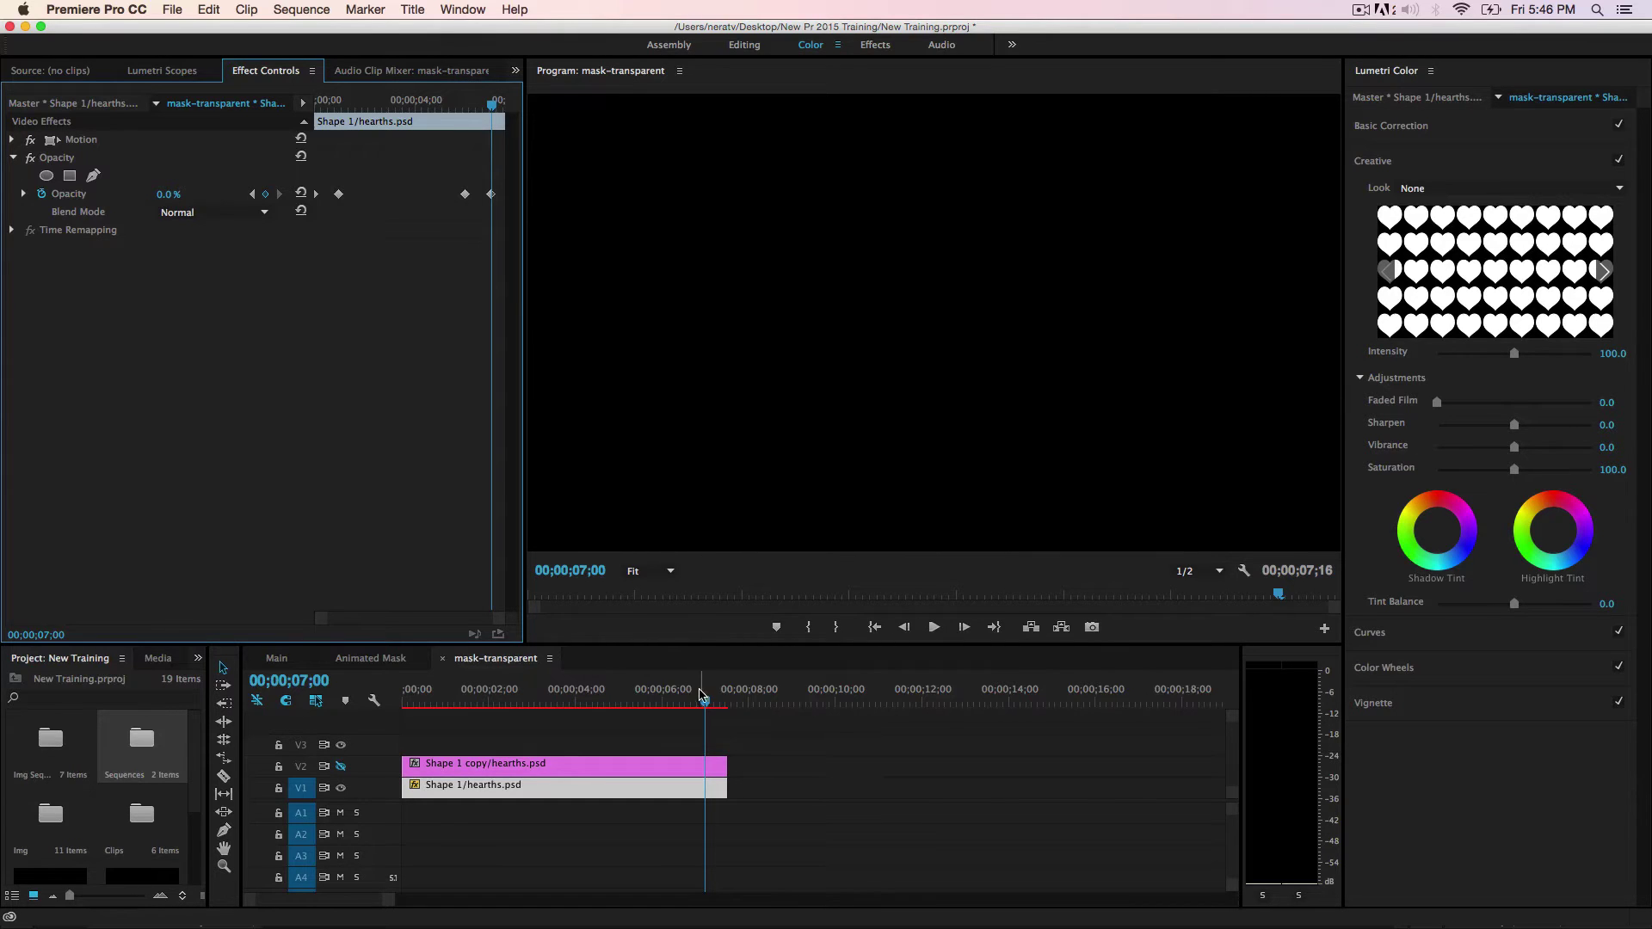
drag(706, 704, 599, 753)
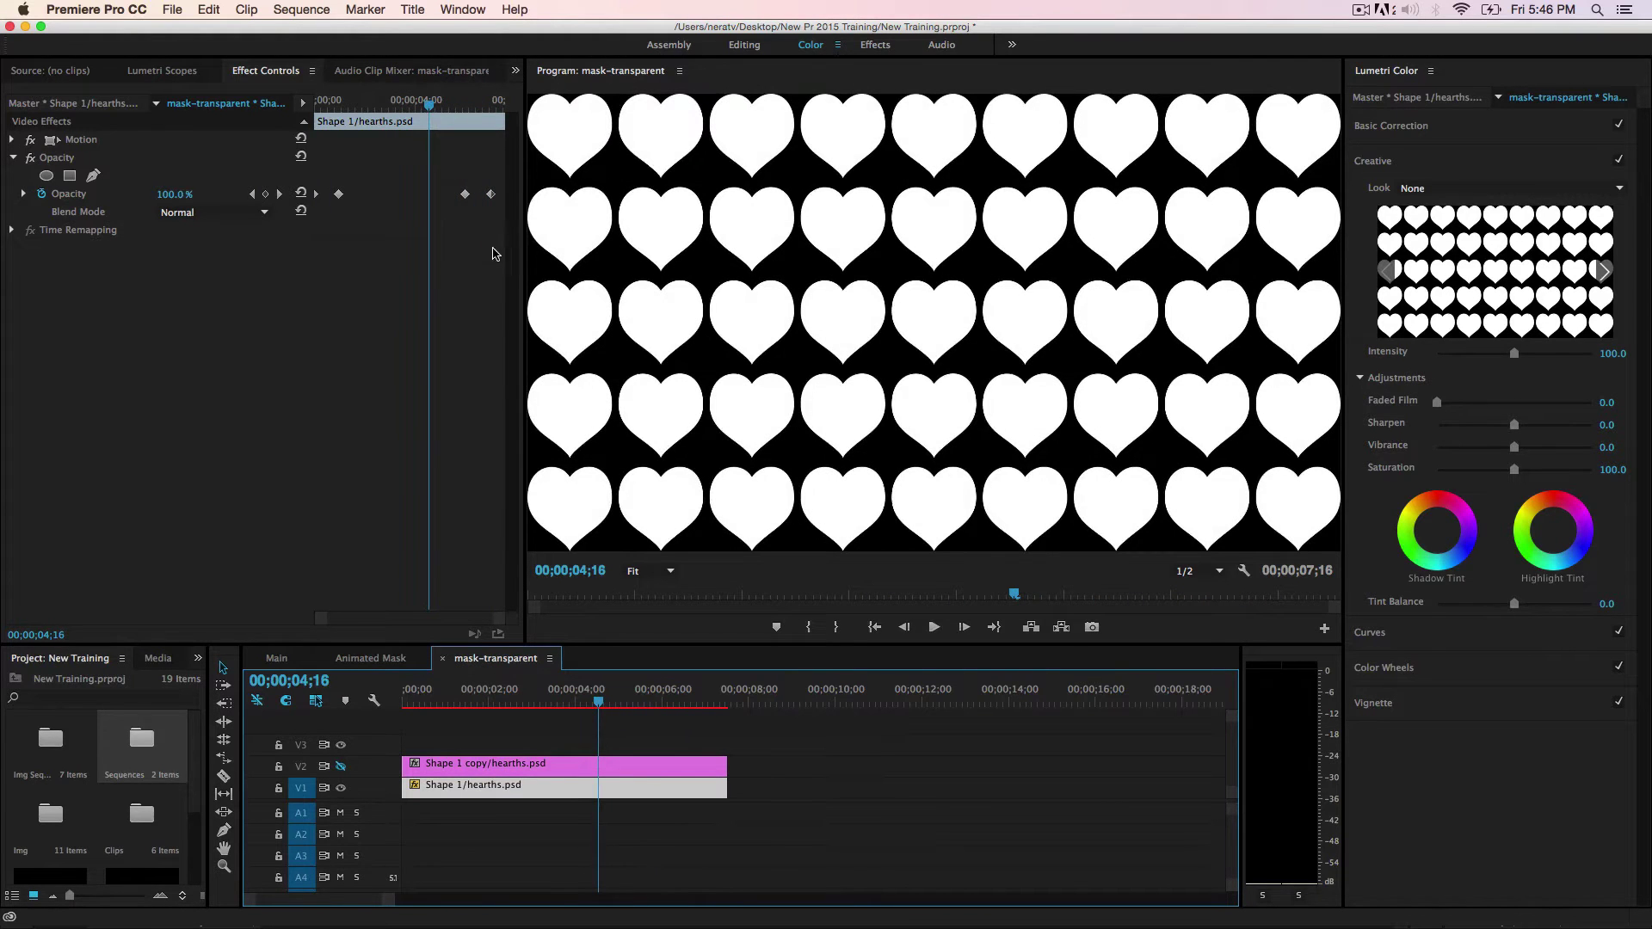
Step: Apply Ease Out to all of the Shape 1 clip's opacity keyframes and check the fade-in near the sequence start
drag(497, 219, 301, 168)
right_click(345, 199)
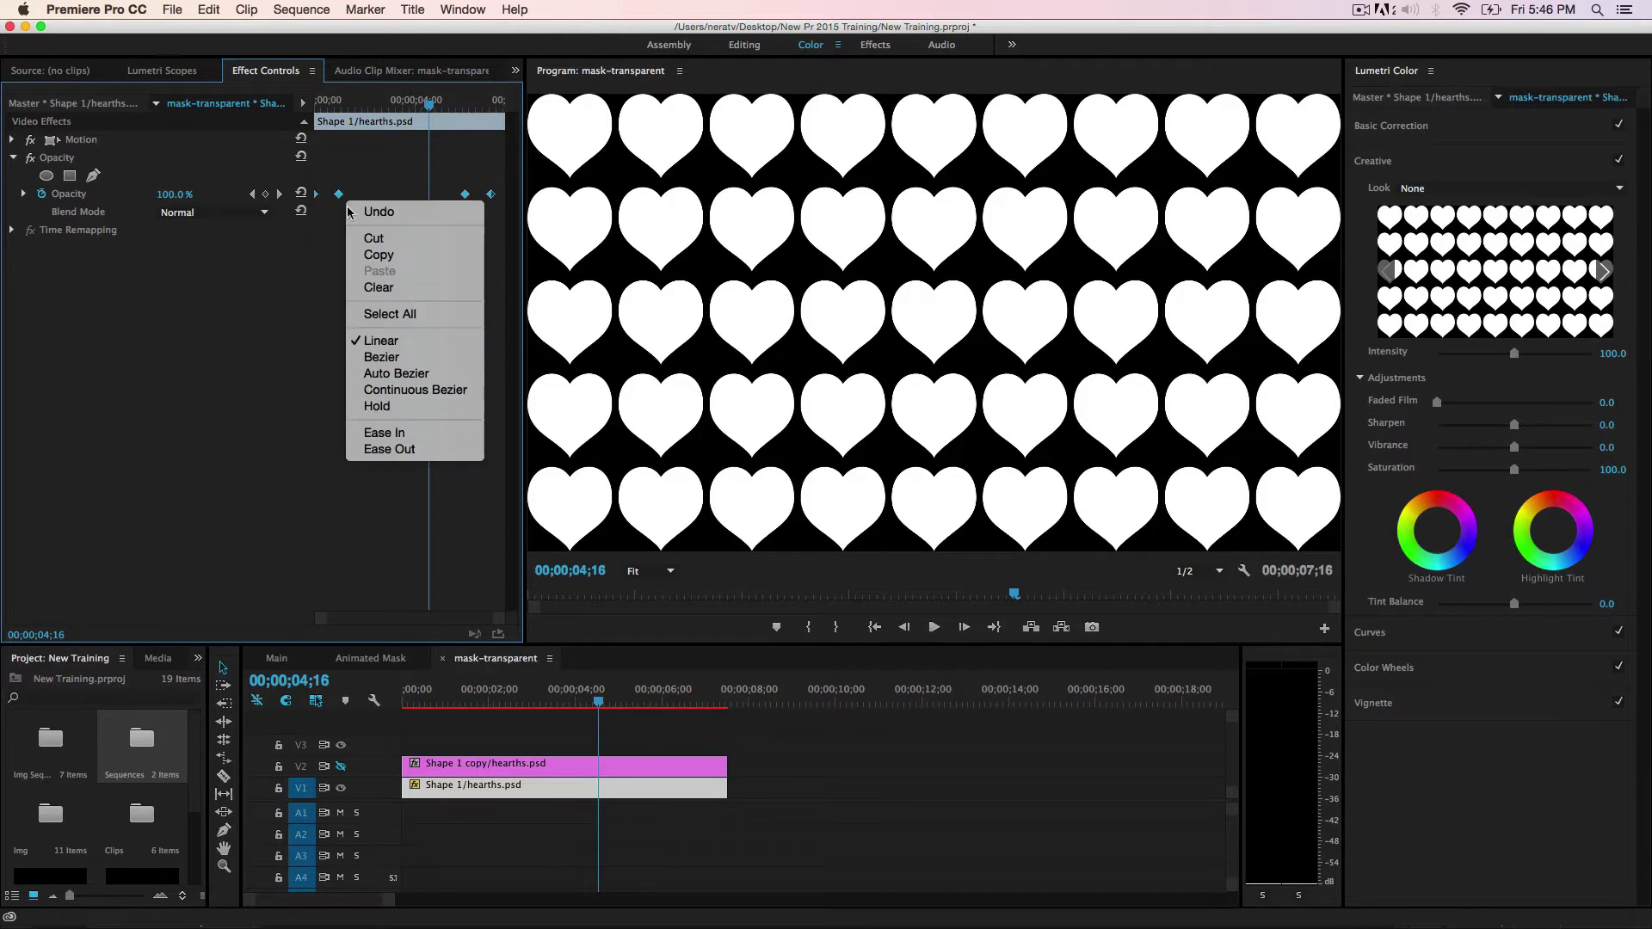
click(411, 450)
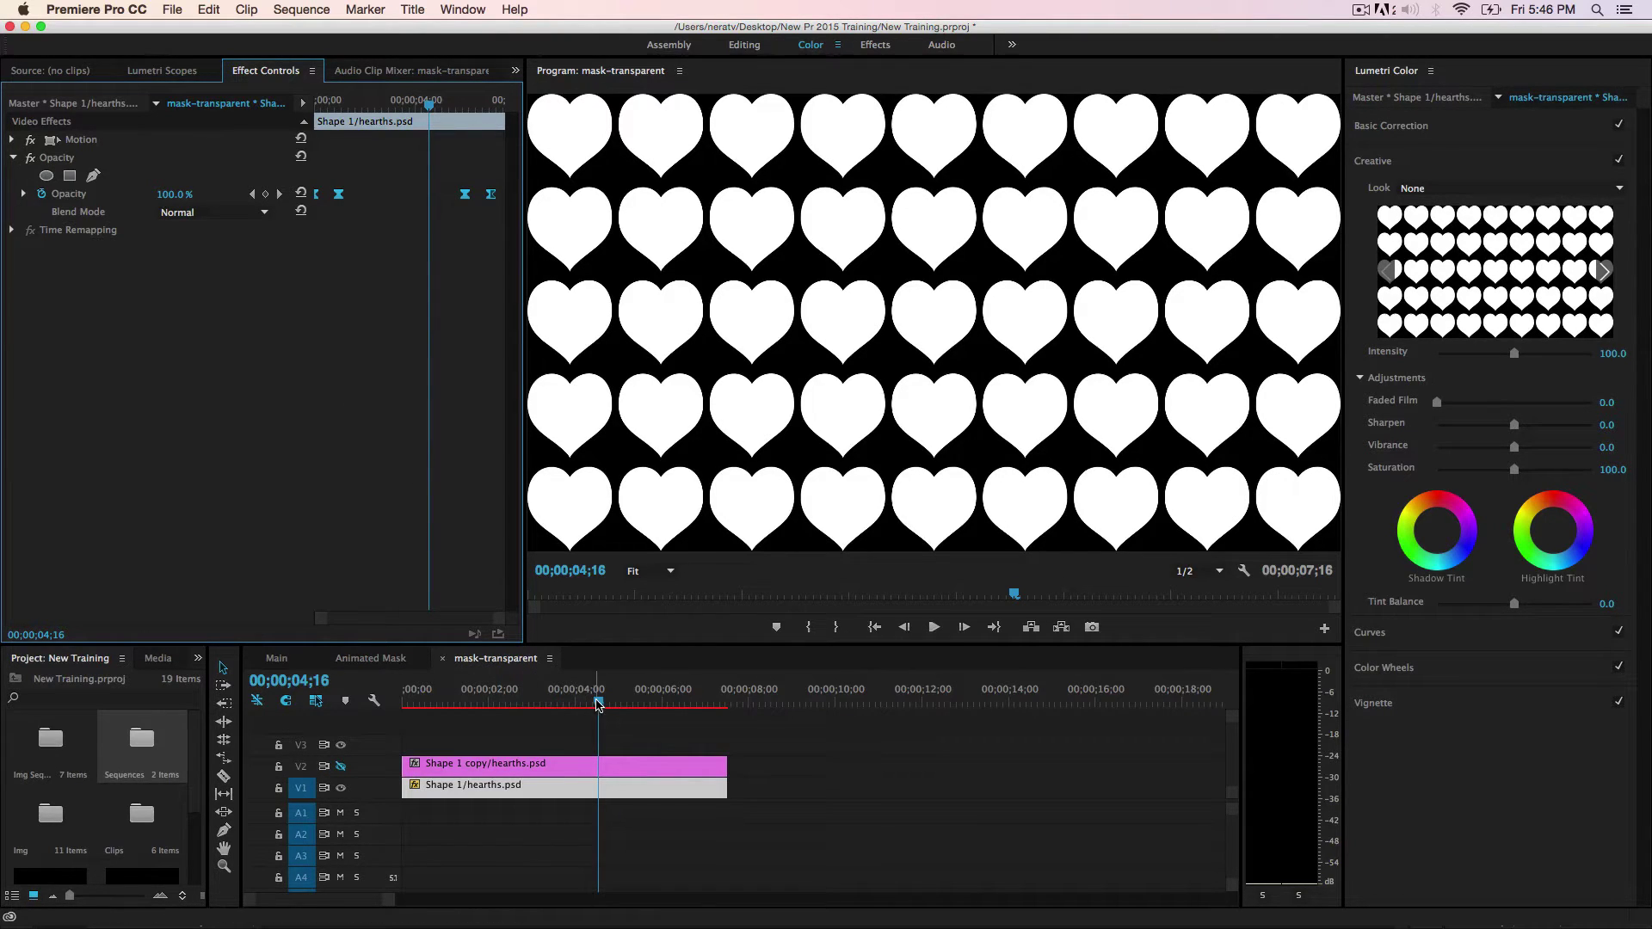
drag(598, 701, 436, 716)
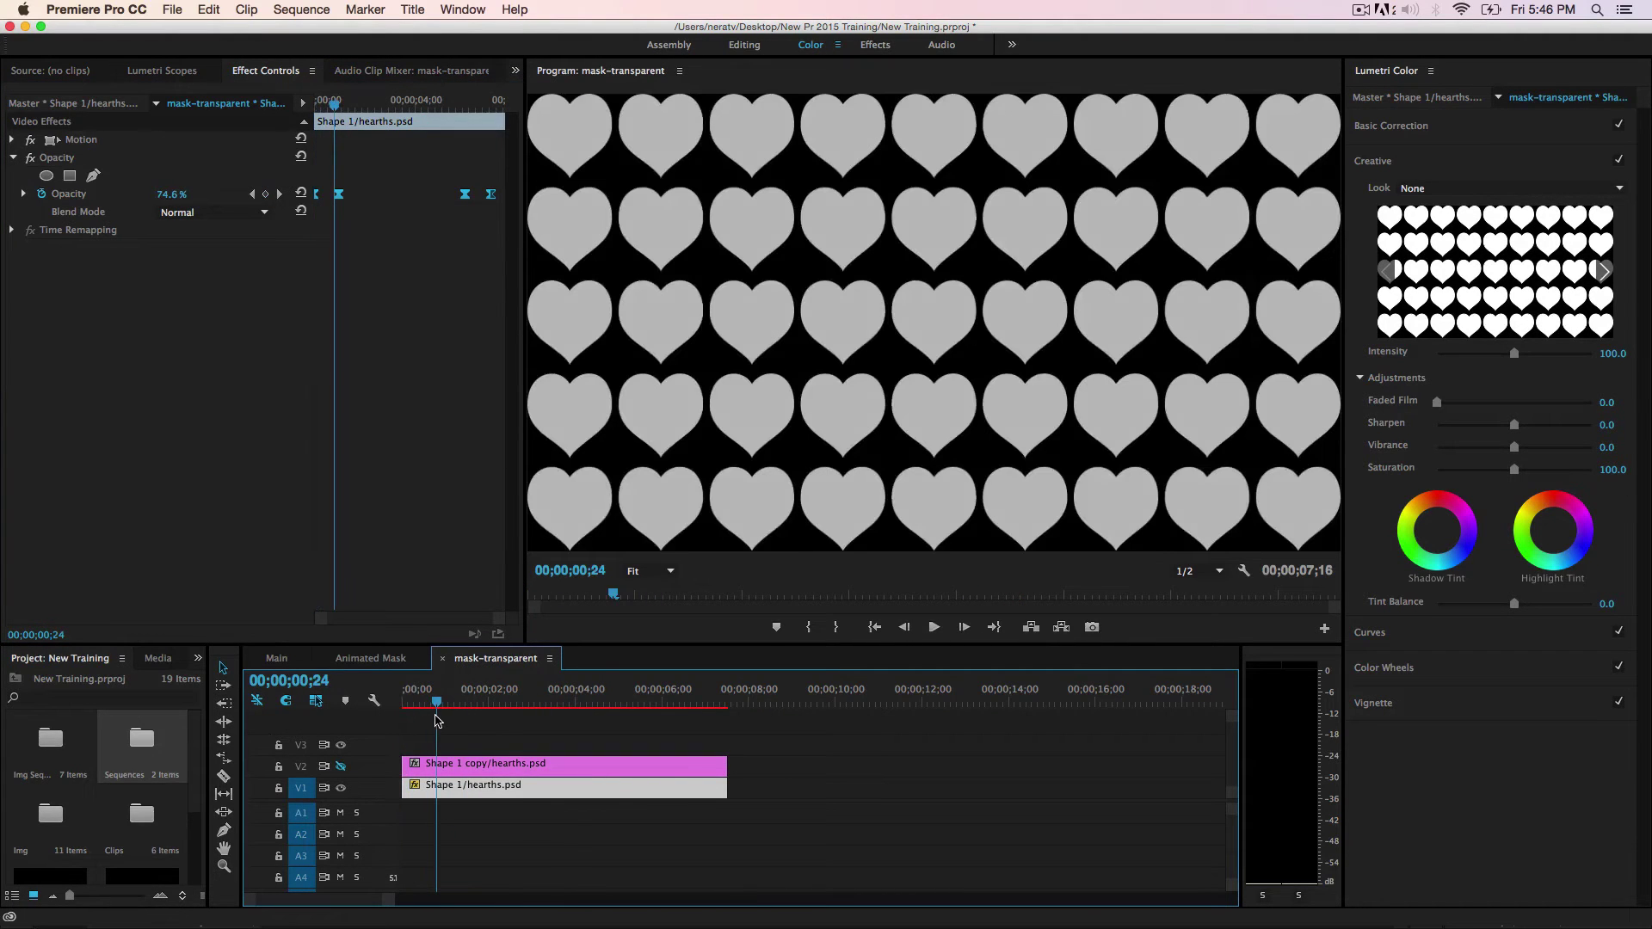
Step: Select the Shape 1 copy clip and turn the V2 track's visibility back on
click(464, 768)
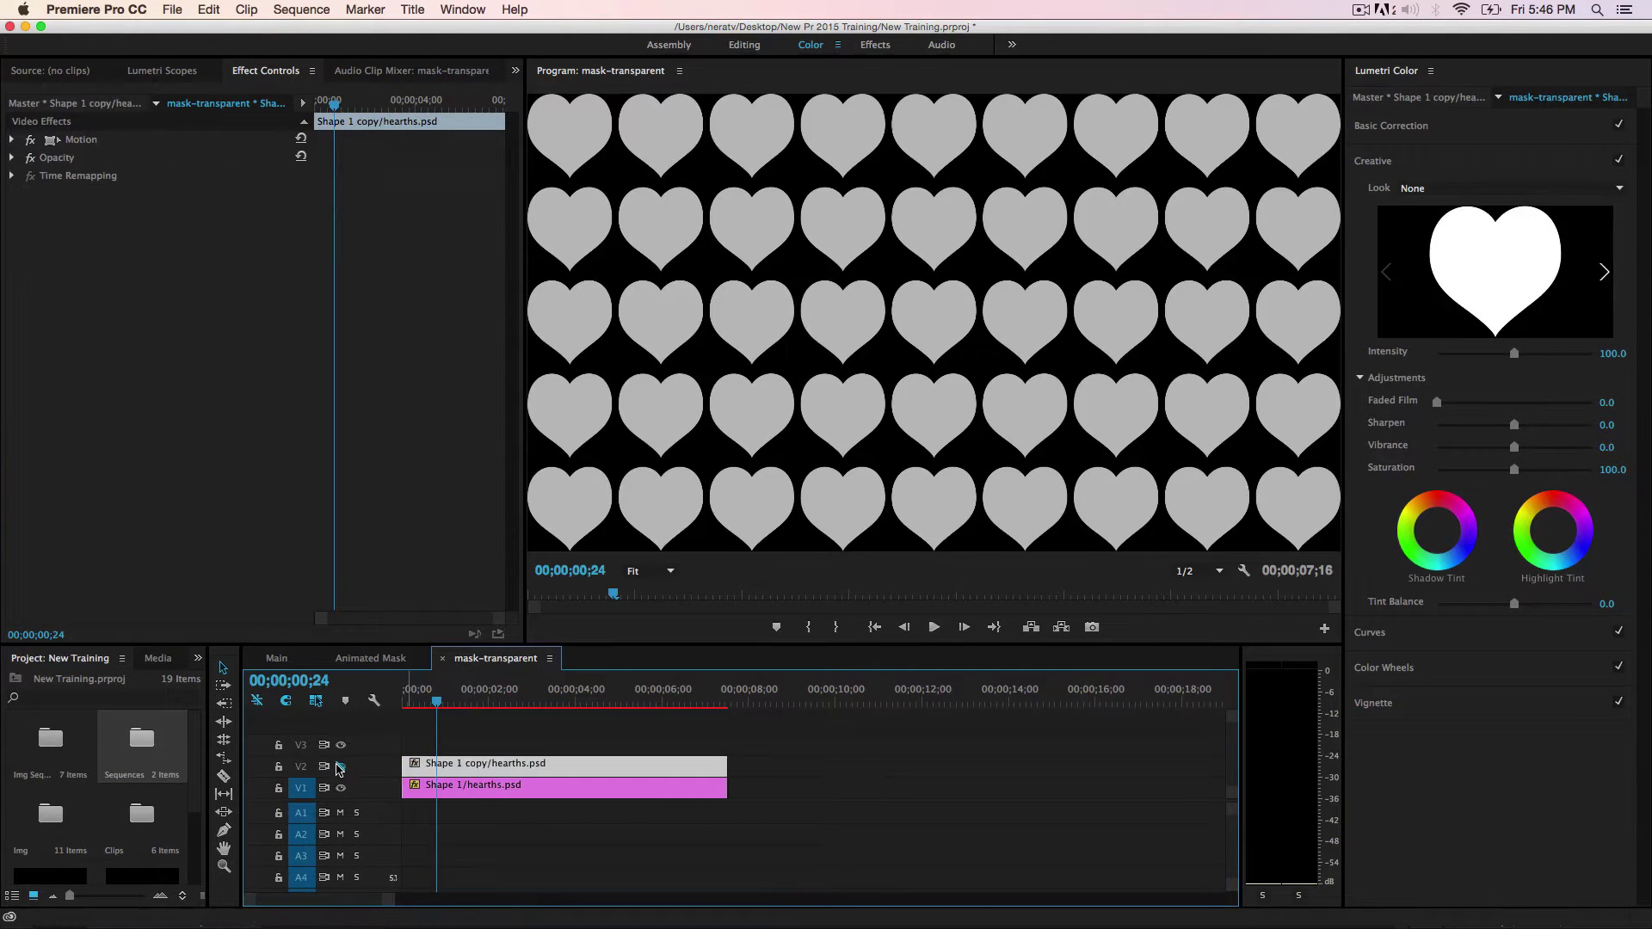
click(341, 767)
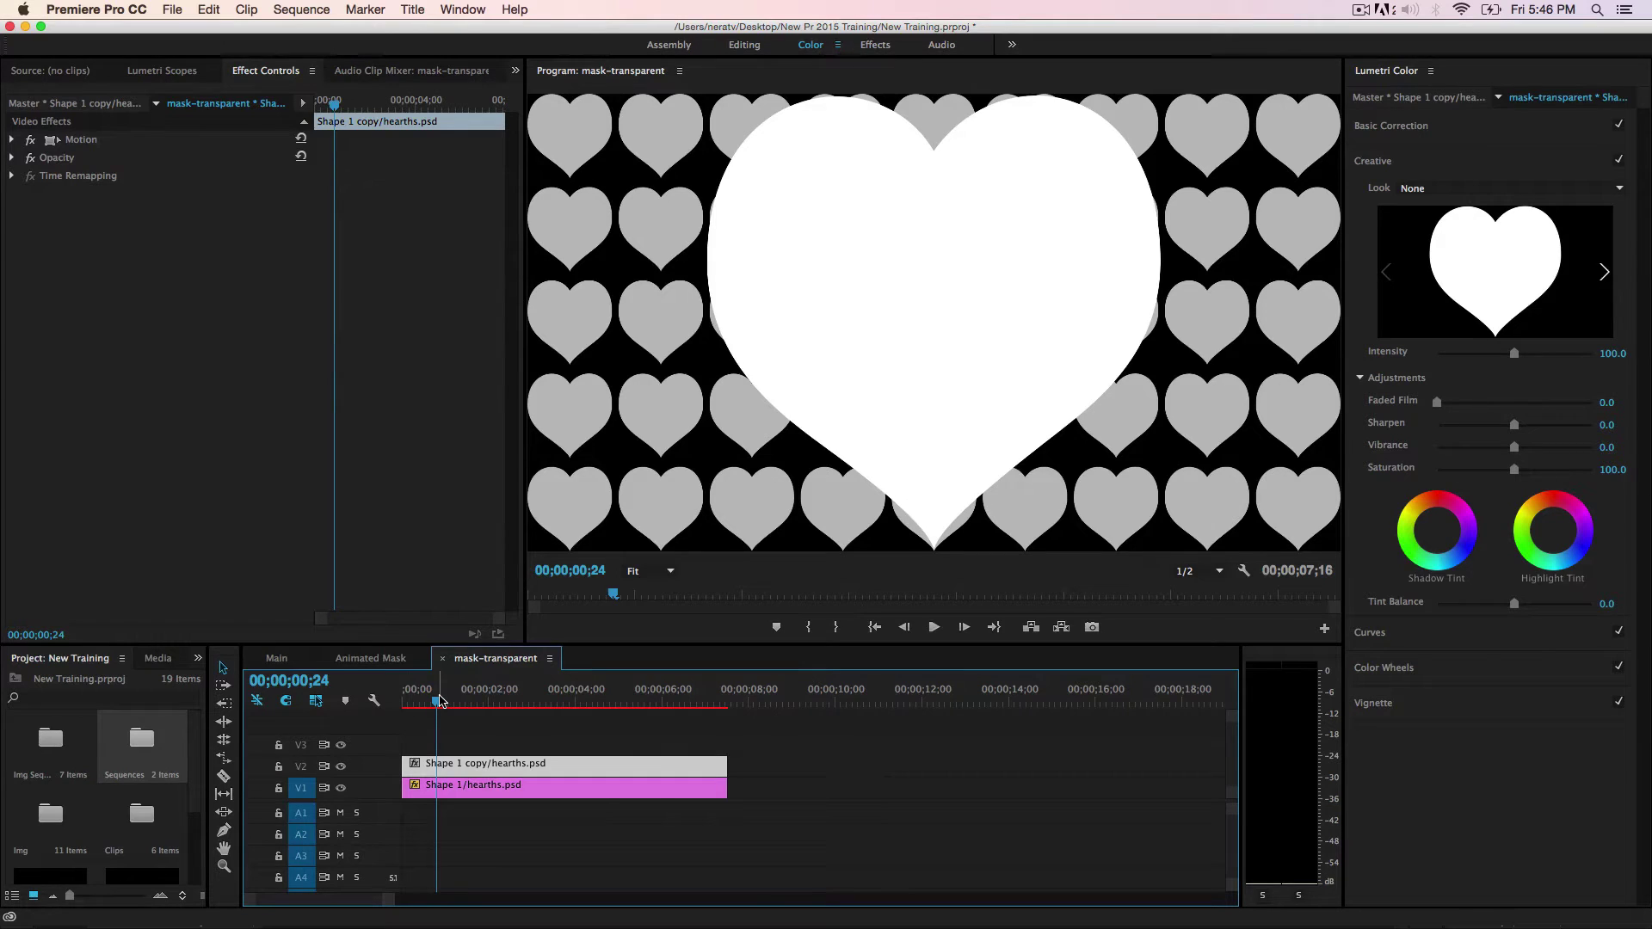
drag(438, 702, 436, 703)
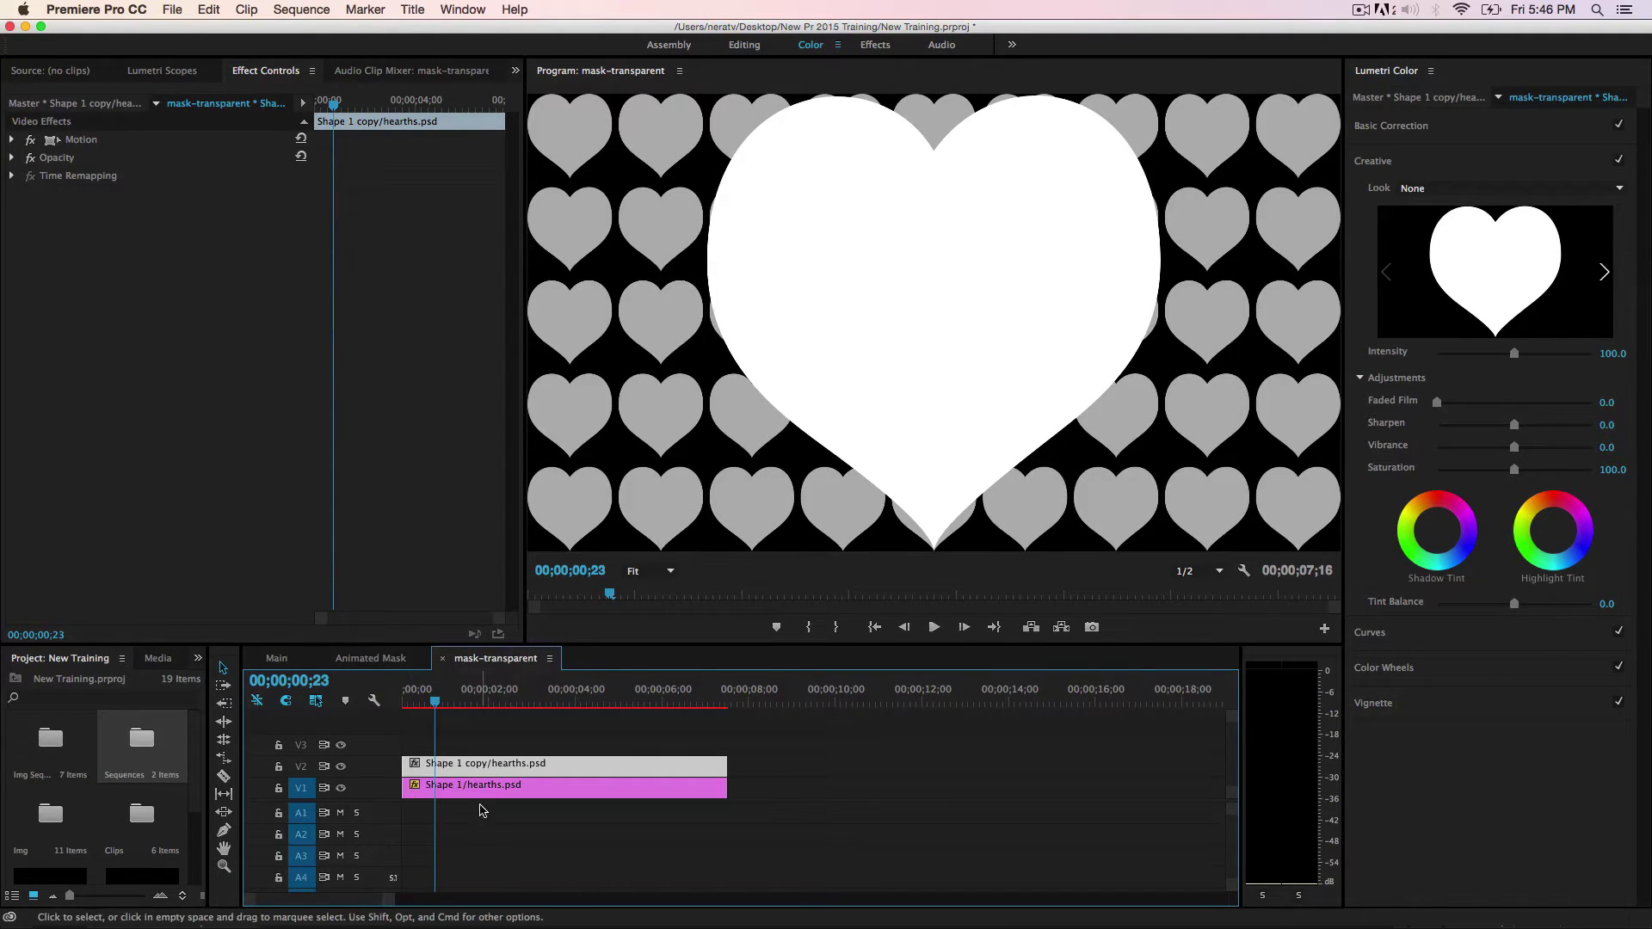
Step: Set the Shape 1 copy clip's scale to 0 and keyframe it at 00;00;01;00
click(12, 140)
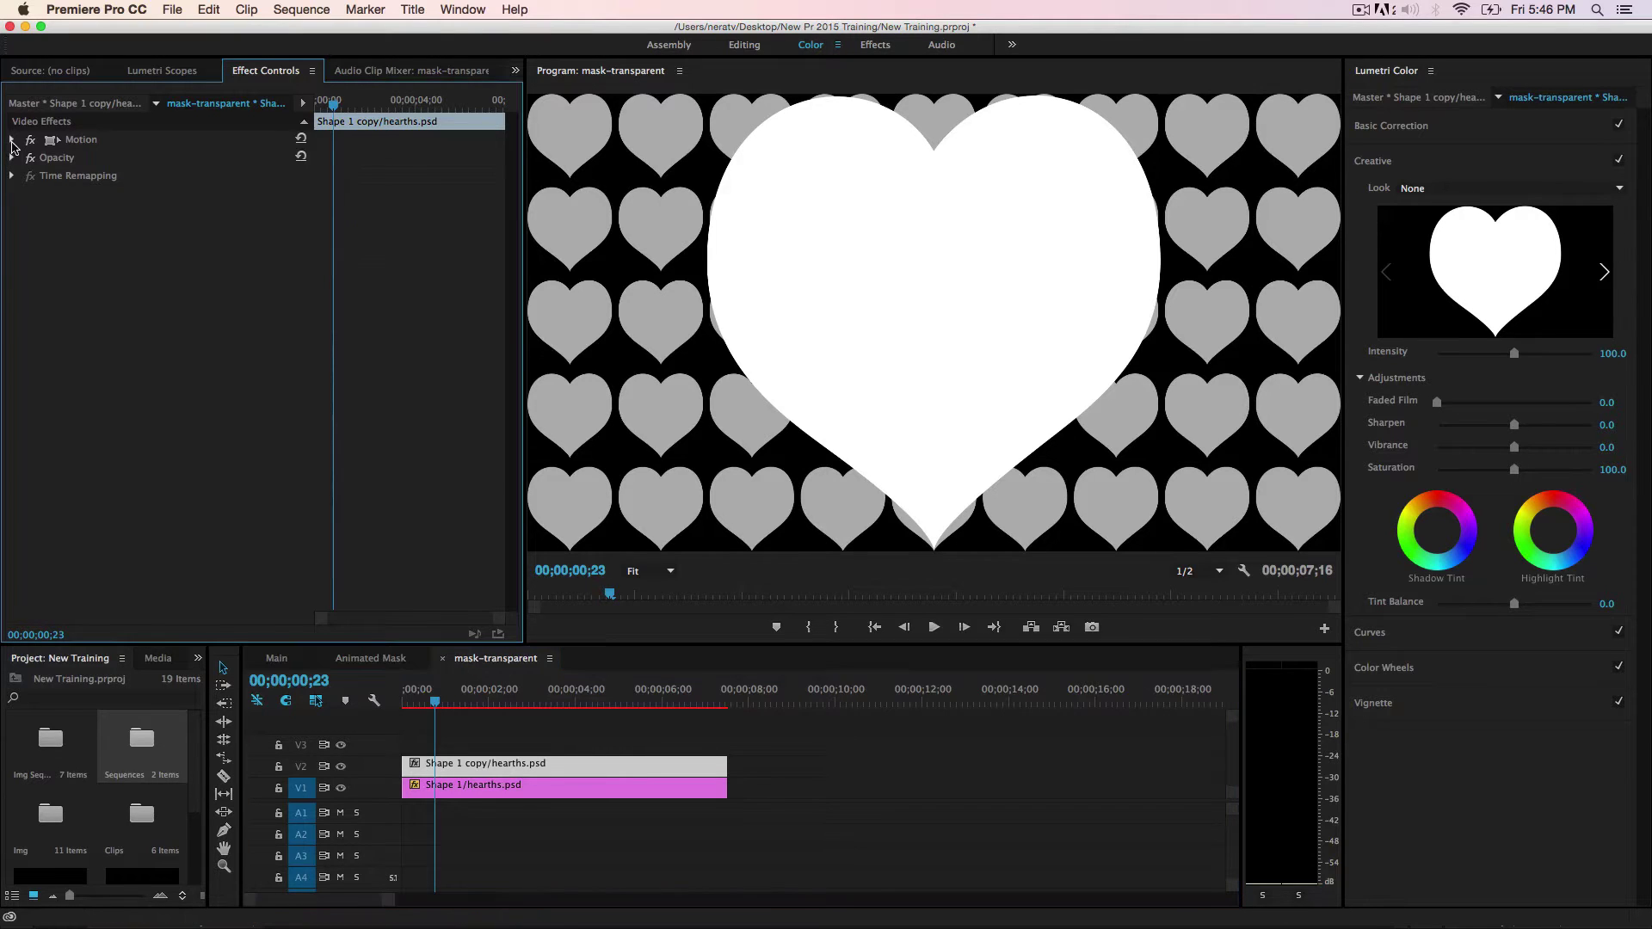
click(161, 177)
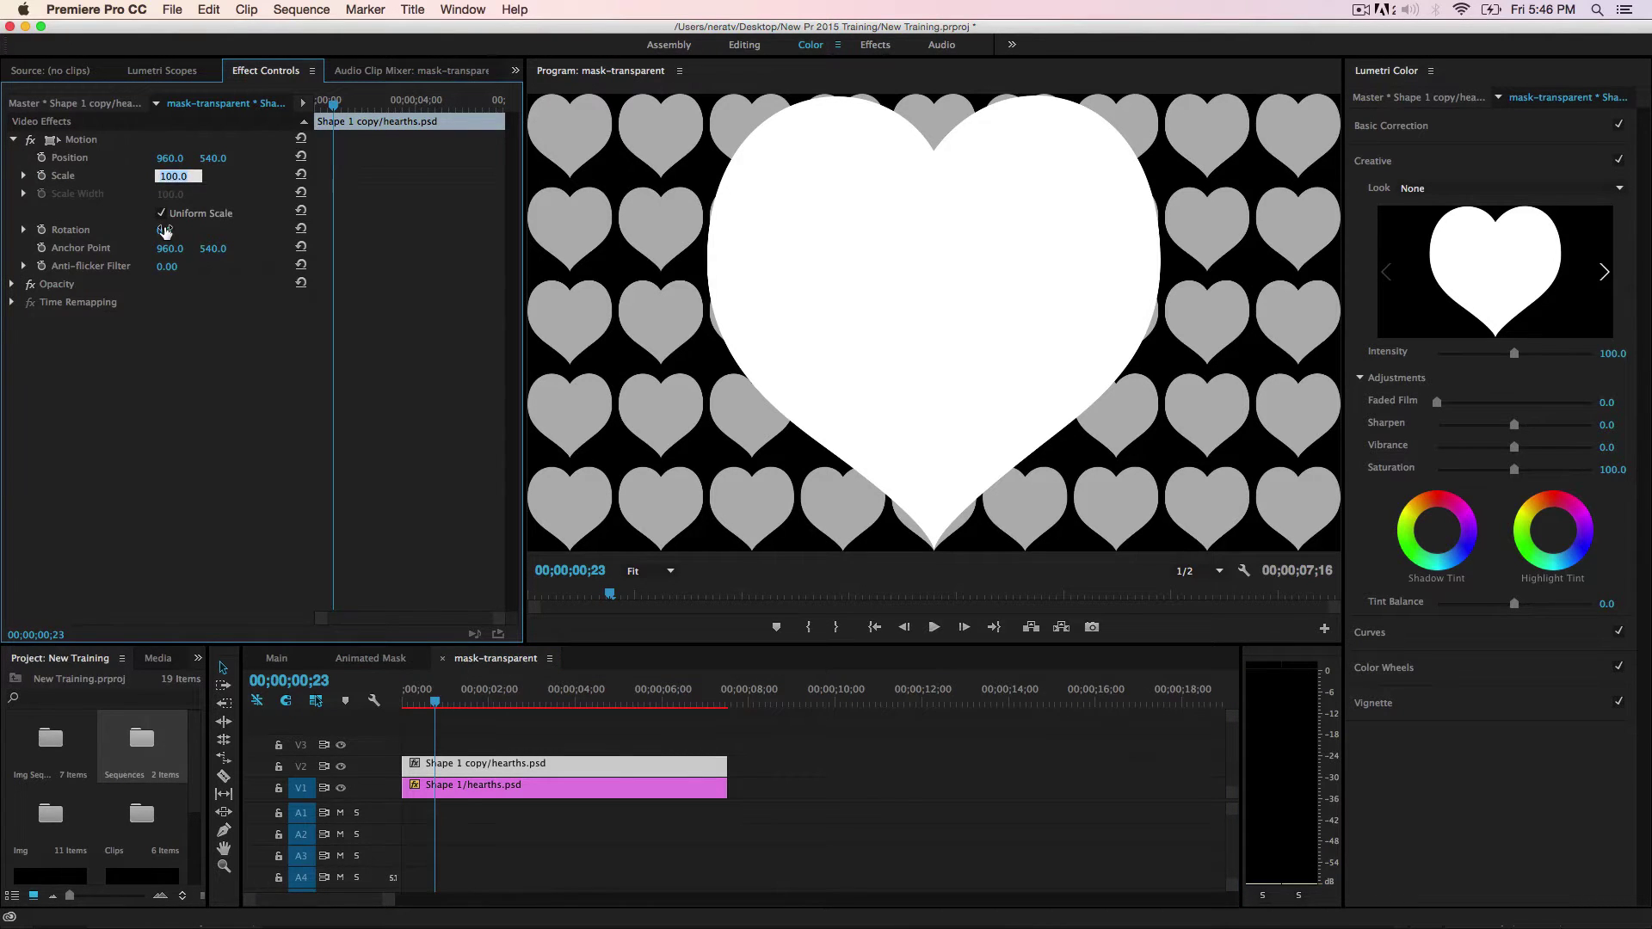
text(0)
key(Return)
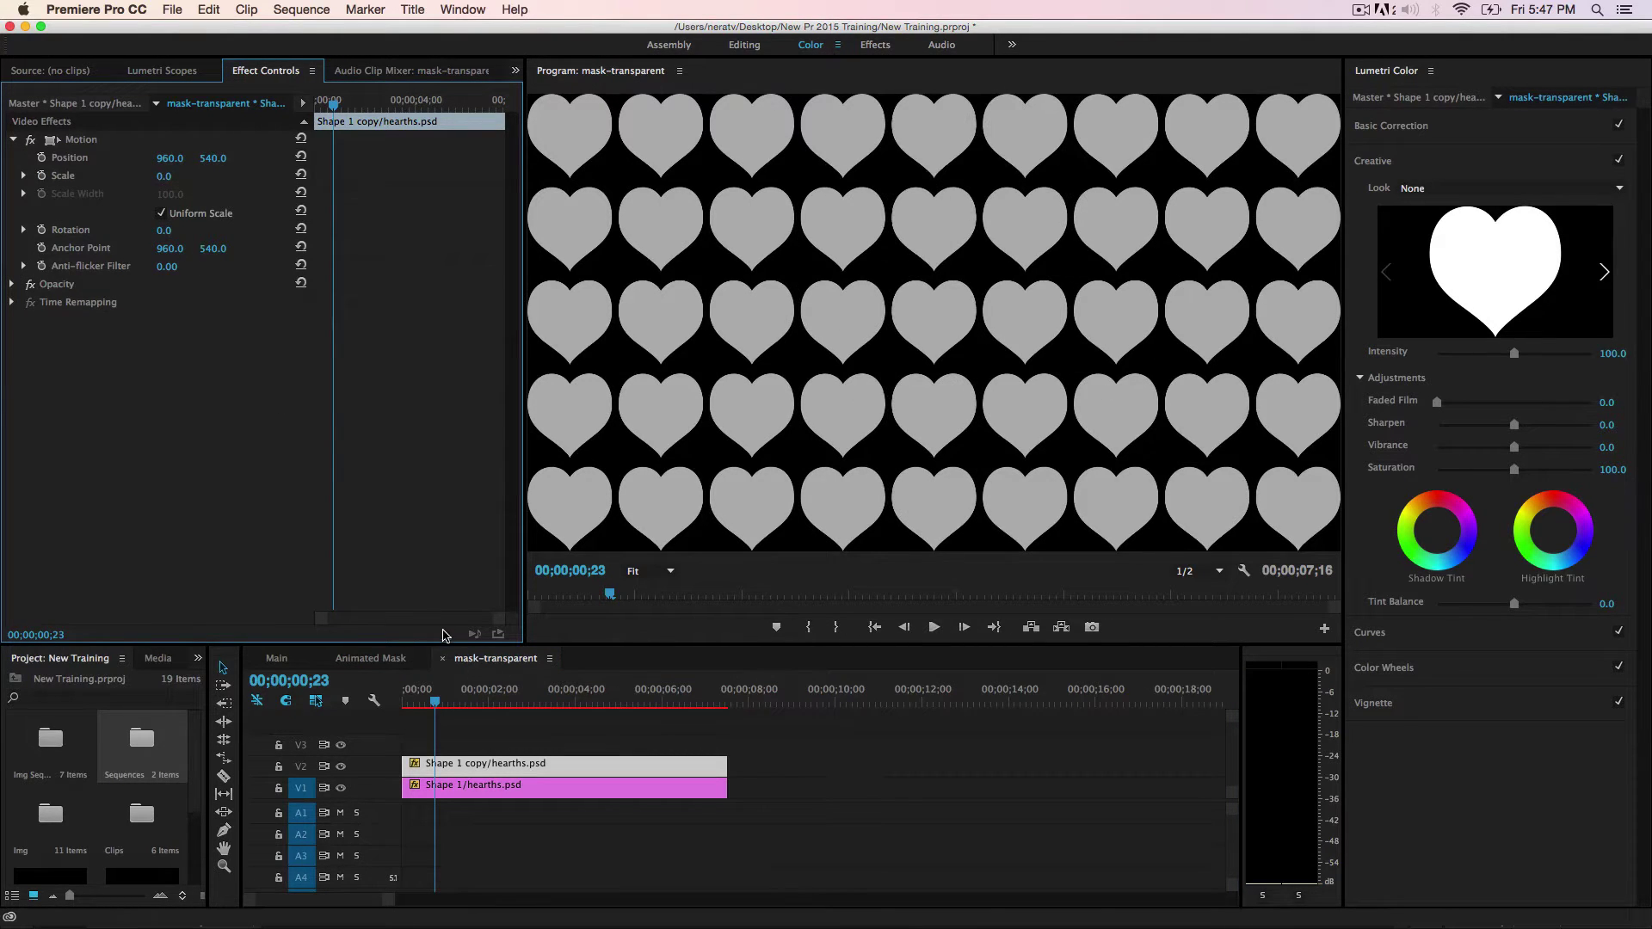
click(307, 680)
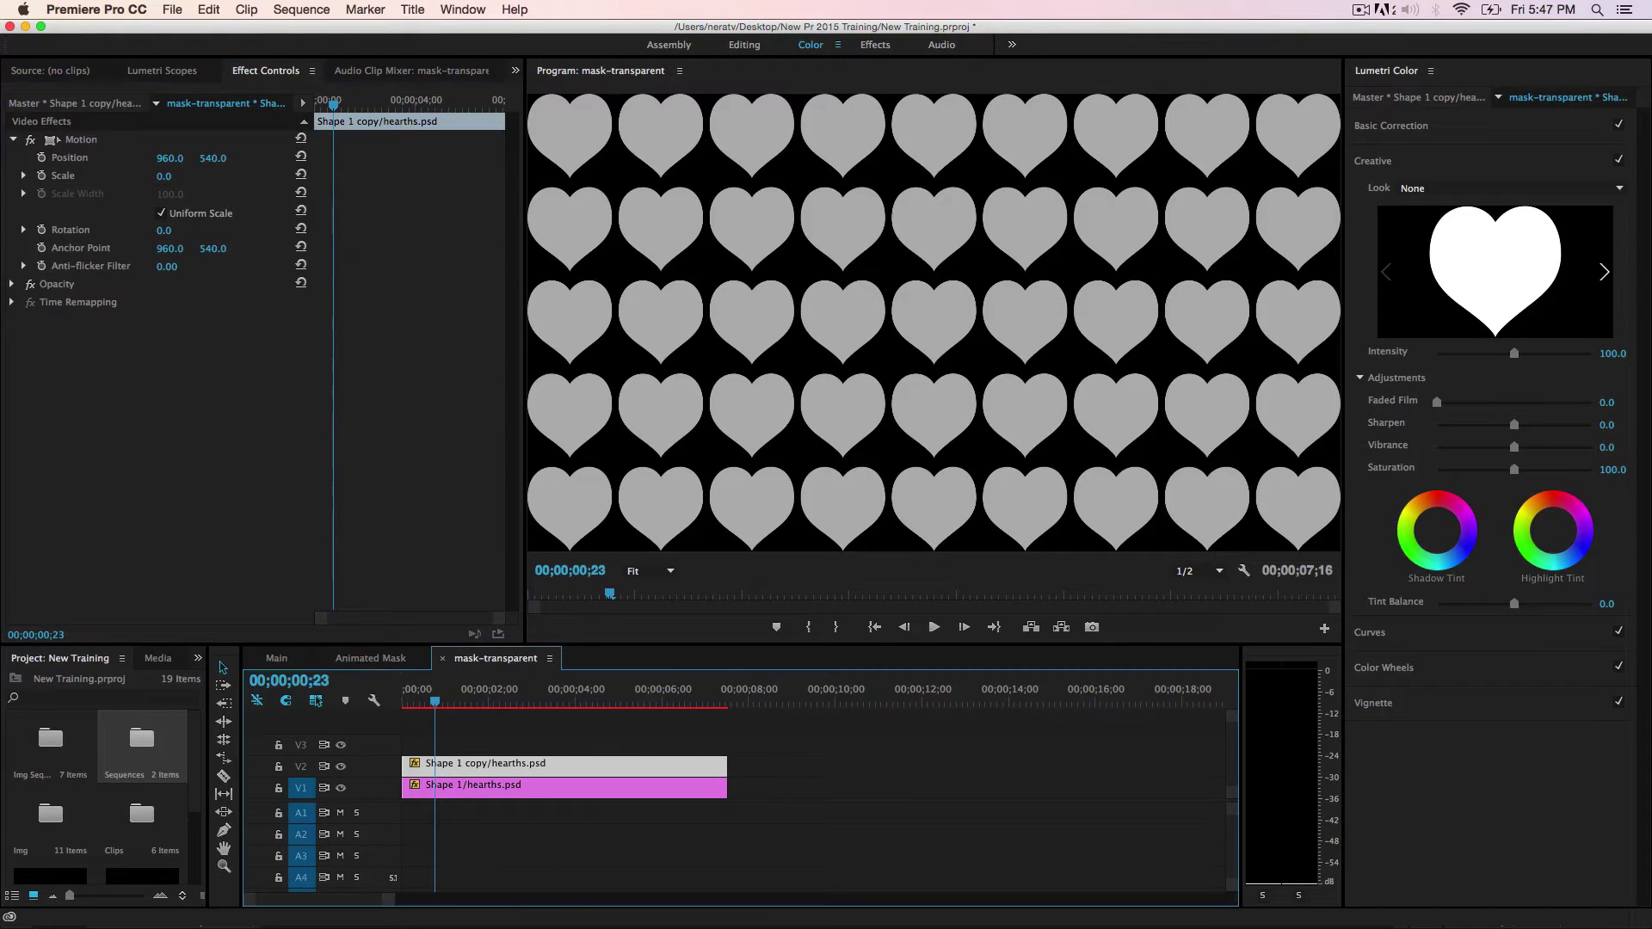
text(10)
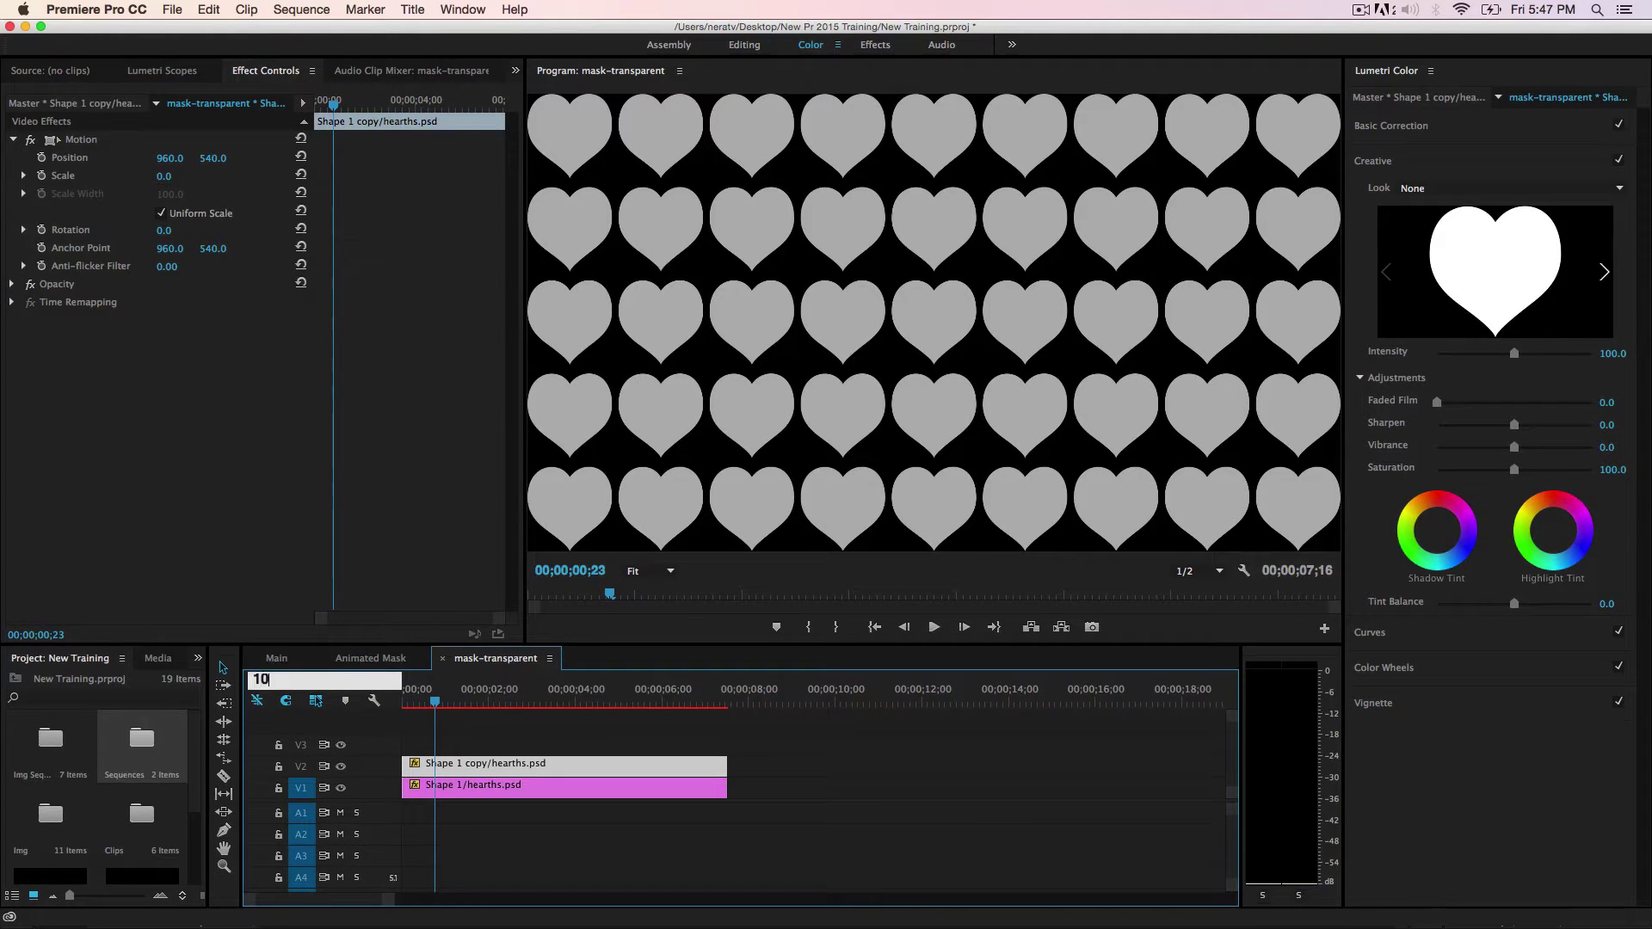
text(0)
key(Return)
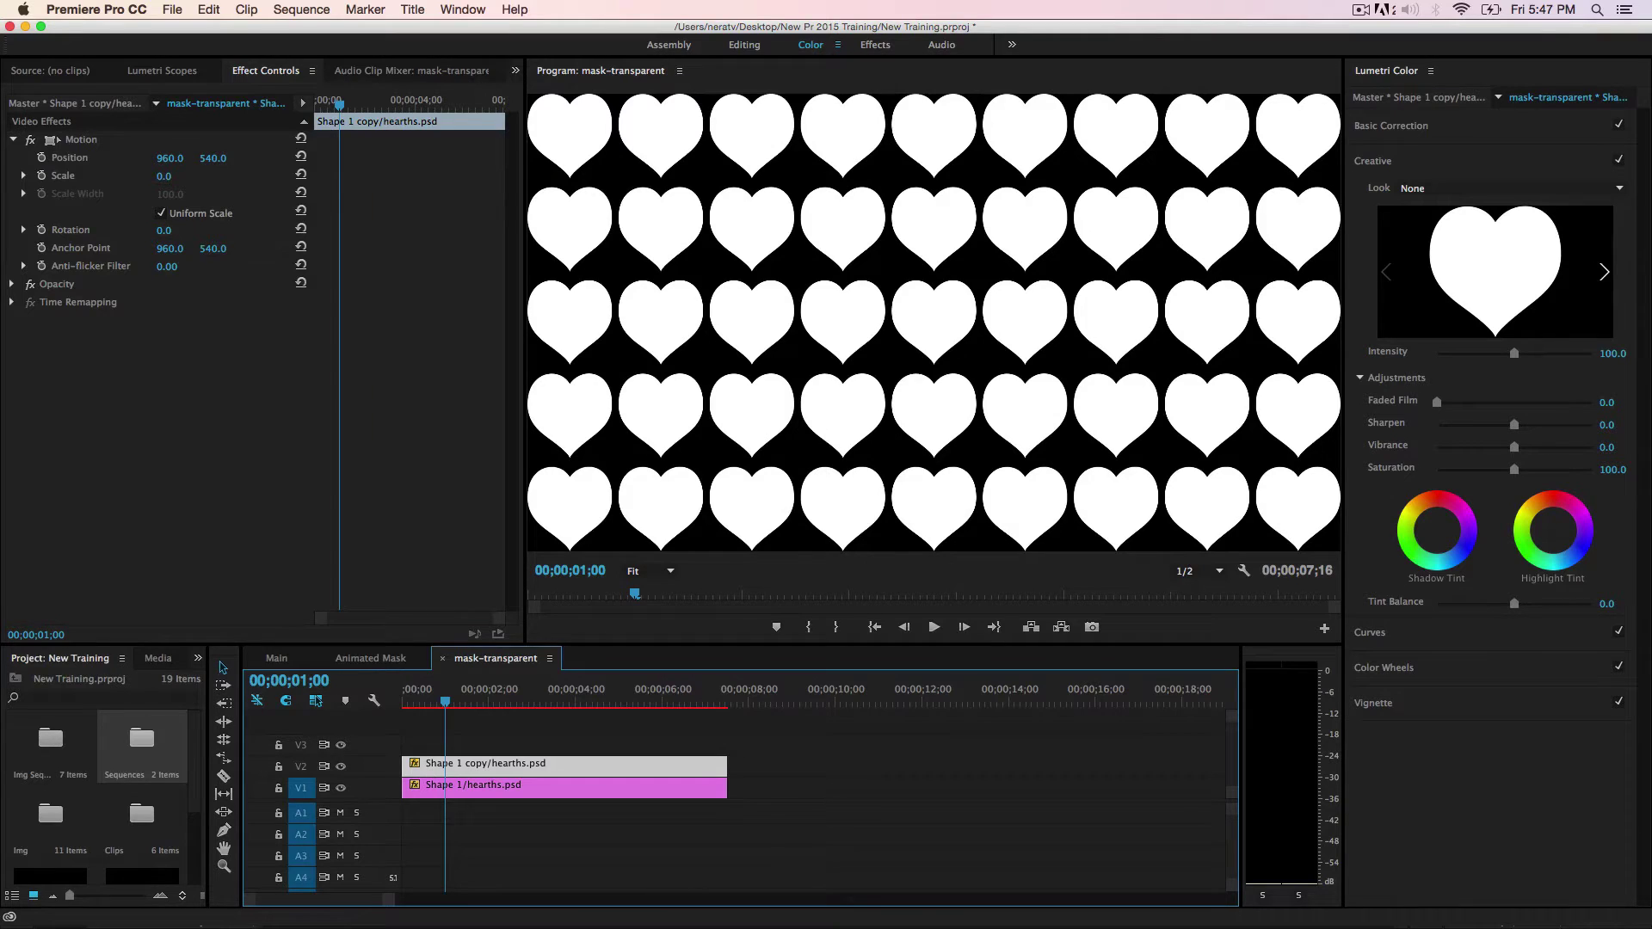
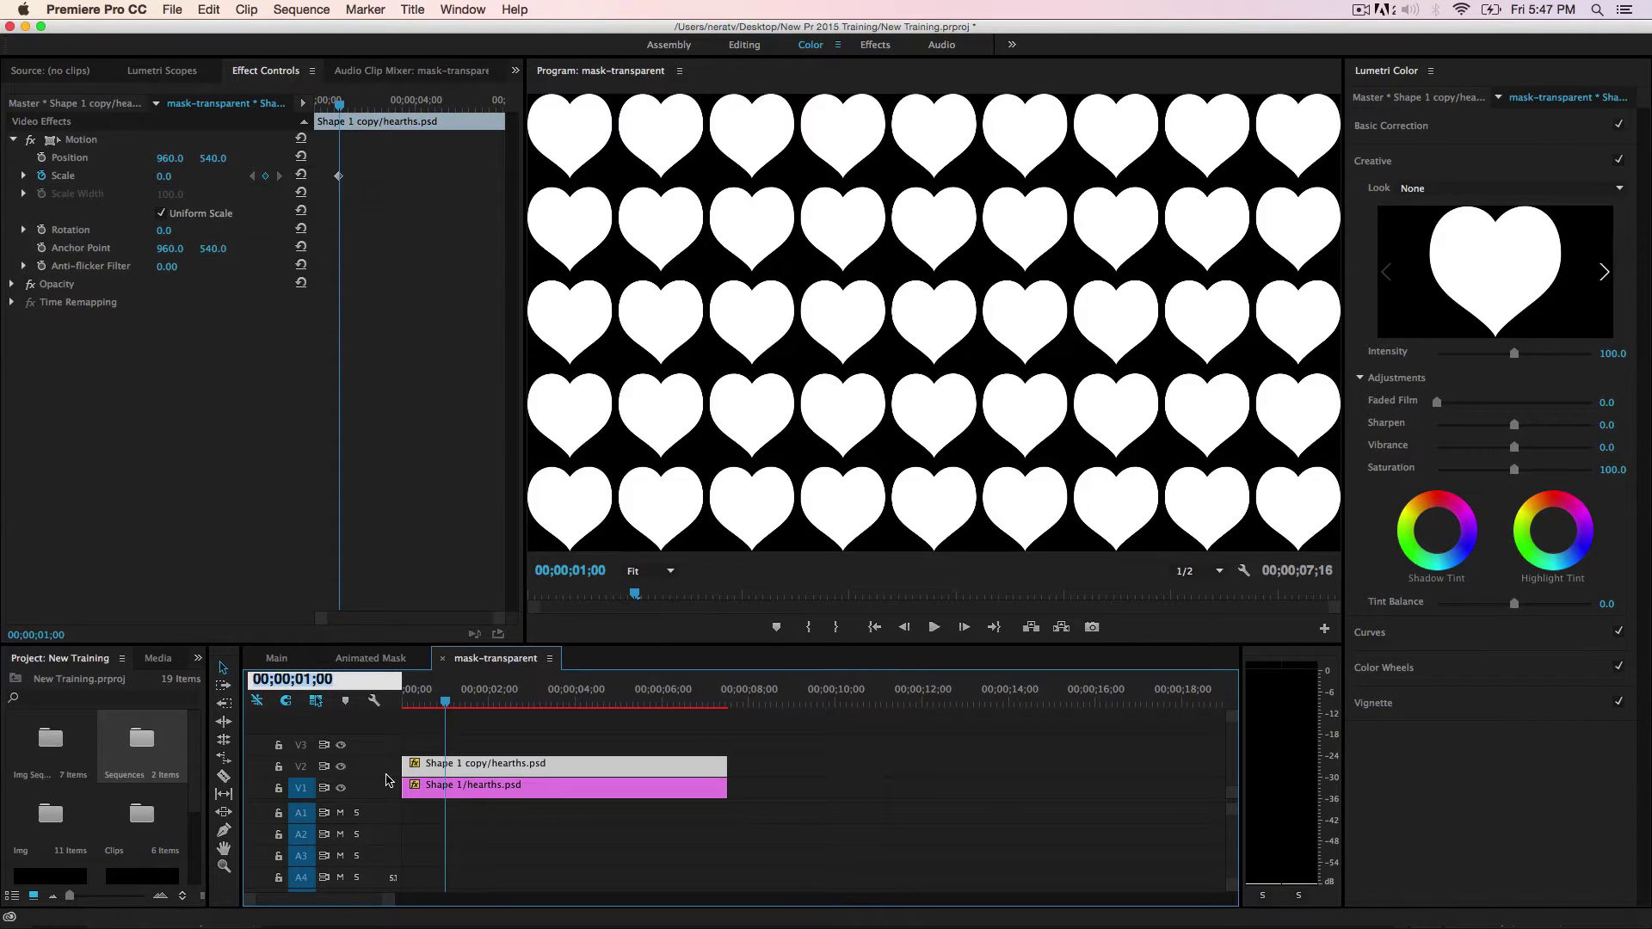
Step: Add a scale keyframe of 280 to the Shape 1 copy clip at 00;00;01;15
text(115)
key(Return)
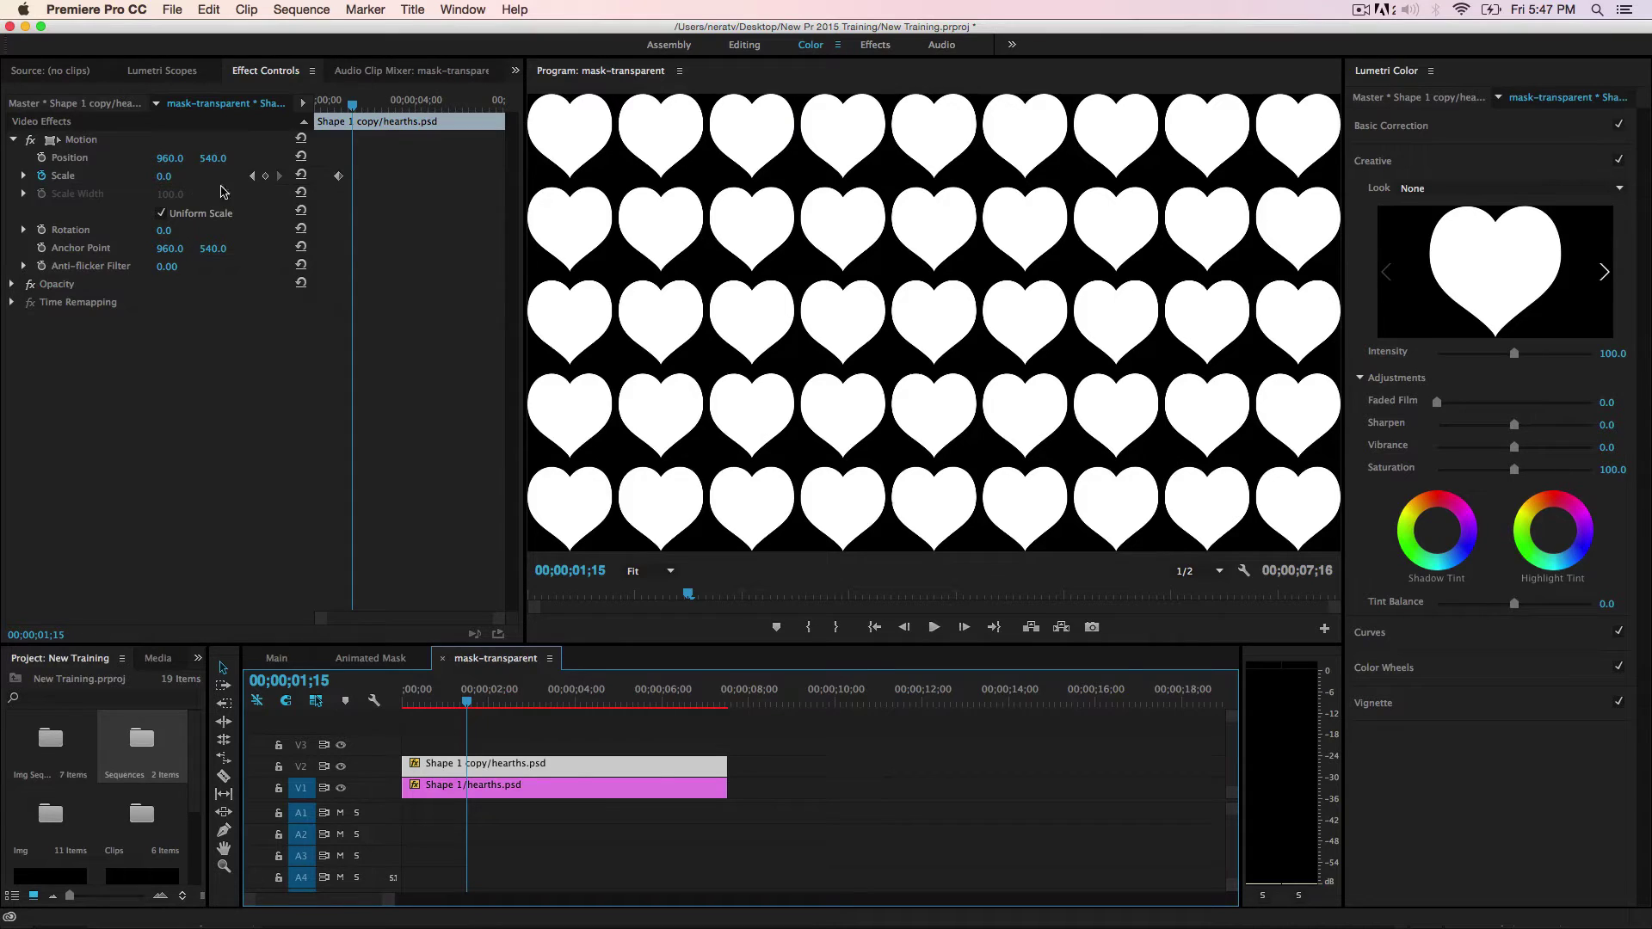
click(164, 178)
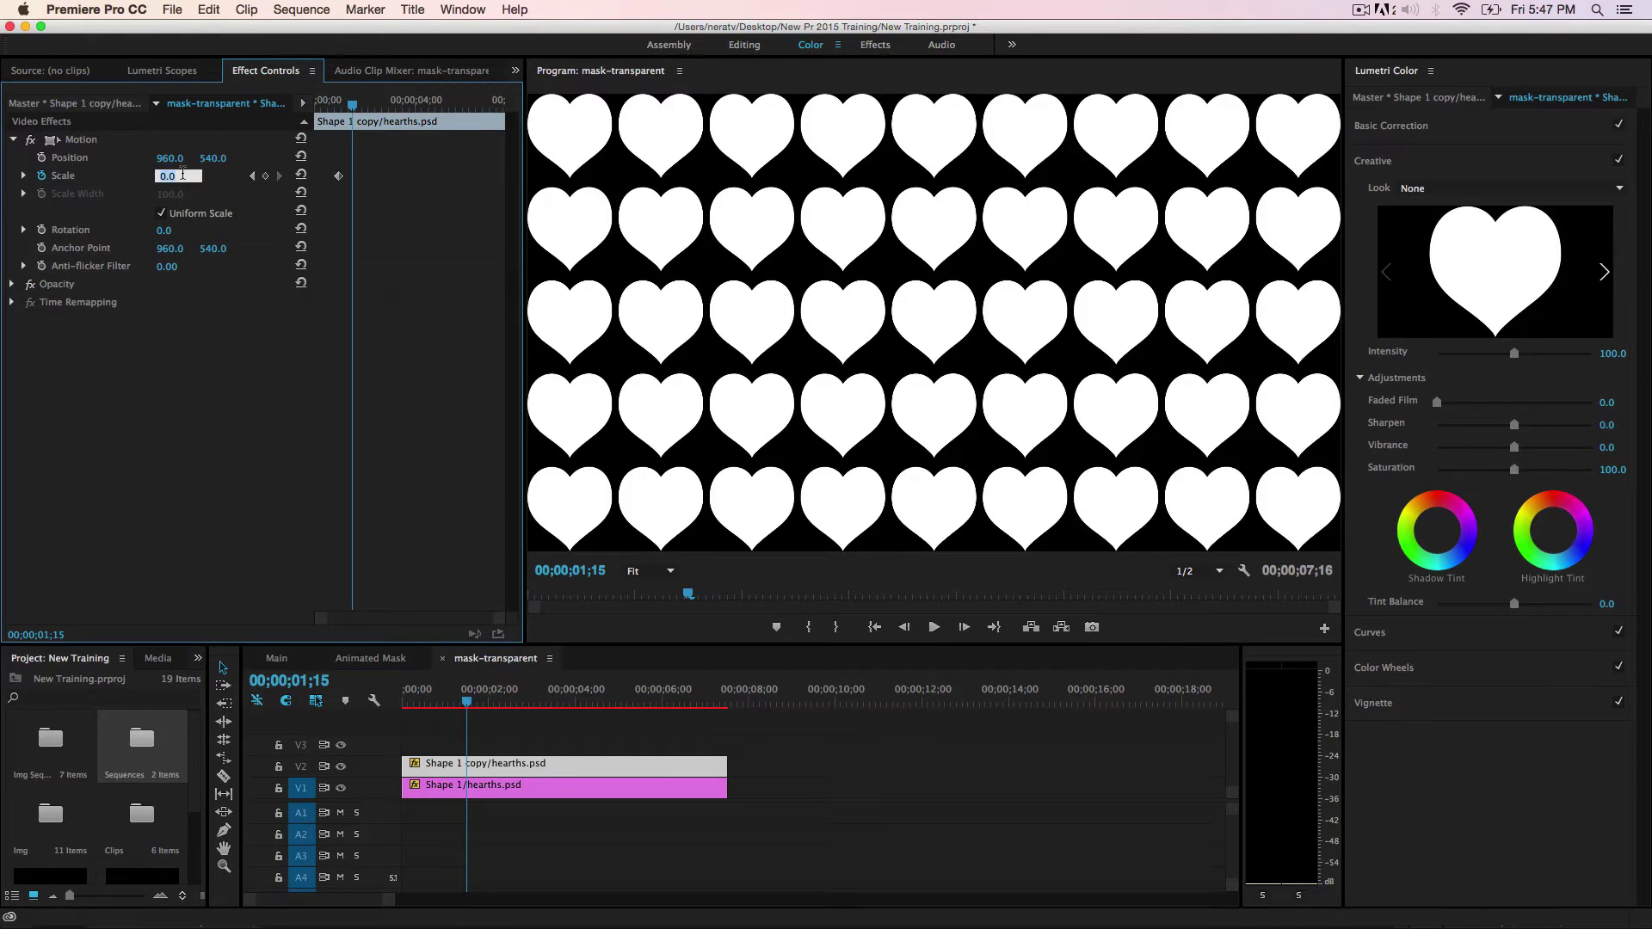
text(280)
key(Return)
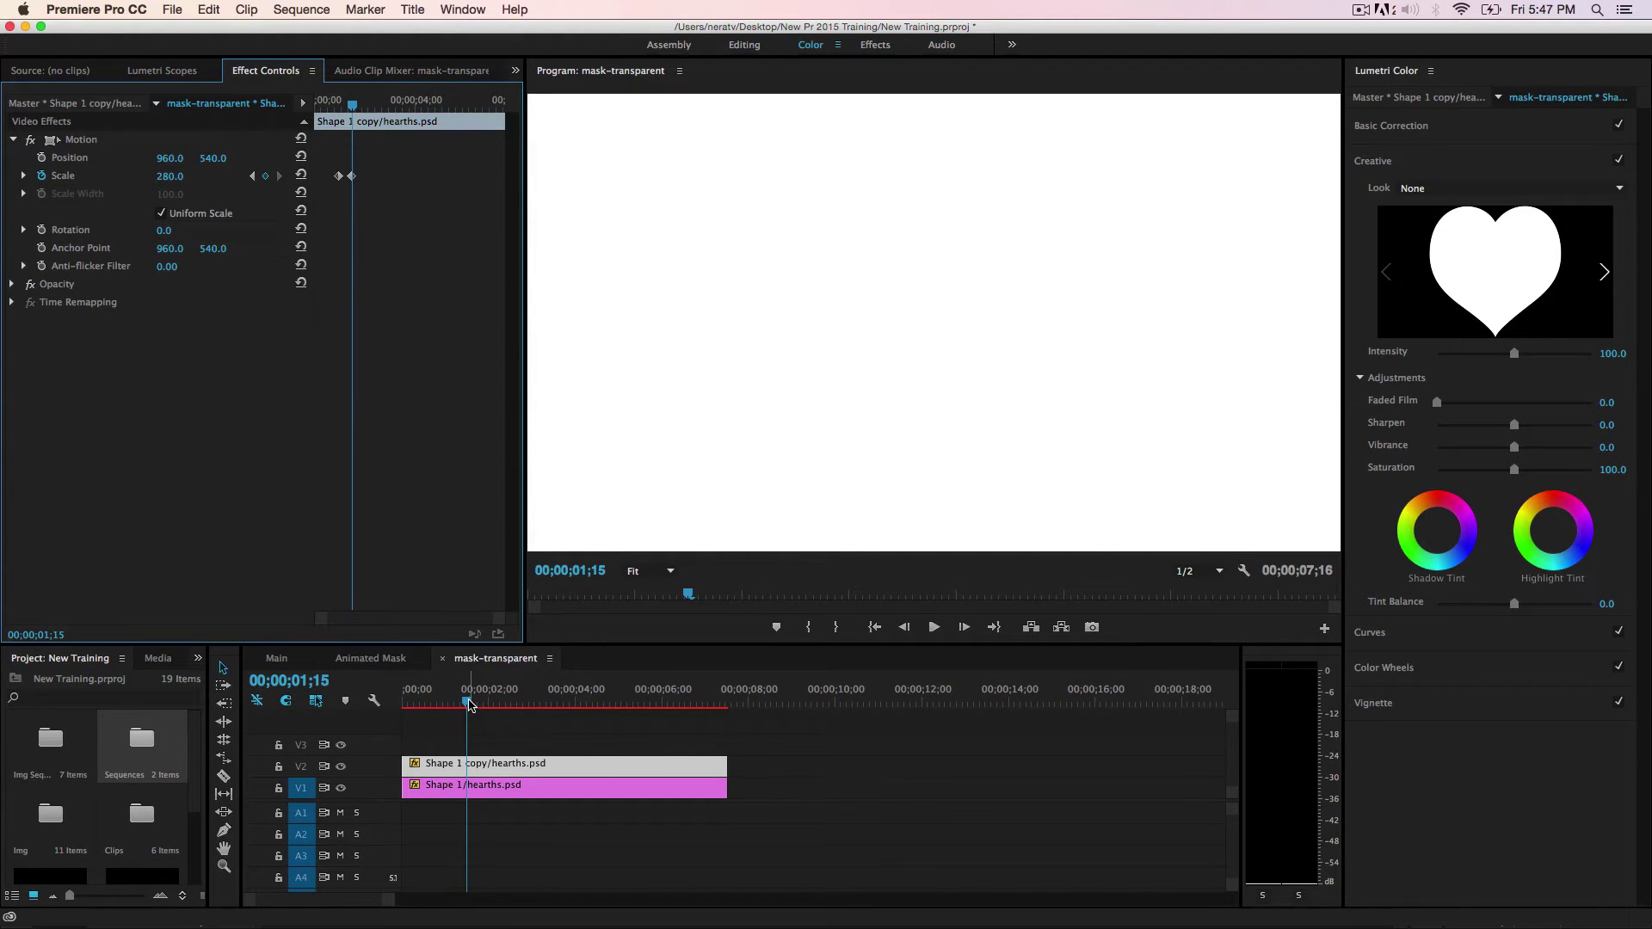
Step: Add a keyframe at 00;00;07;00 that holds the Shape 1 copy clip's scale at 280
drag(470, 705, 663, 730)
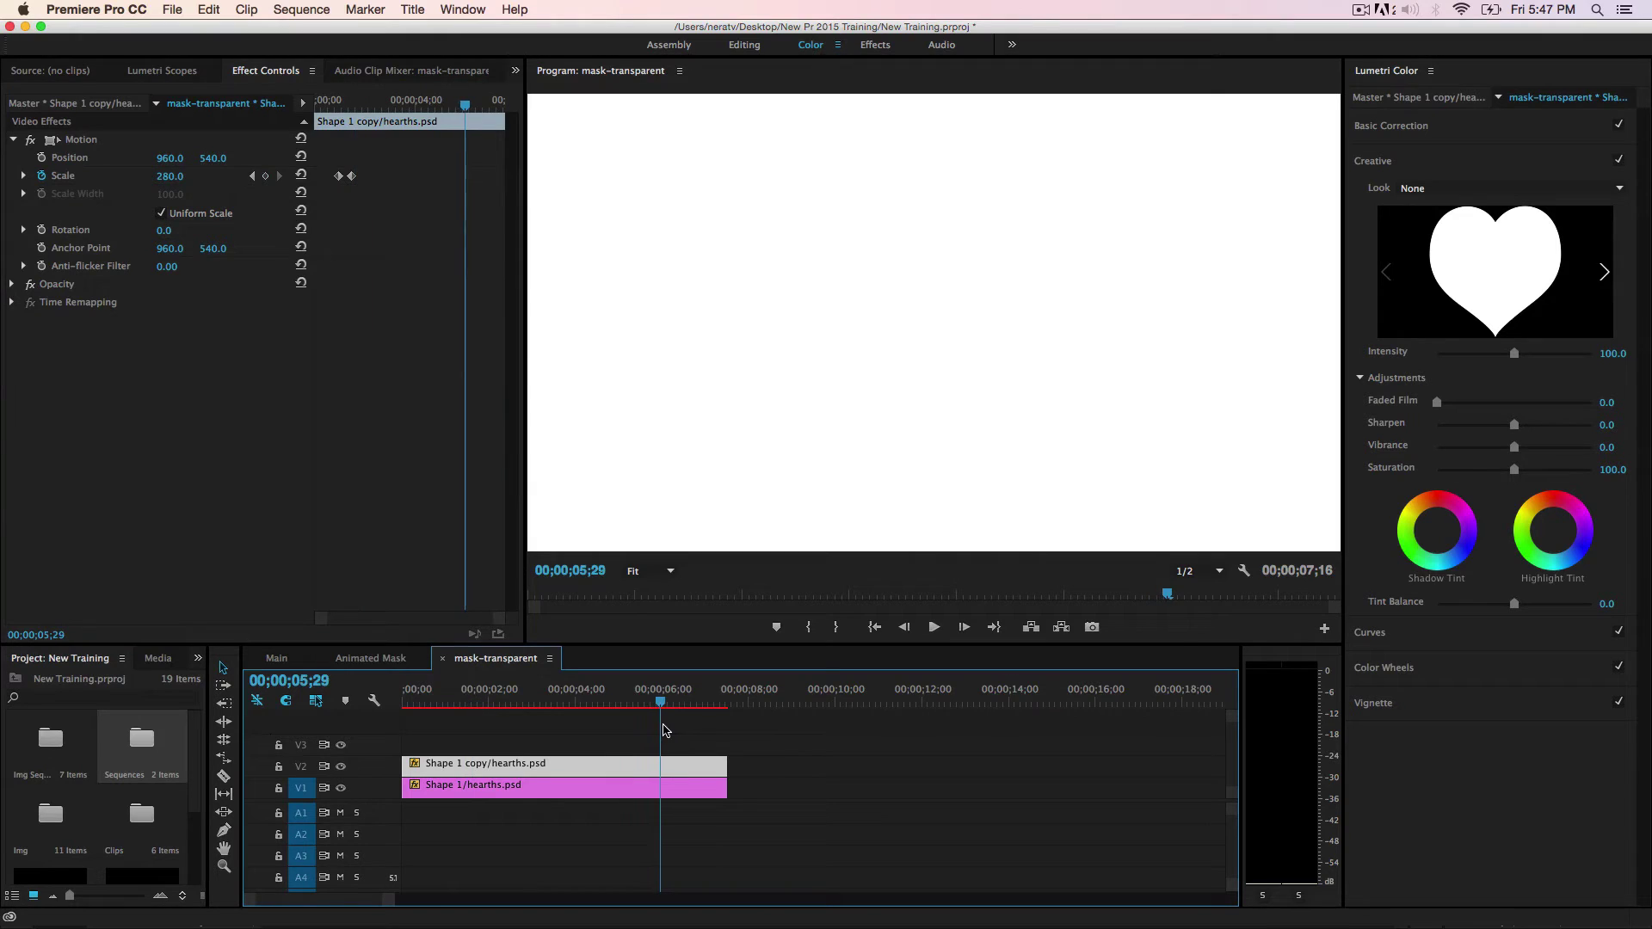
click(276, 682)
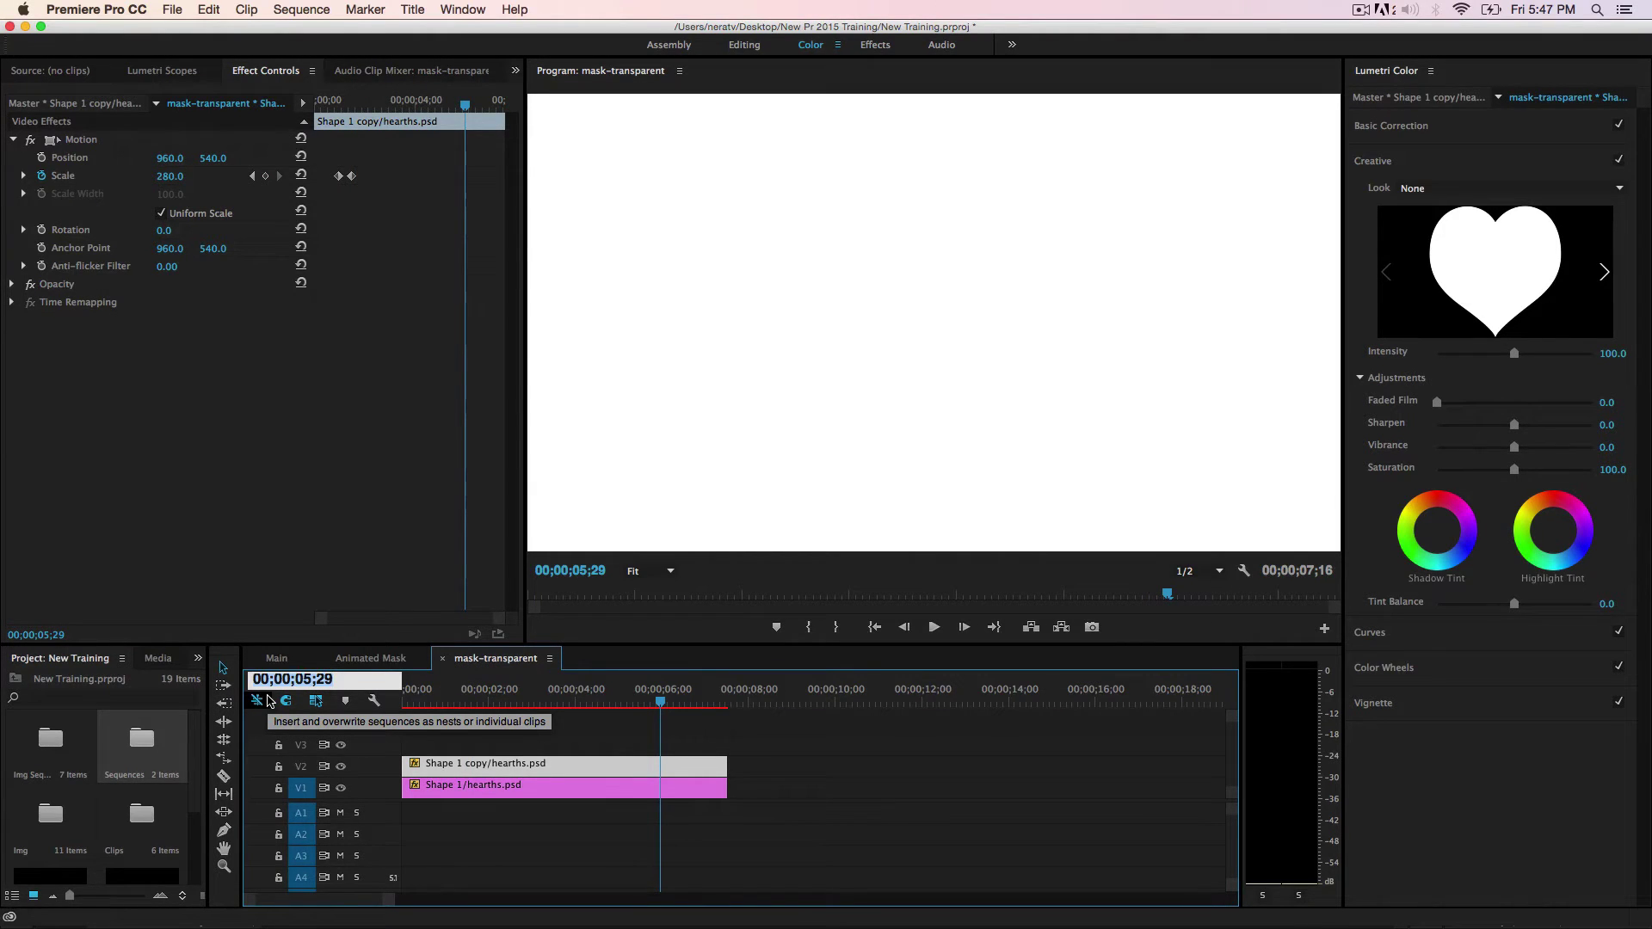
text(70)
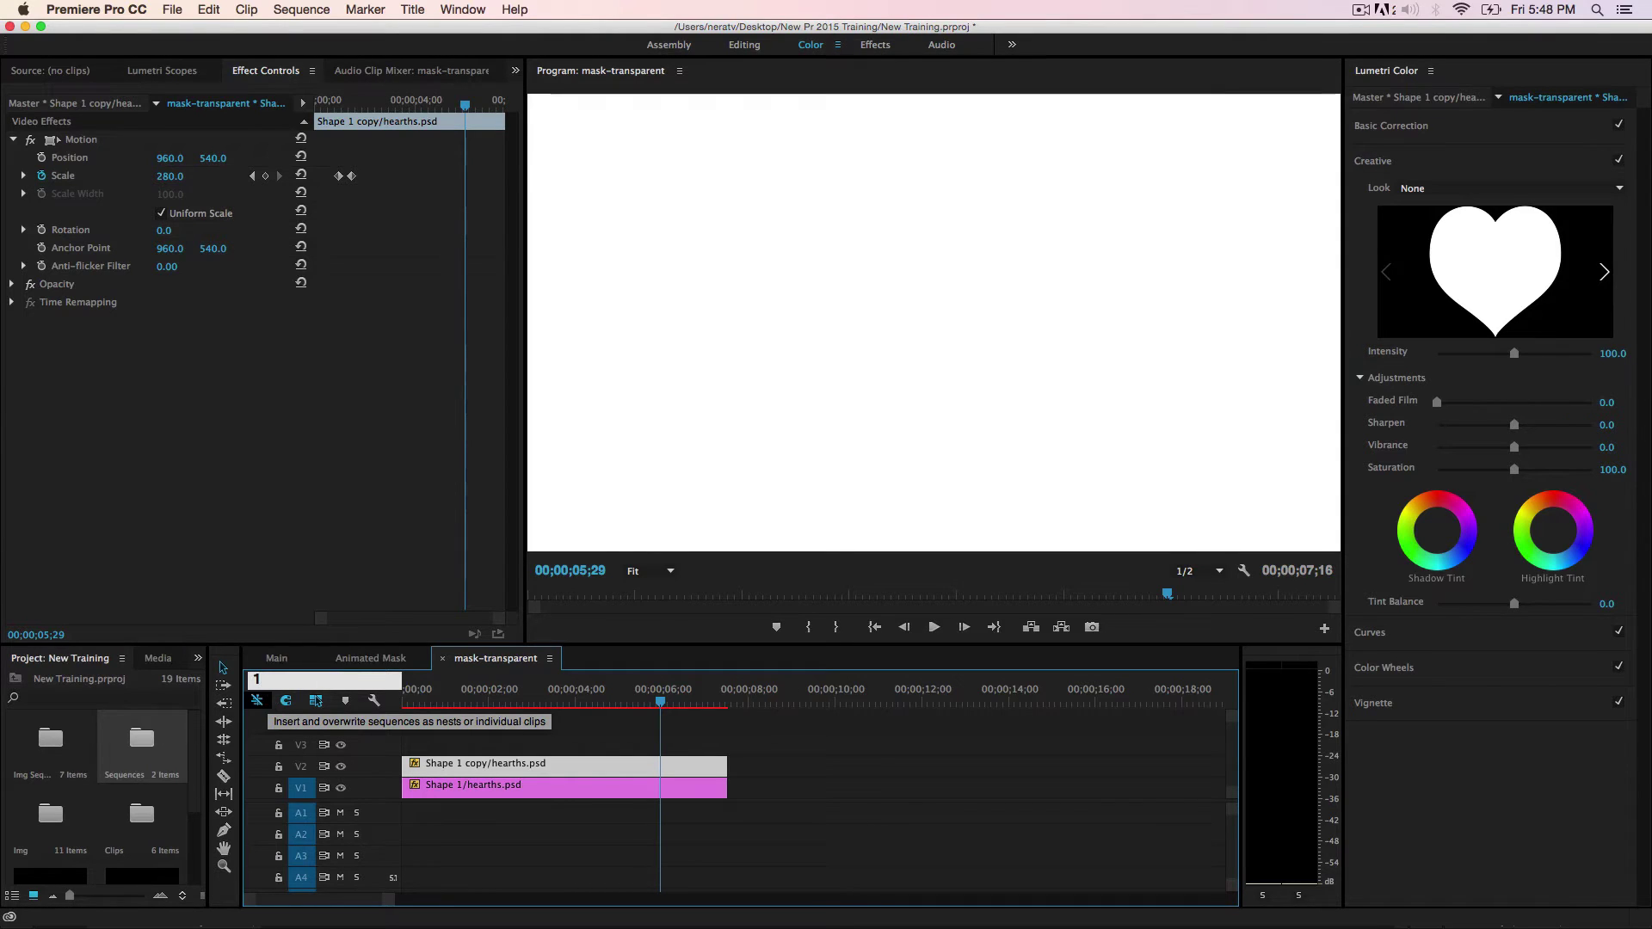
key(Return)
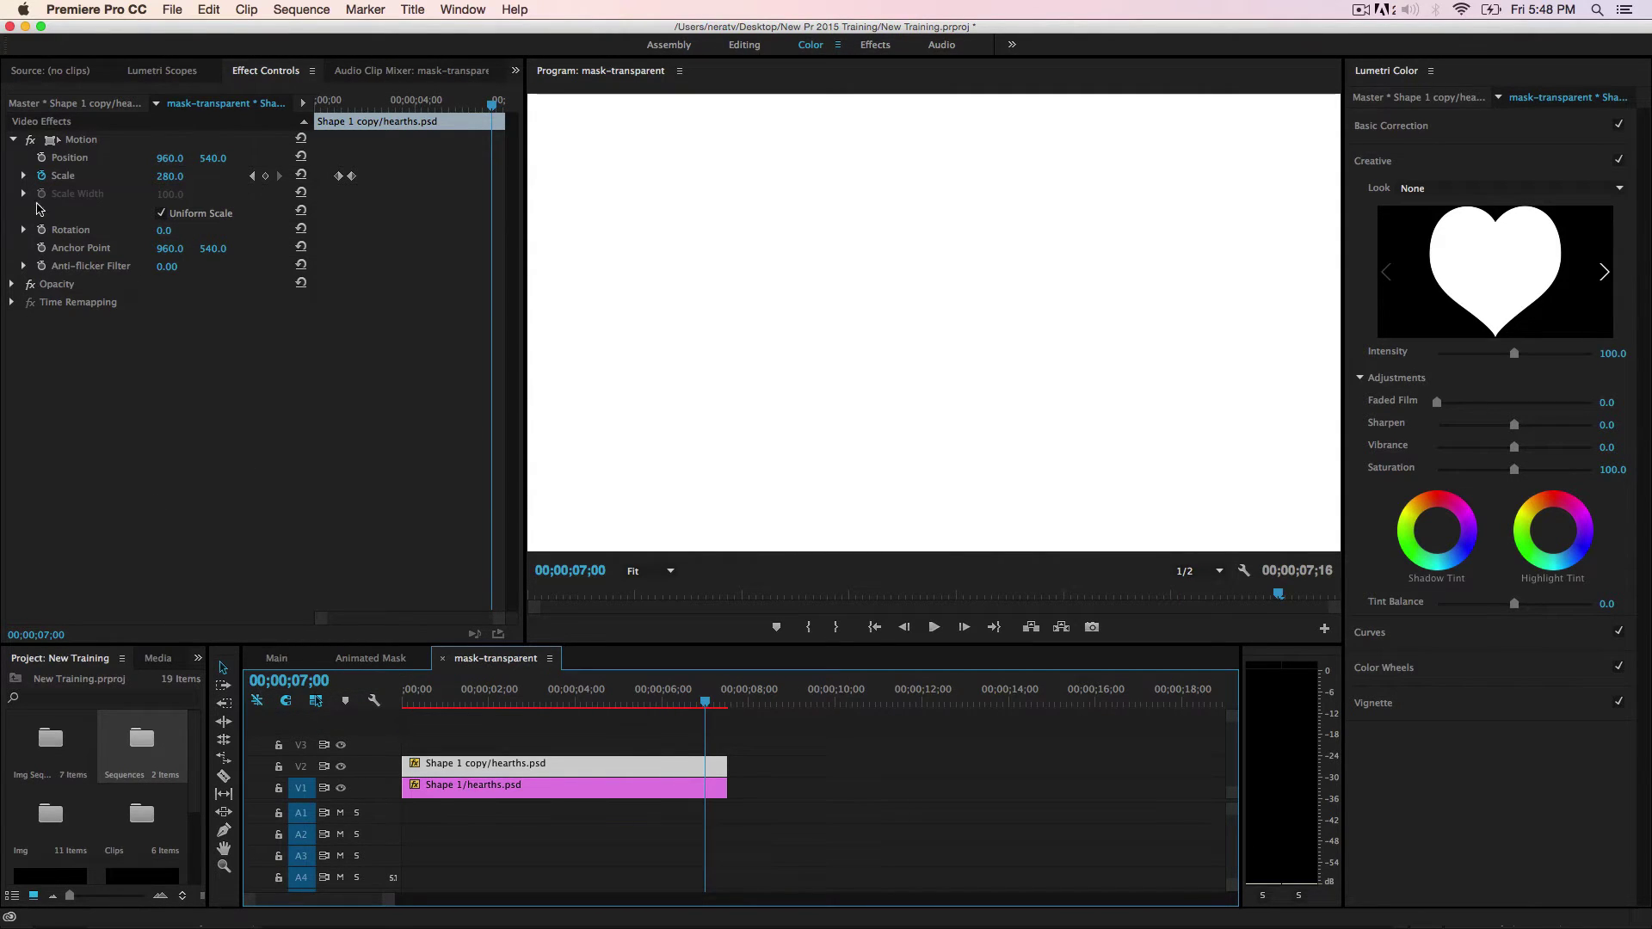
click(265, 176)
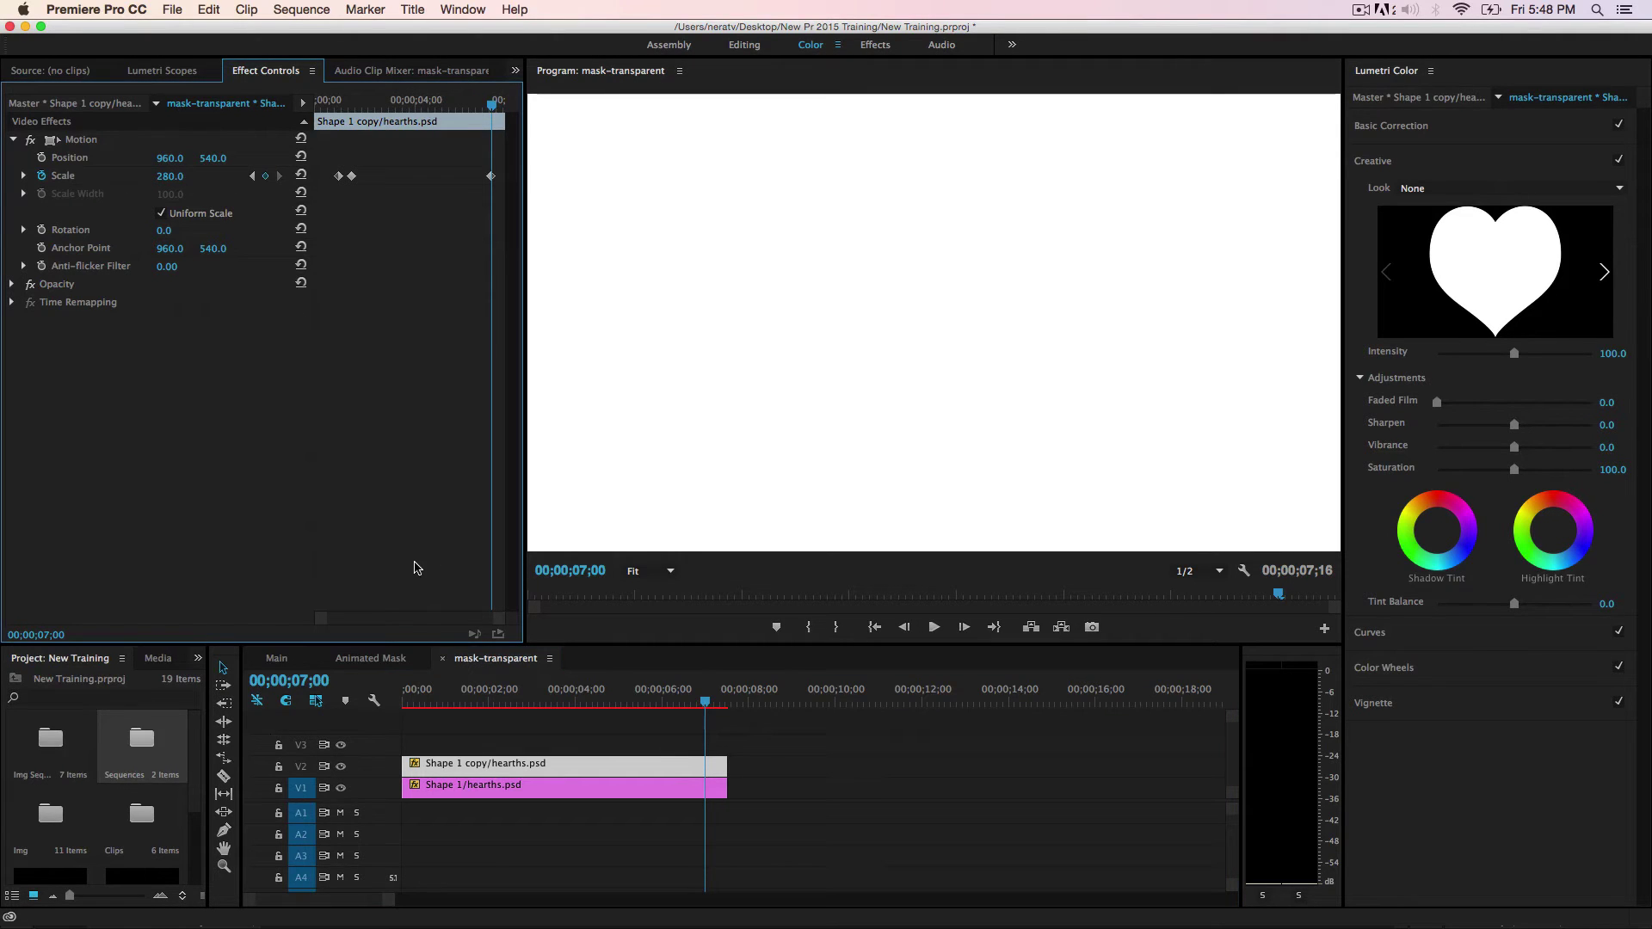
Step: Add a scale keyframe of 0 to the Shape 1 copy clip at 00;00;07;15
click(317, 701)
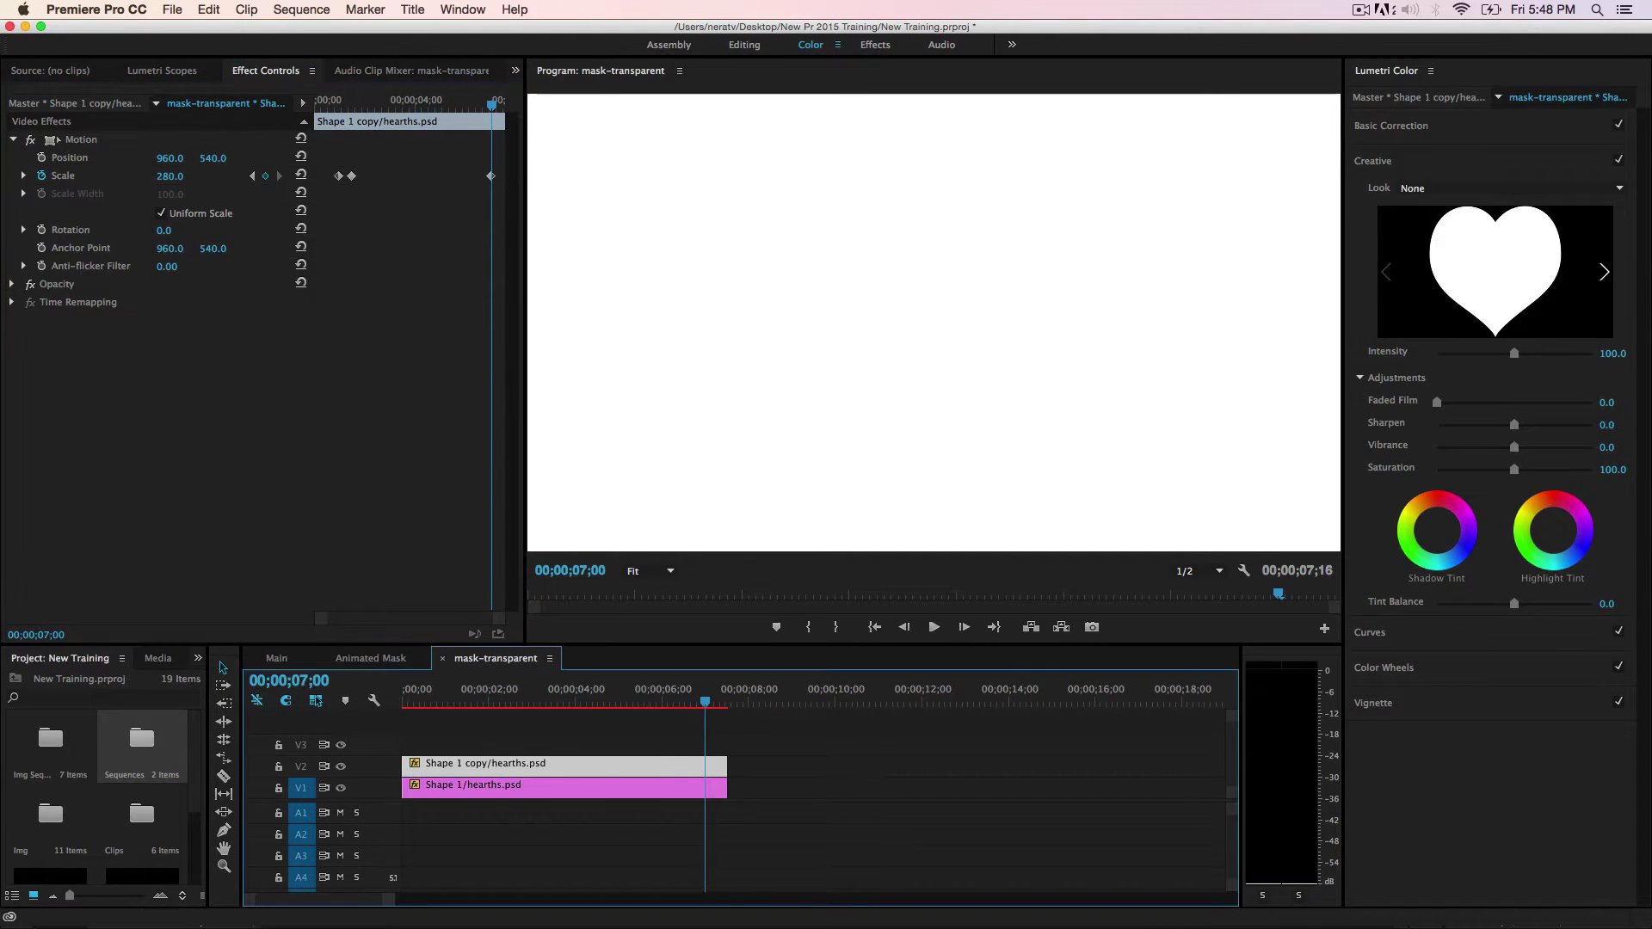
text(7;1)
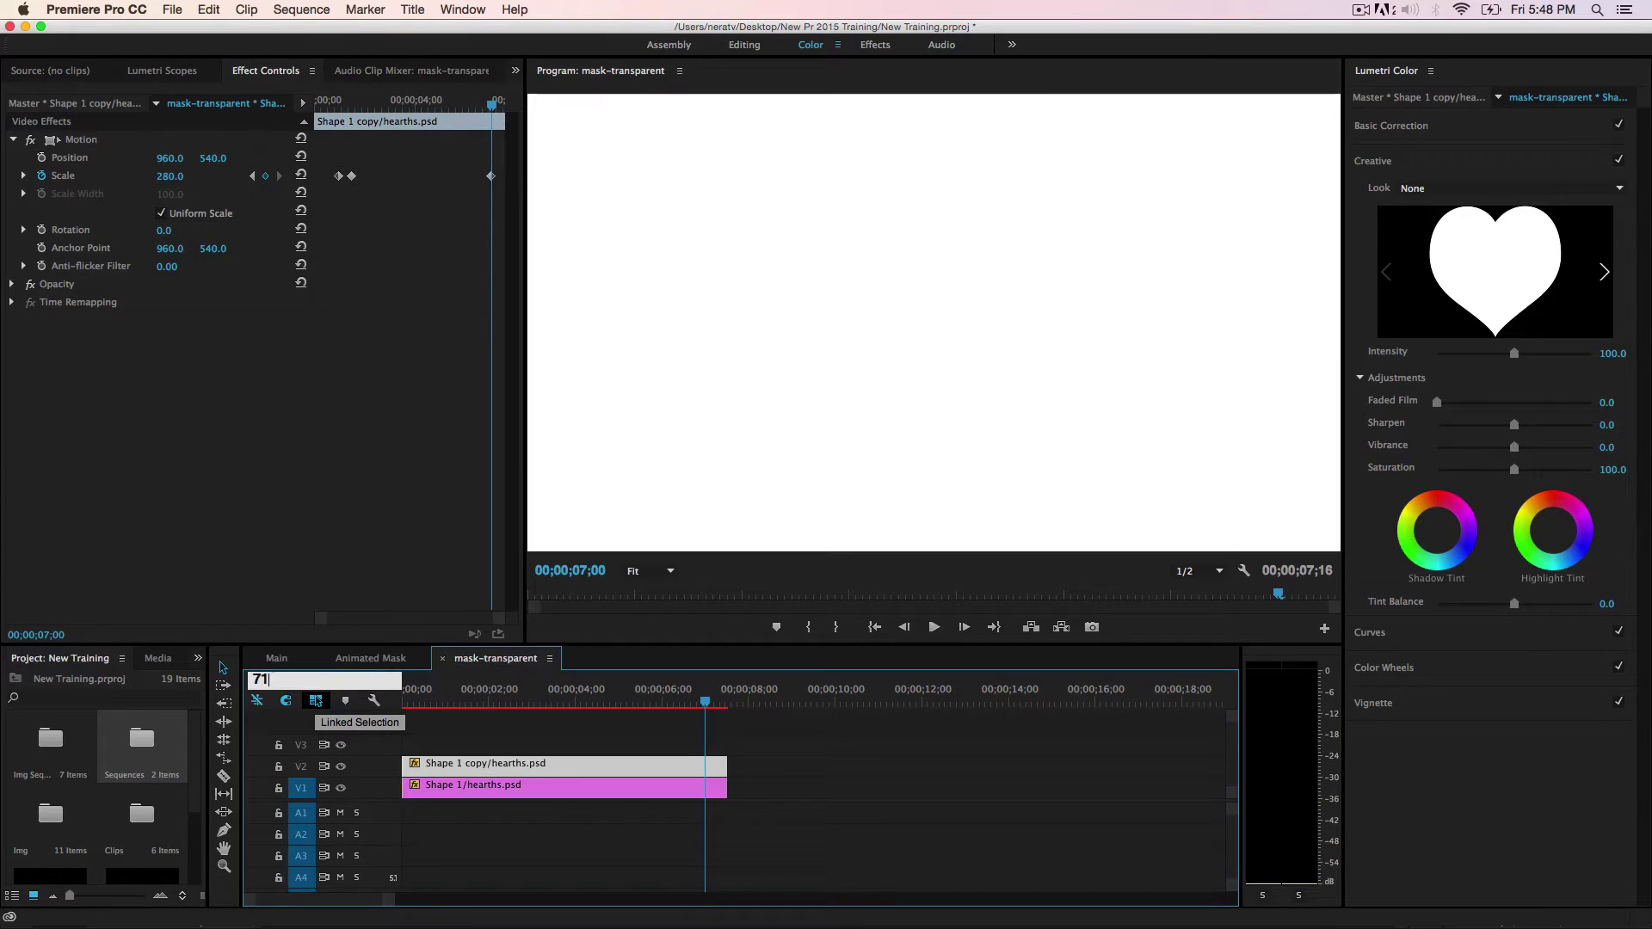
text(5)
key(Return)
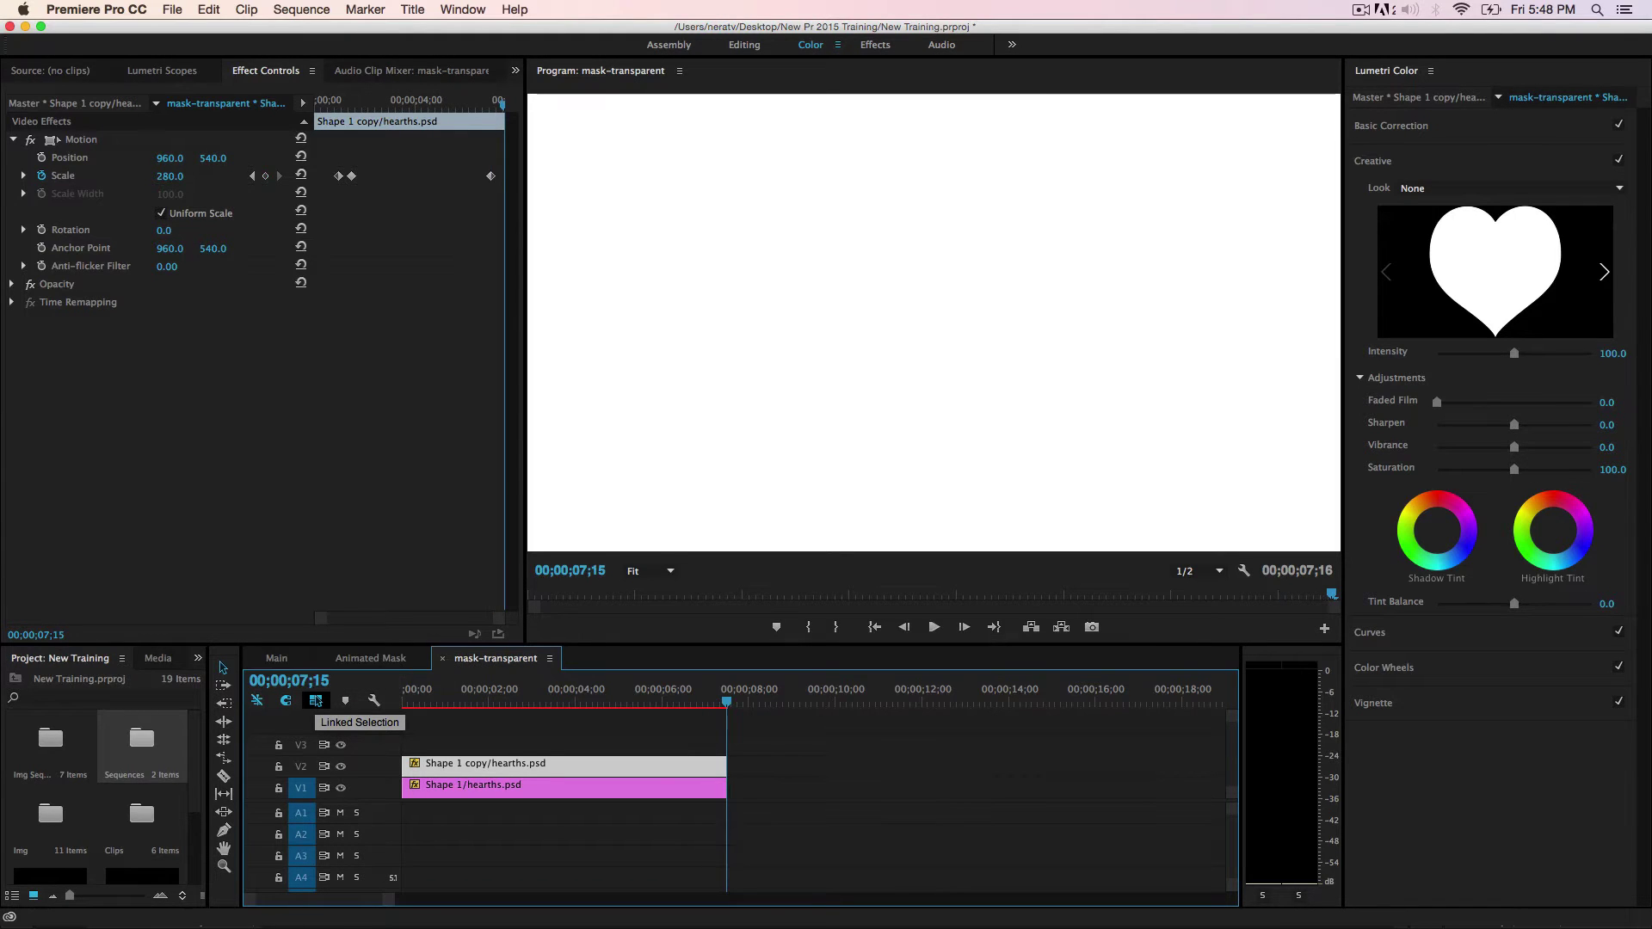
click(178, 178)
text(0)
key(Return)
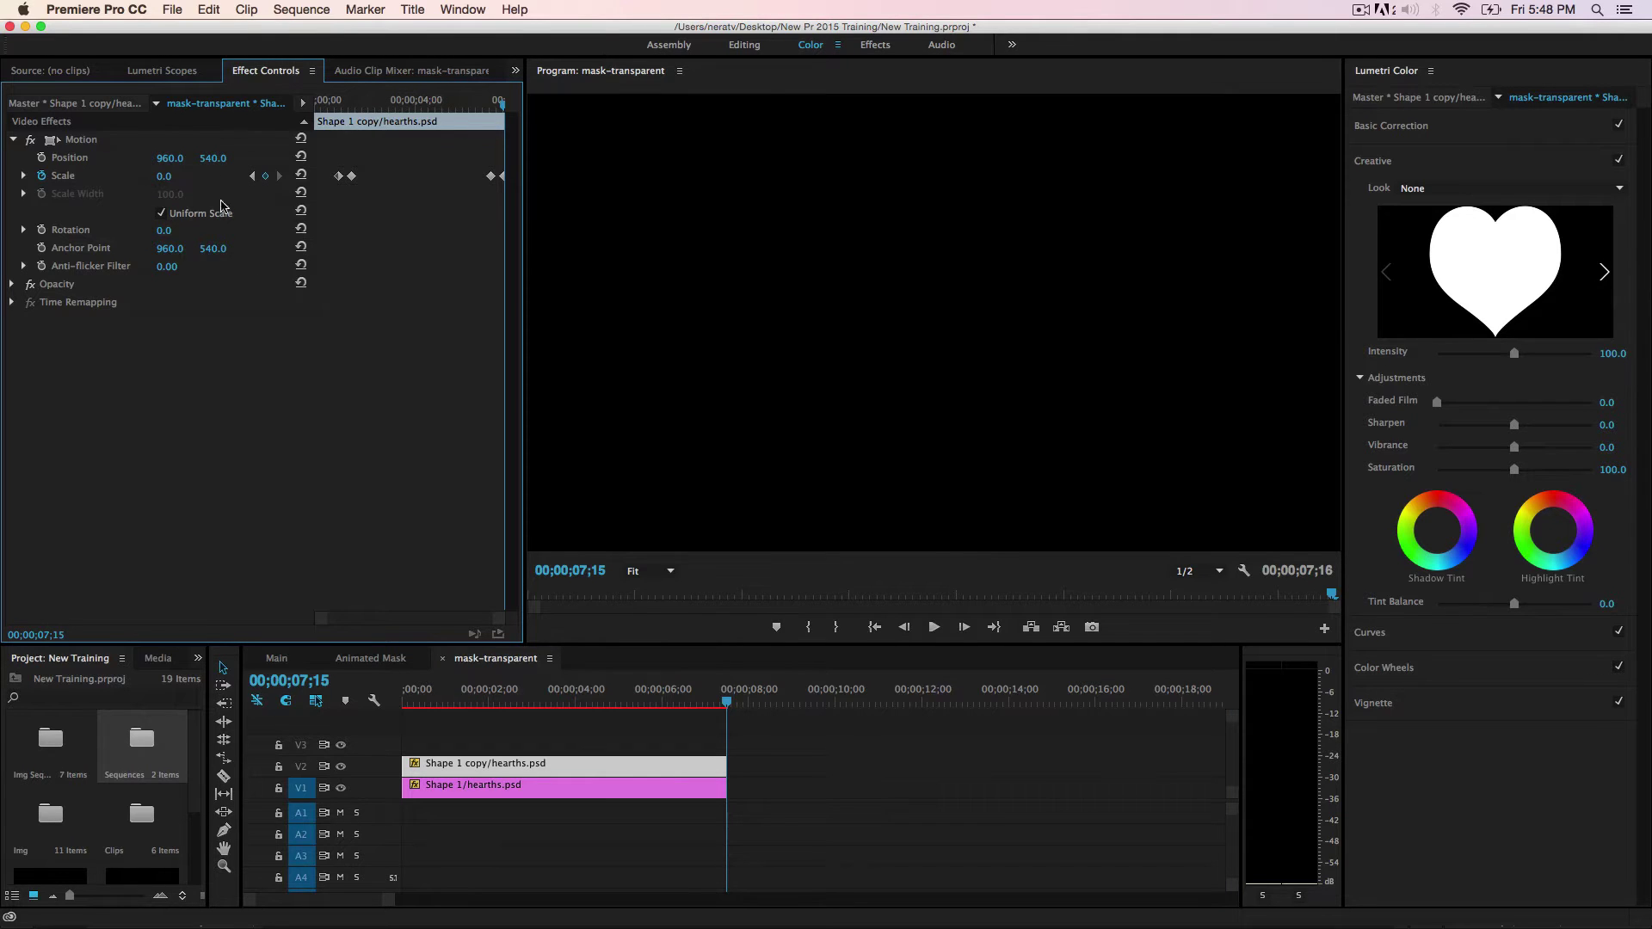
Step: Scrub through the mask-transparent sequence to check how the large heart grows and shrinks
click(613, 704)
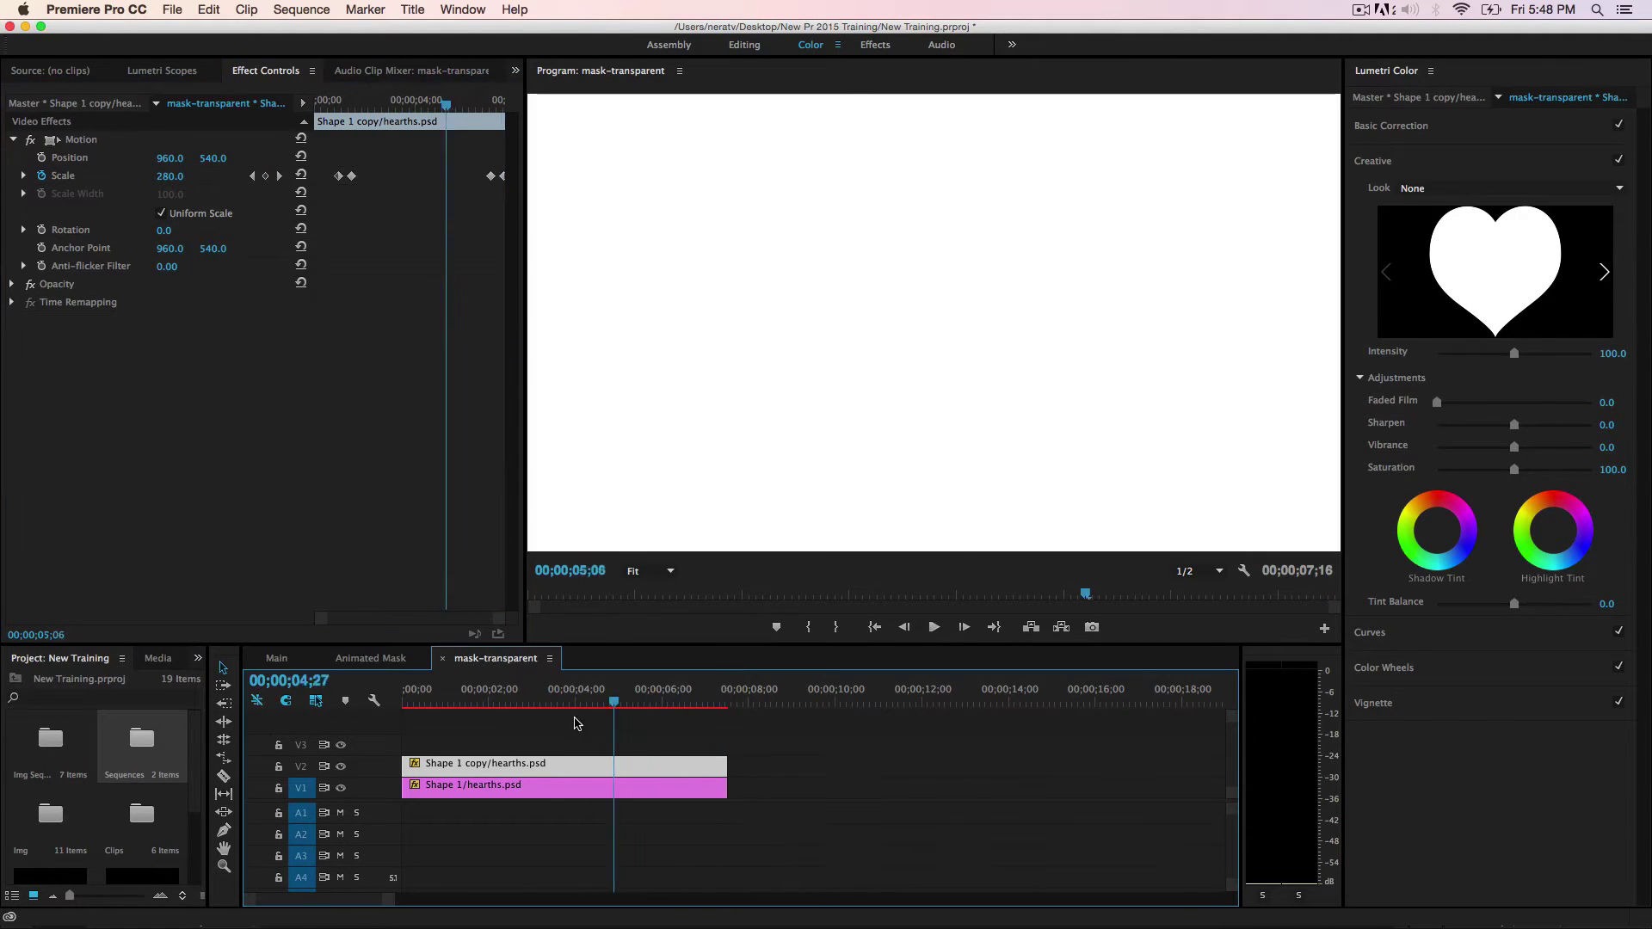
drag(576, 704, 723, 759)
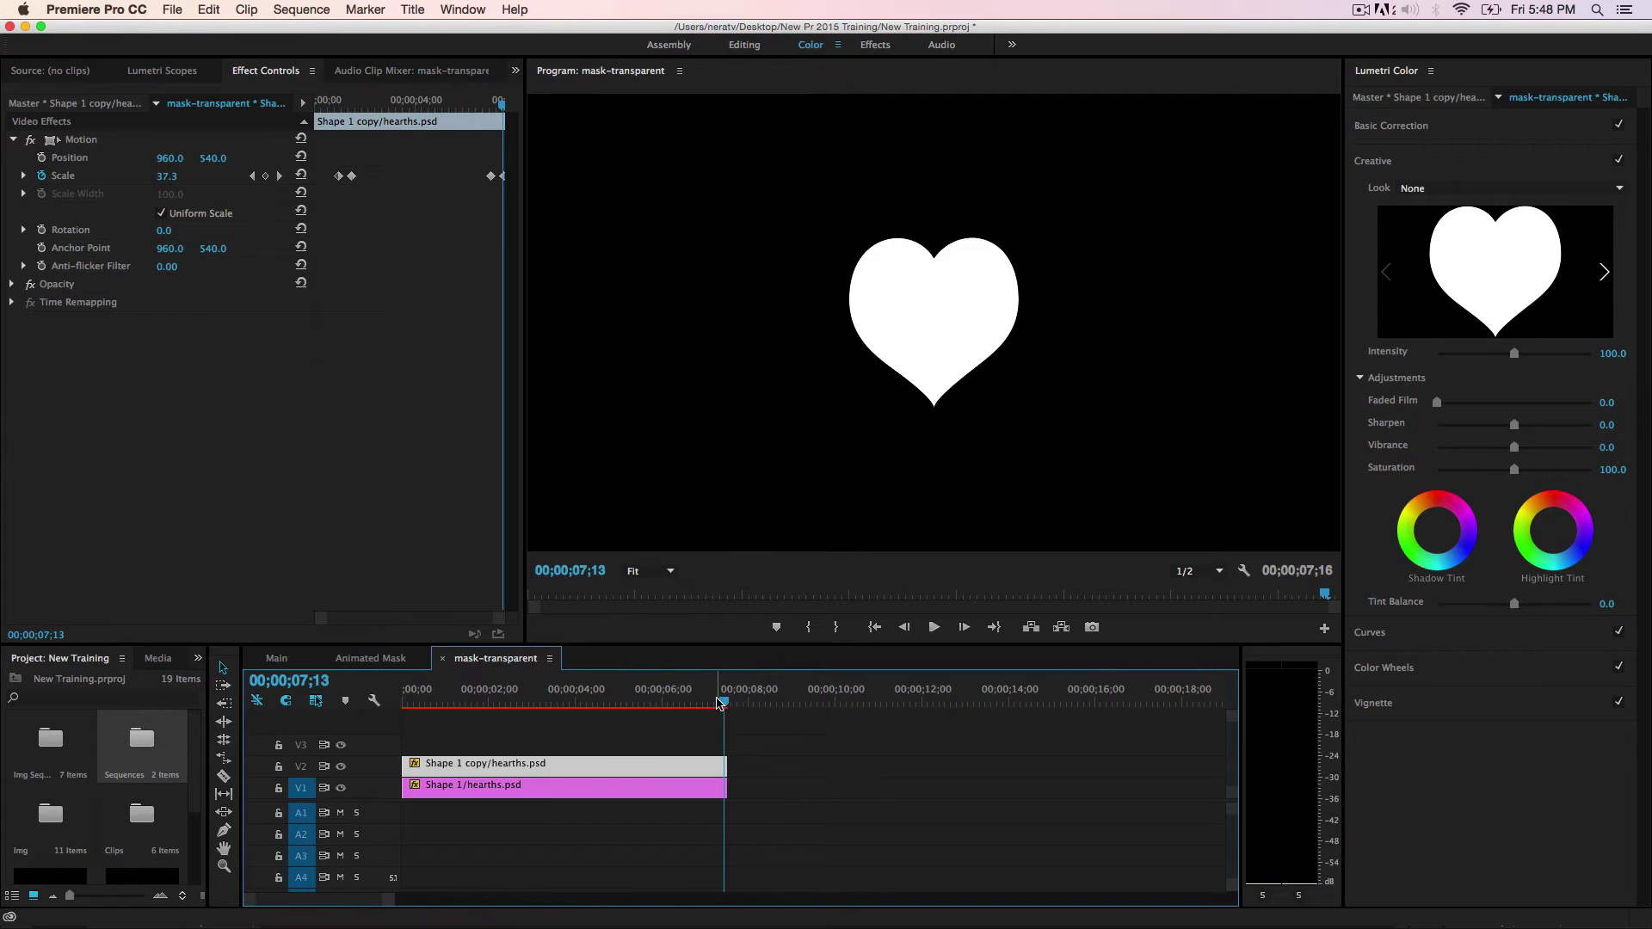
drag(607, 703, 398, 723)
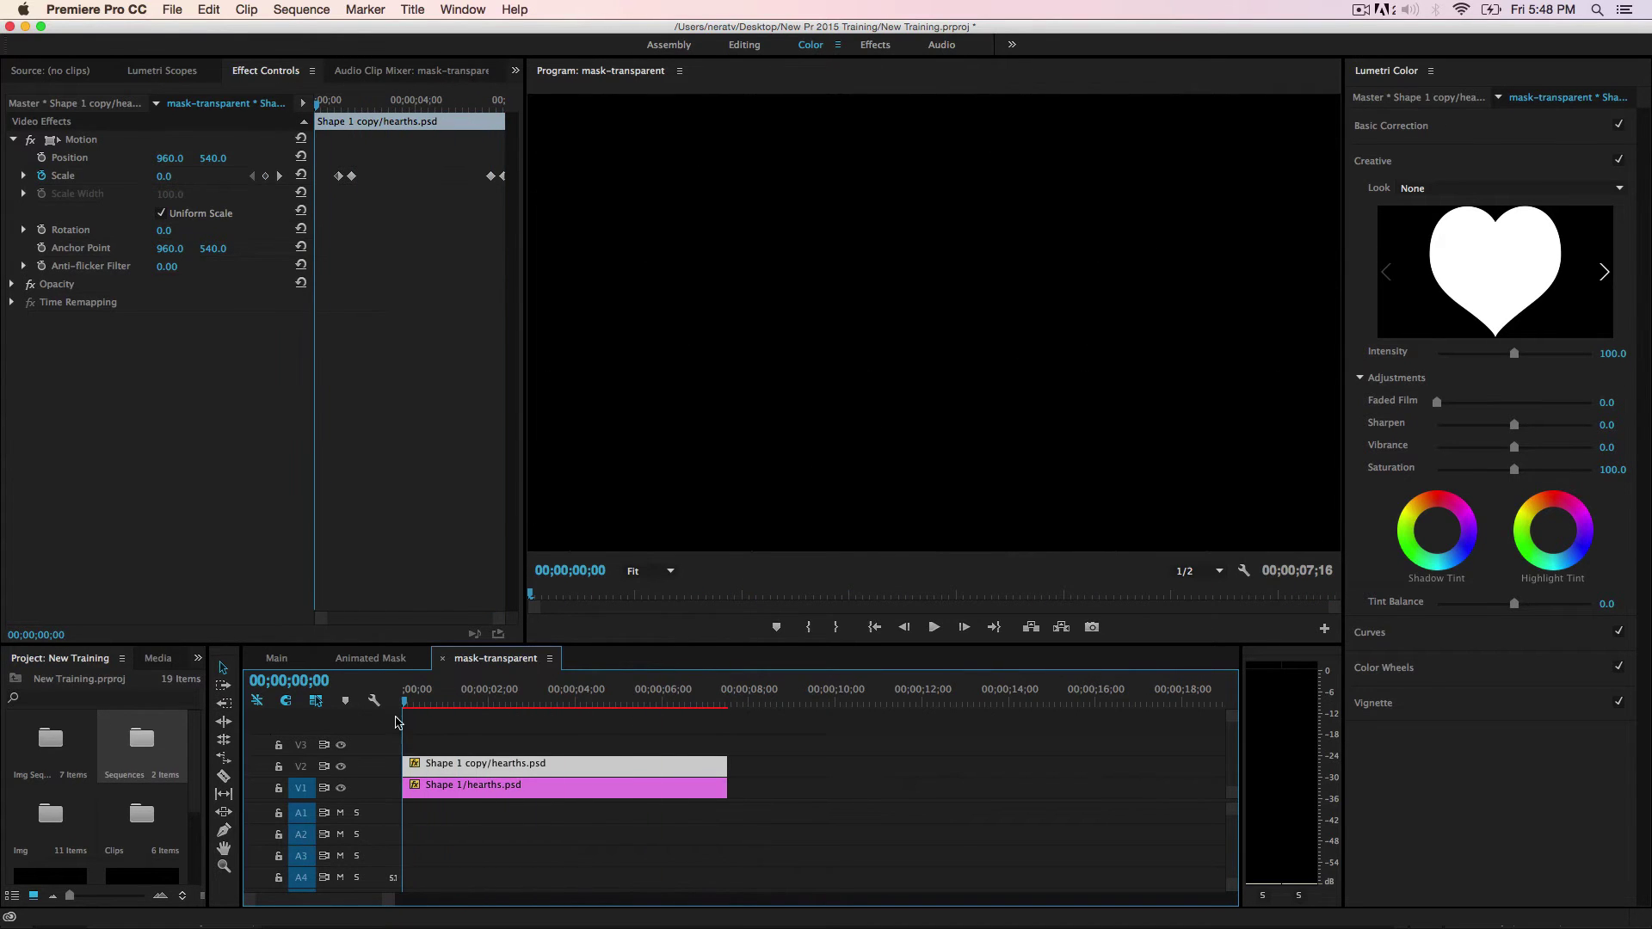
Step: Compare the heart reveal in the Main sequence with the animation in the mask-transparent sequence
click(277, 659)
mouse_move(540, 705)
mouse_down()
mouse_move(573, 707)
mouse_move(479, 718)
mouse_move(553, 726)
mouse_up()
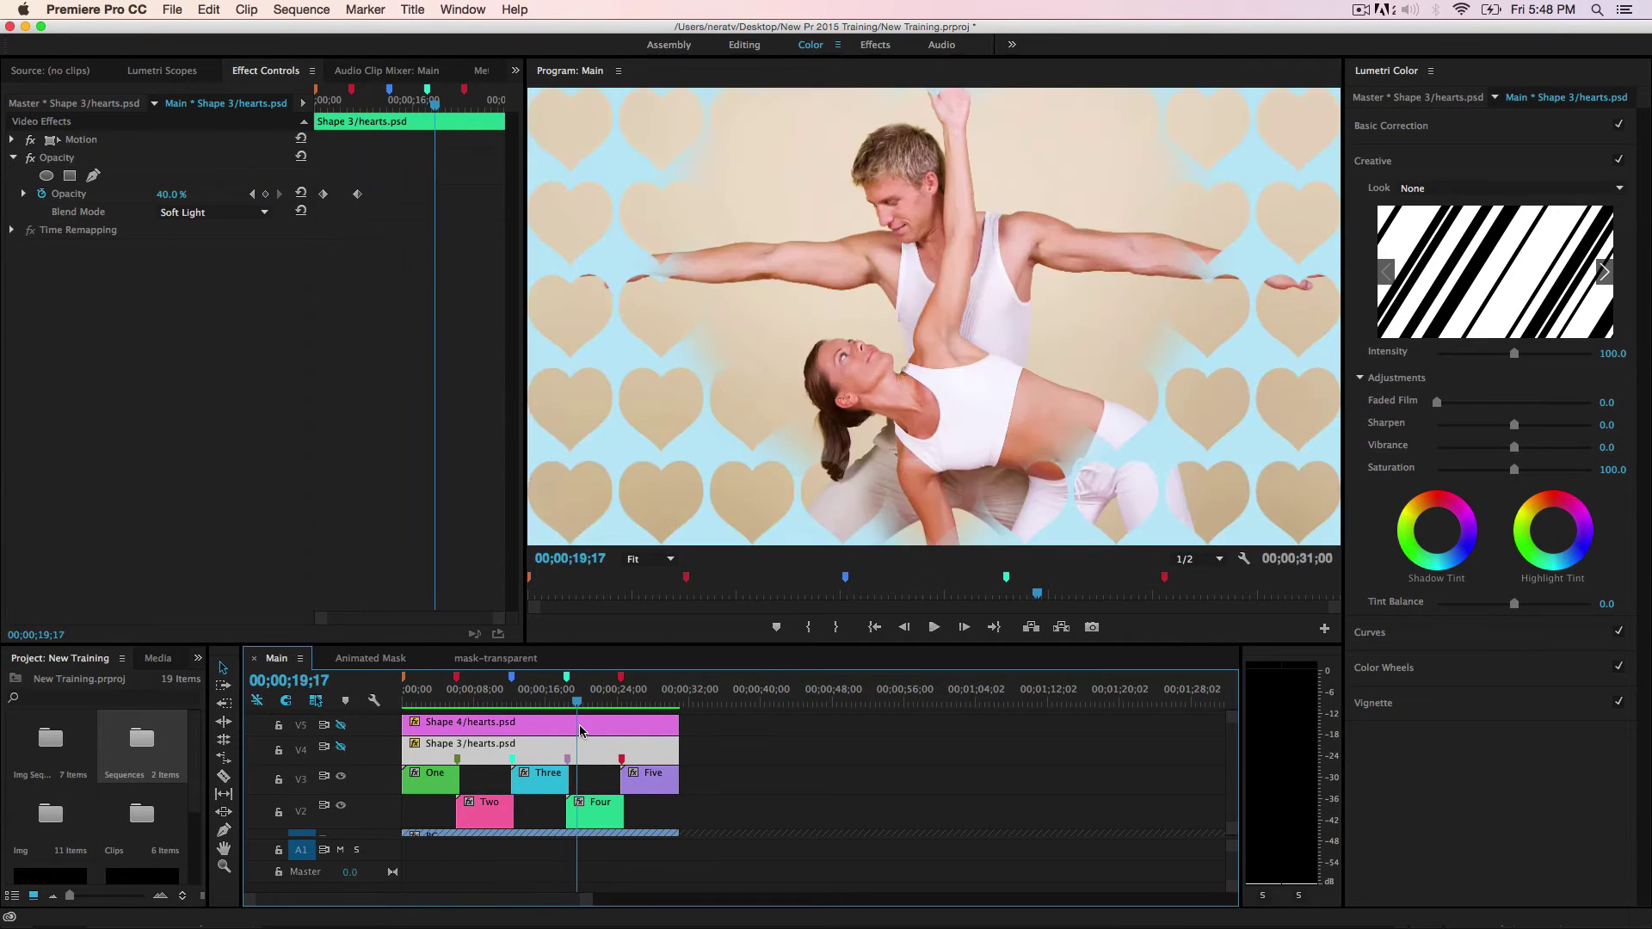
click(495, 659)
click(440, 703)
drag(446, 708, 447, 719)
click(276, 659)
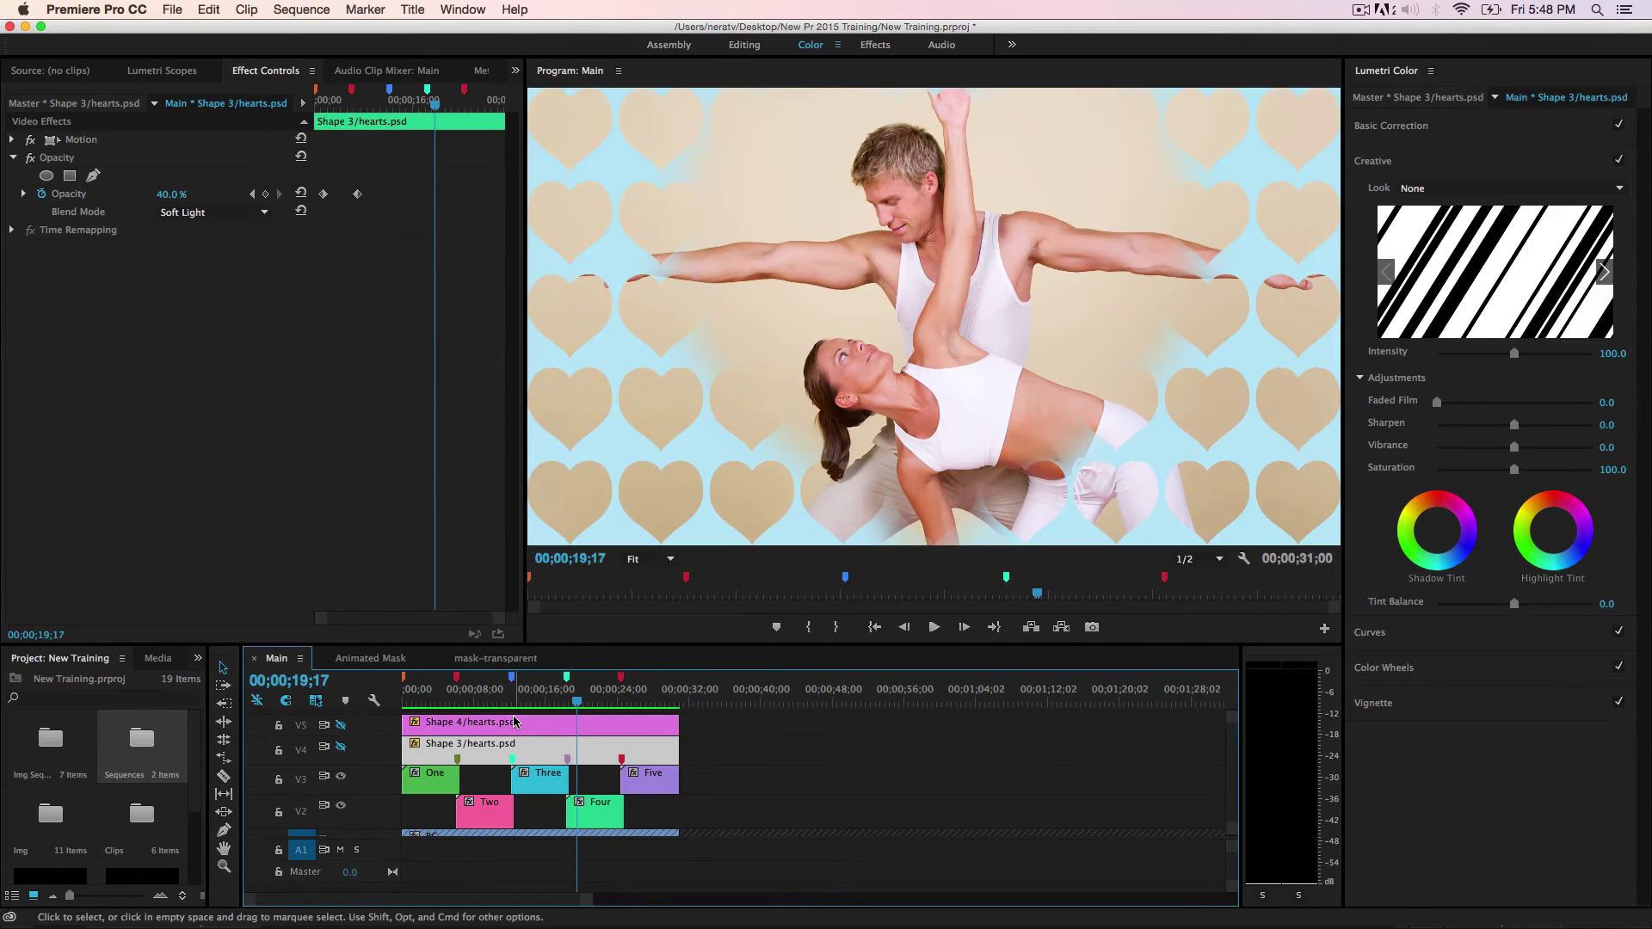
mouse_move(549, 701)
mouse_down()
mouse_move(496, 701)
mouse_move(535, 701)
mouse_up()
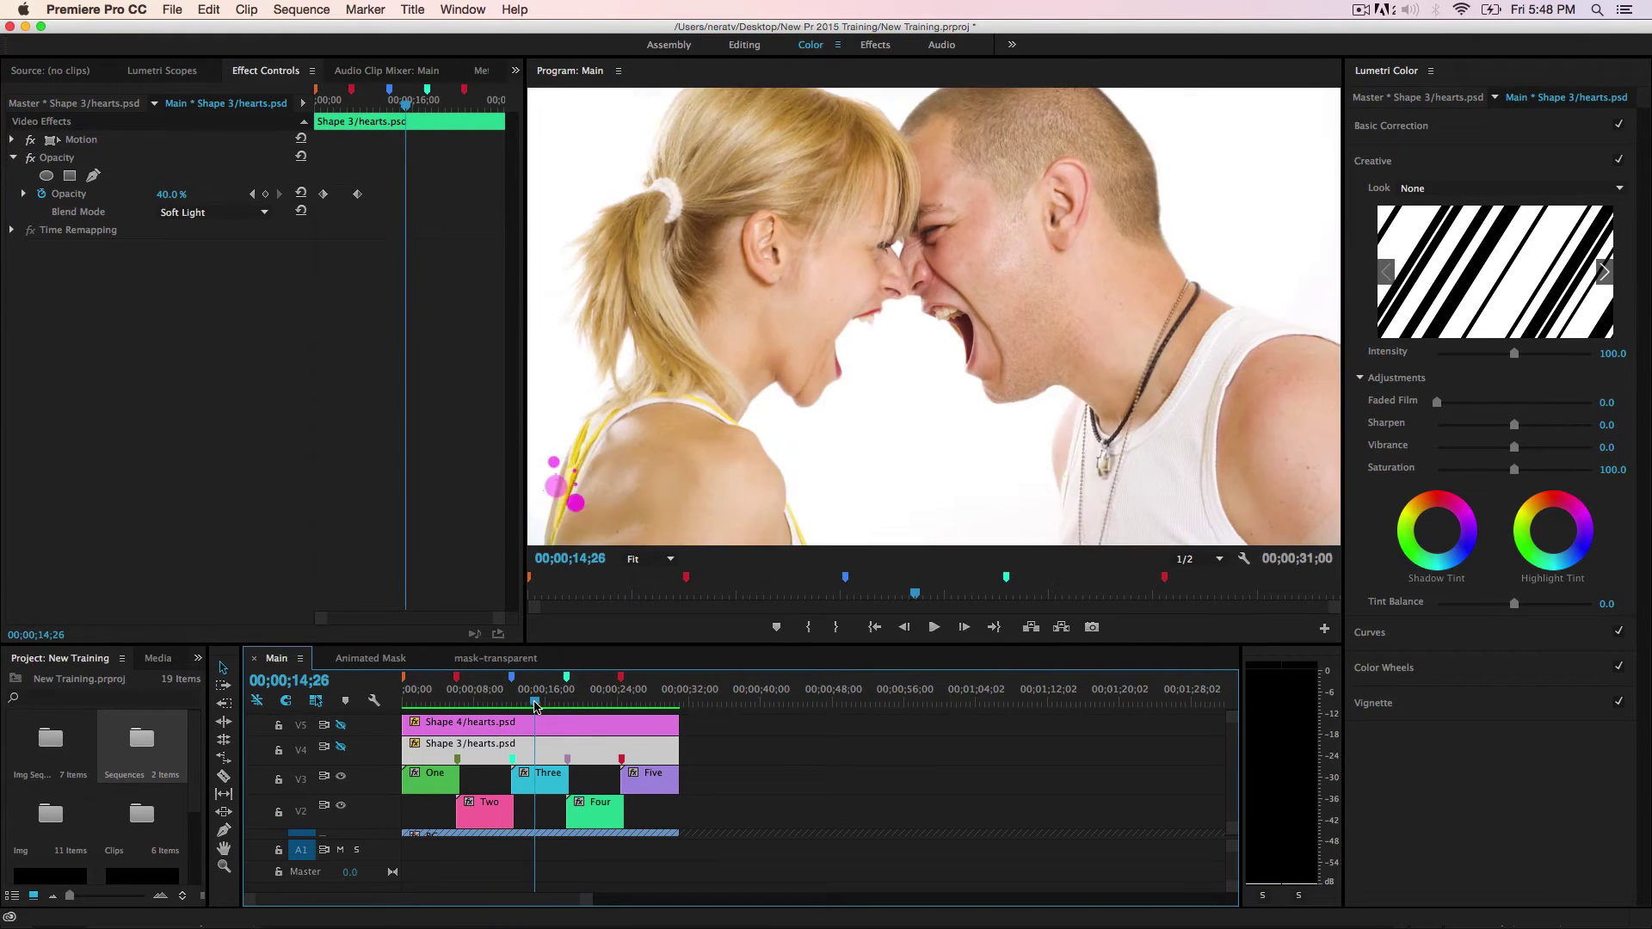
click(481, 660)
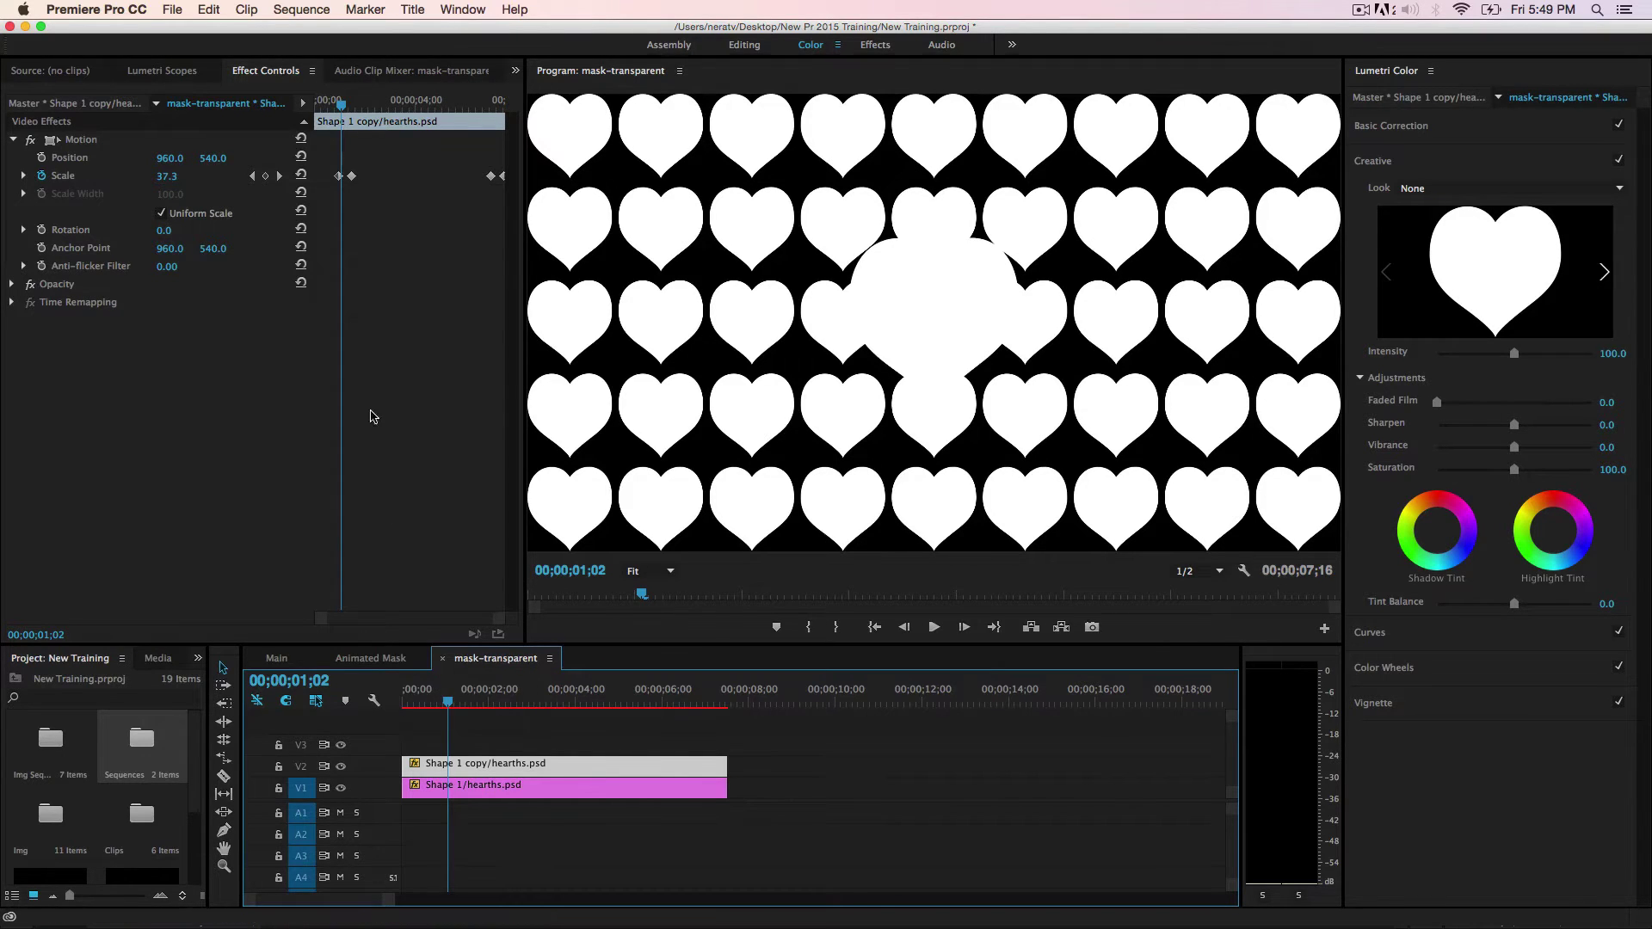
Step: Render the mask-transparent sequence's preview with no clip selected, and review the playback
click(585, 743)
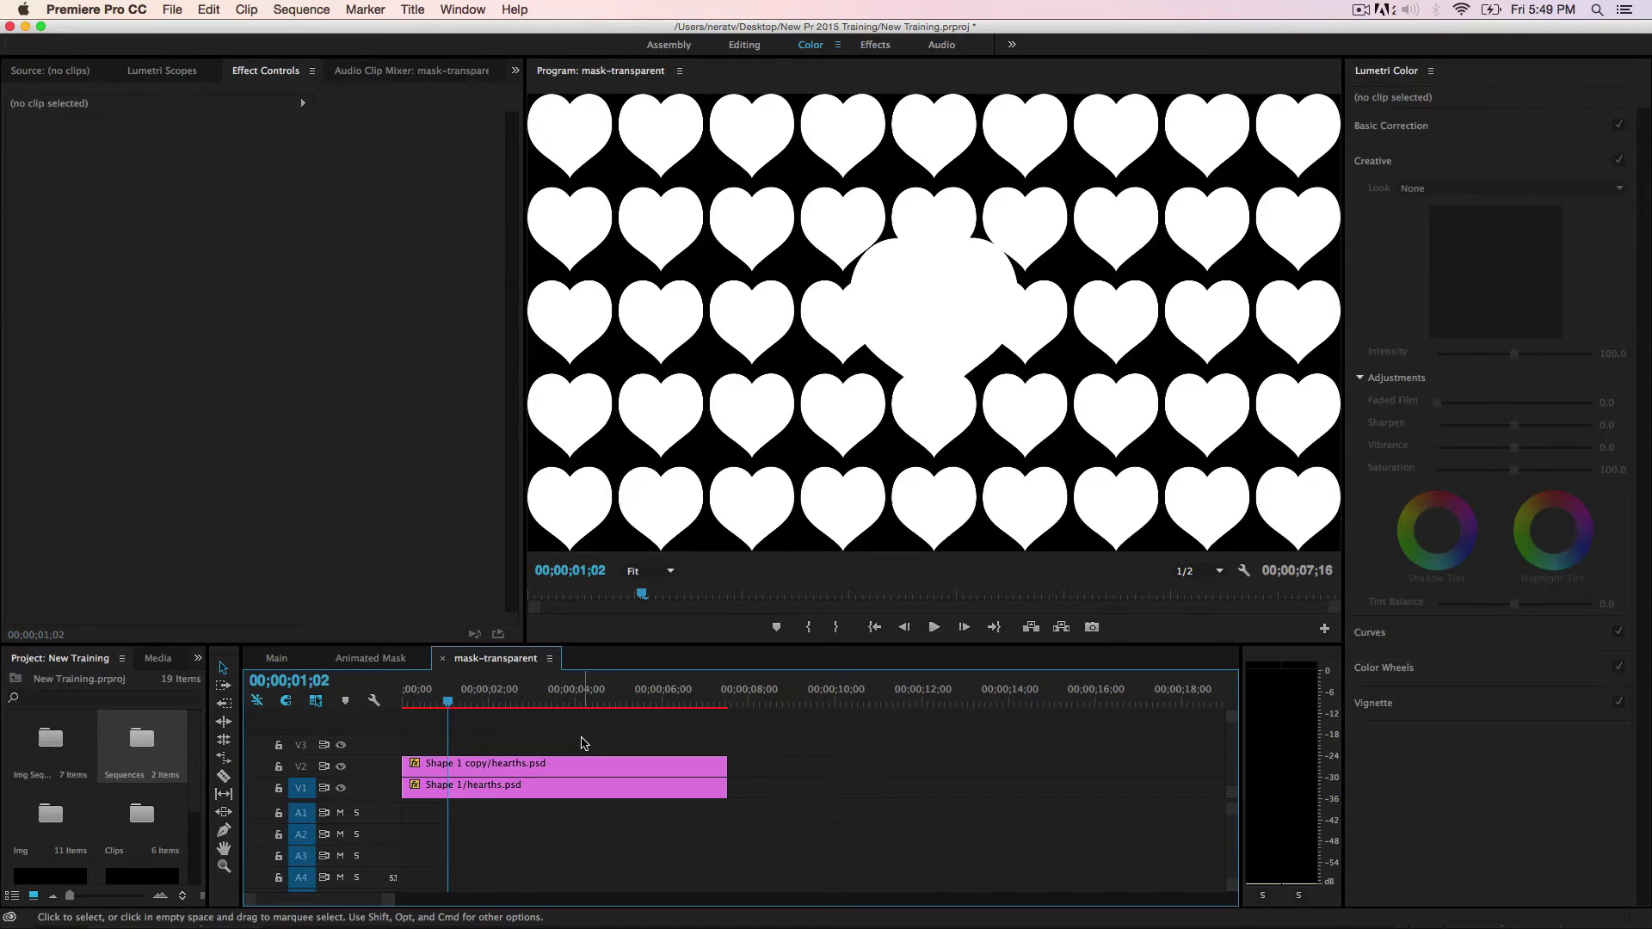
key(Return)
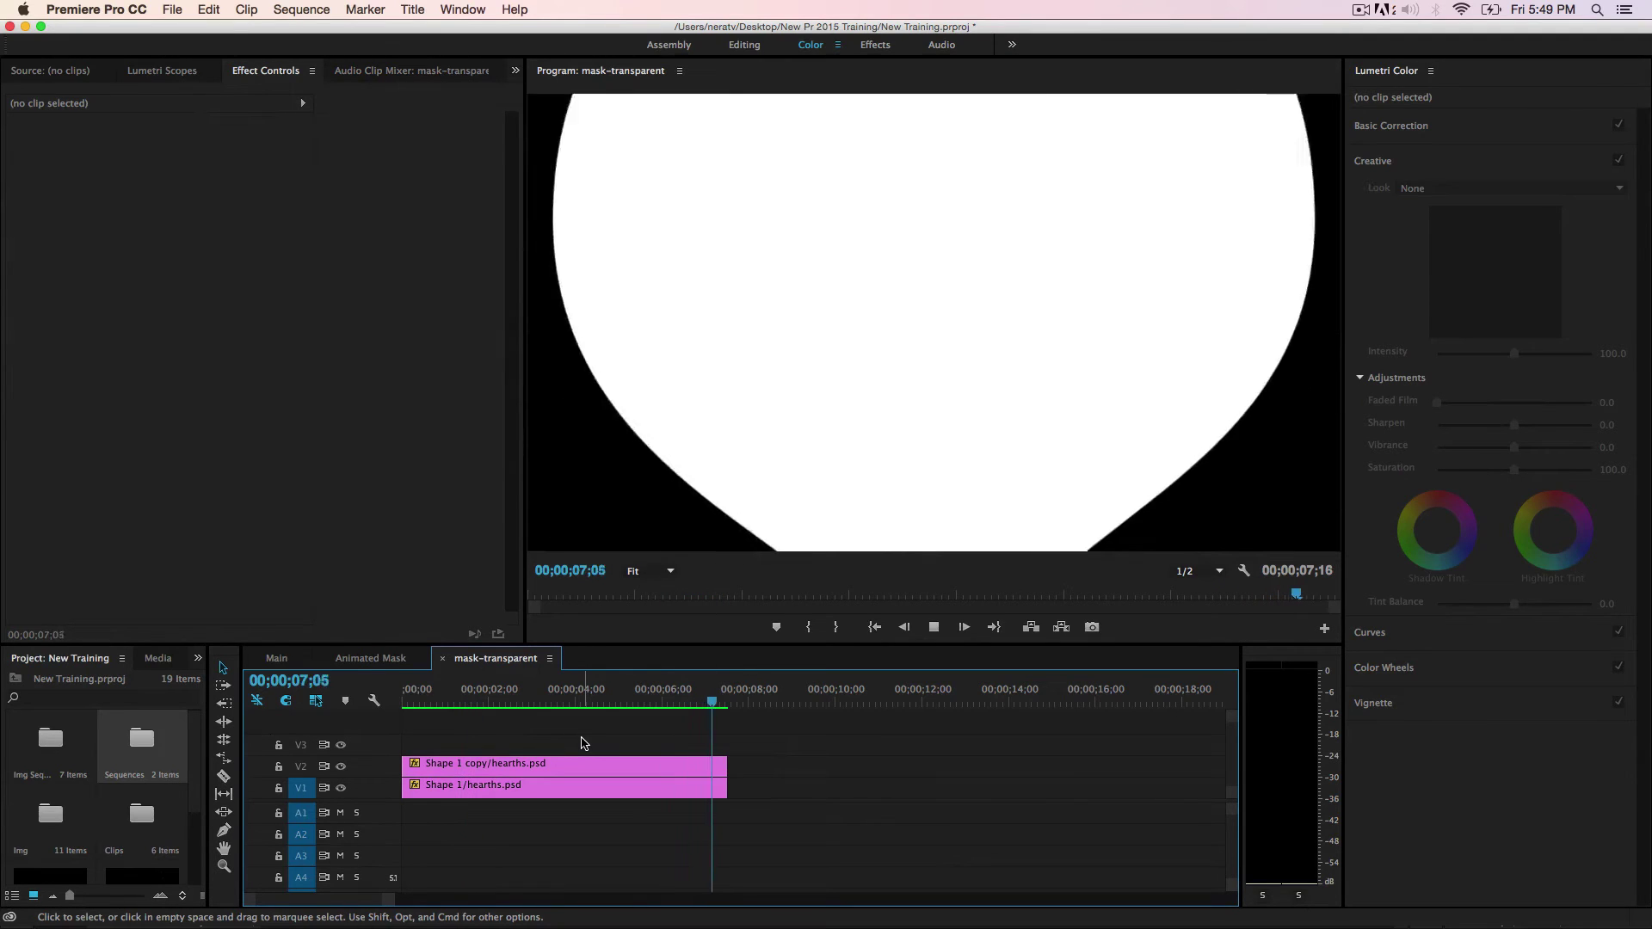
drag(602, 694, 547, 693)
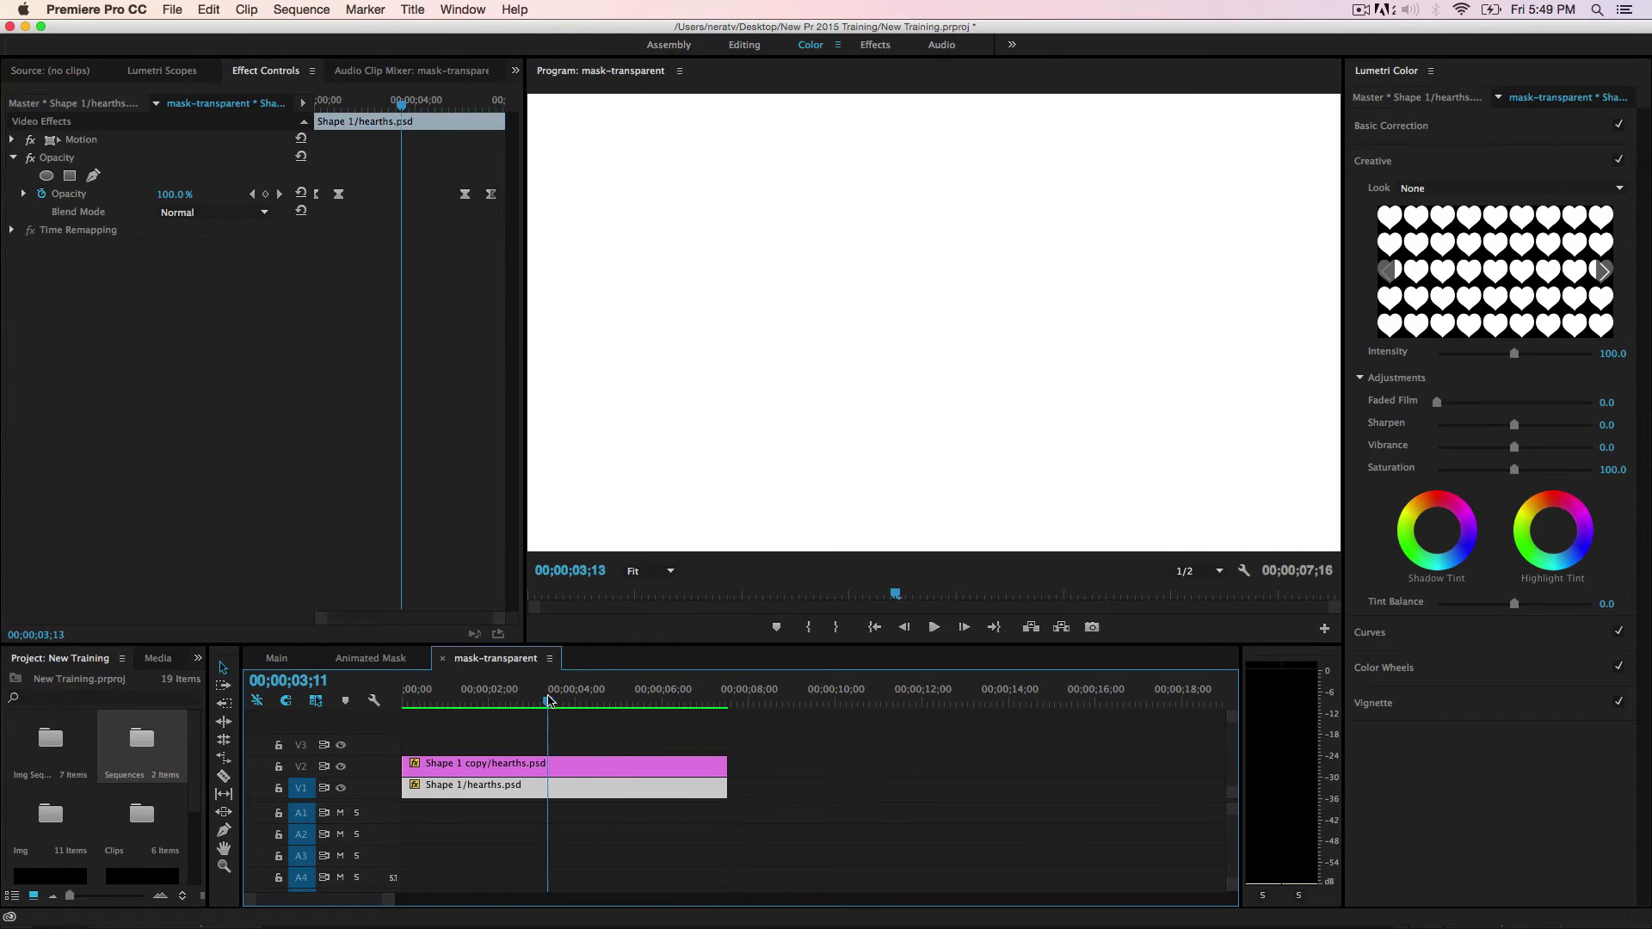
Step: Open the media export settings for the mask-transparent sequence and choose QuickTime as the format
click(173, 12)
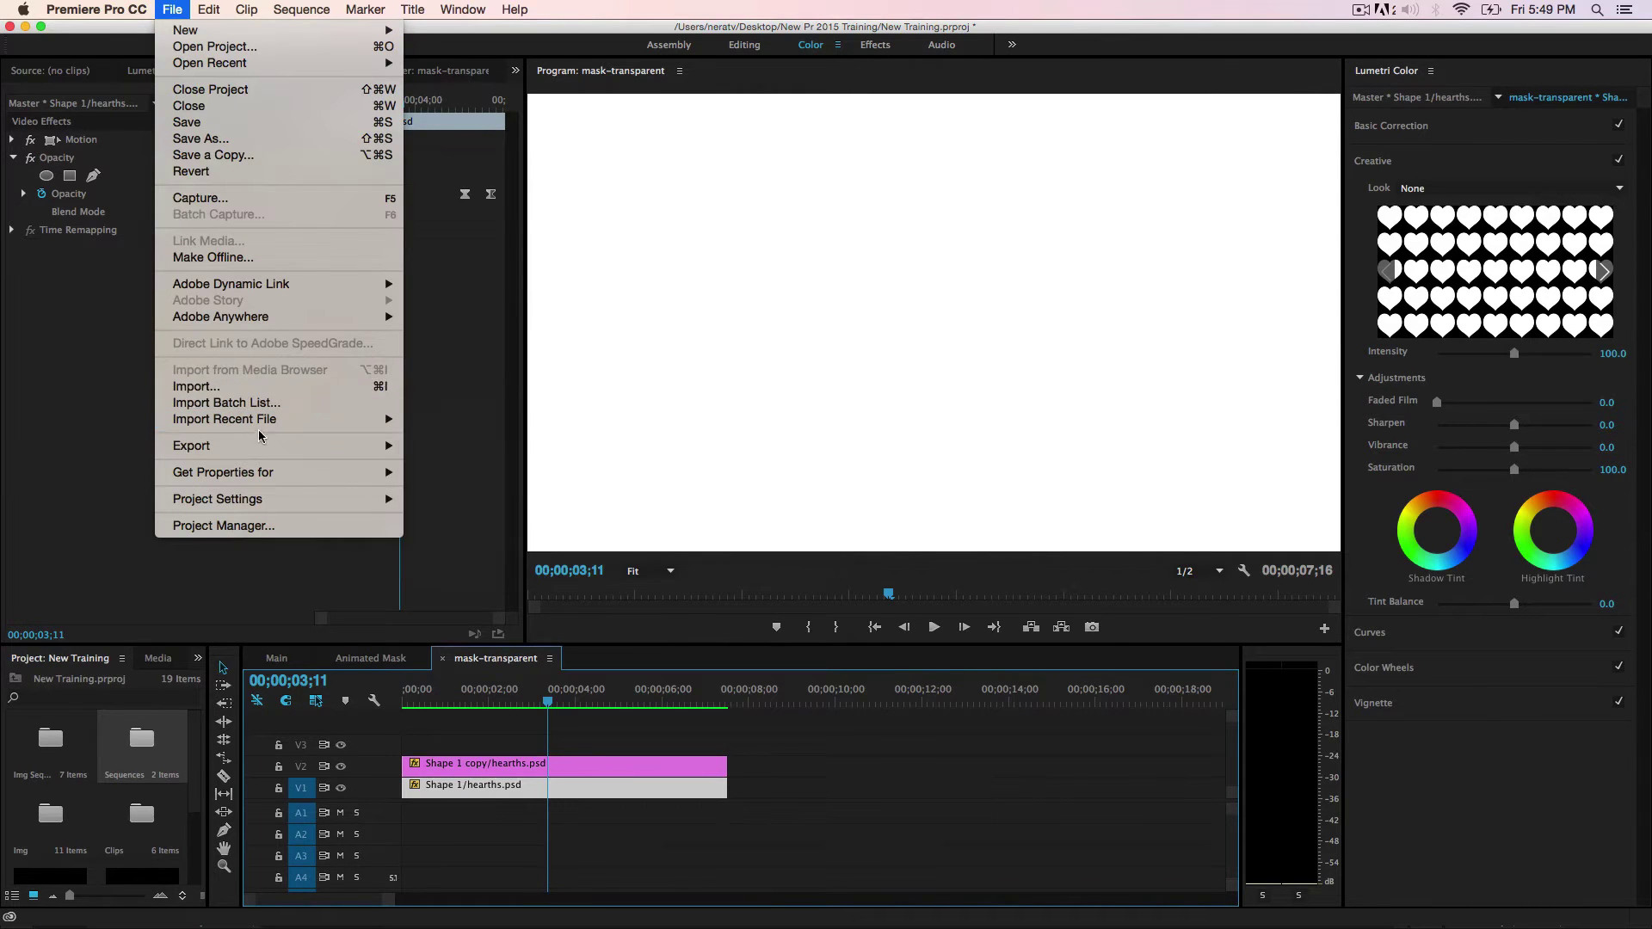
mouse_move(253, 452)
click(506, 448)
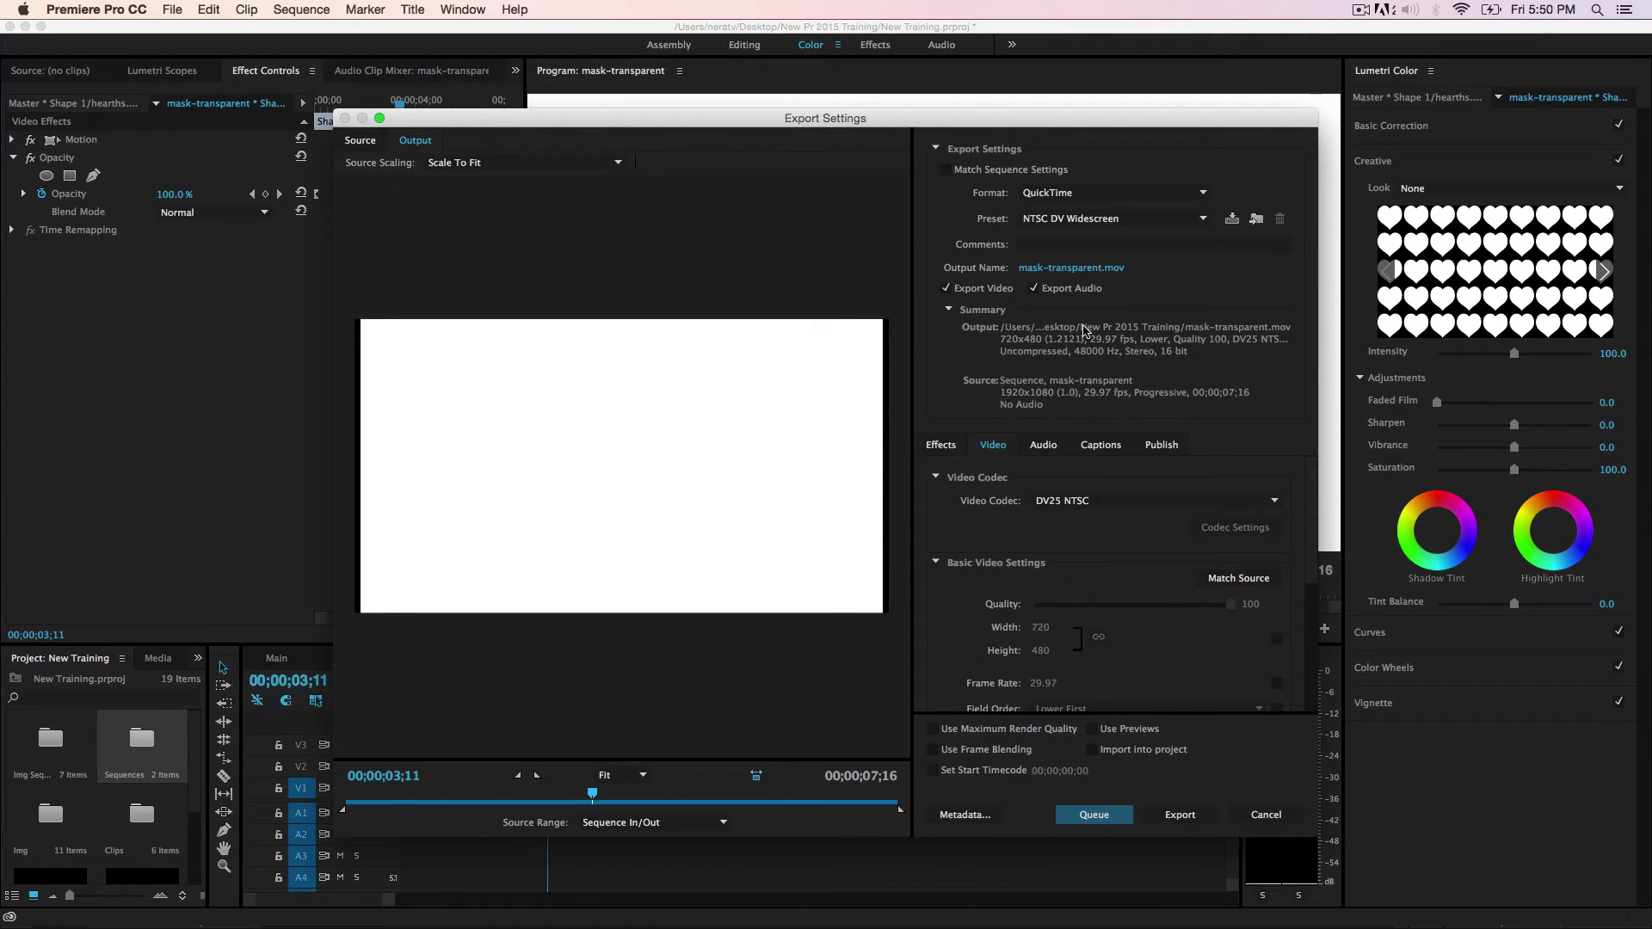
click(1051, 195)
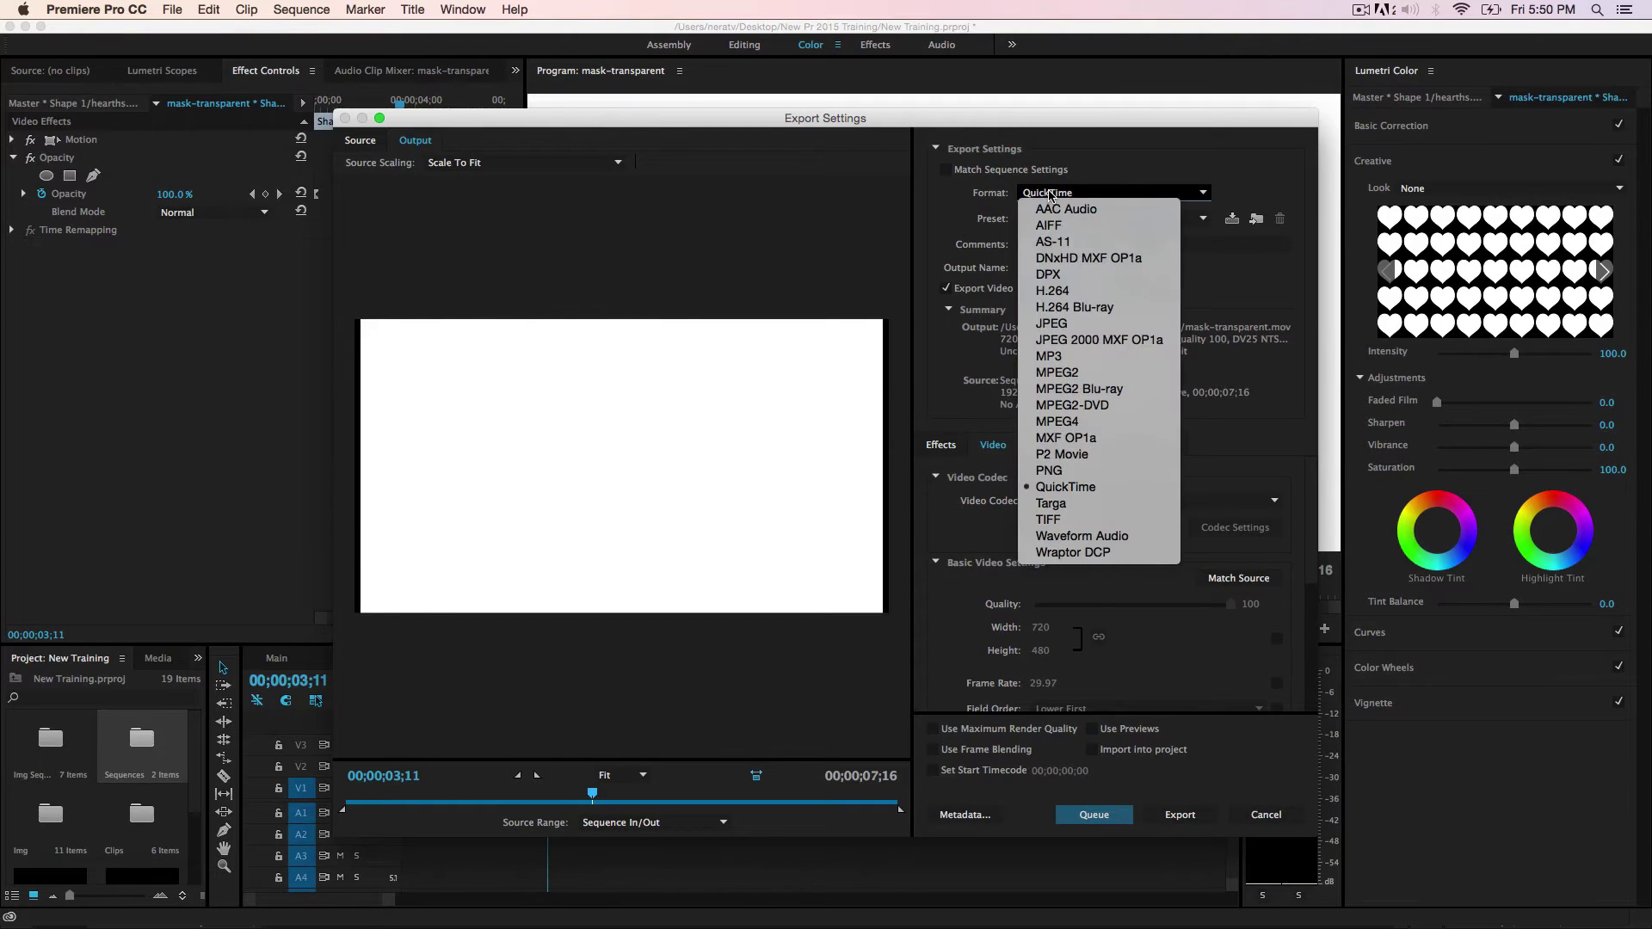
click(1071, 488)
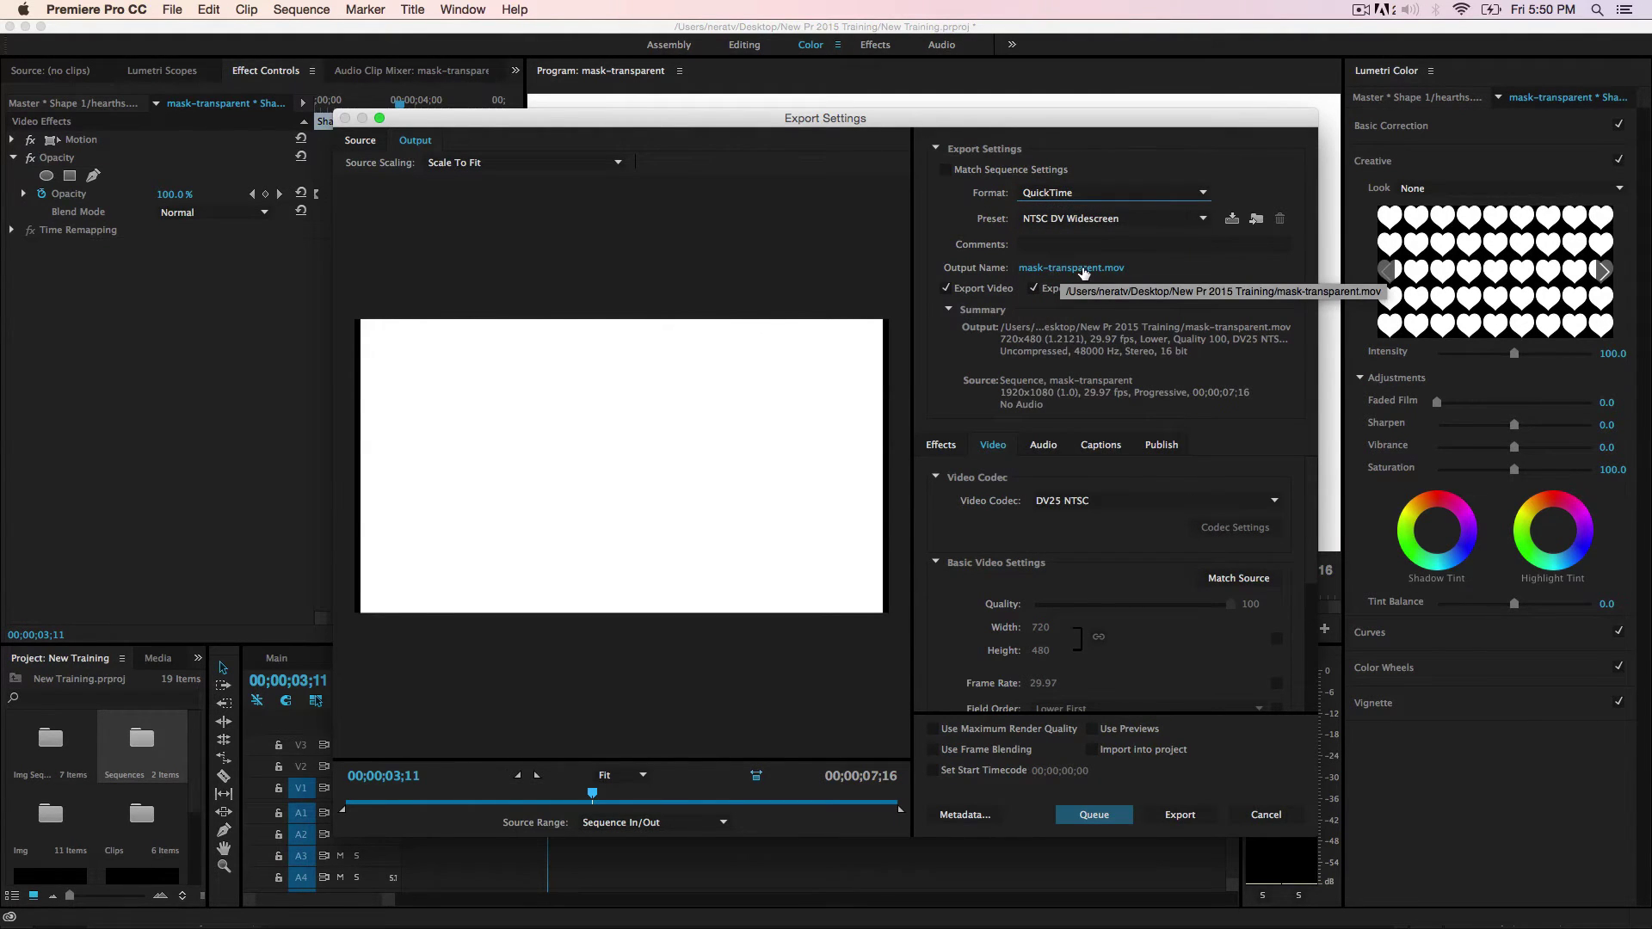
click(1081, 270)
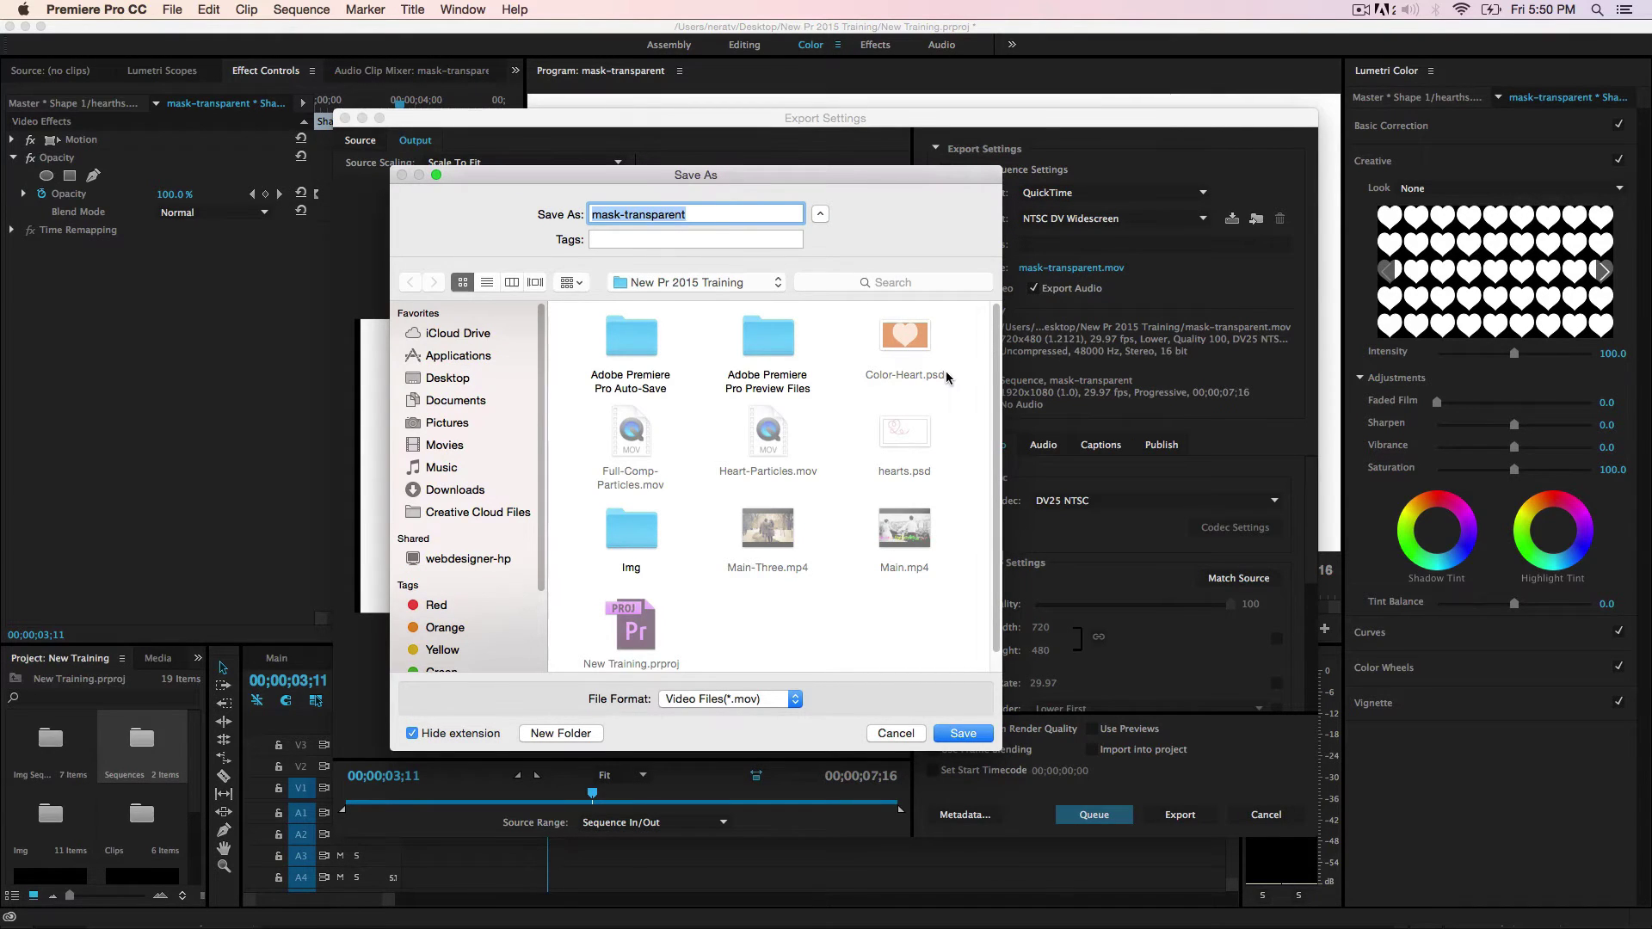
click(902, 736)
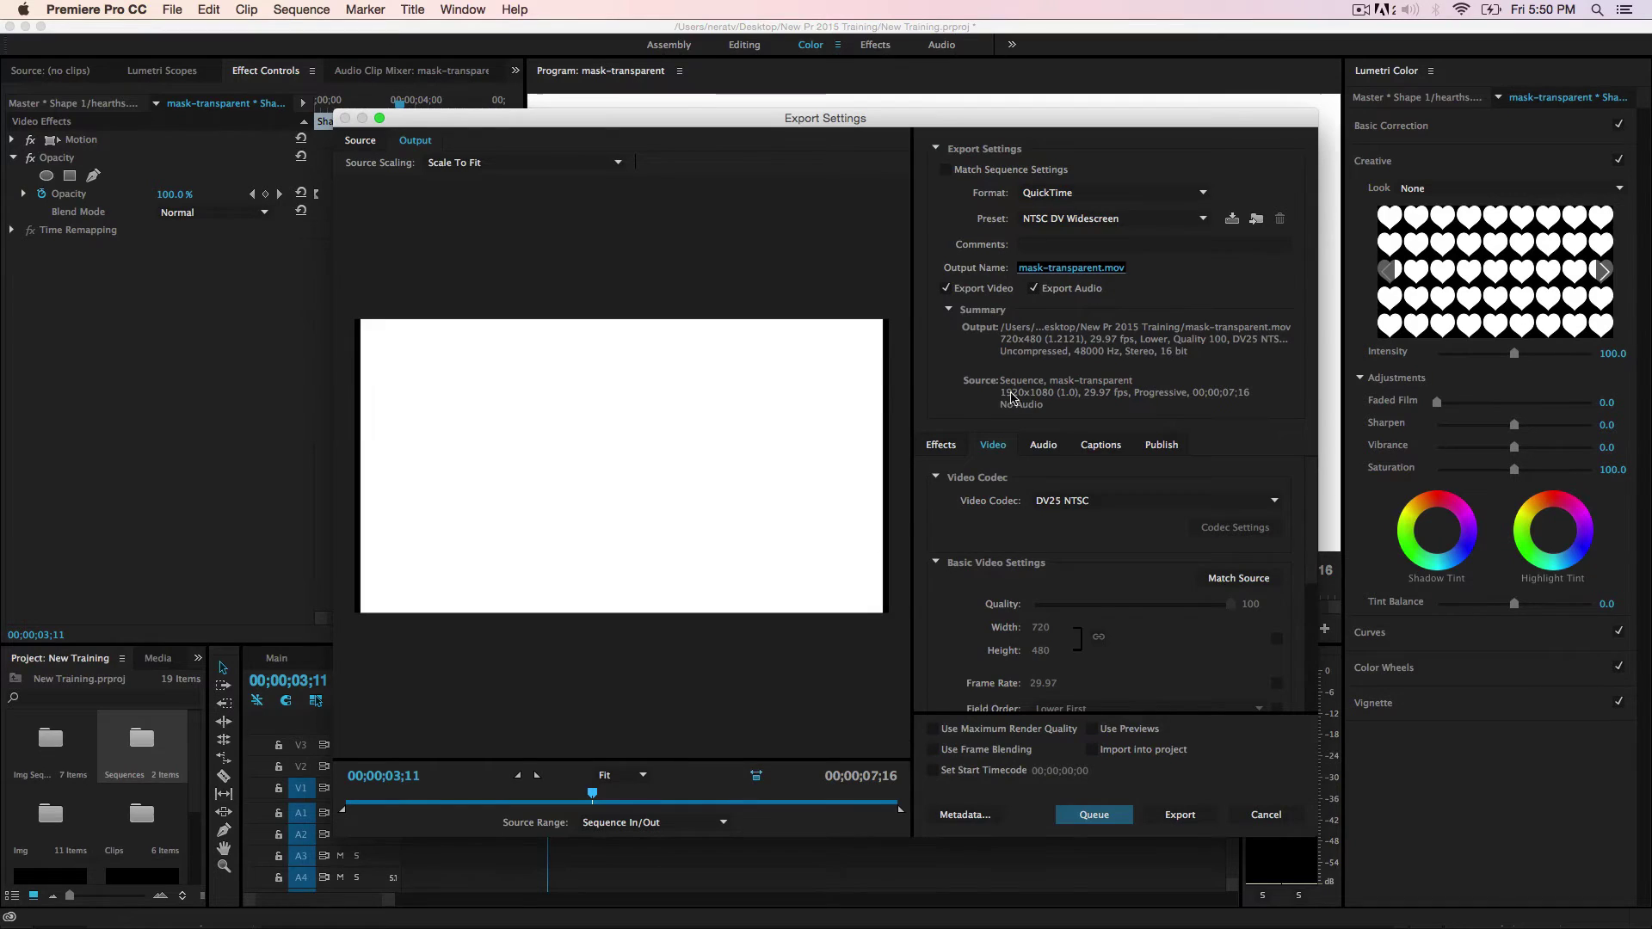
Step: Exclude audio from the export and set the video codec to Animation
click(1033, 291)
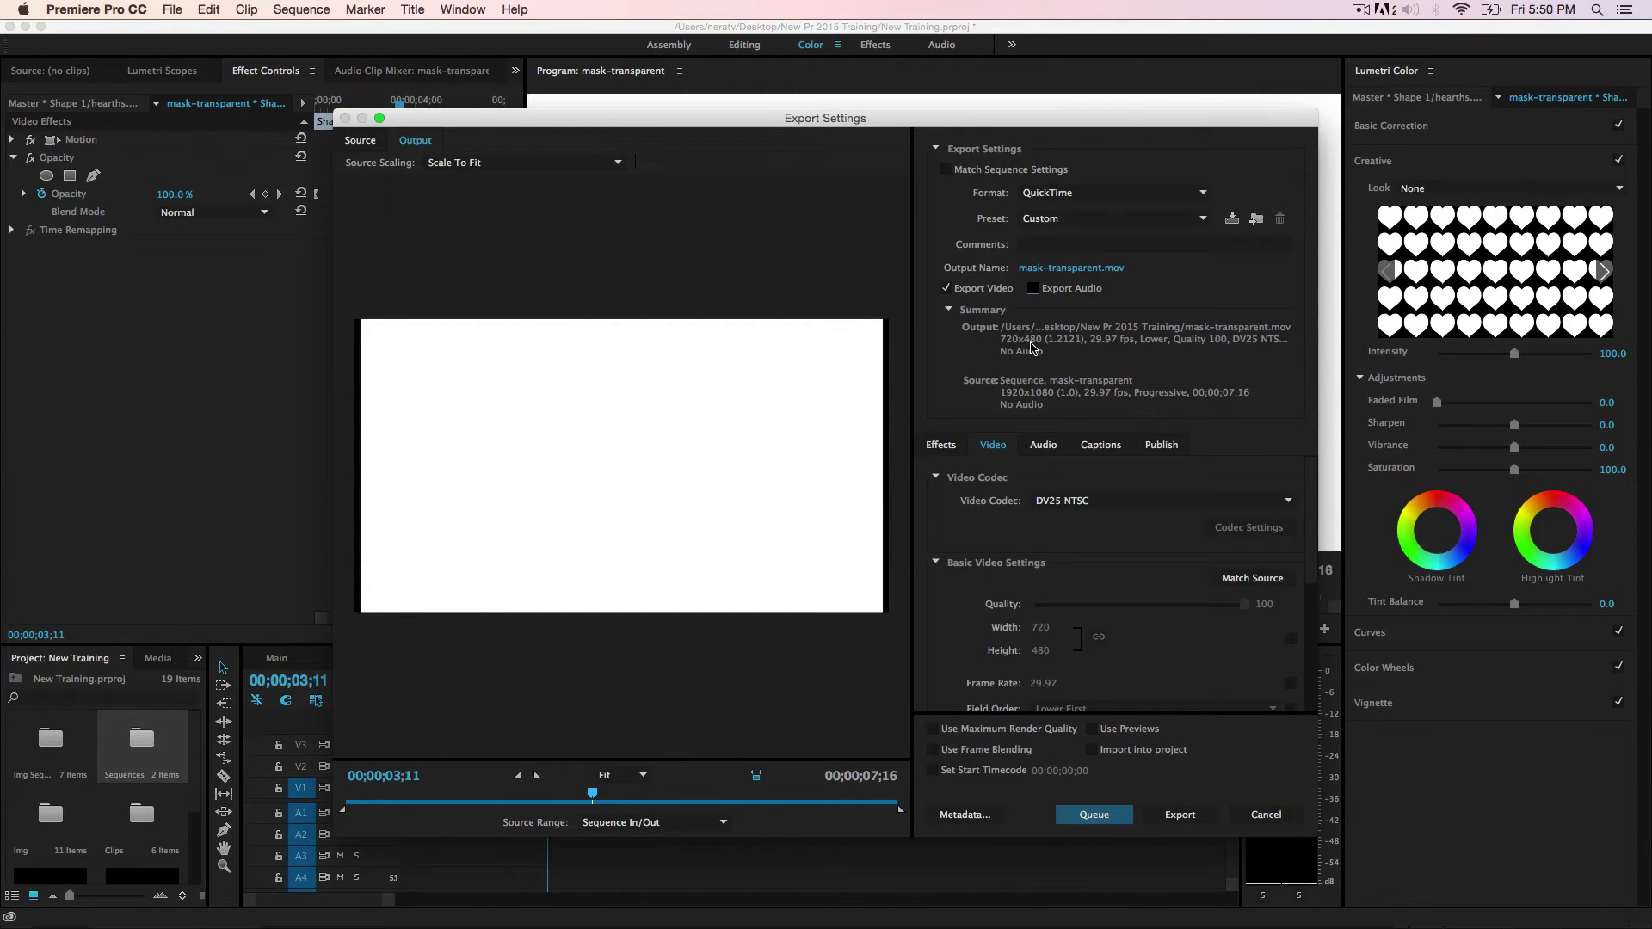
click(1081, 502)
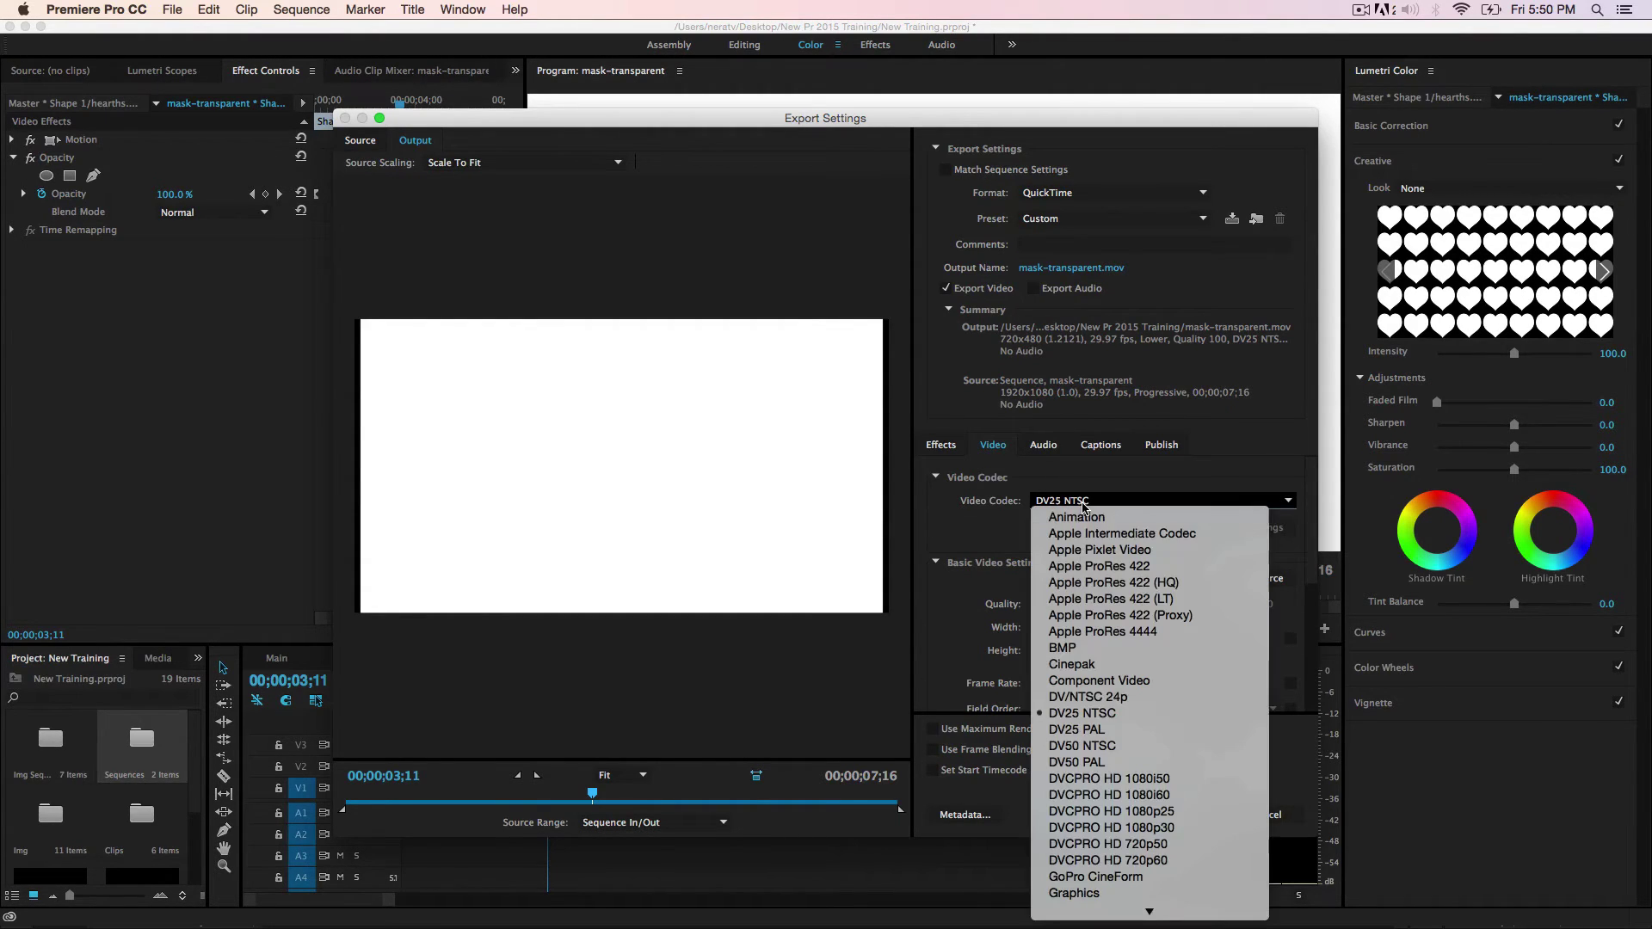
click(1082, 517)
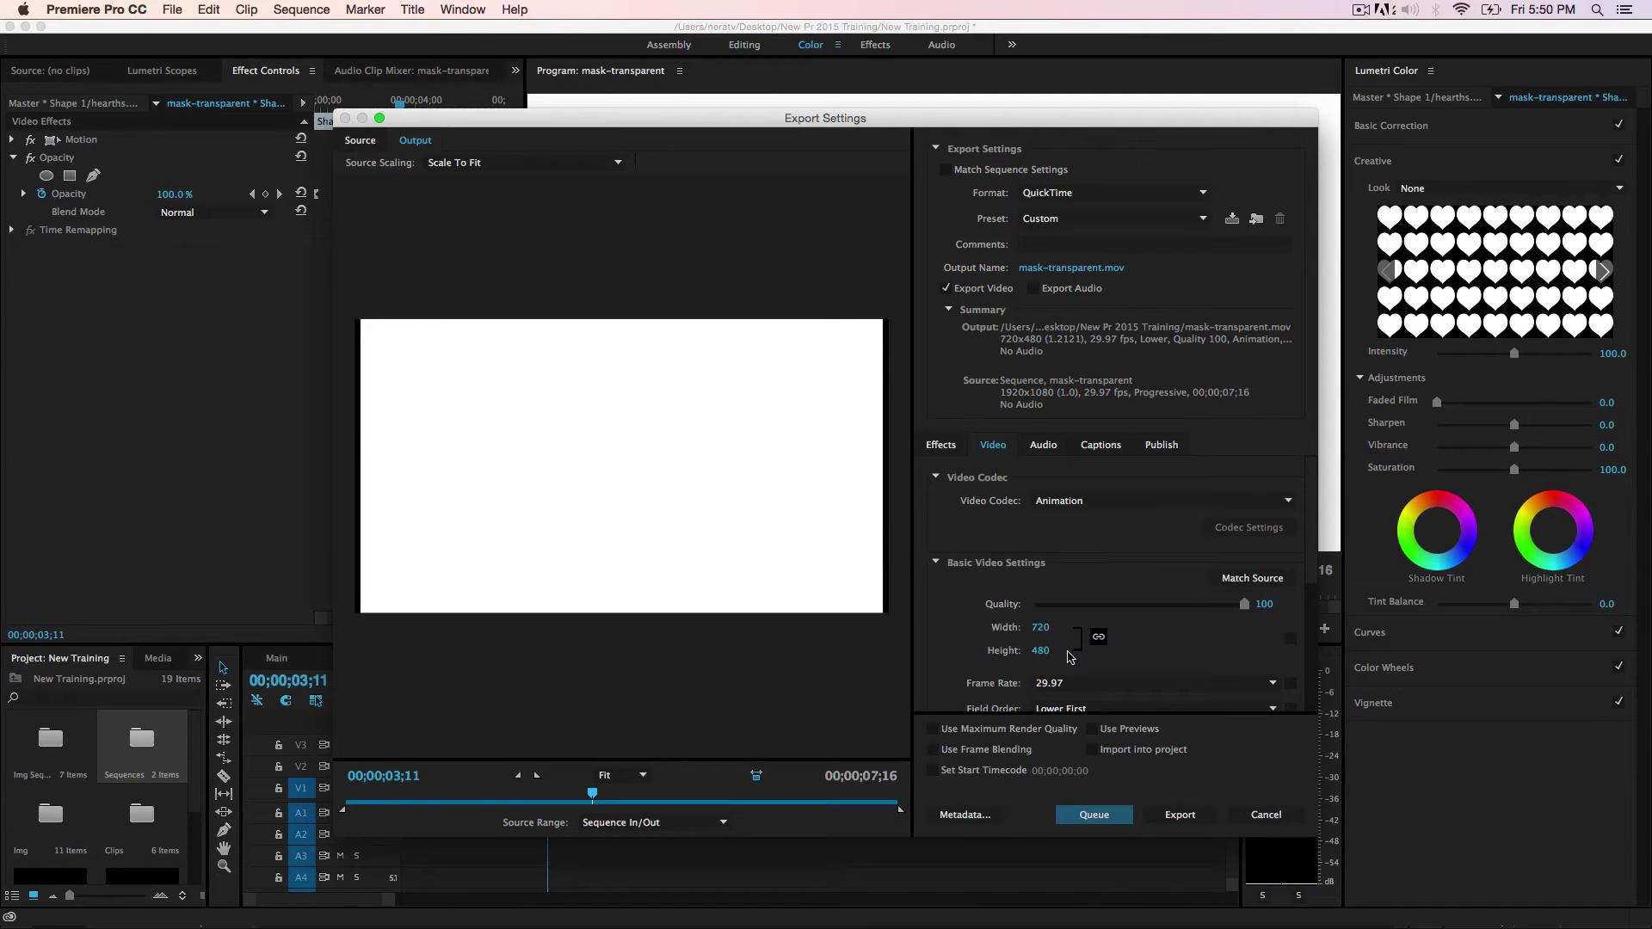
Step: Unlink the export's width and height, and set the frame size to 1920 by 1080
click(1099, 639)
click(1051, 634)
text(1,)
text(920)
click(1041, 651)
text(1080)
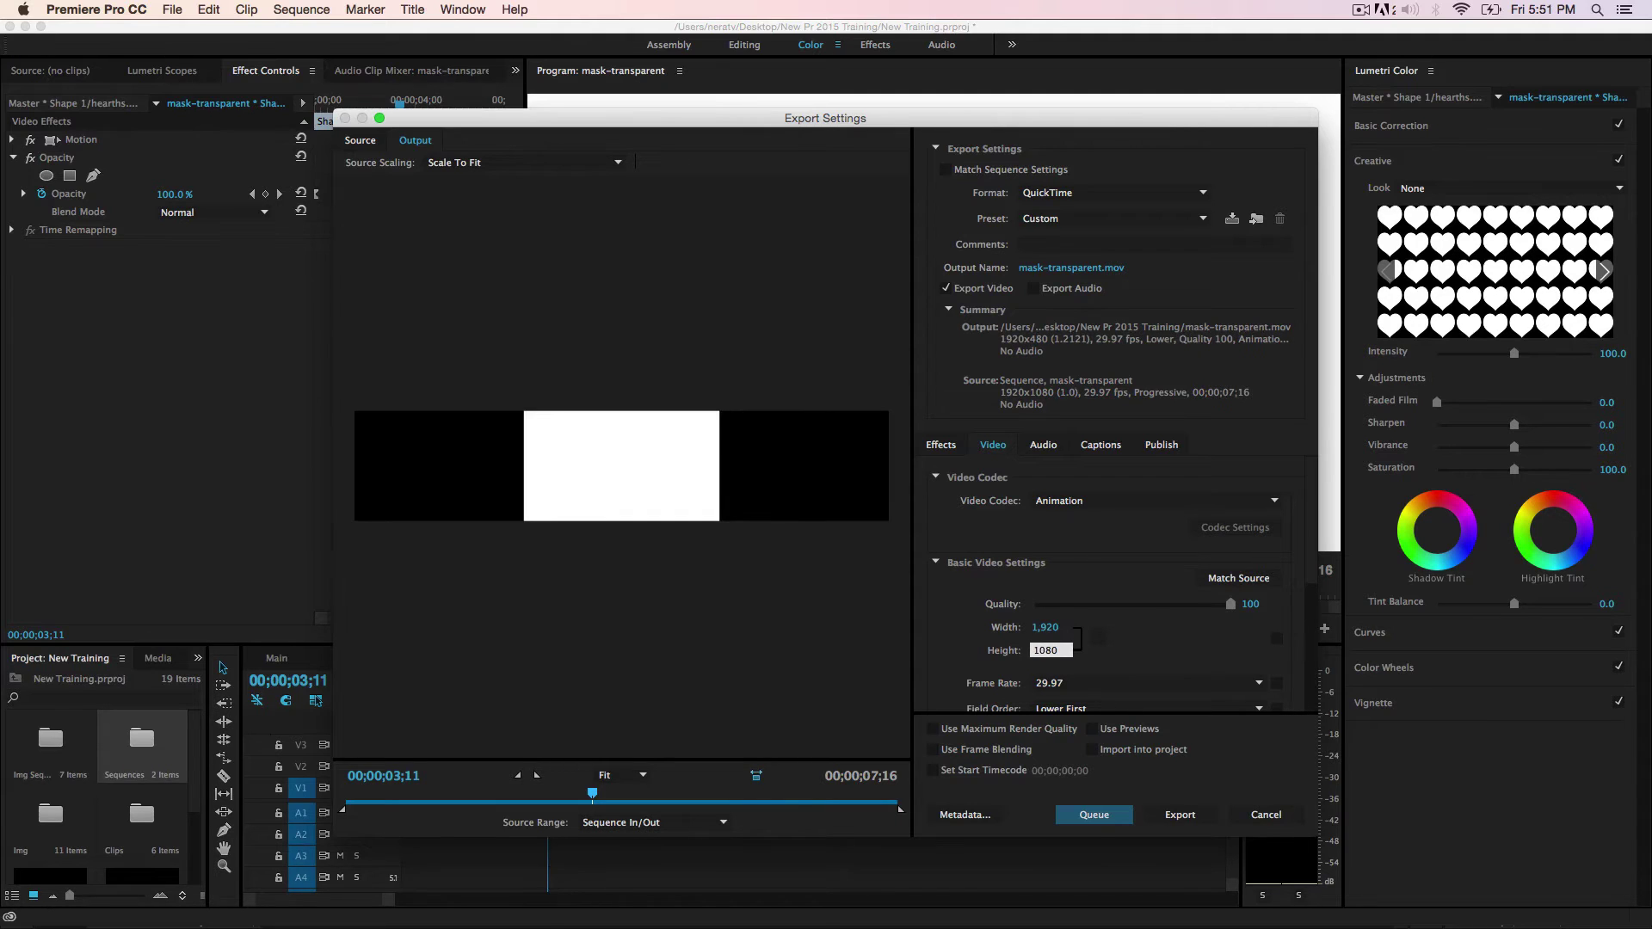
key(Return)
Step: Set the export's colour depth to 32 bit and its pixel aspect ratio to Square Pixels (1.0)
drag(1313, 565, 1305, 635)
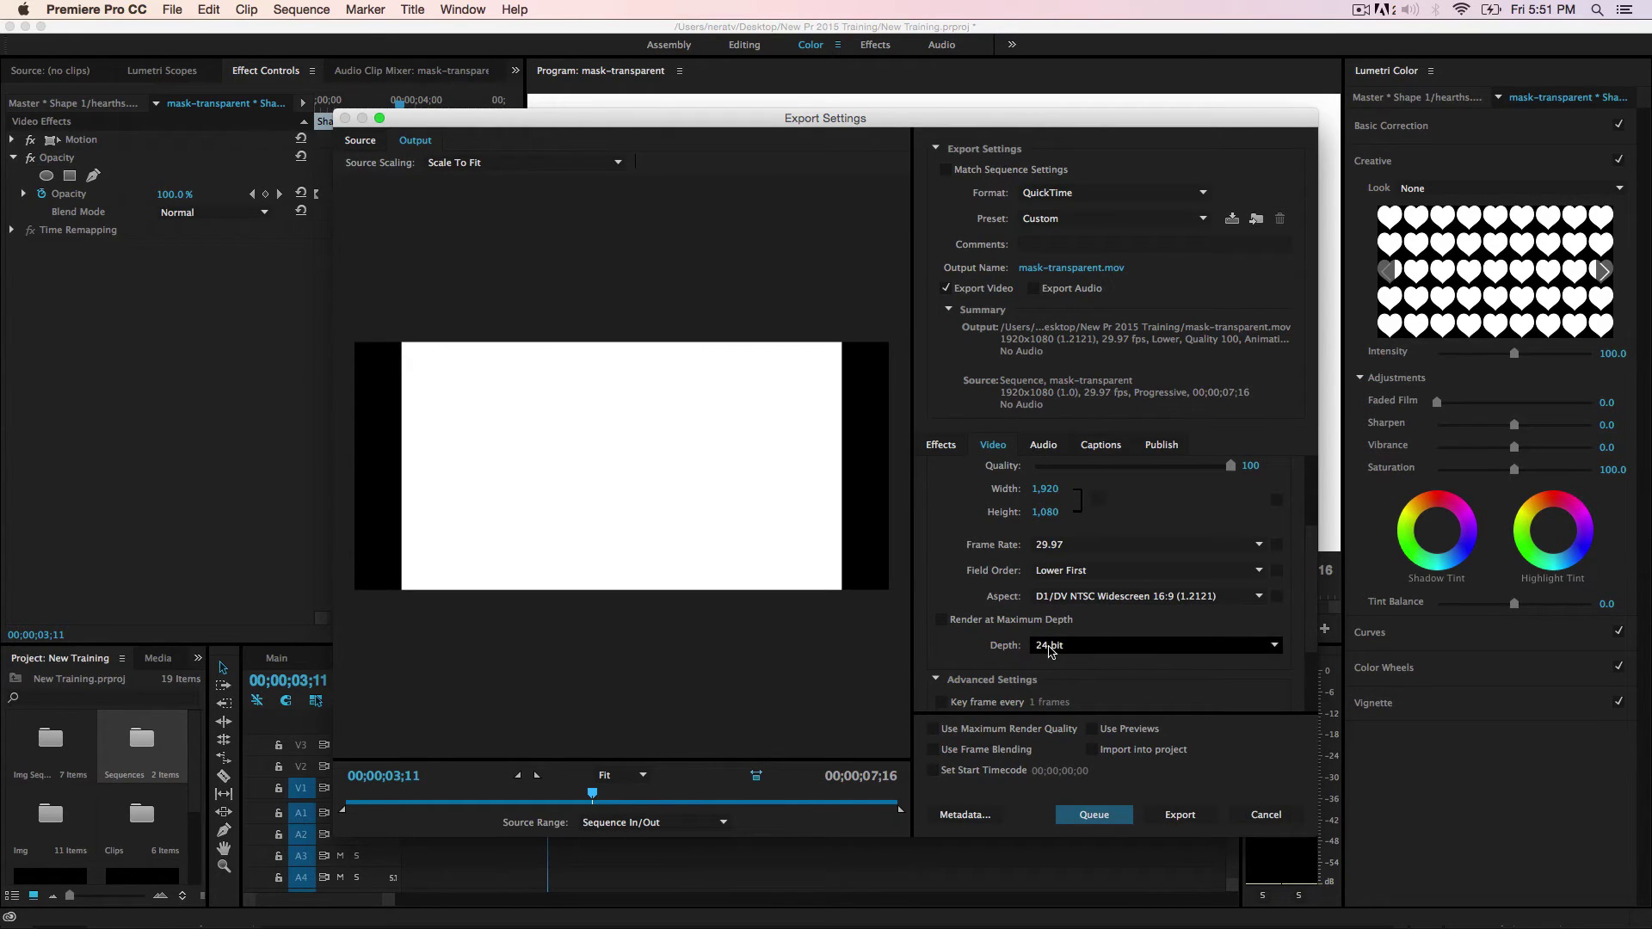
click(1110, 647)
click(1064, 711)
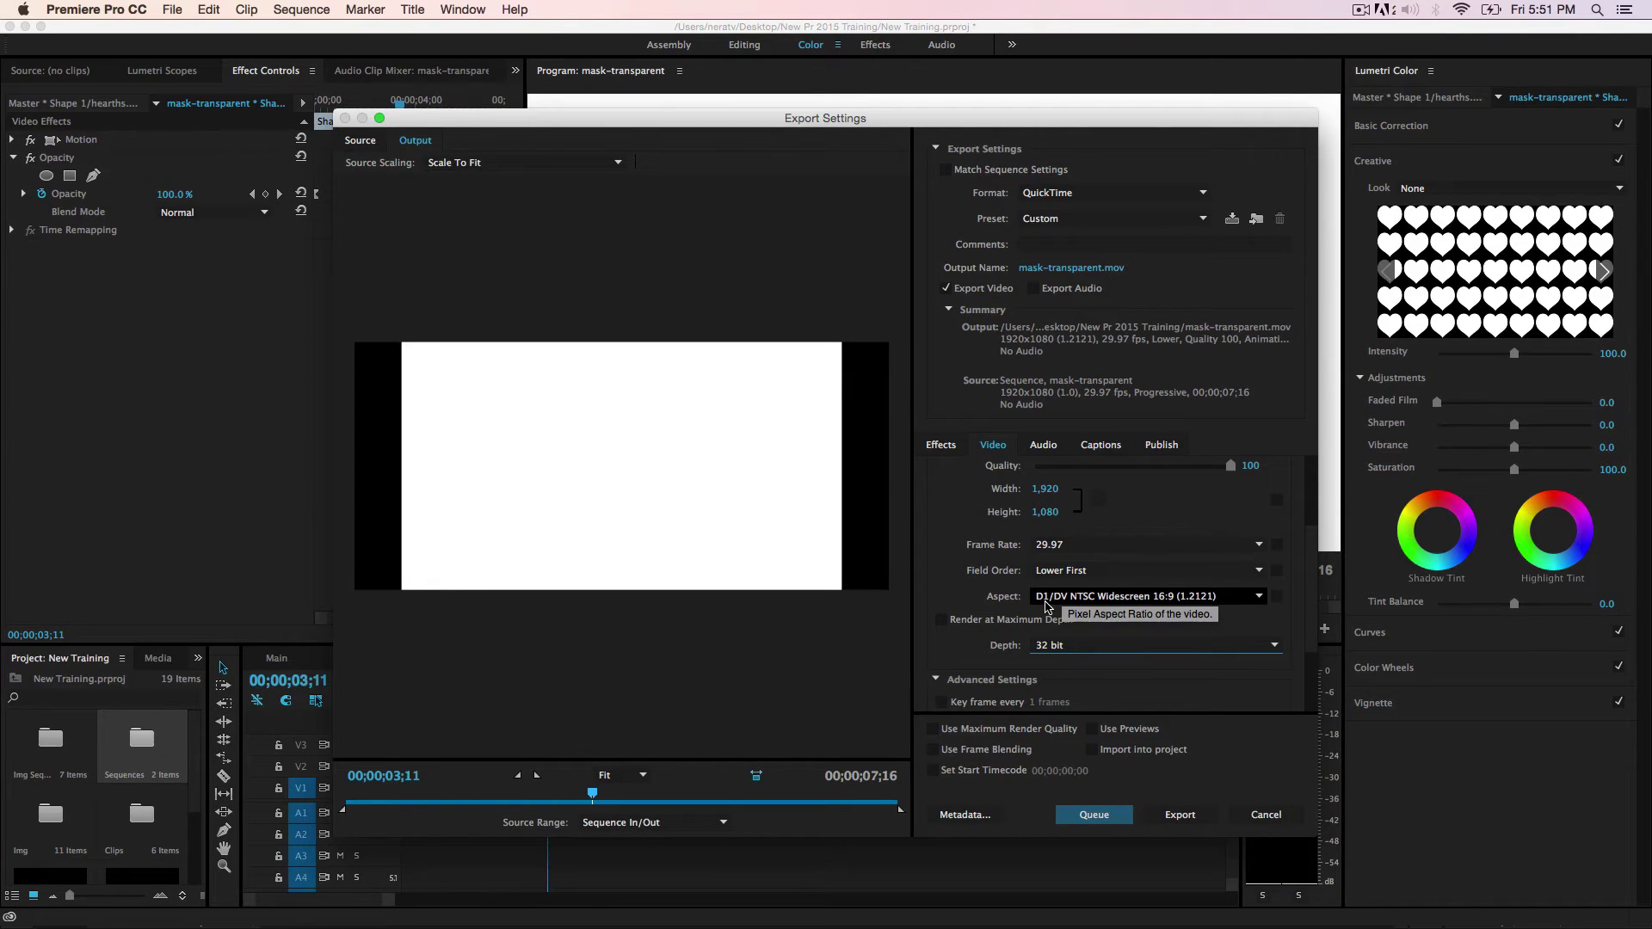
click(1116, 597)
click(1092, 613)
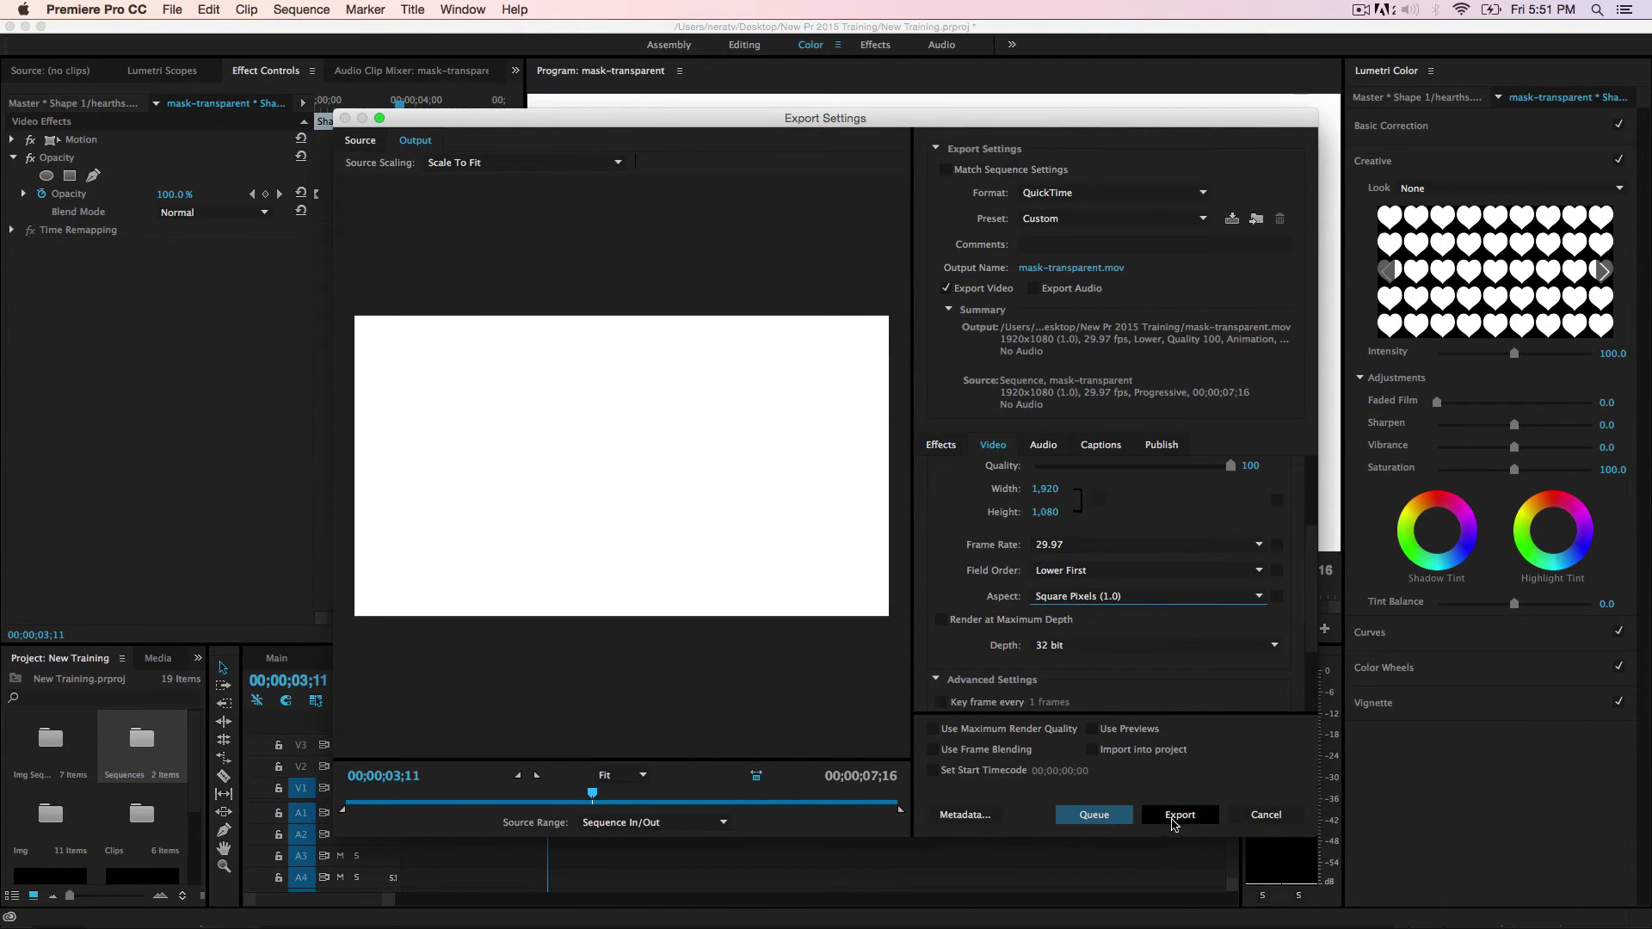
Step: Set the output location of mask-transparent.mov to the Documents folder and export the movie
click(1071, 267)
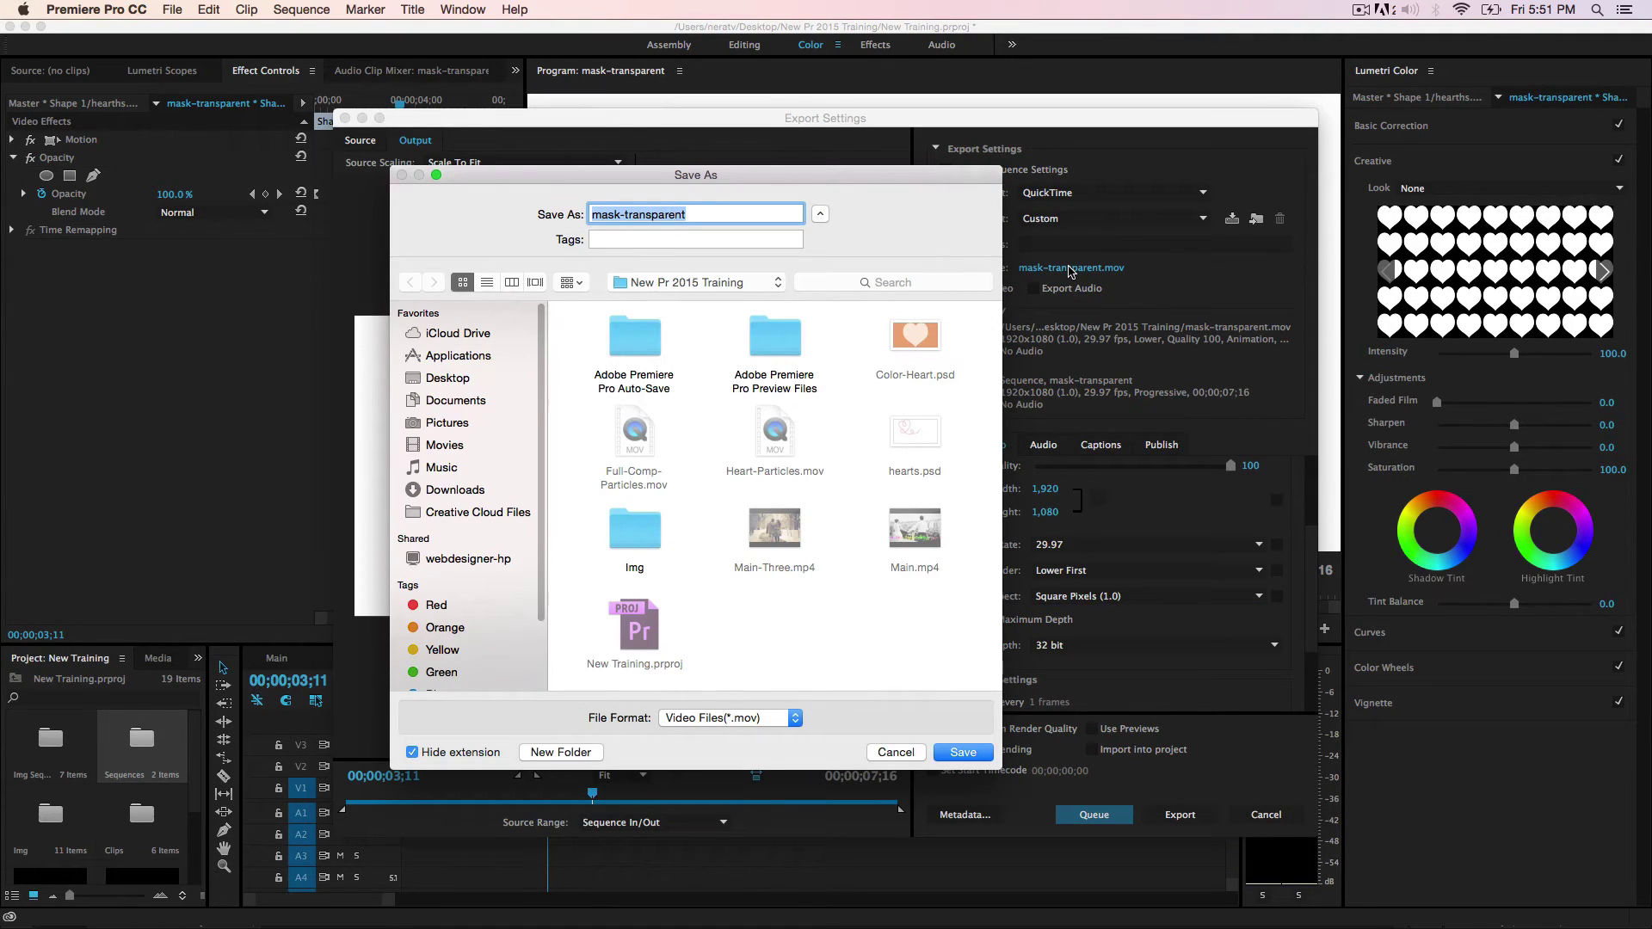
click(456, 401)
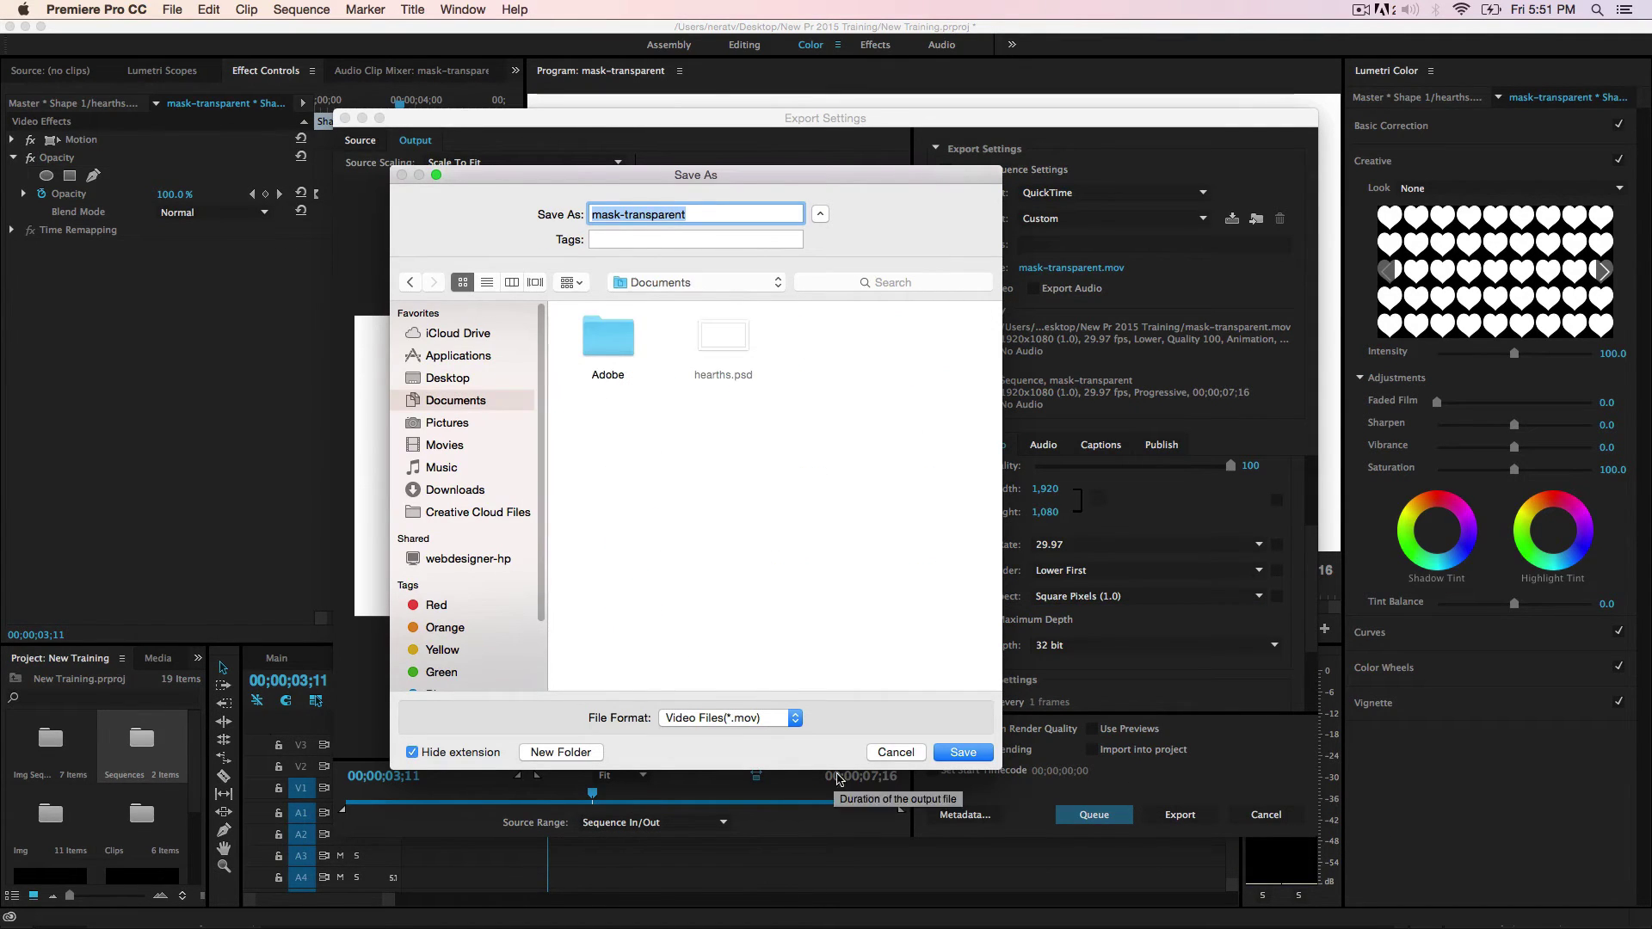
click(956, 755)
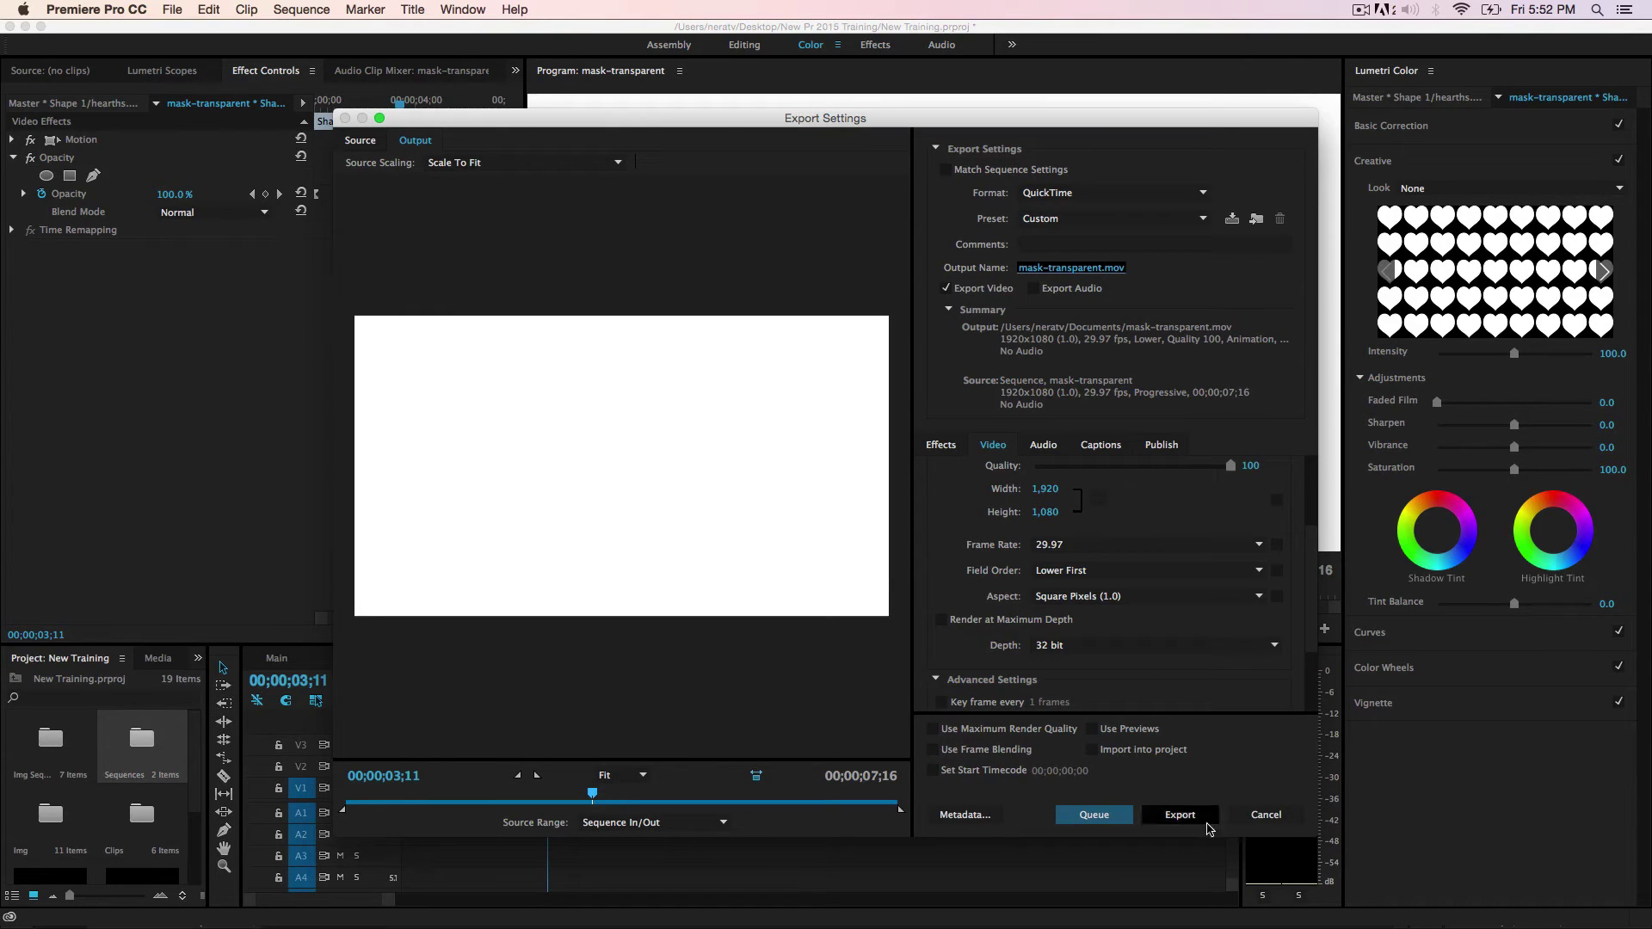
click(1179, 815)
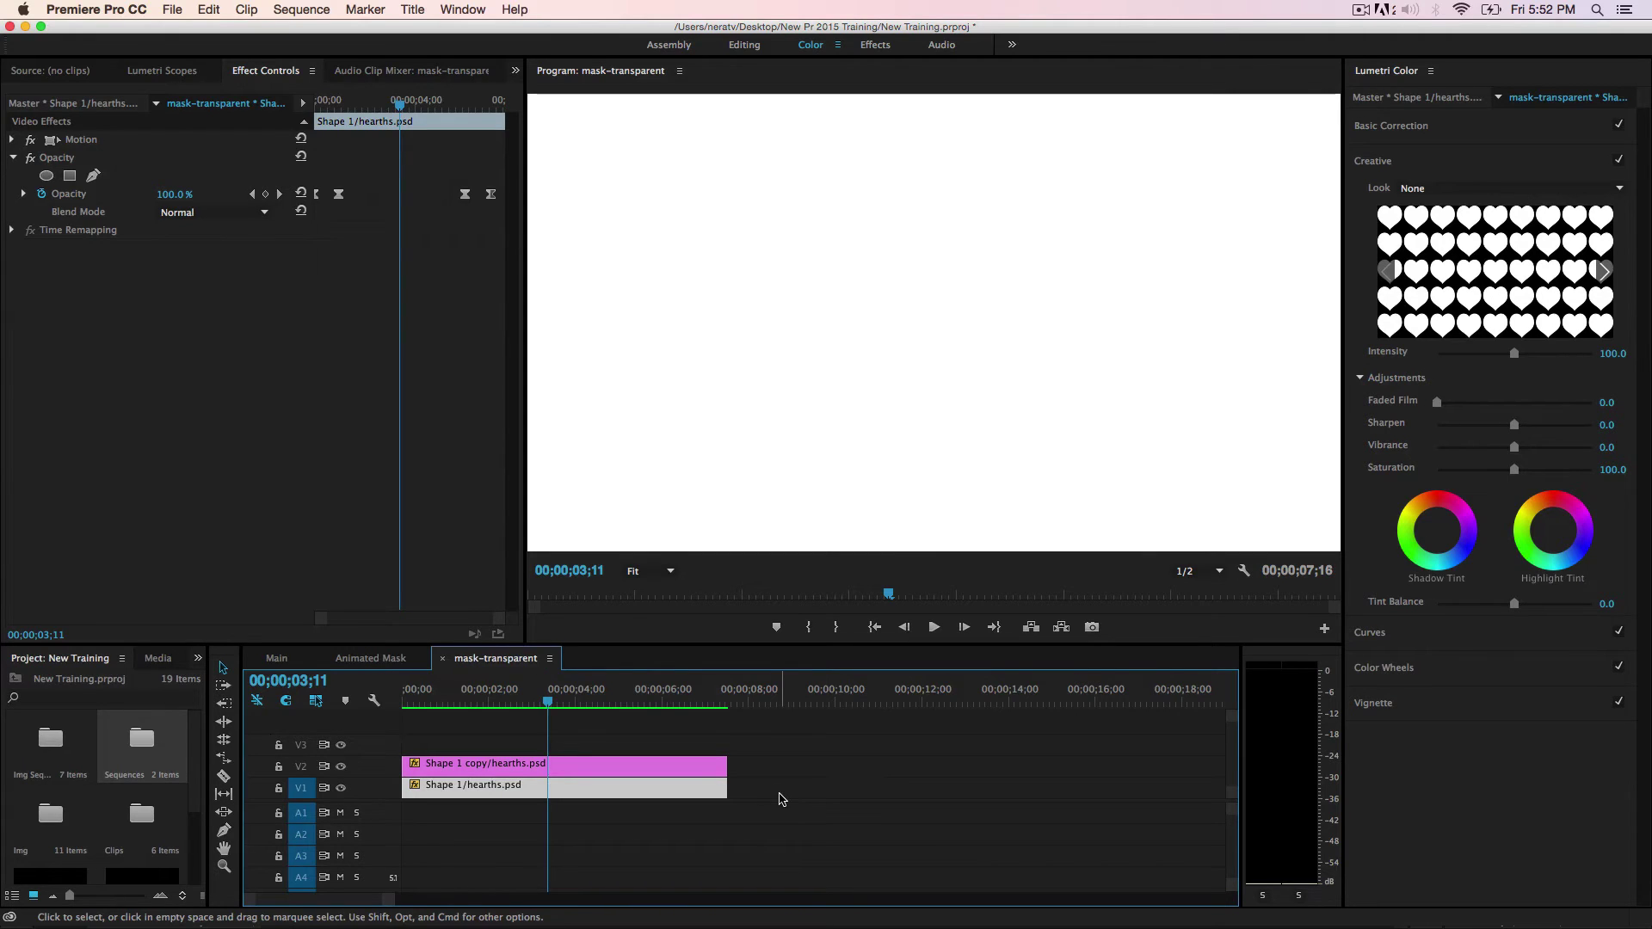
Step: Create a new AVCHD 1080p30 sequence named bg-trans in the Sequences bin
double_click(141, 739)
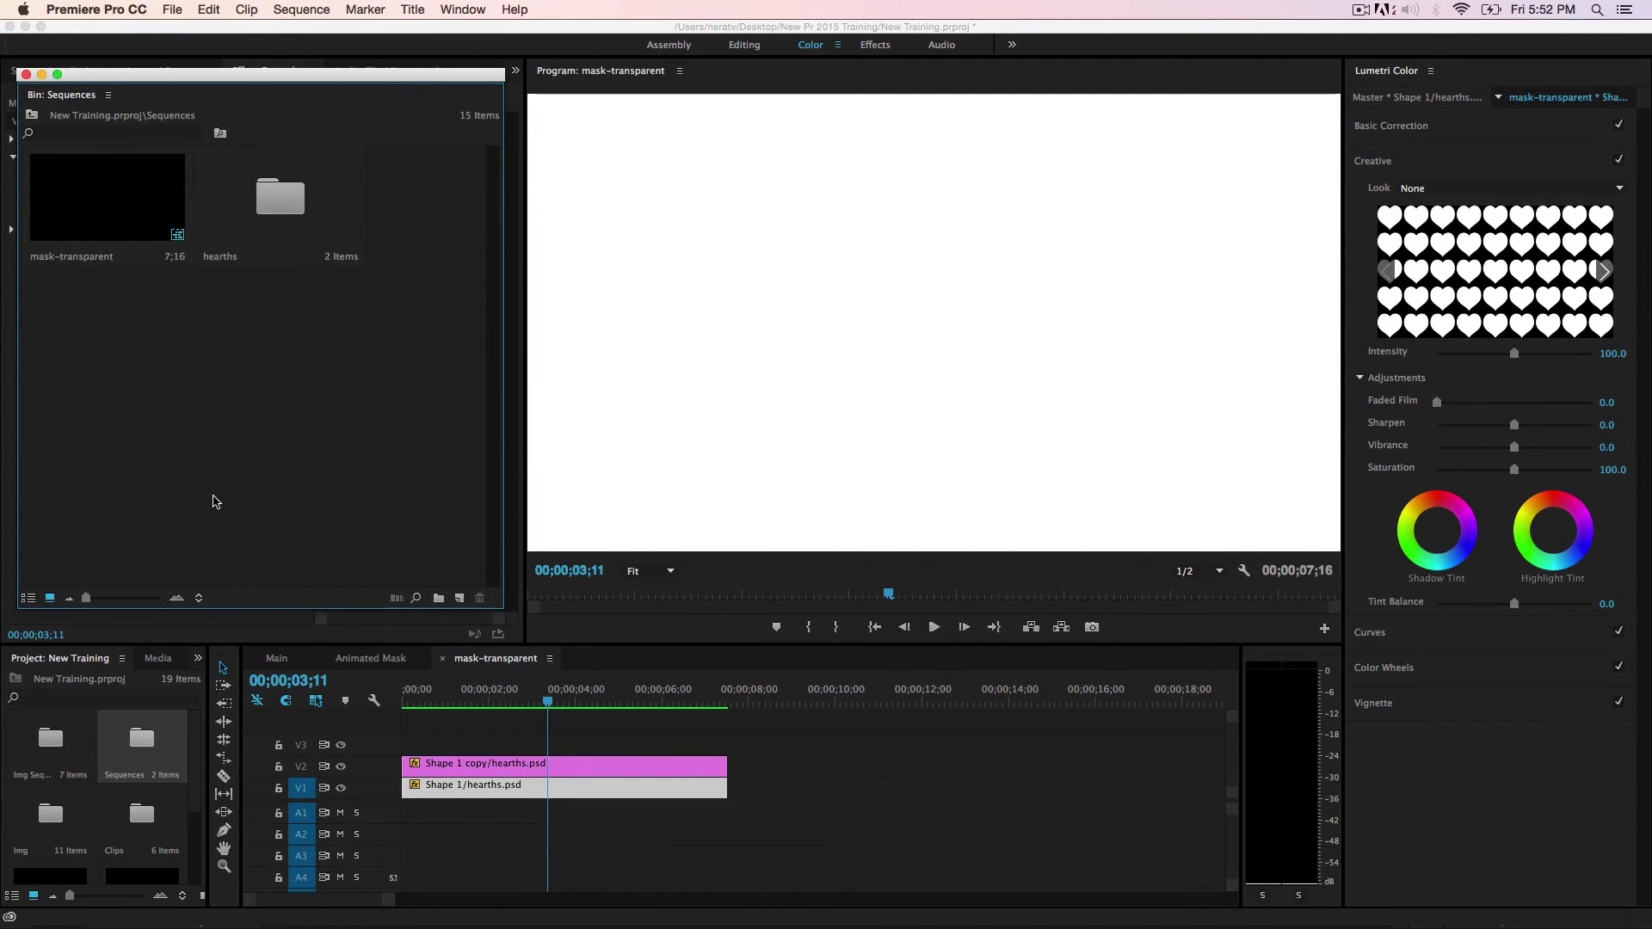
key(super+n)
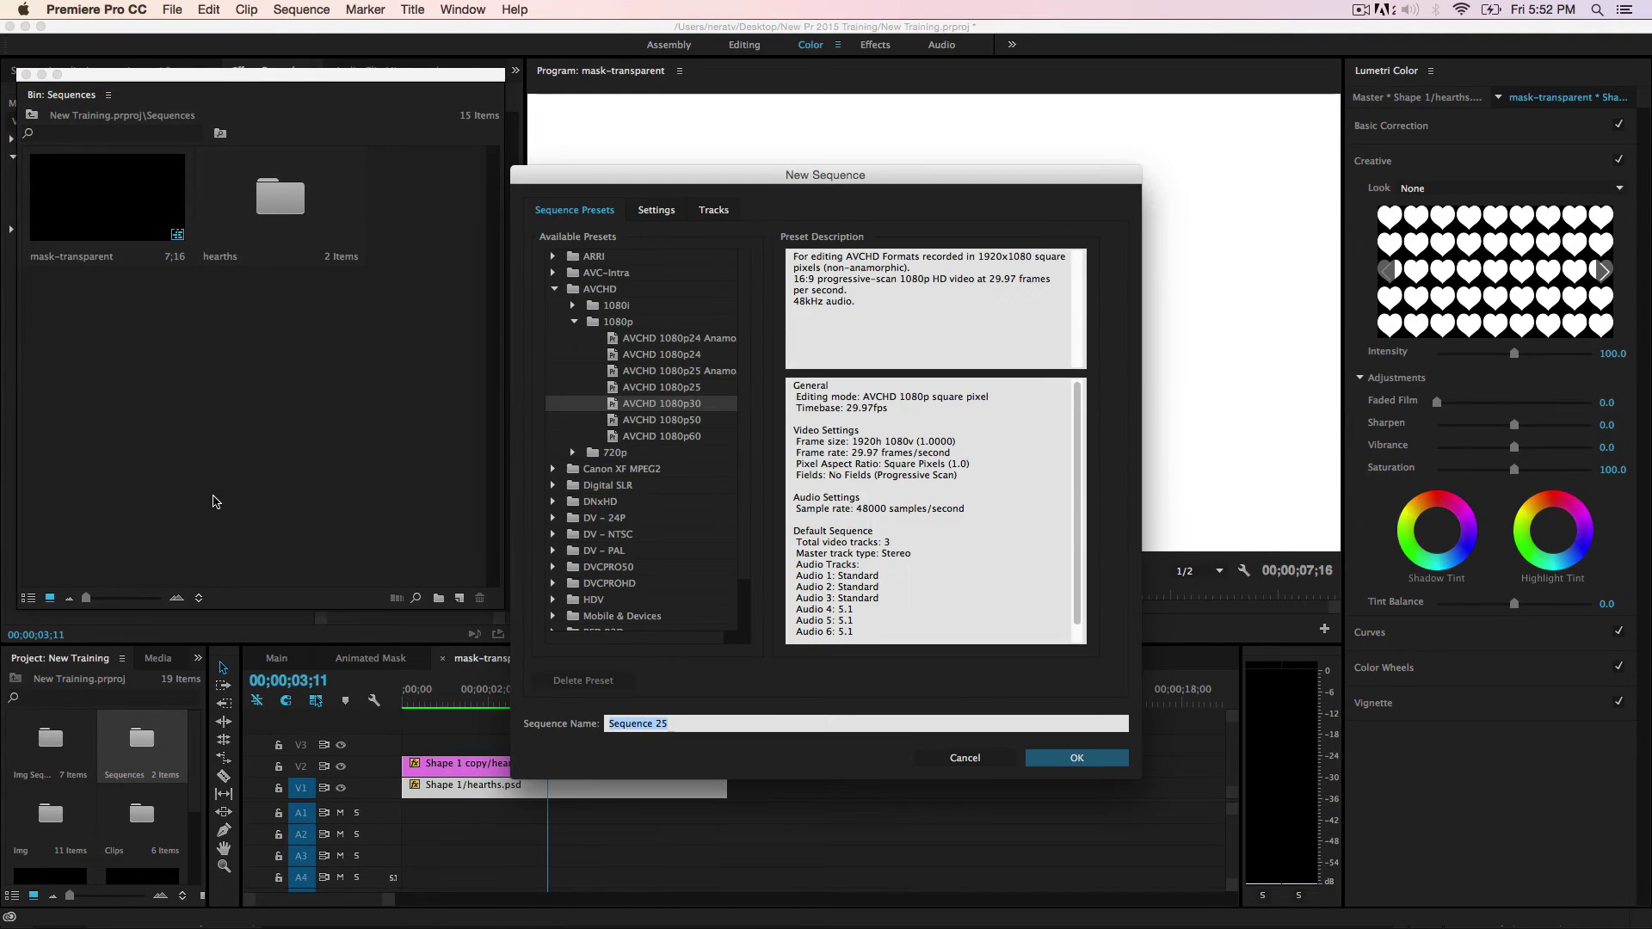
text(bg-trans)
click(1074, 758)
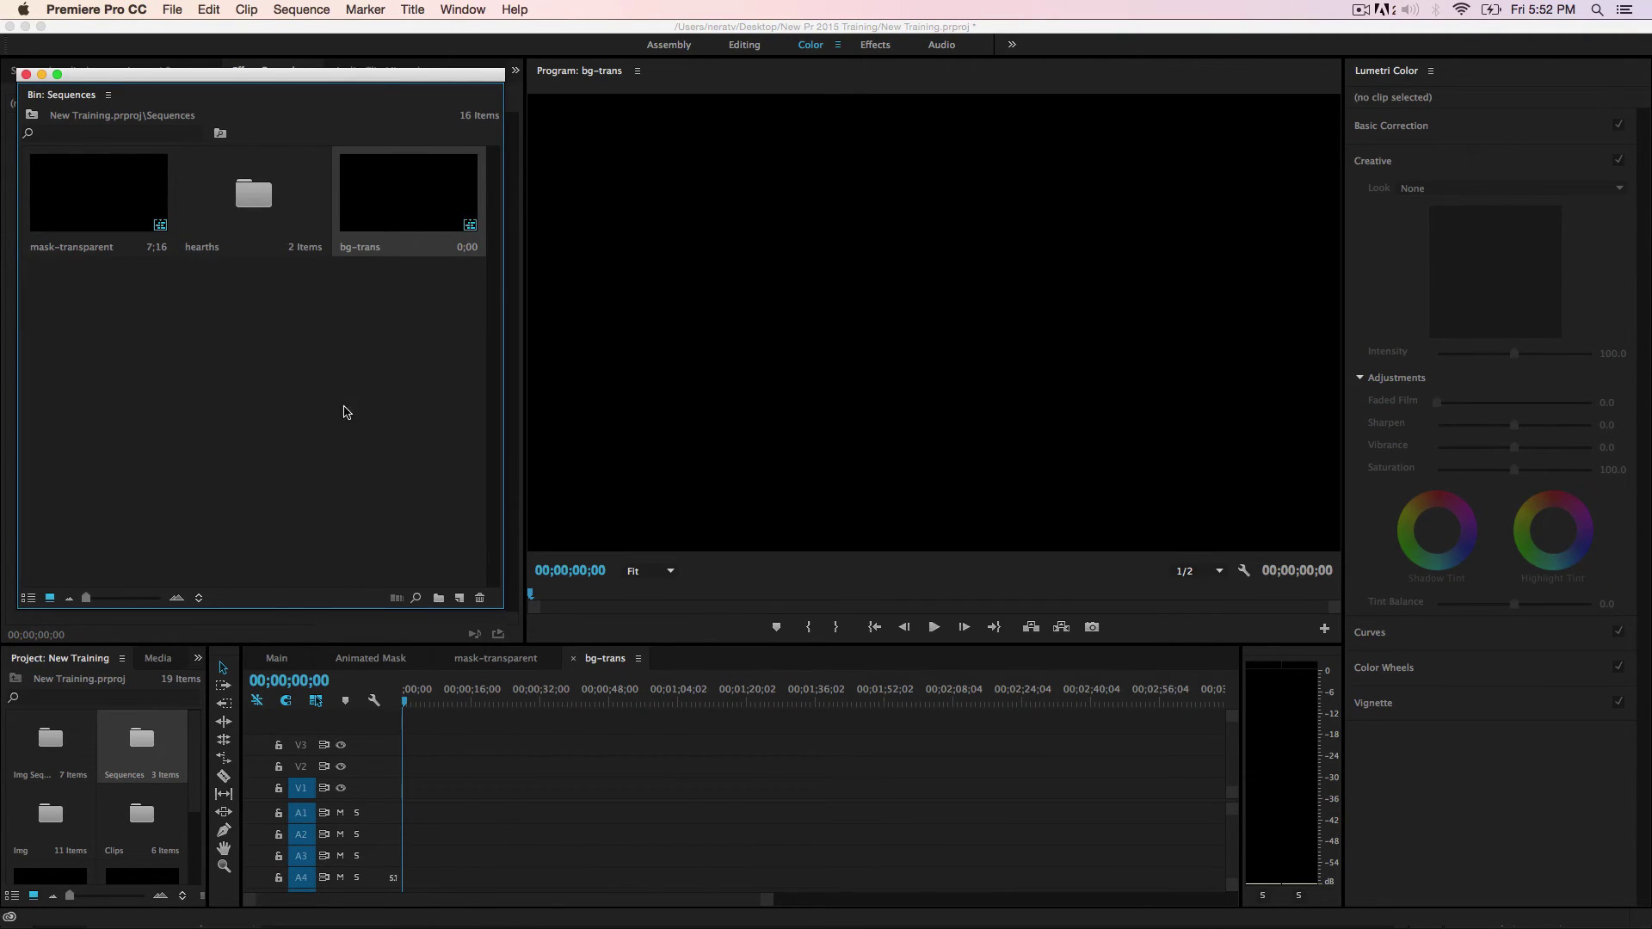
Step: Import mask-transparent.mov from the Documents folder into the Sequences bin
double_click(326, 397)
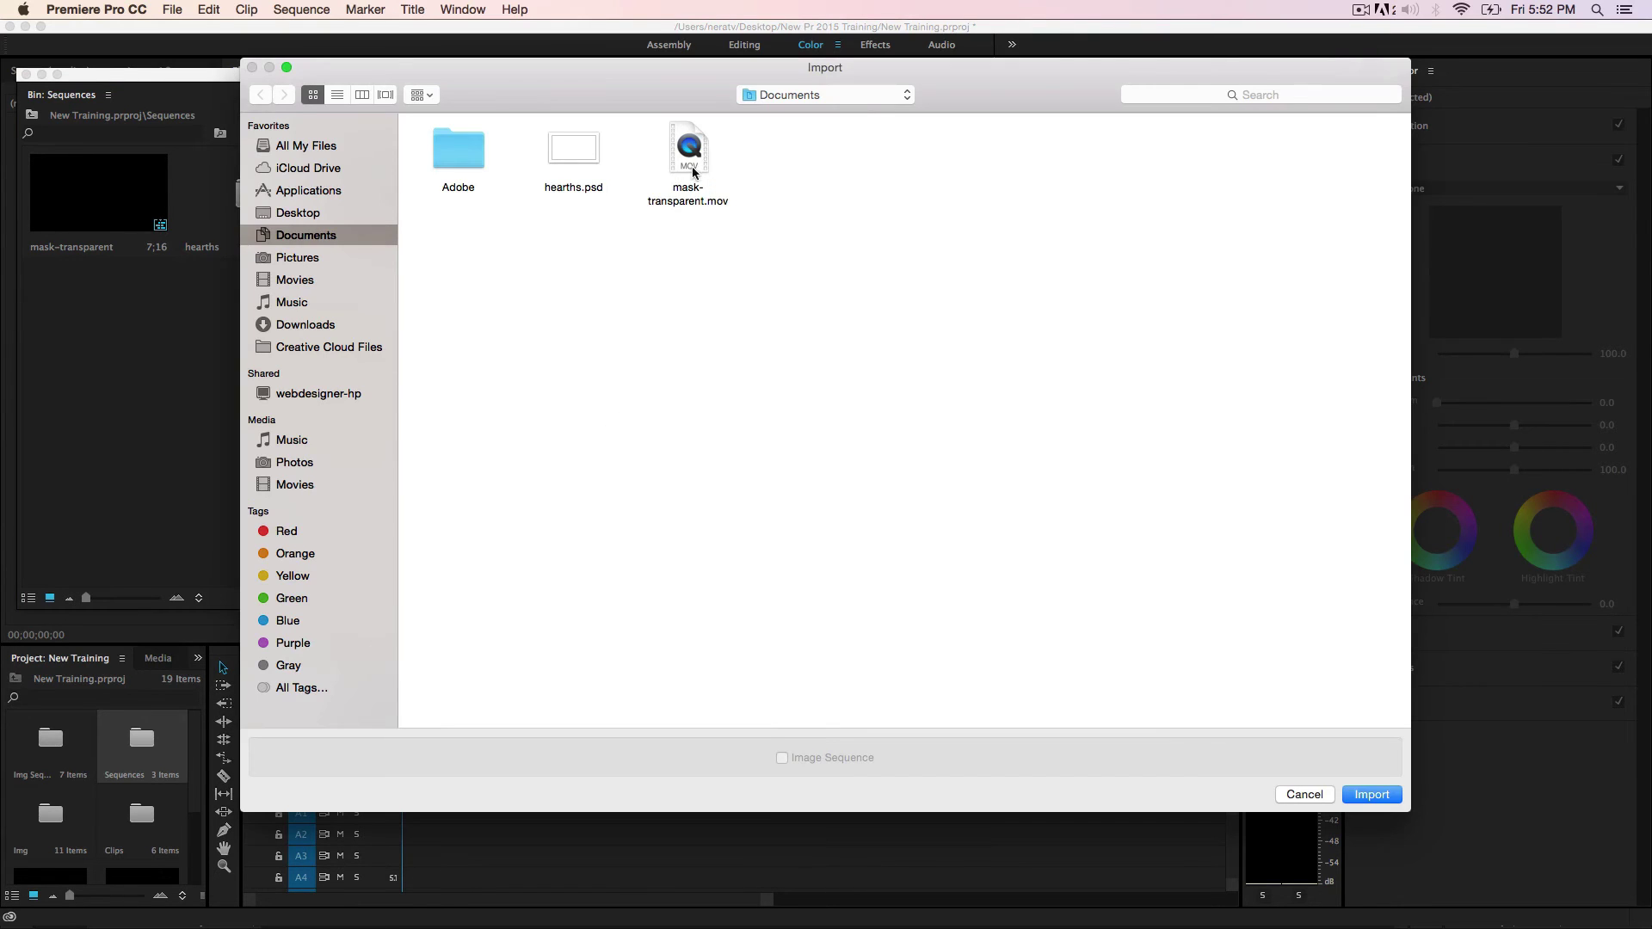
click(684, 167)
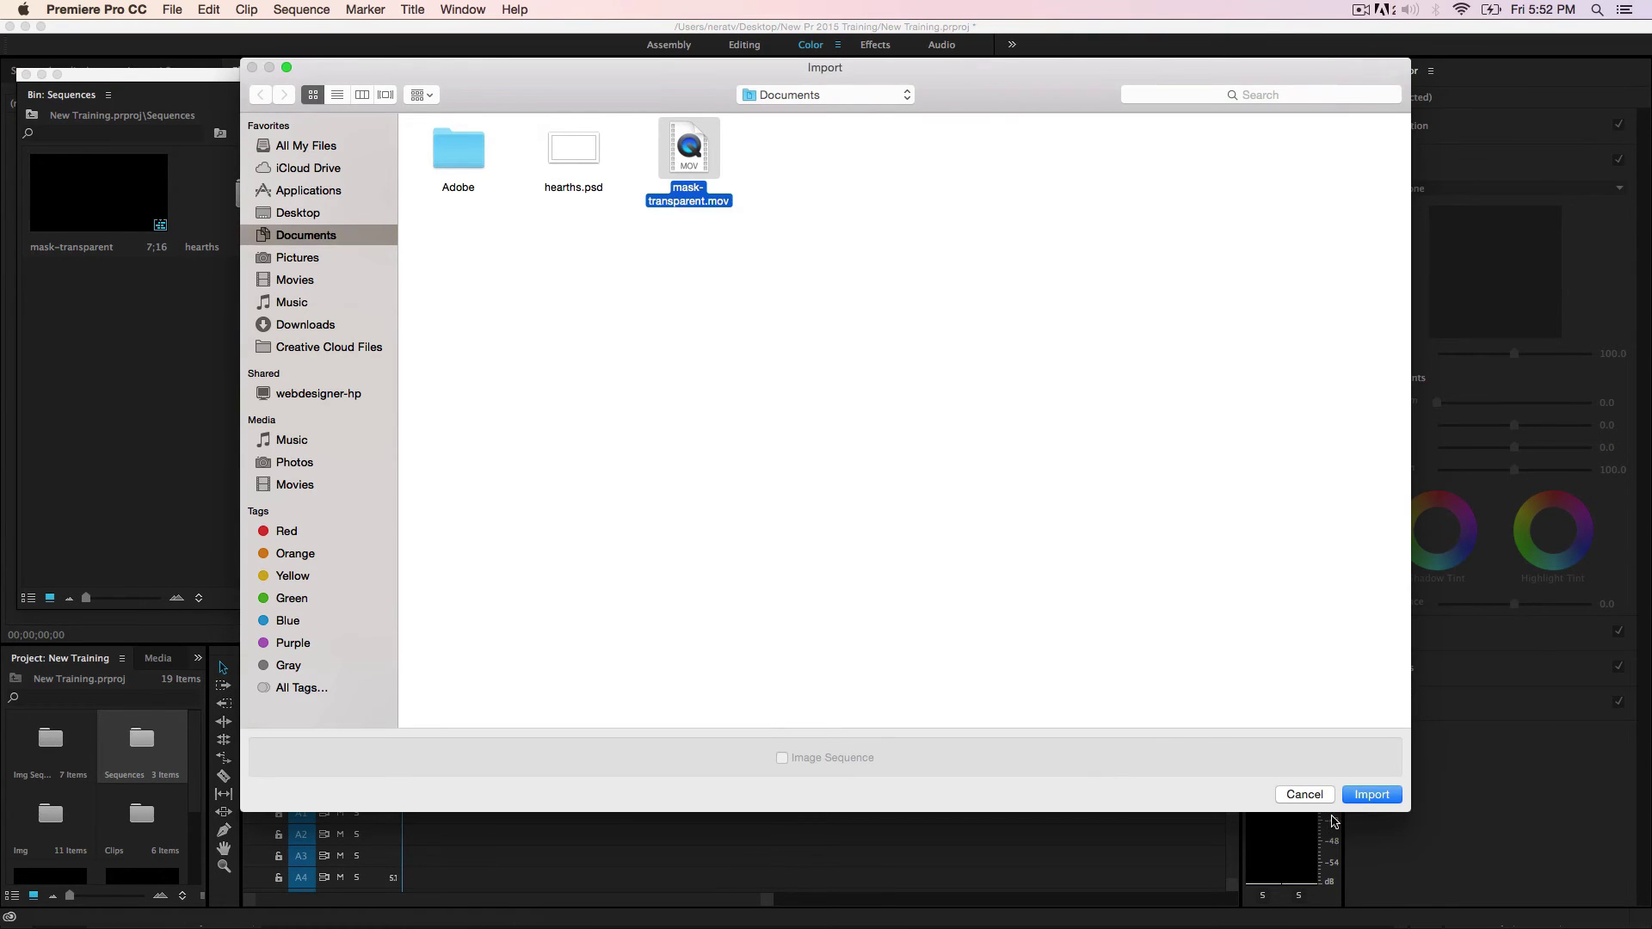
click(1367, 796)
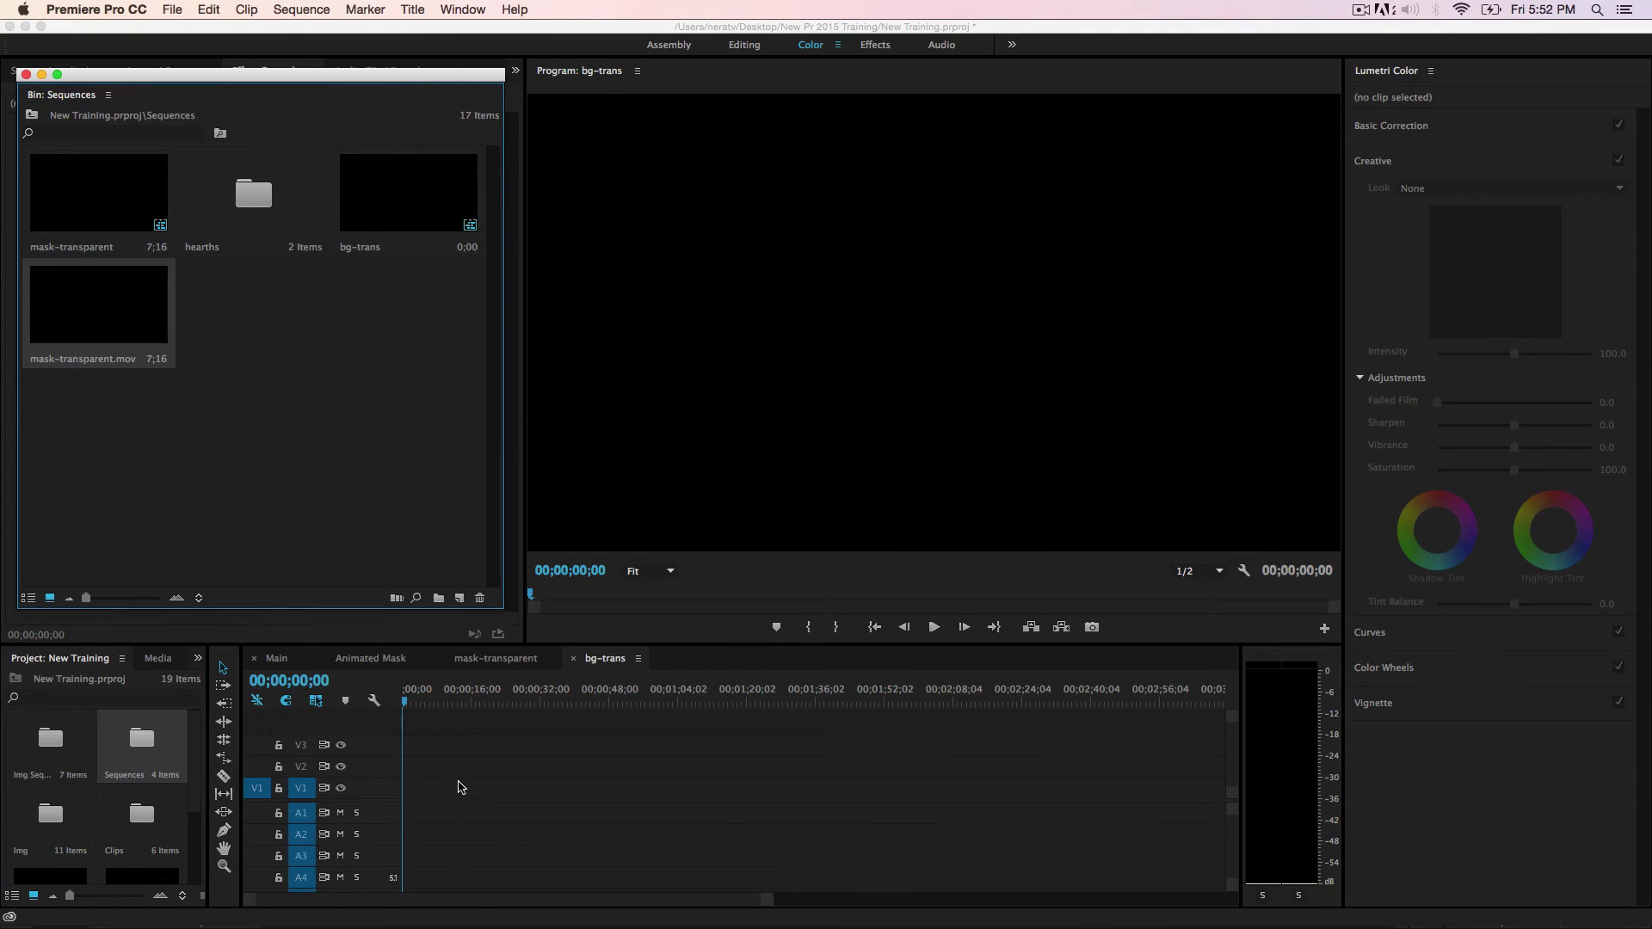
Step: Place mask-transparent.mov on V2 at the start of the bg-trans sequence, keeping the existing sequence settings
drag(234, 541, 408, 767)
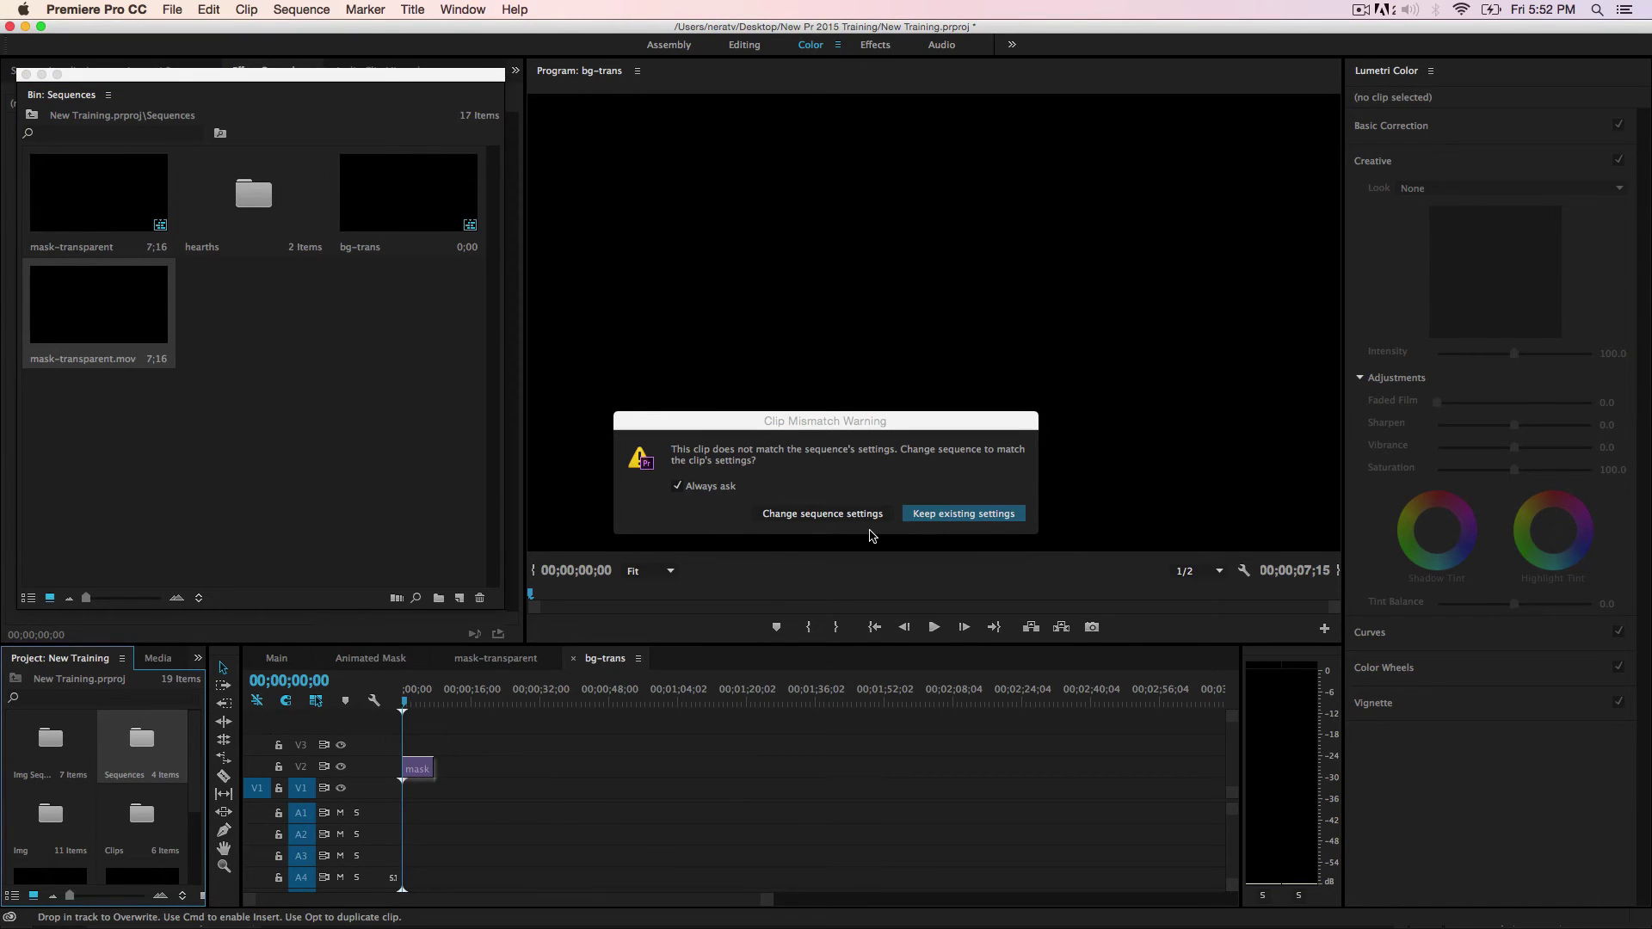
click(968, 514)
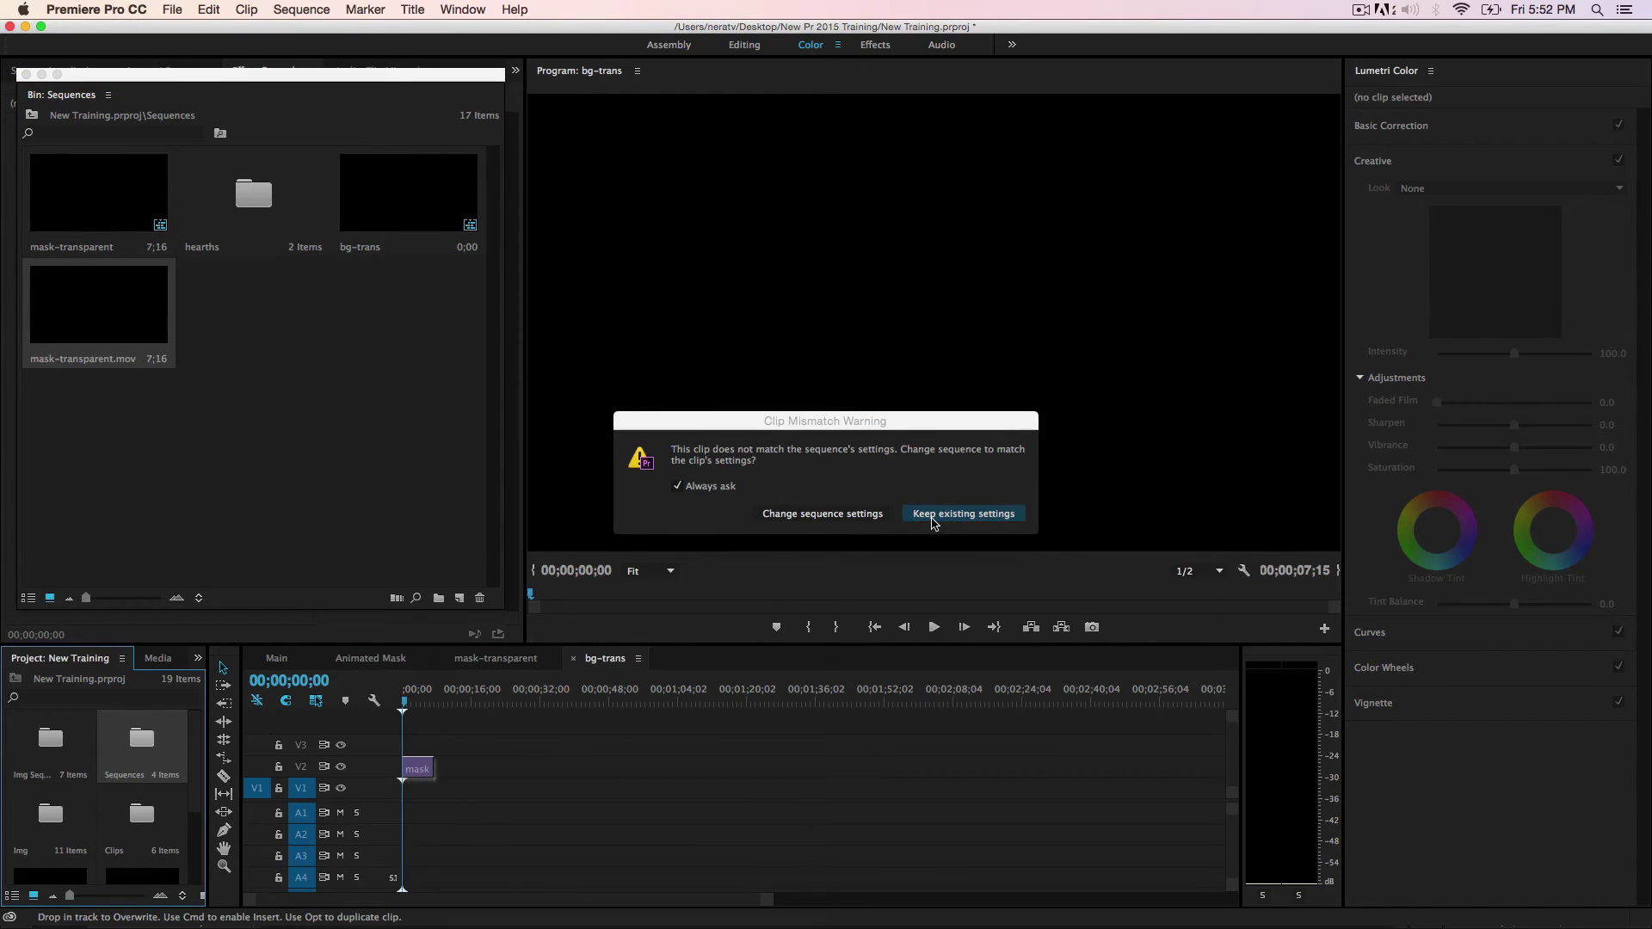
drag(405, 706, 400, 704)
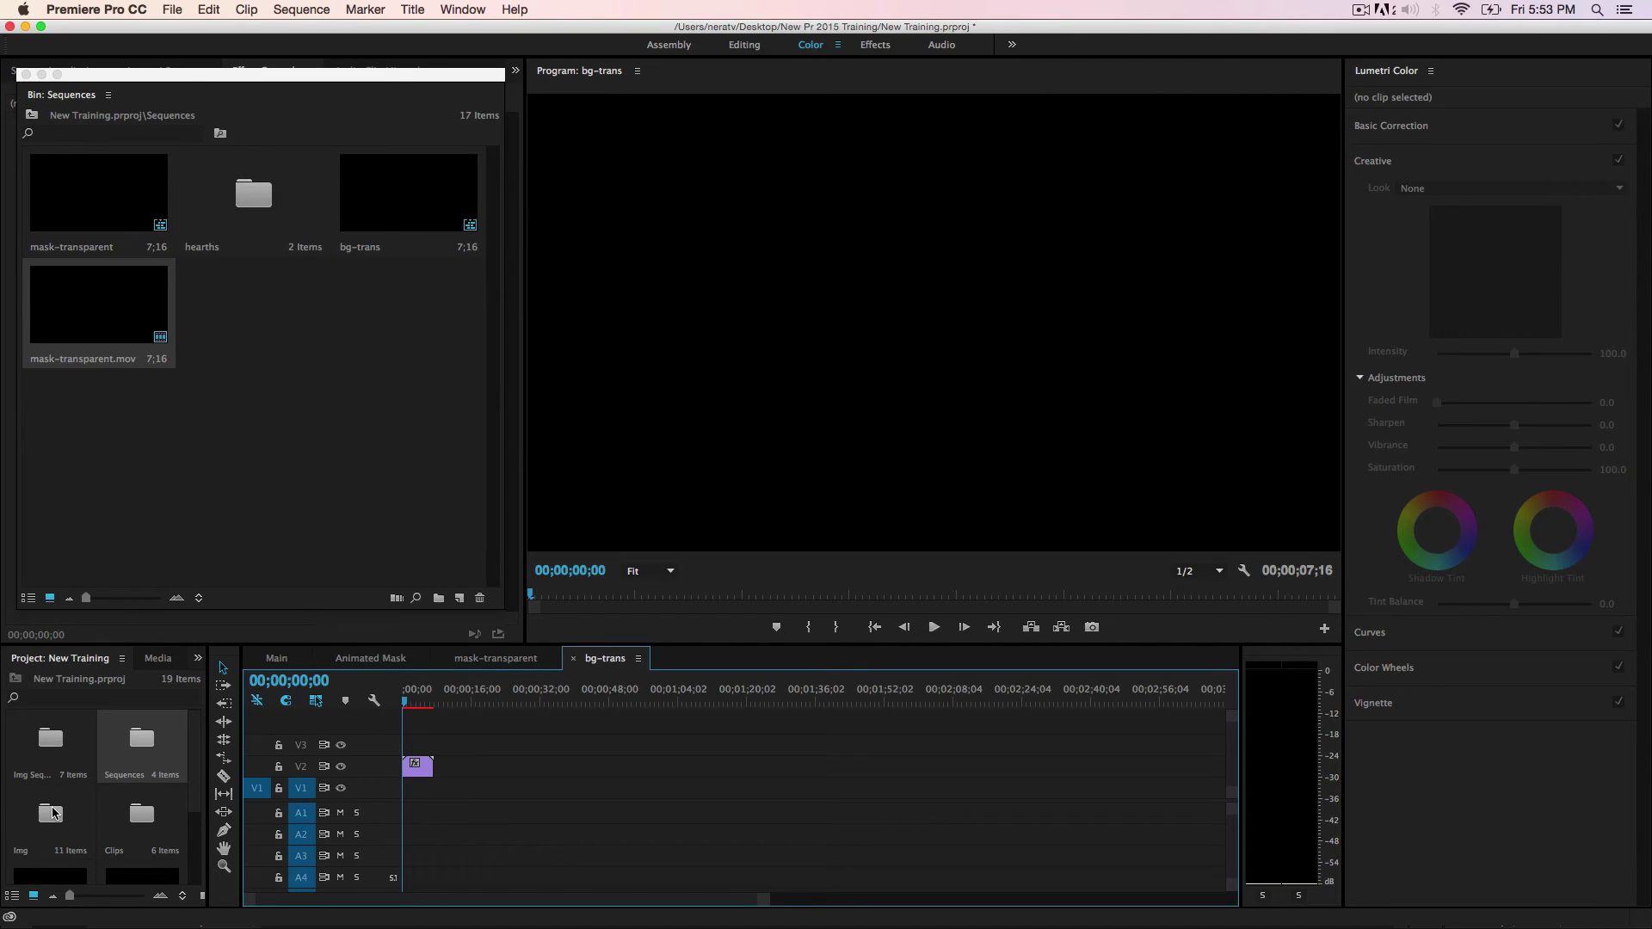
Step: Add the img 06 sequence from the Img Sequen bin to V1 at the start of bg-trans, beneath the mask clip
click(46, 746)
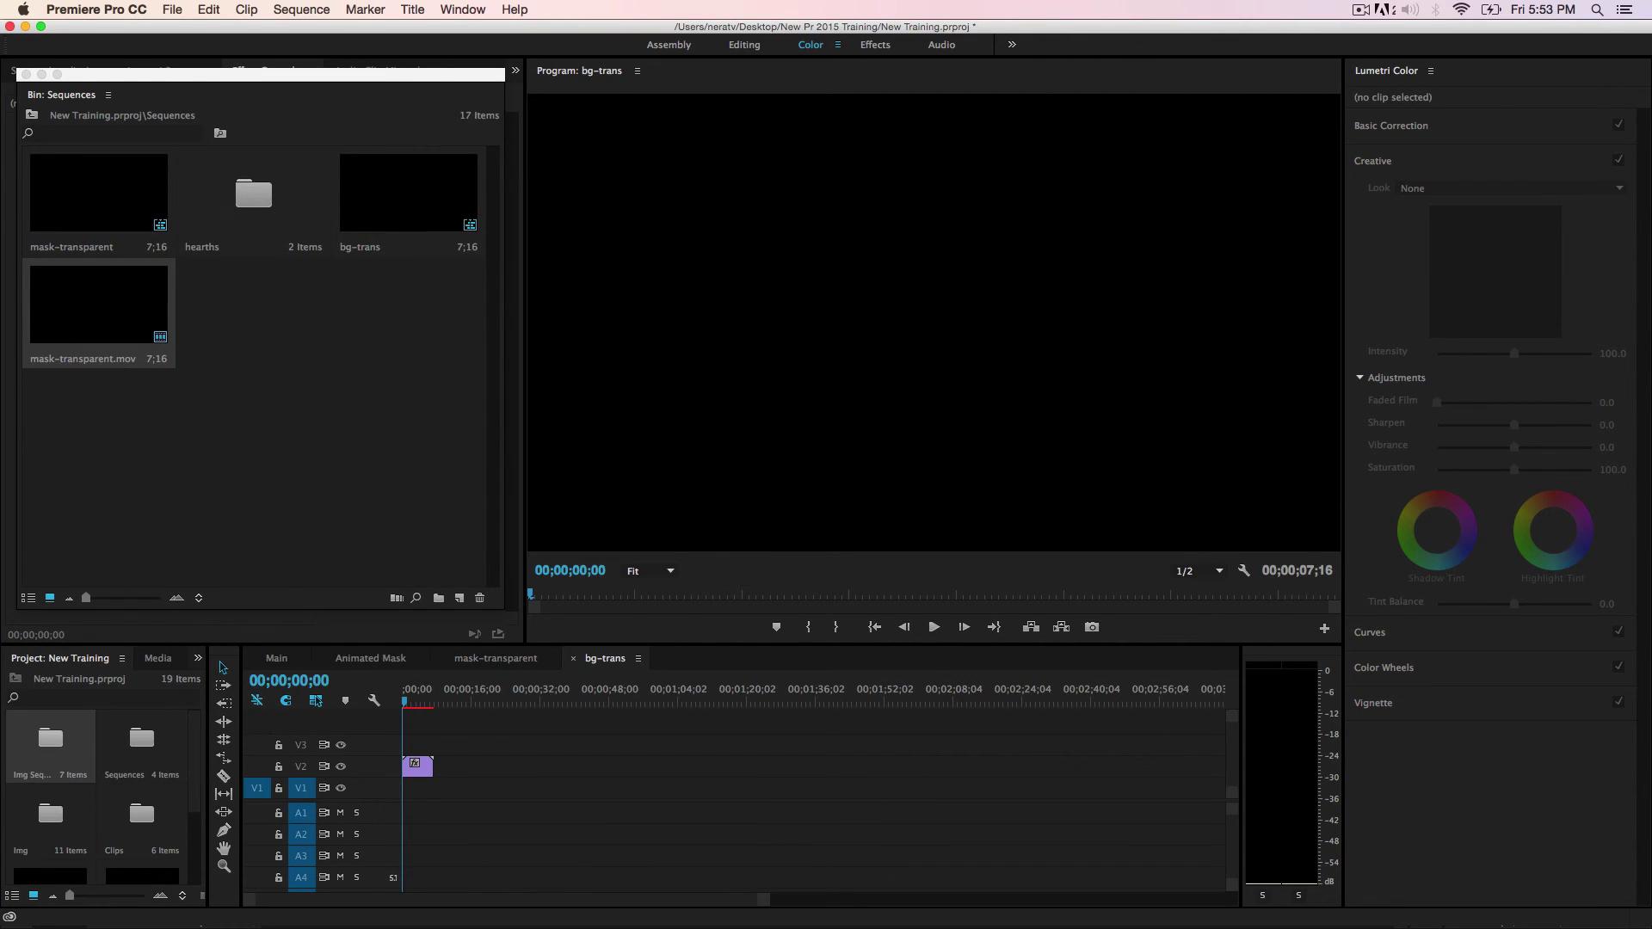
double_click(46, 746)
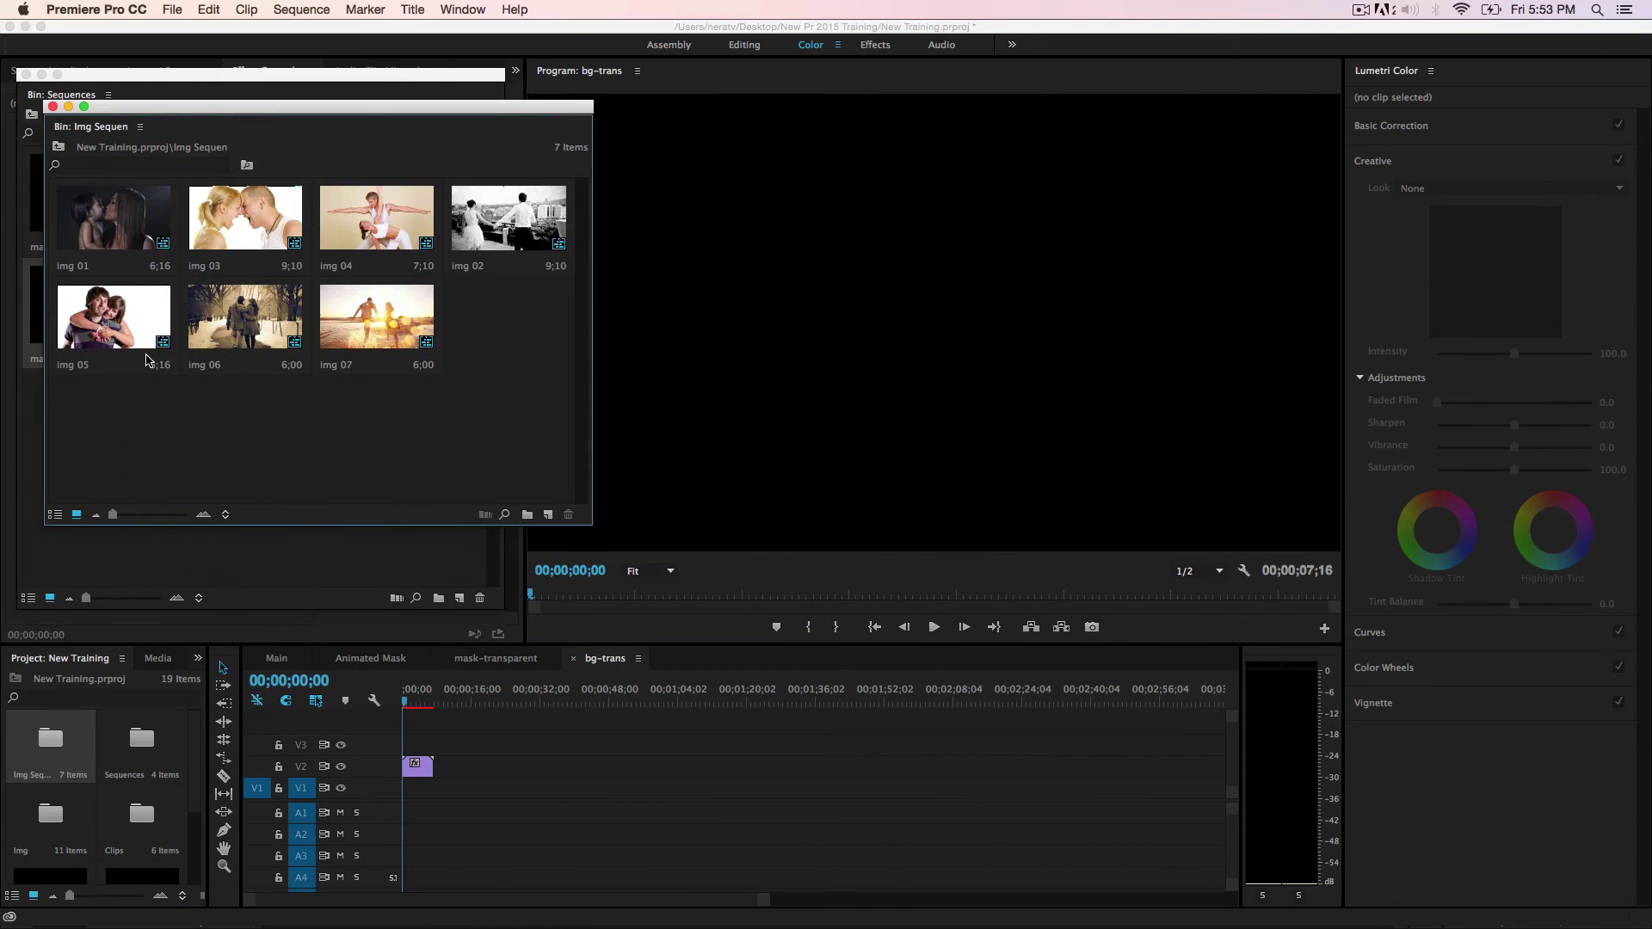
click(244, 347)
drag(250, 314, 417, 756)
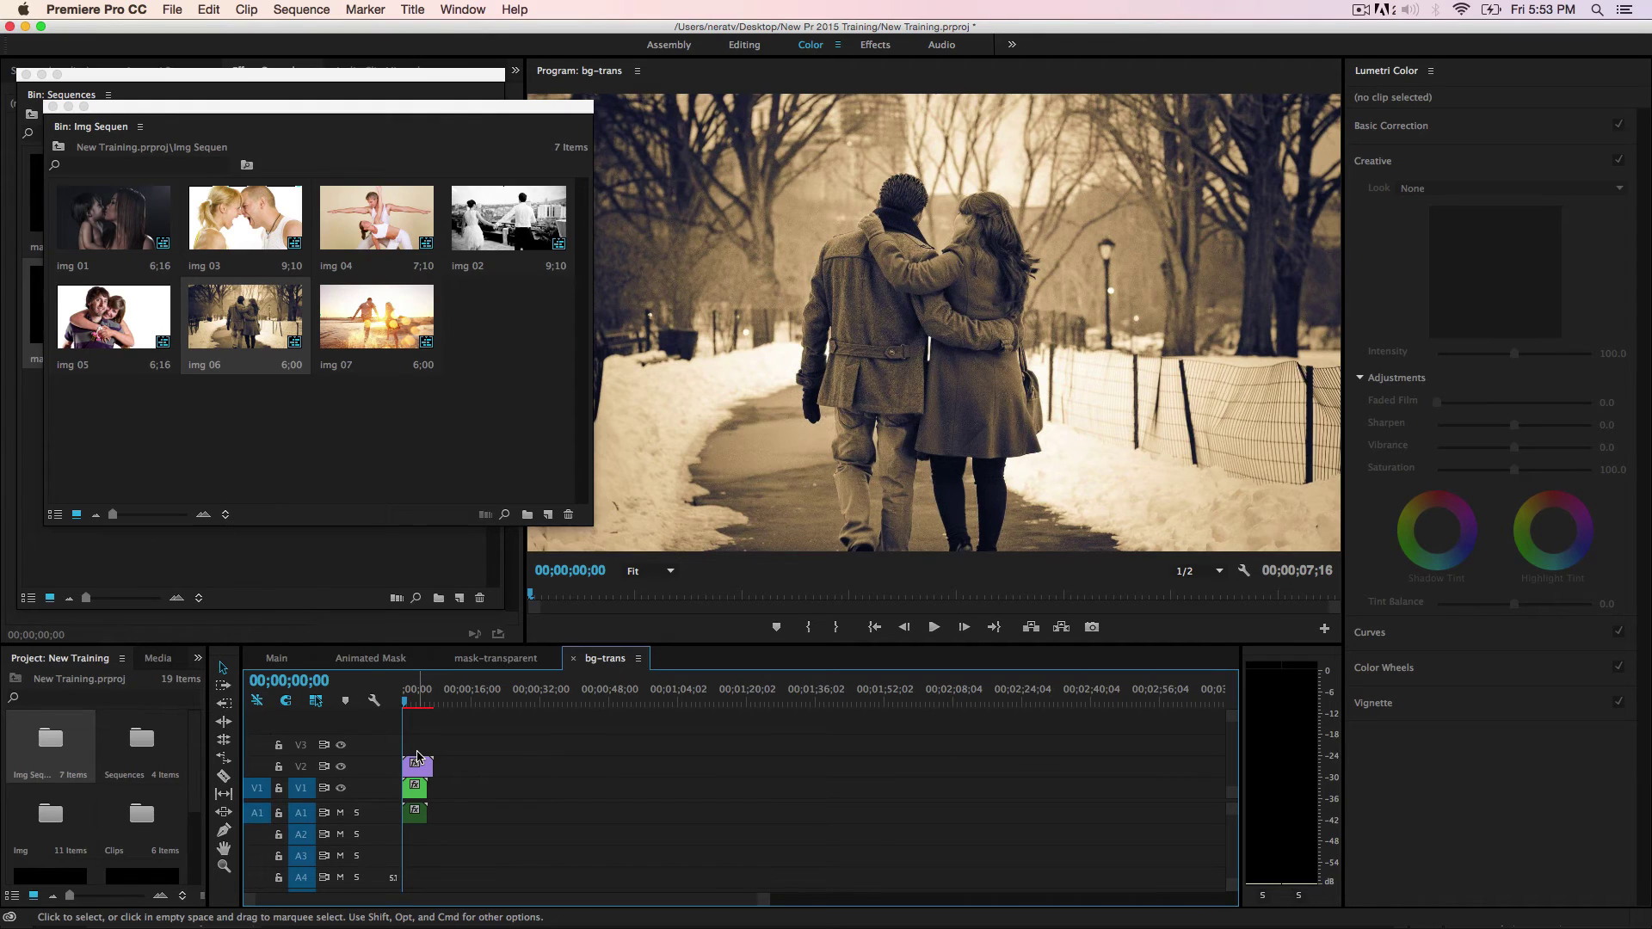
Step: Trim the end of mask-transparent.mov to match the end of img 06, and preview the overlaid hearts at 00;00;00;22
key(equal)
key(equal)
key(equal)
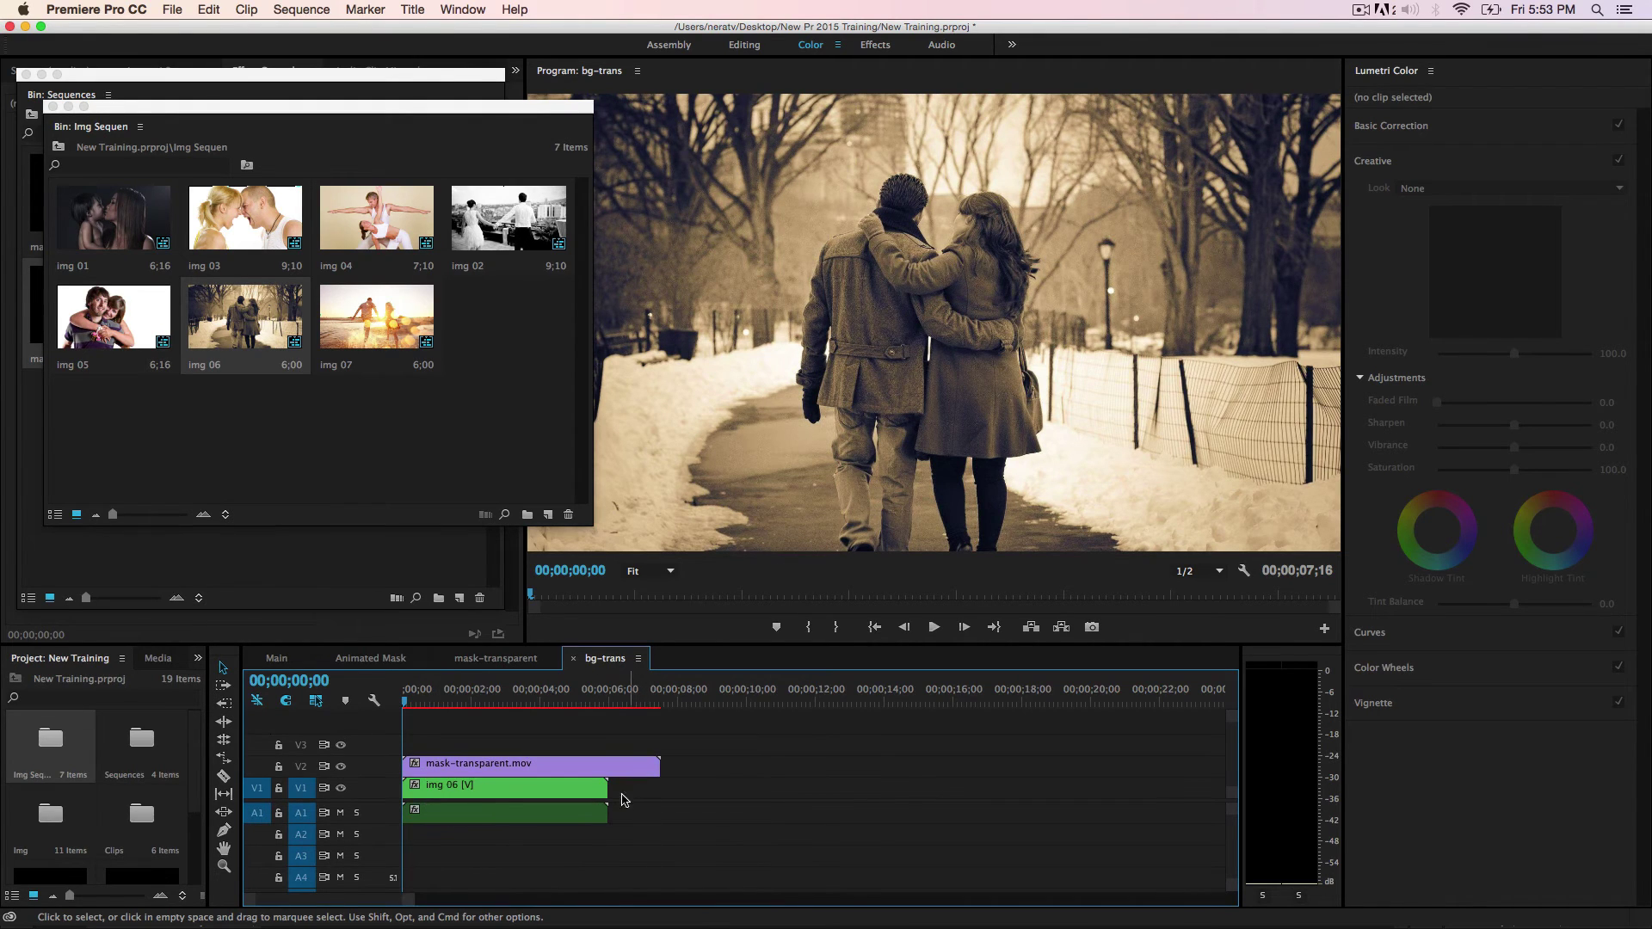
mouse_move(607, 787)
mouse_down()
mouse_move(657, 766)
mouse_move(607, 771)
mouse_up()
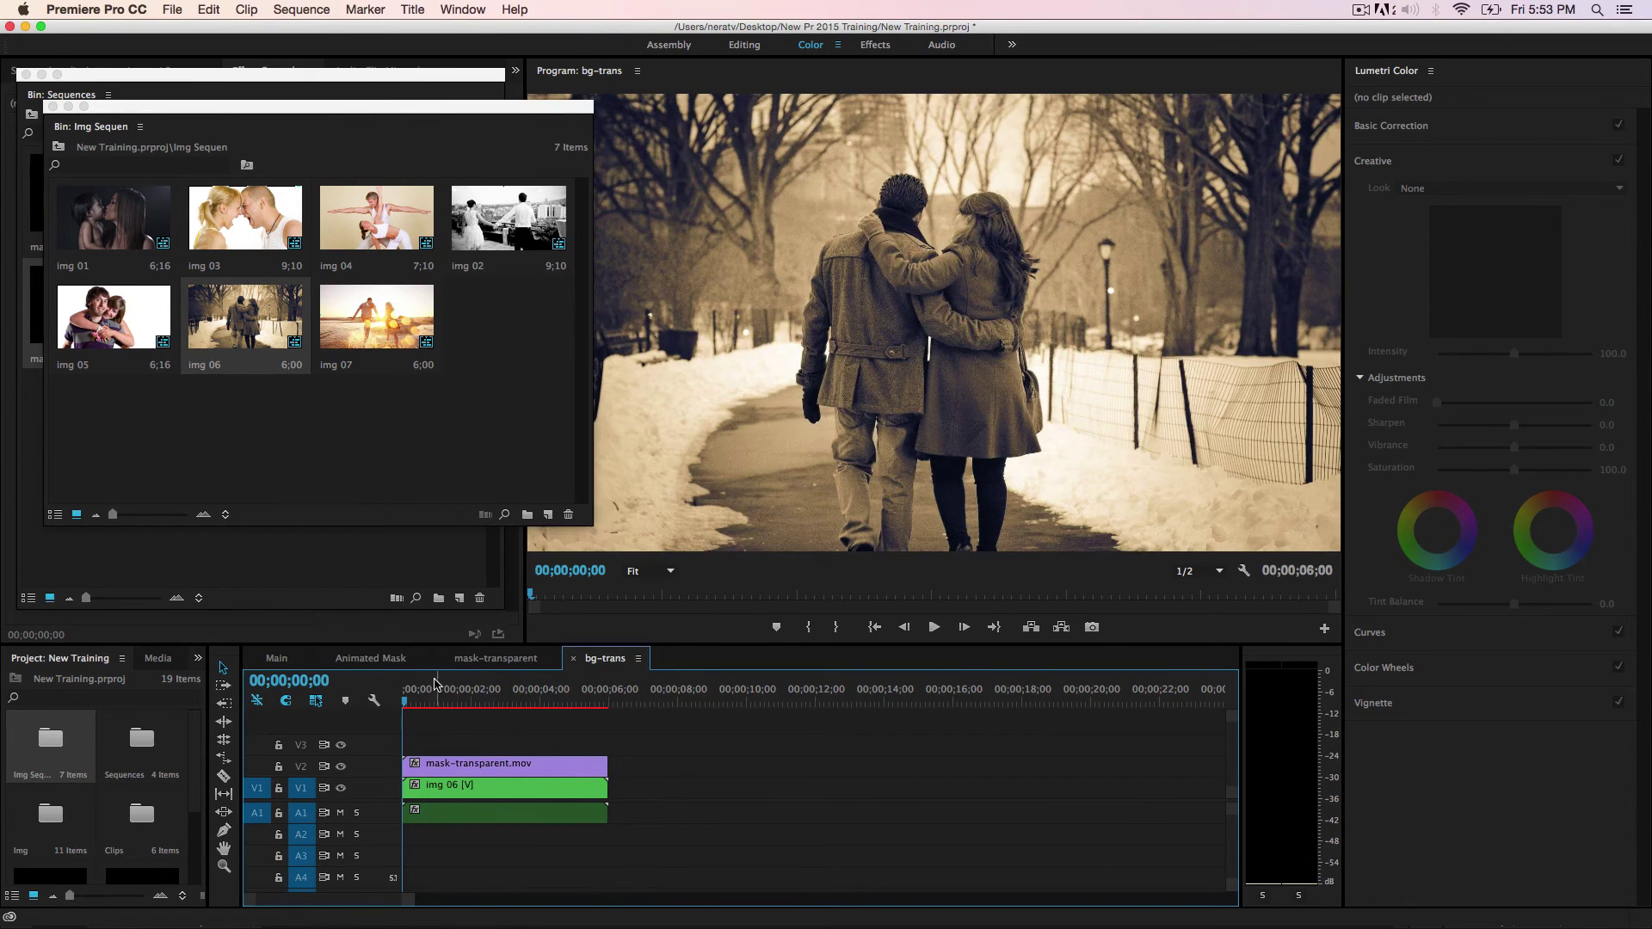
mouse_move(435, 702)
mouse_down()
mouse_move(411, 701)
mouse_move(499, 723)
mouse_move(430, 727)
mouse_up()
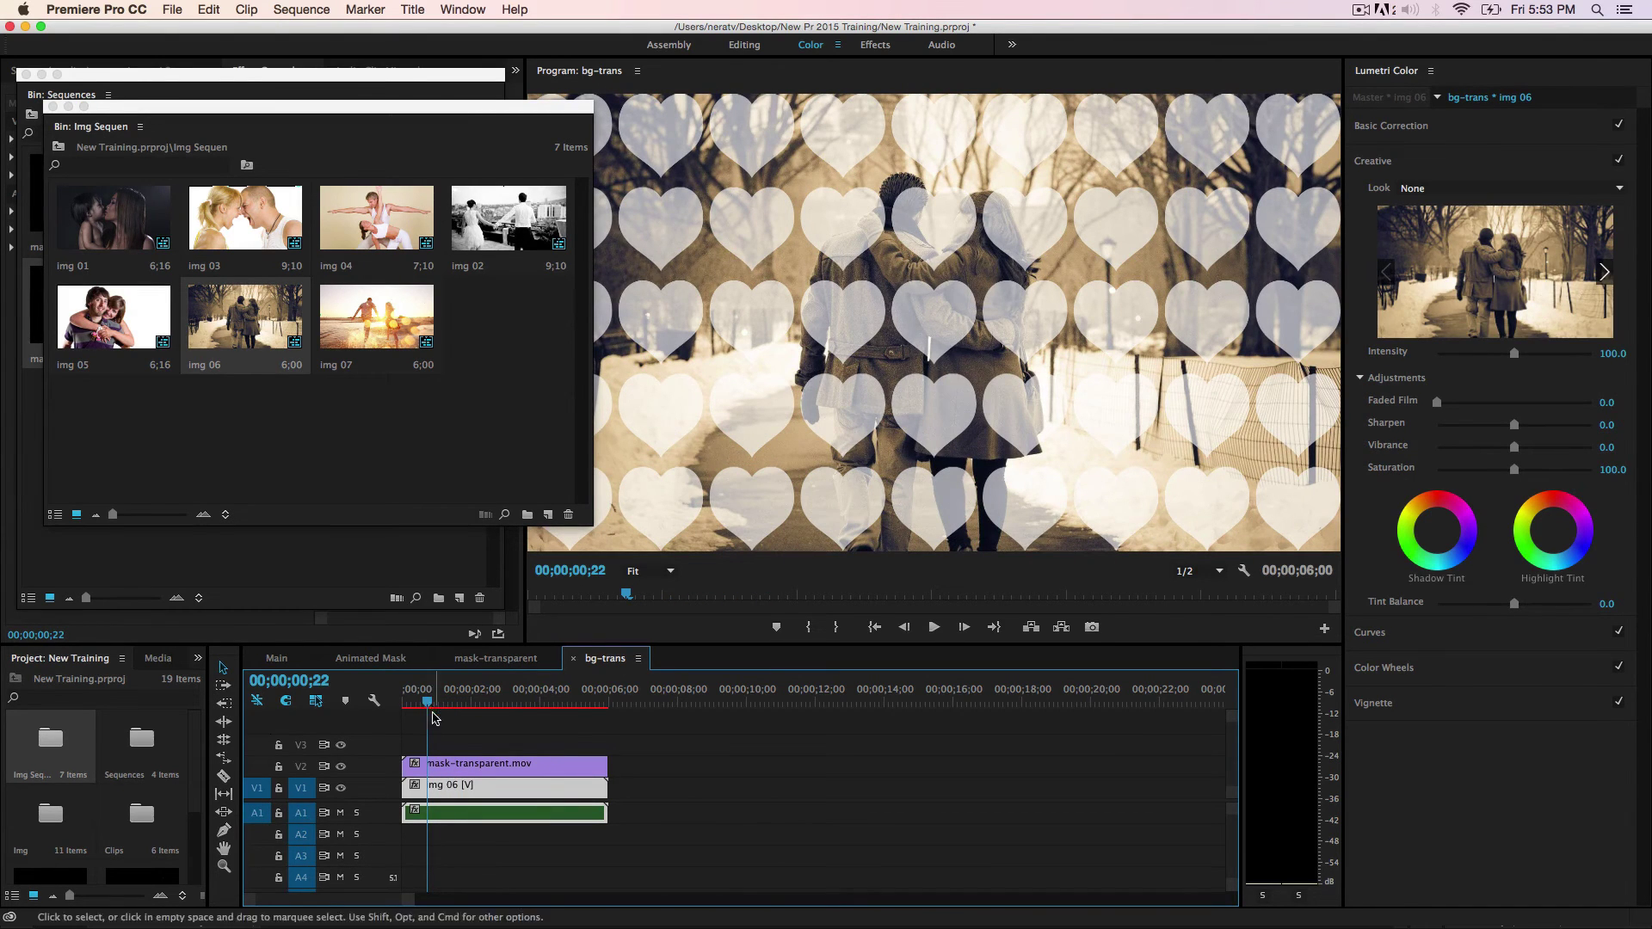
Step: Find the Track Matte Key effect by searching for "track" and apply it to the img 06 clip on V1
click(194, 661)
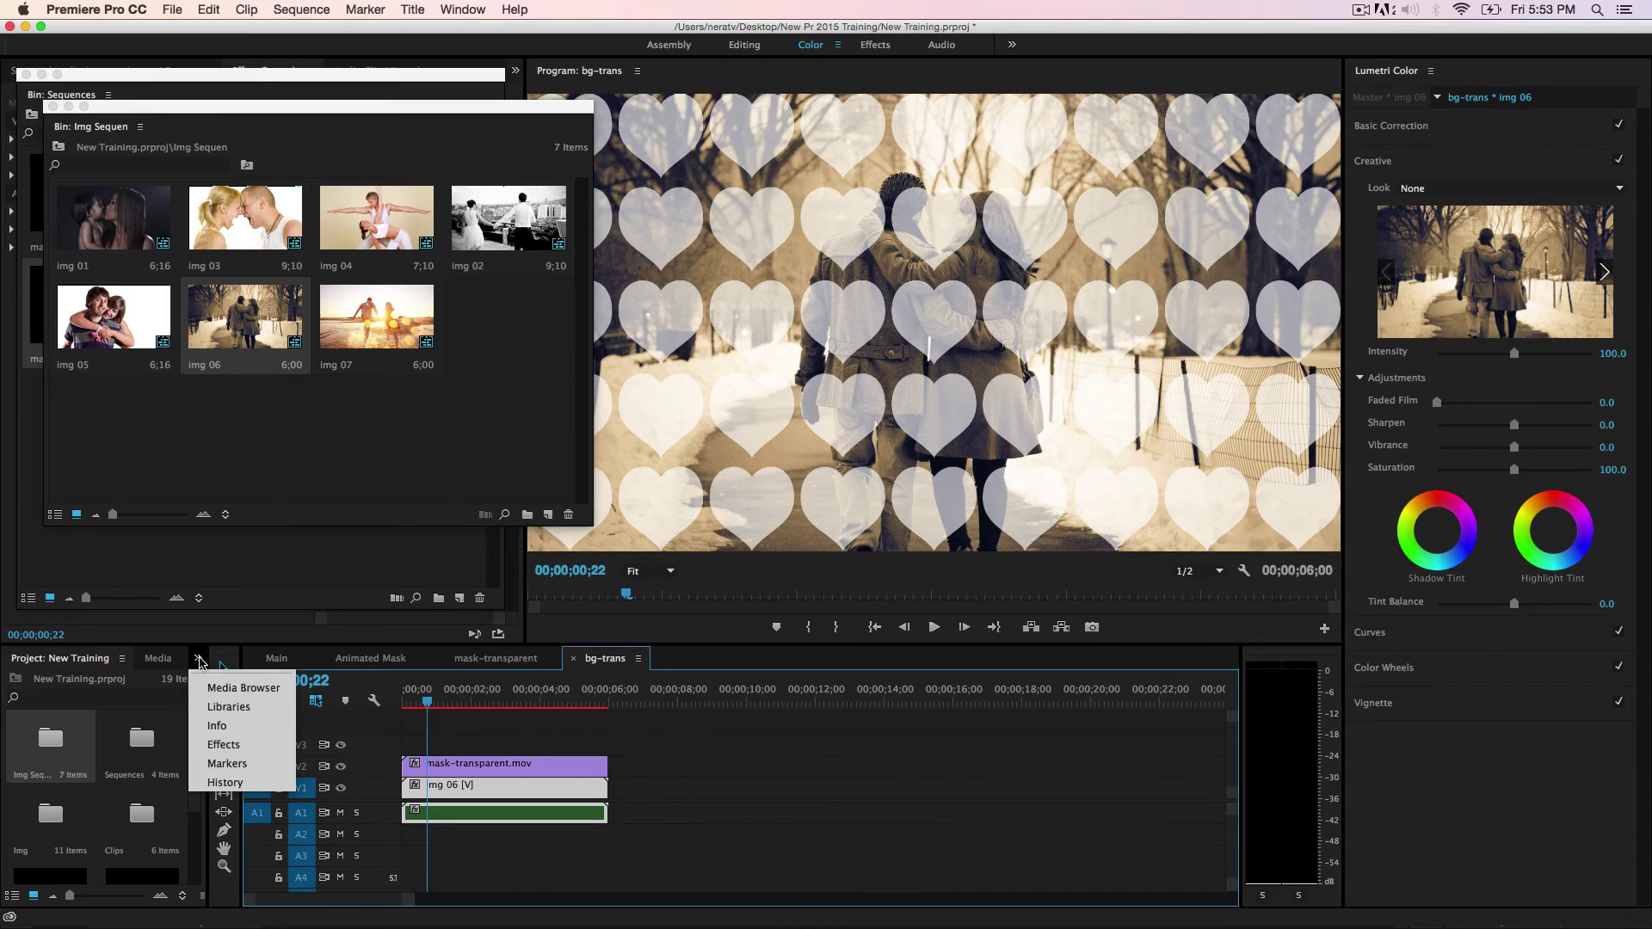
click(255, 750)
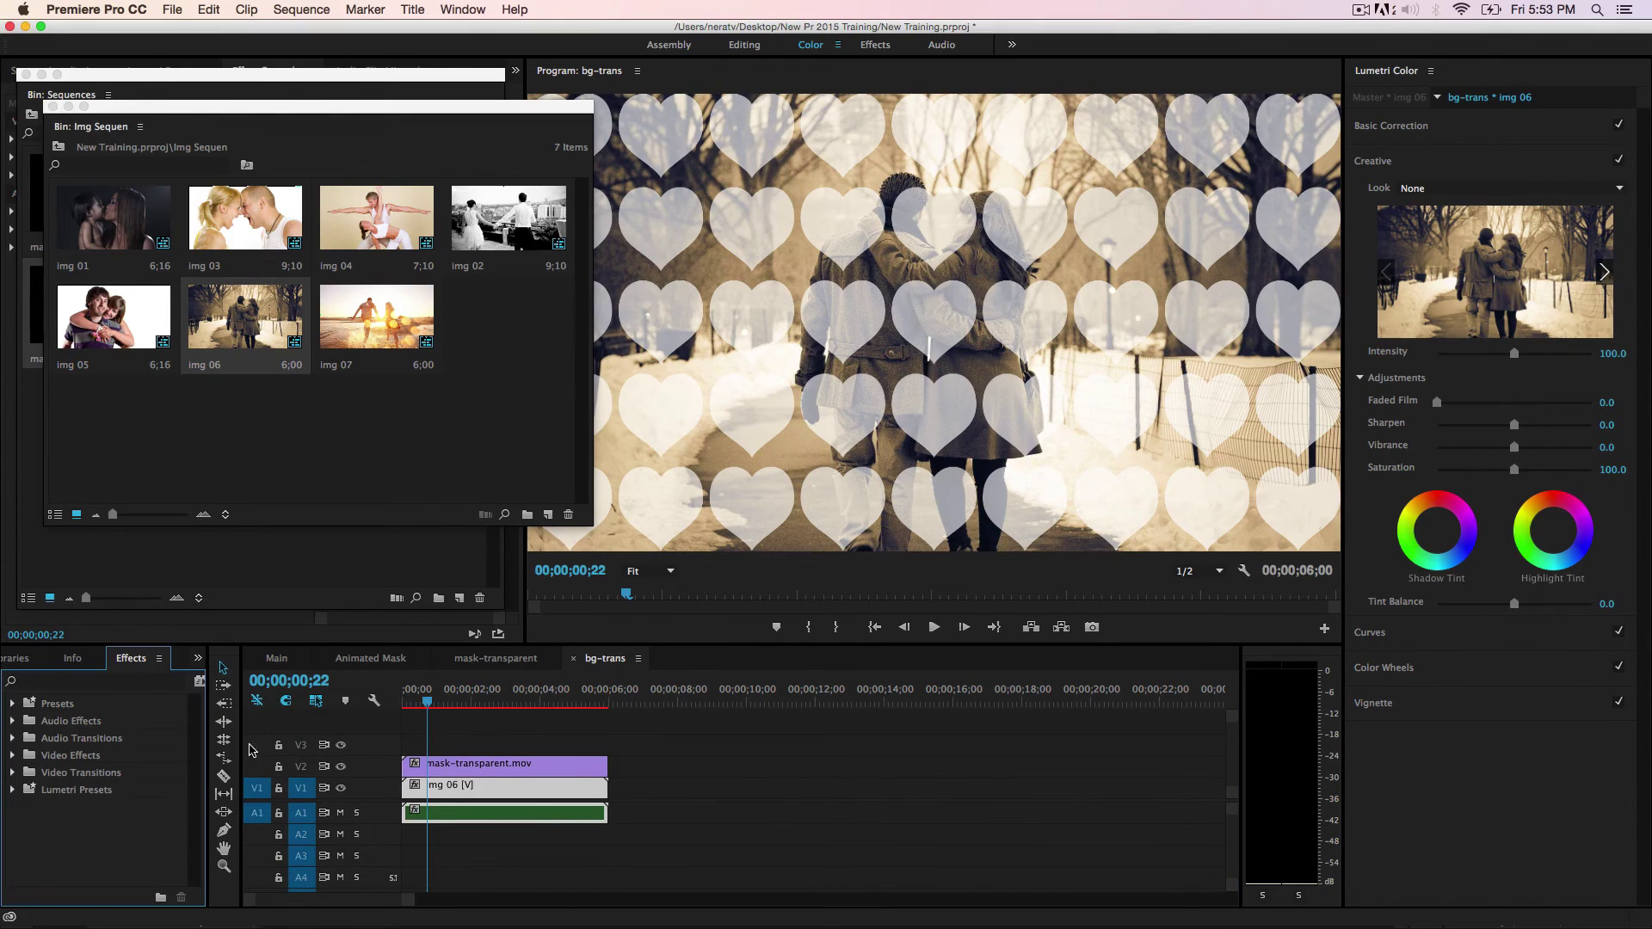
click(92, 682)
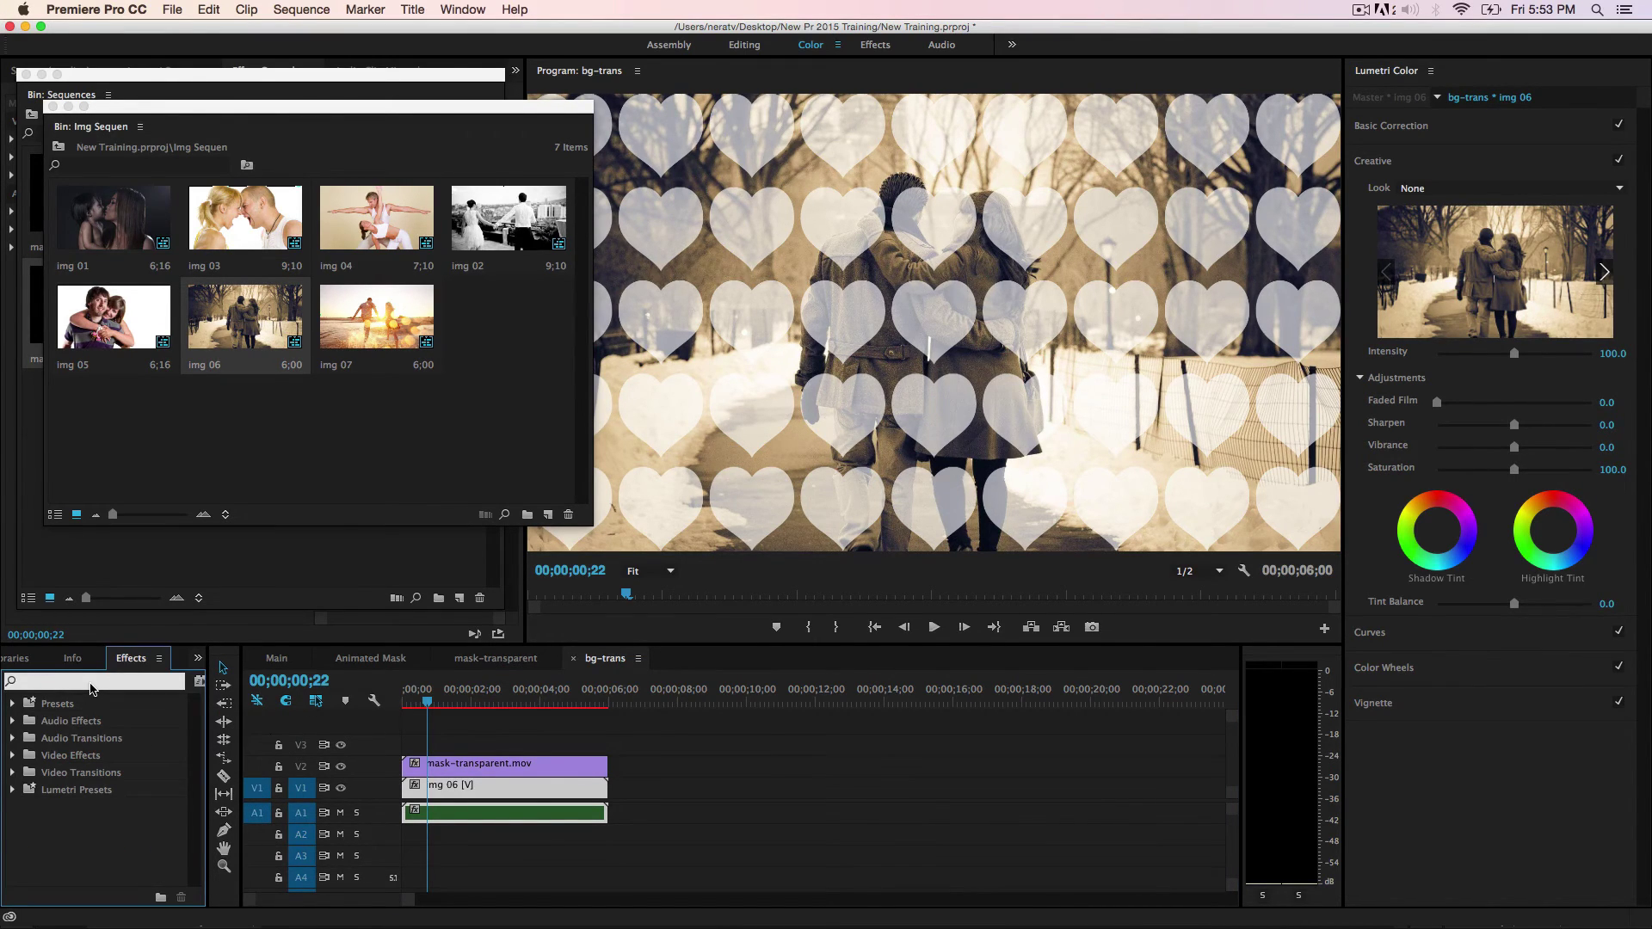
text(track)
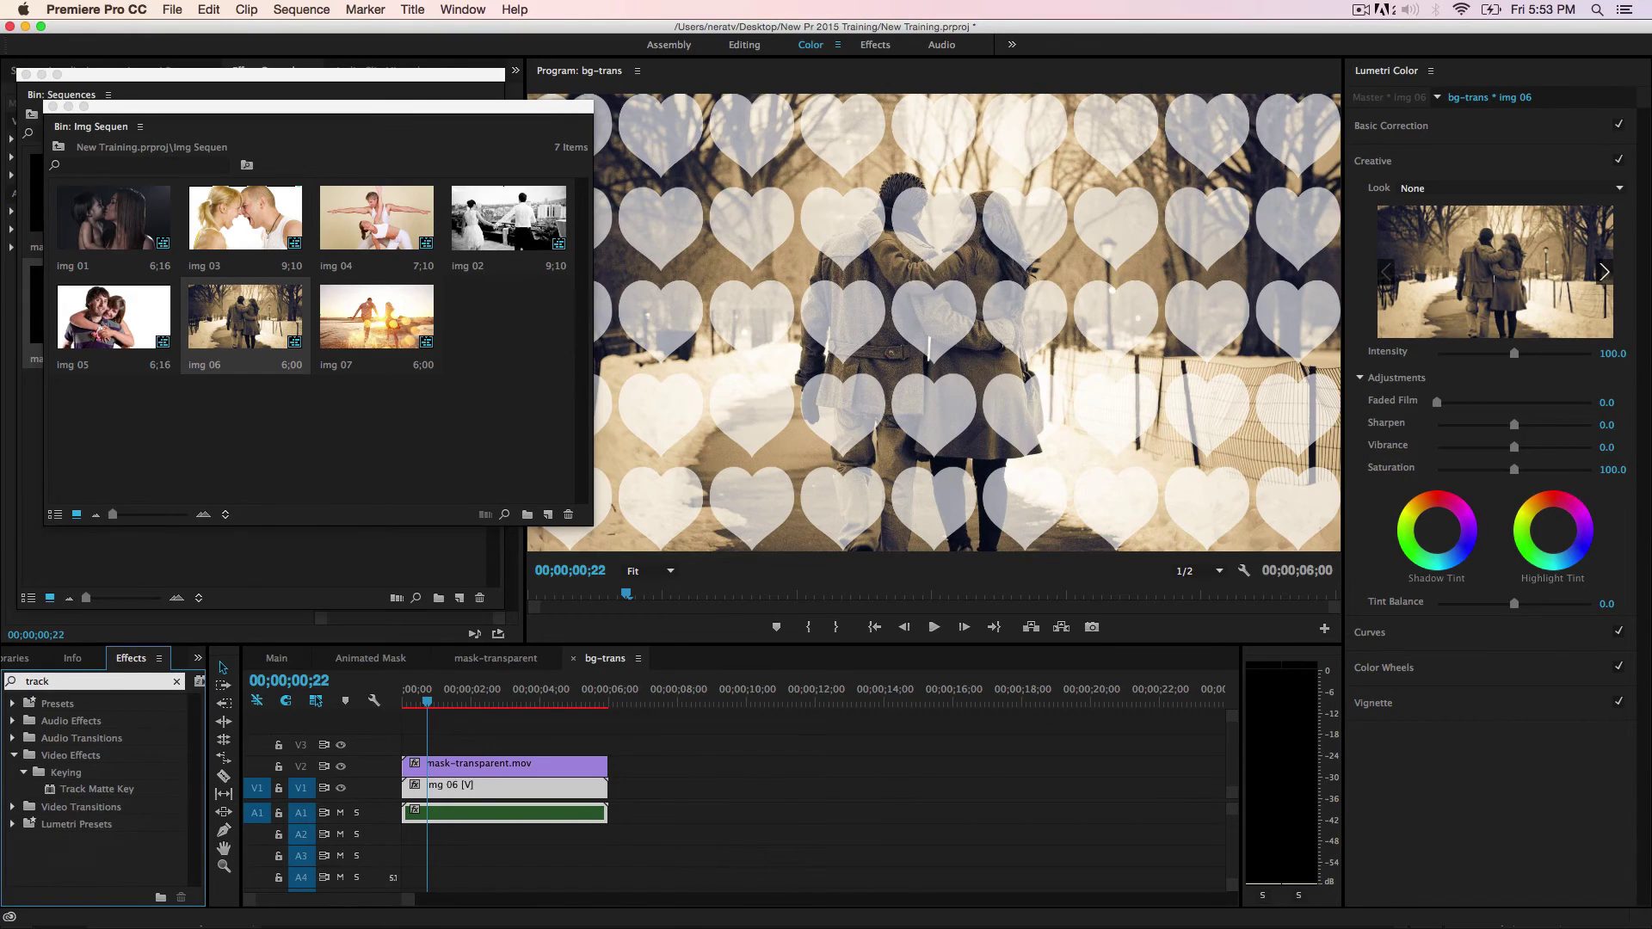
click(75, 790)
drag(63, 794, 437, 797)
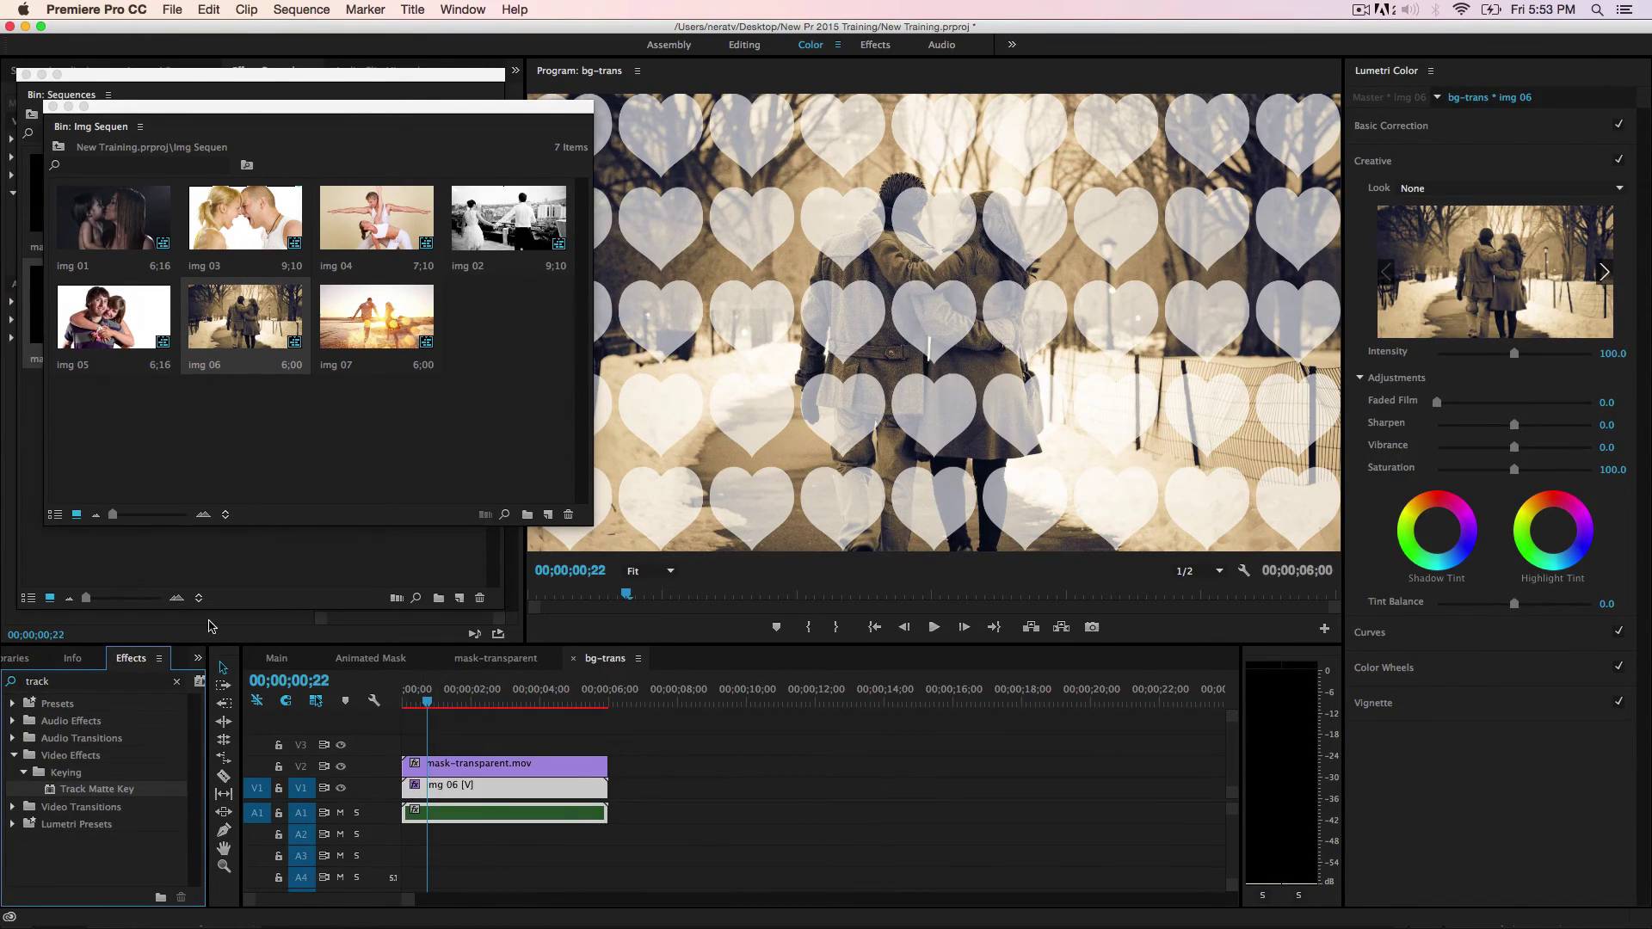
Step: Set the matte of img 06's Track Matte Key to Video 2 and preview the heart reveal across the whole clip
click(69, 106)
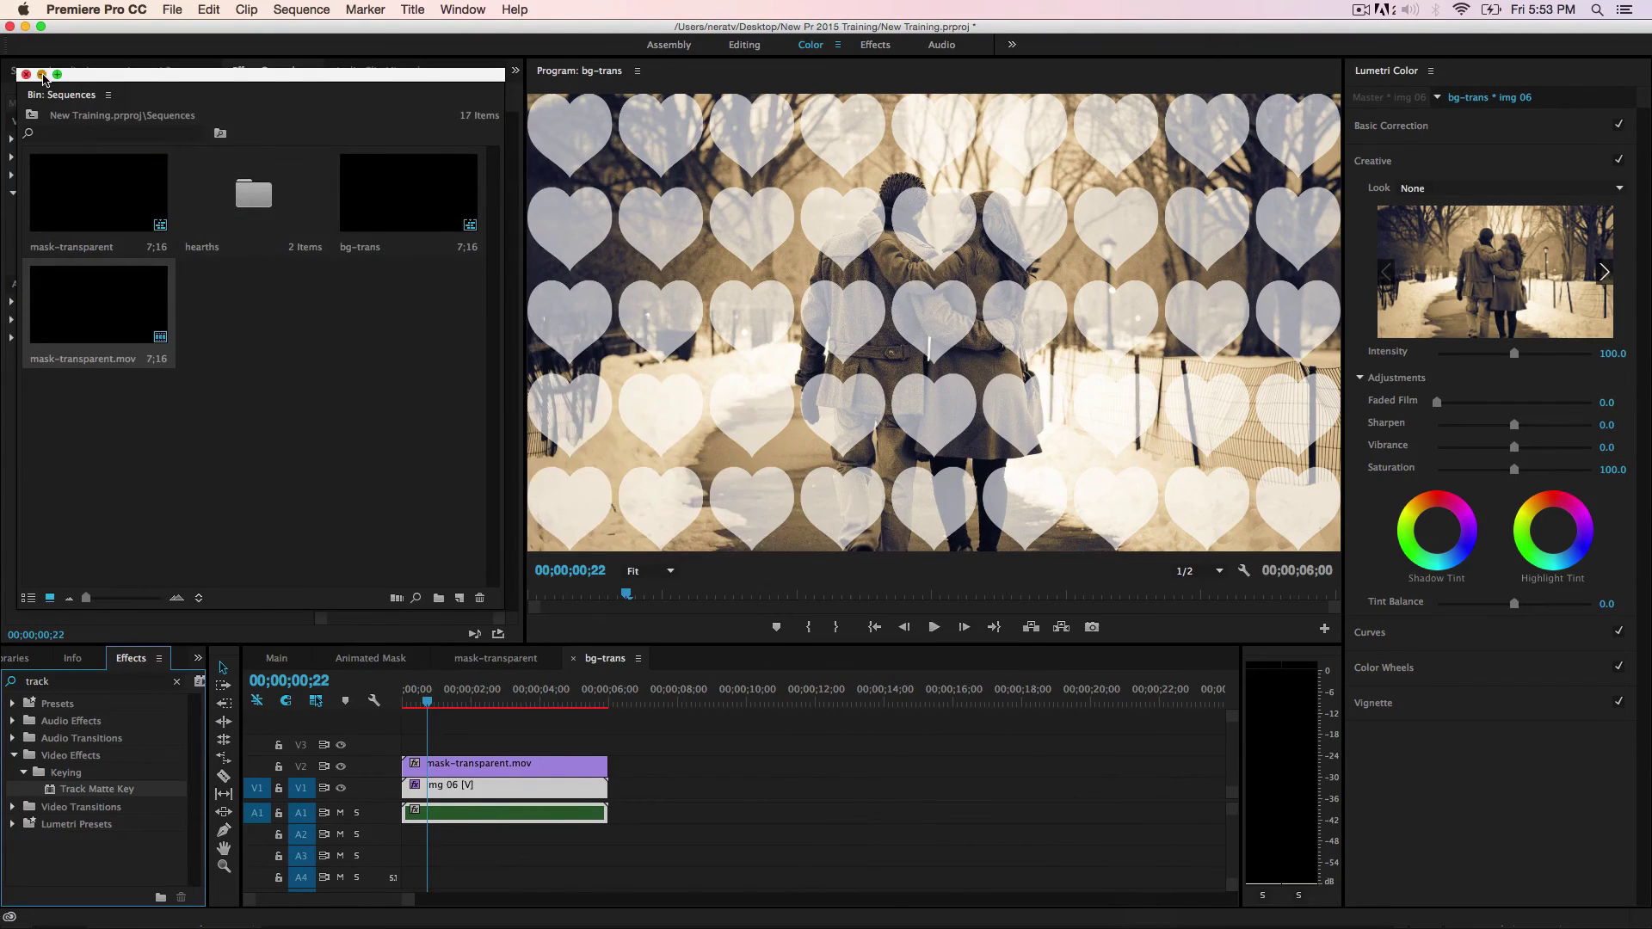
click(41, 75)
click(191, 231)
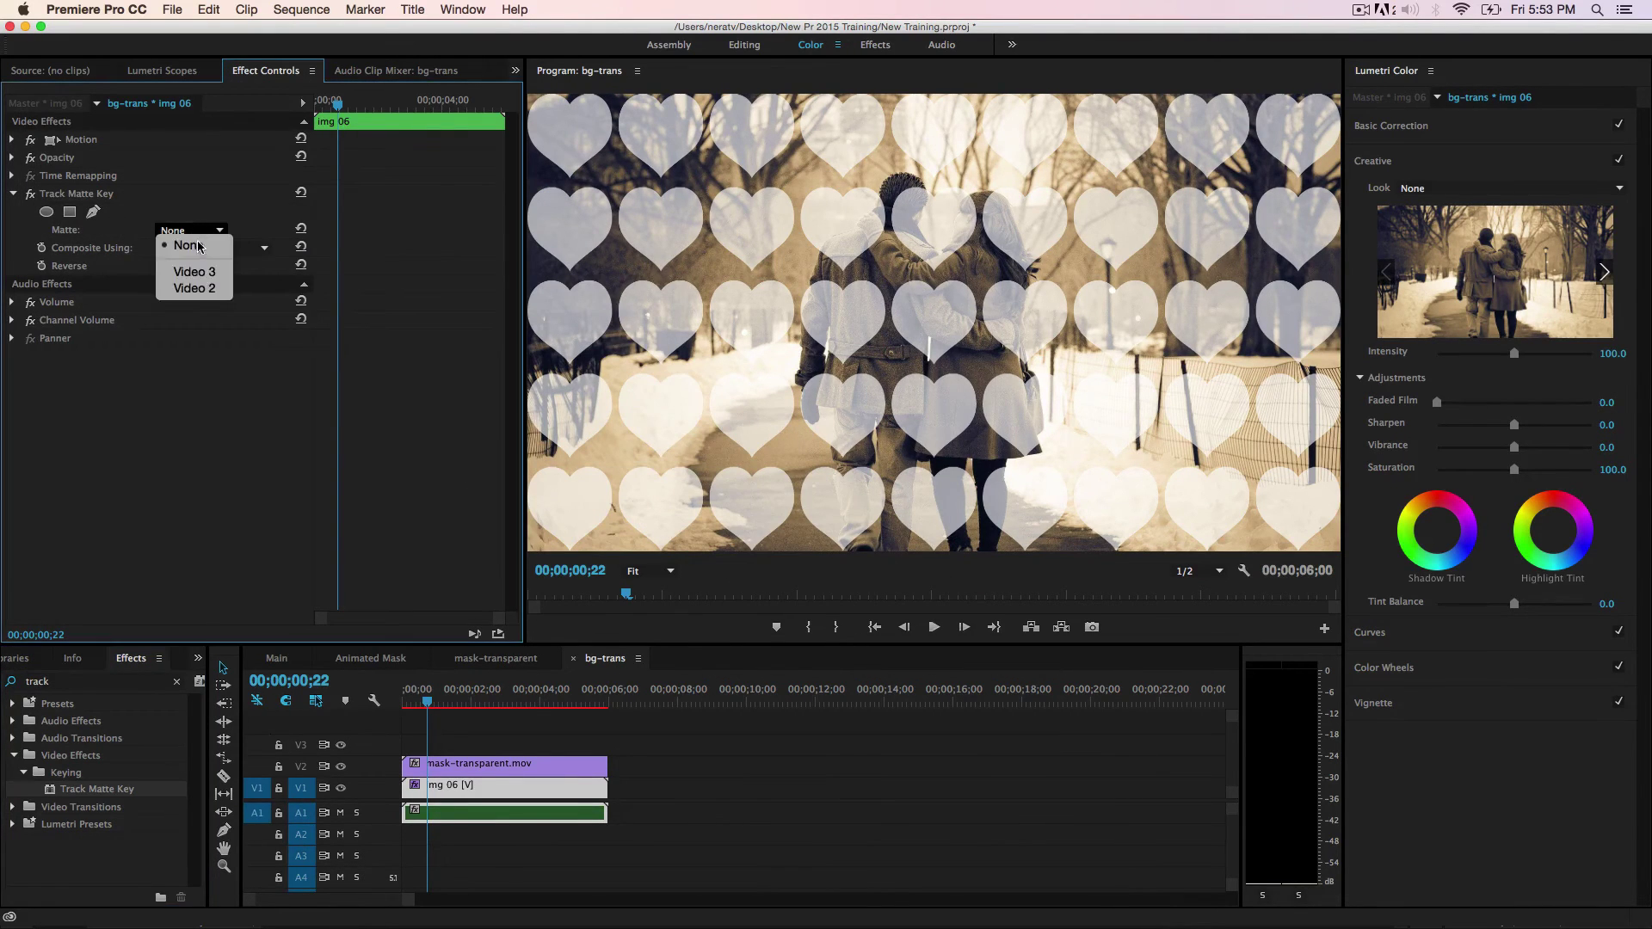
click(206, 294)
click(421, 704)
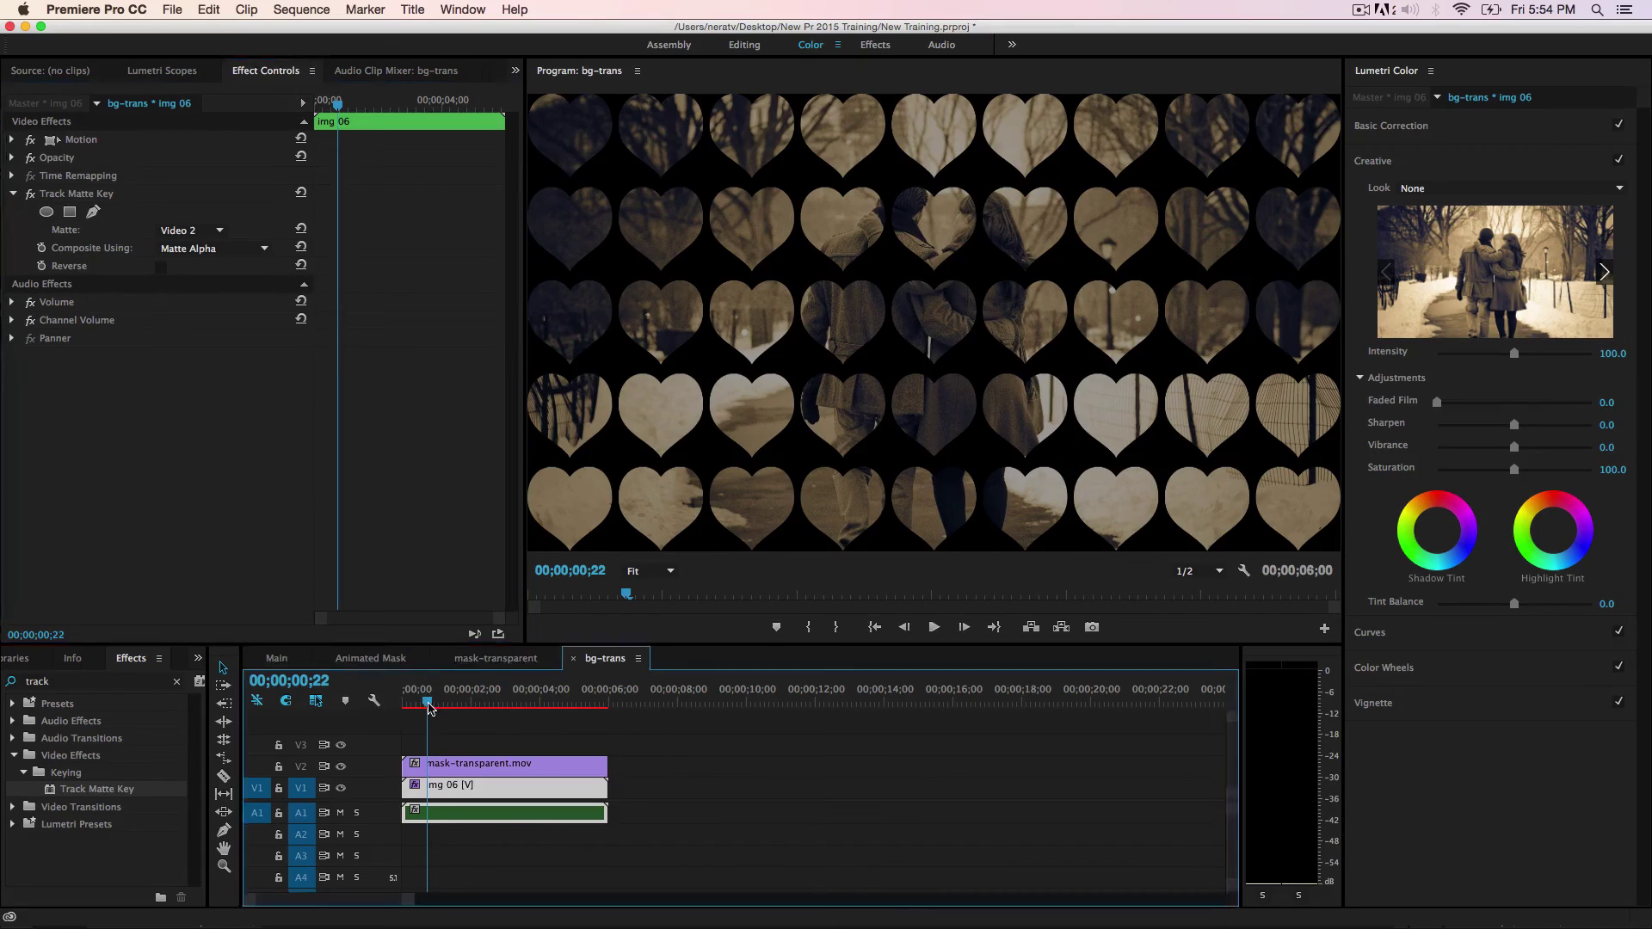
drag(421, 708, 368, 723)
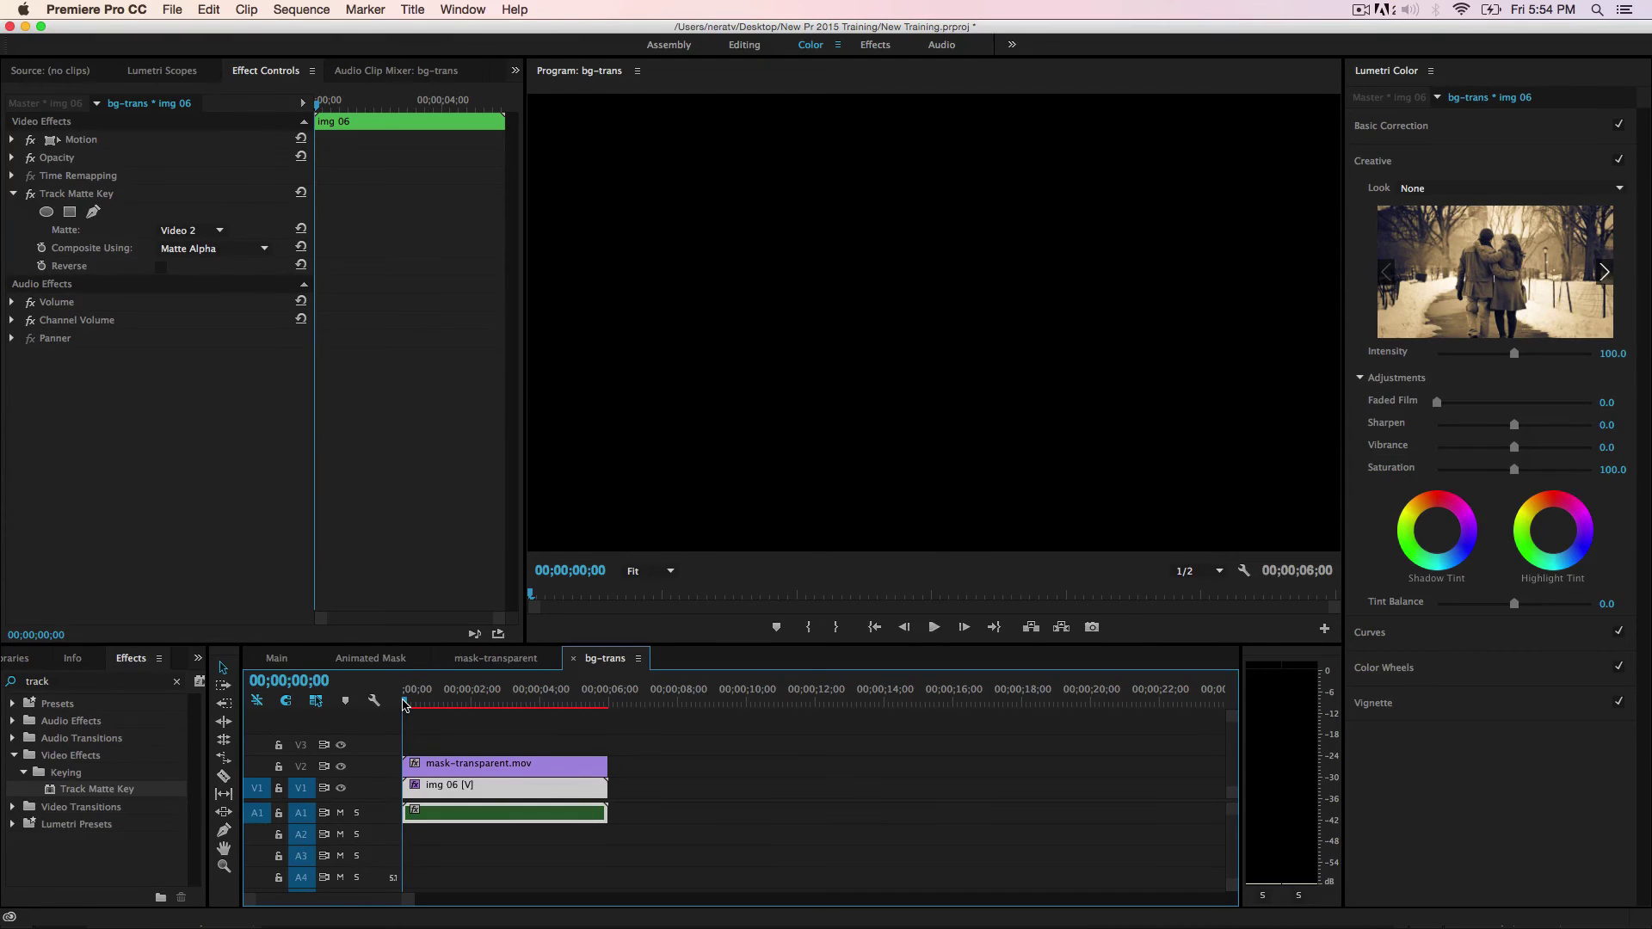
mouse_move(406, 706)
mouse_down()
mouse_move(445, 731)
mouse_move(561, 751)
mouse_move(607, 719)
mouse_up()
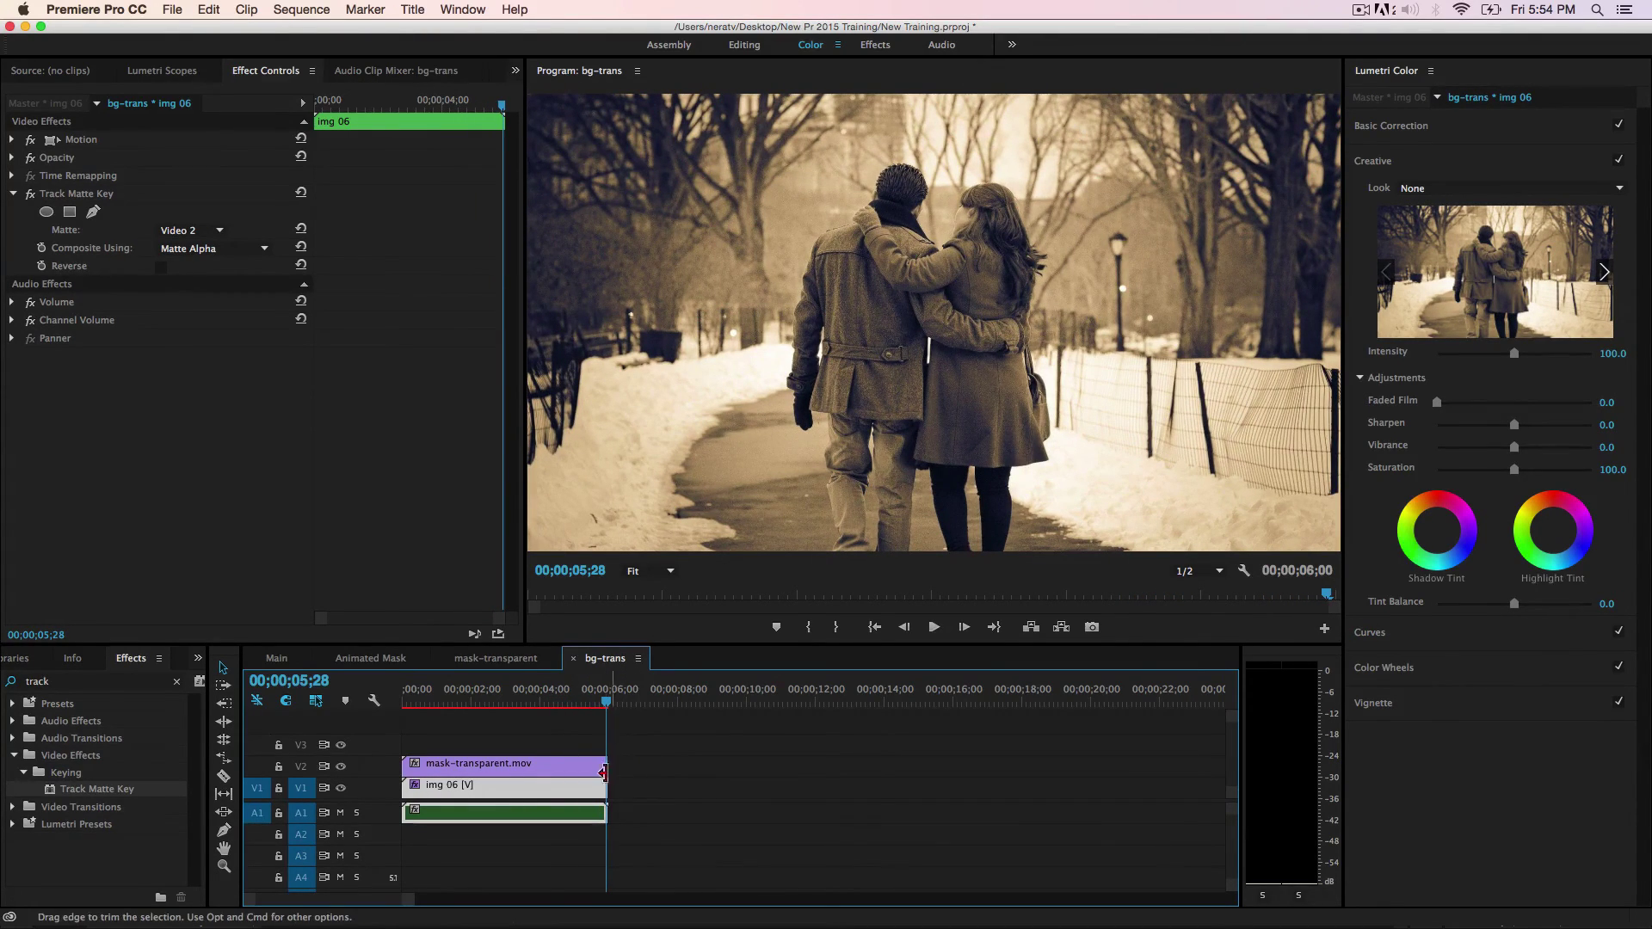
Step: Extend the end of mask-transparent.mov on V2 to 00;00;07;15
click(517, 765)
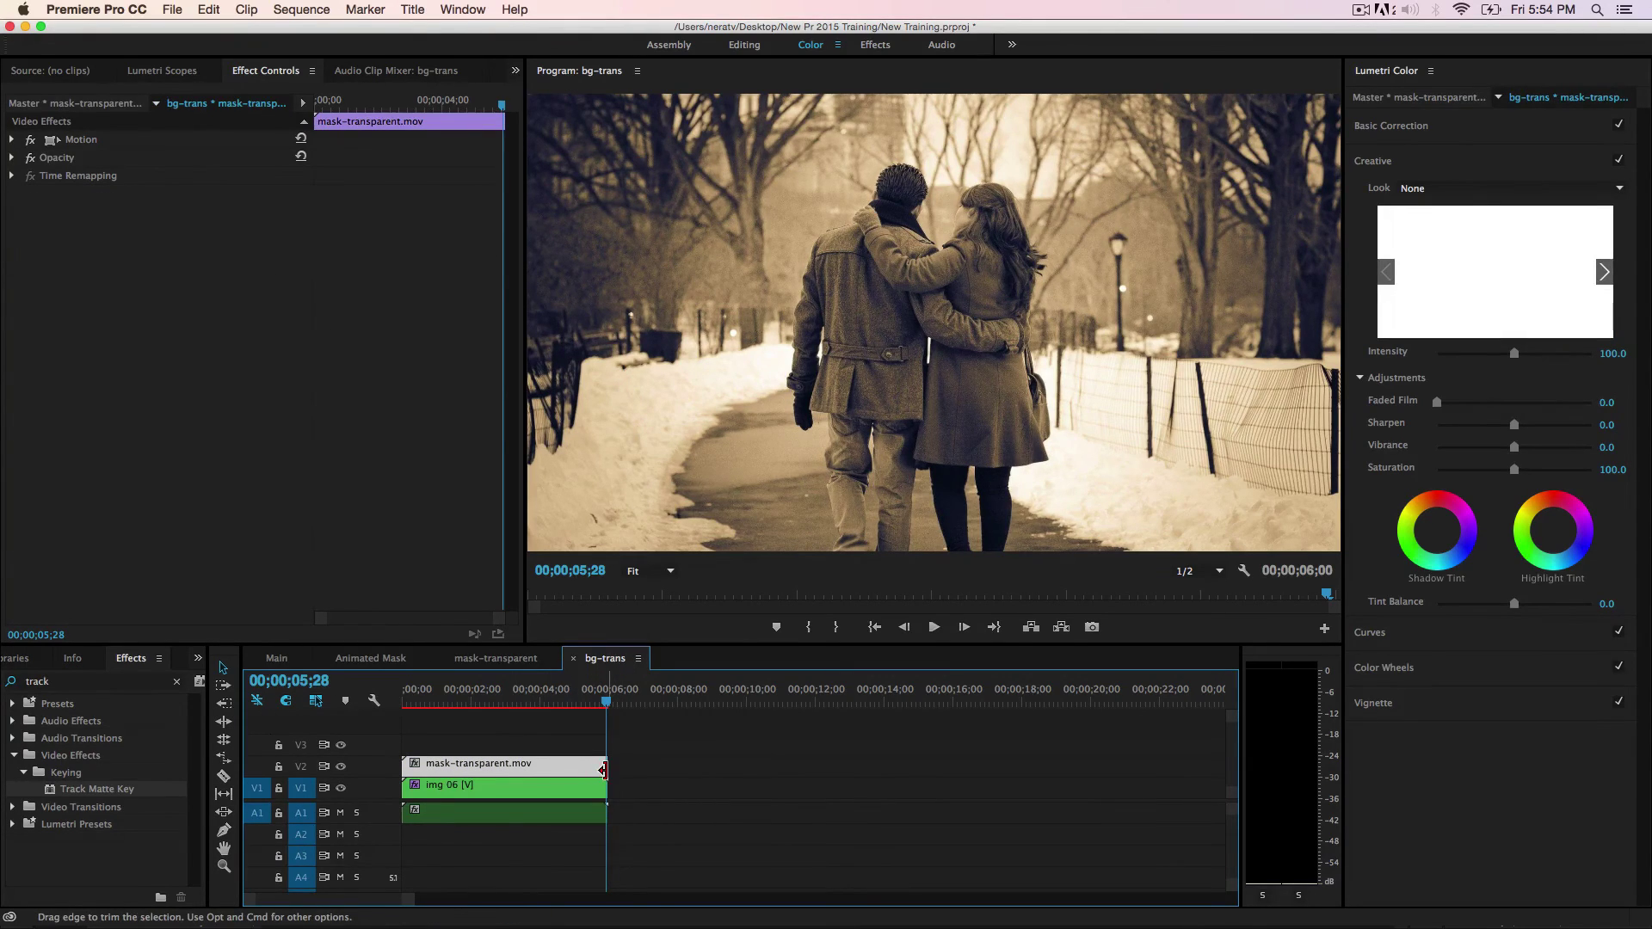
drag(606, 767, 616, 767)
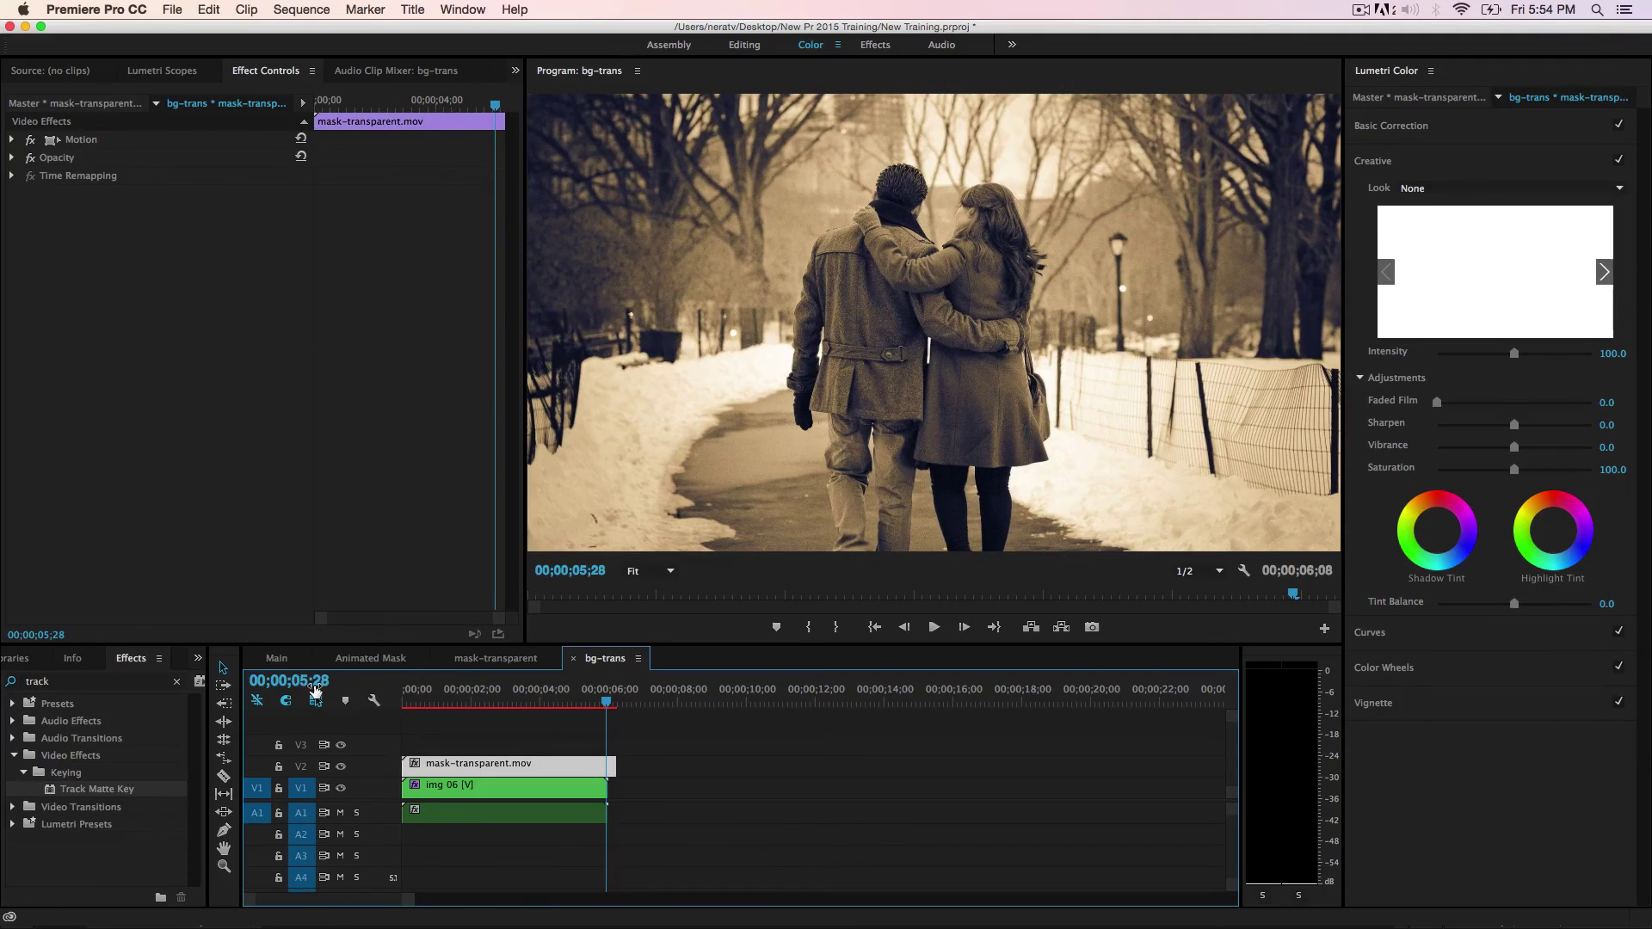
click(386, 685)
text(715)
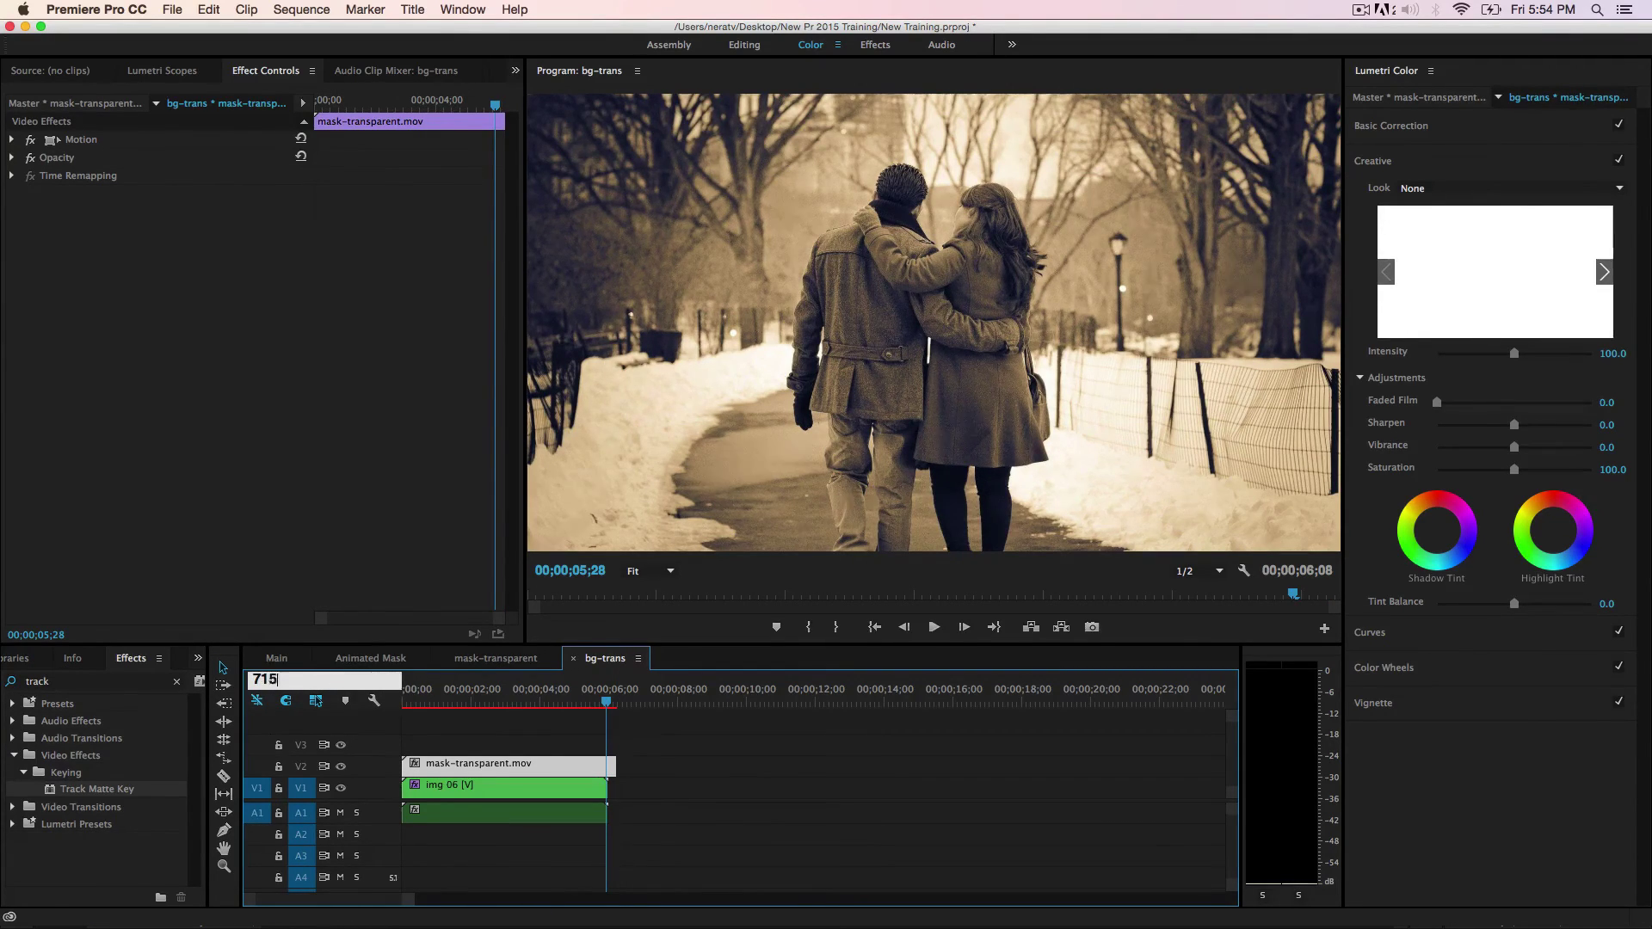
key(Return)
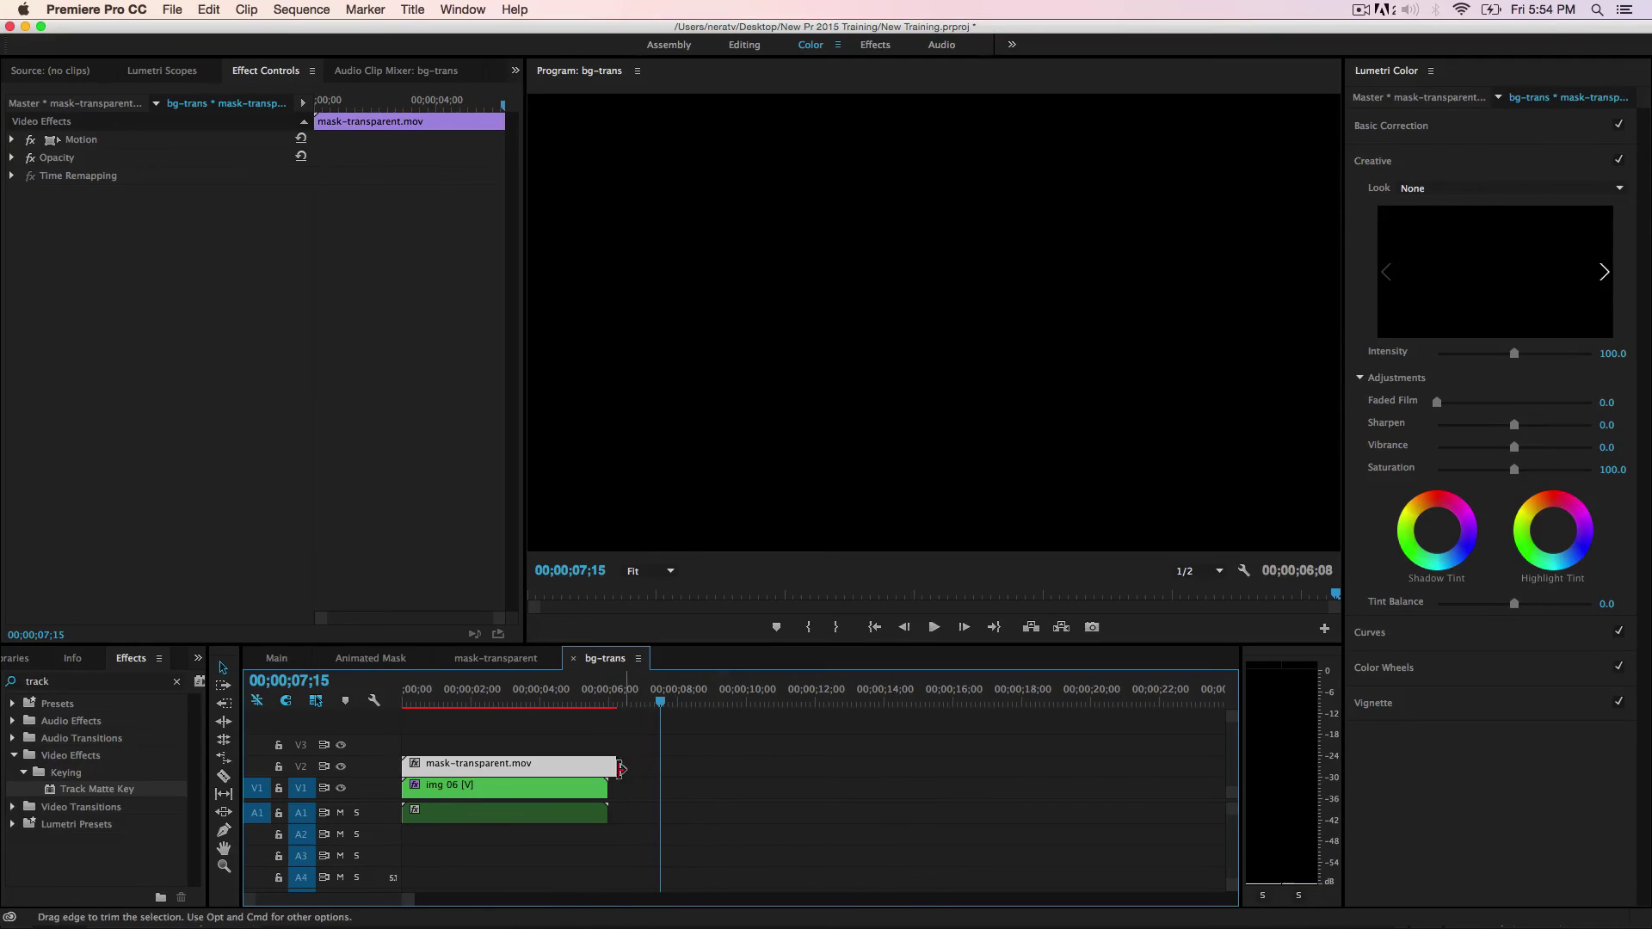
drag(614, 767, 659, 766)
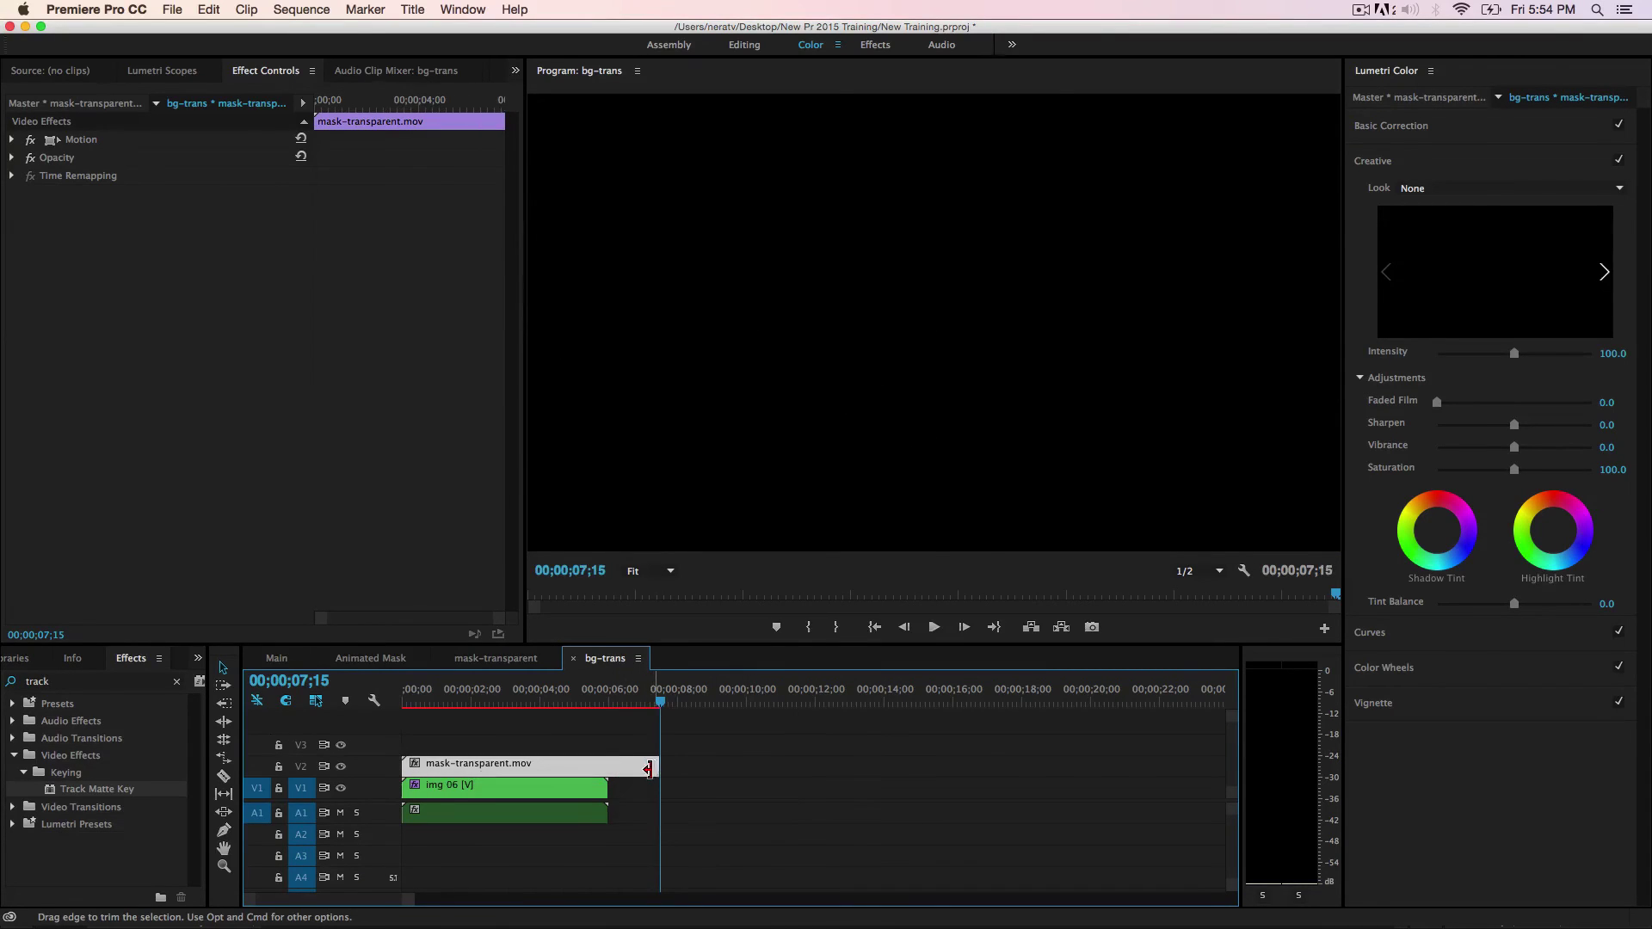
Step: Cut the Track Matte Key effect from img 06 and delete the img 06 clip from the bg-trans sequence
click(522, 795)
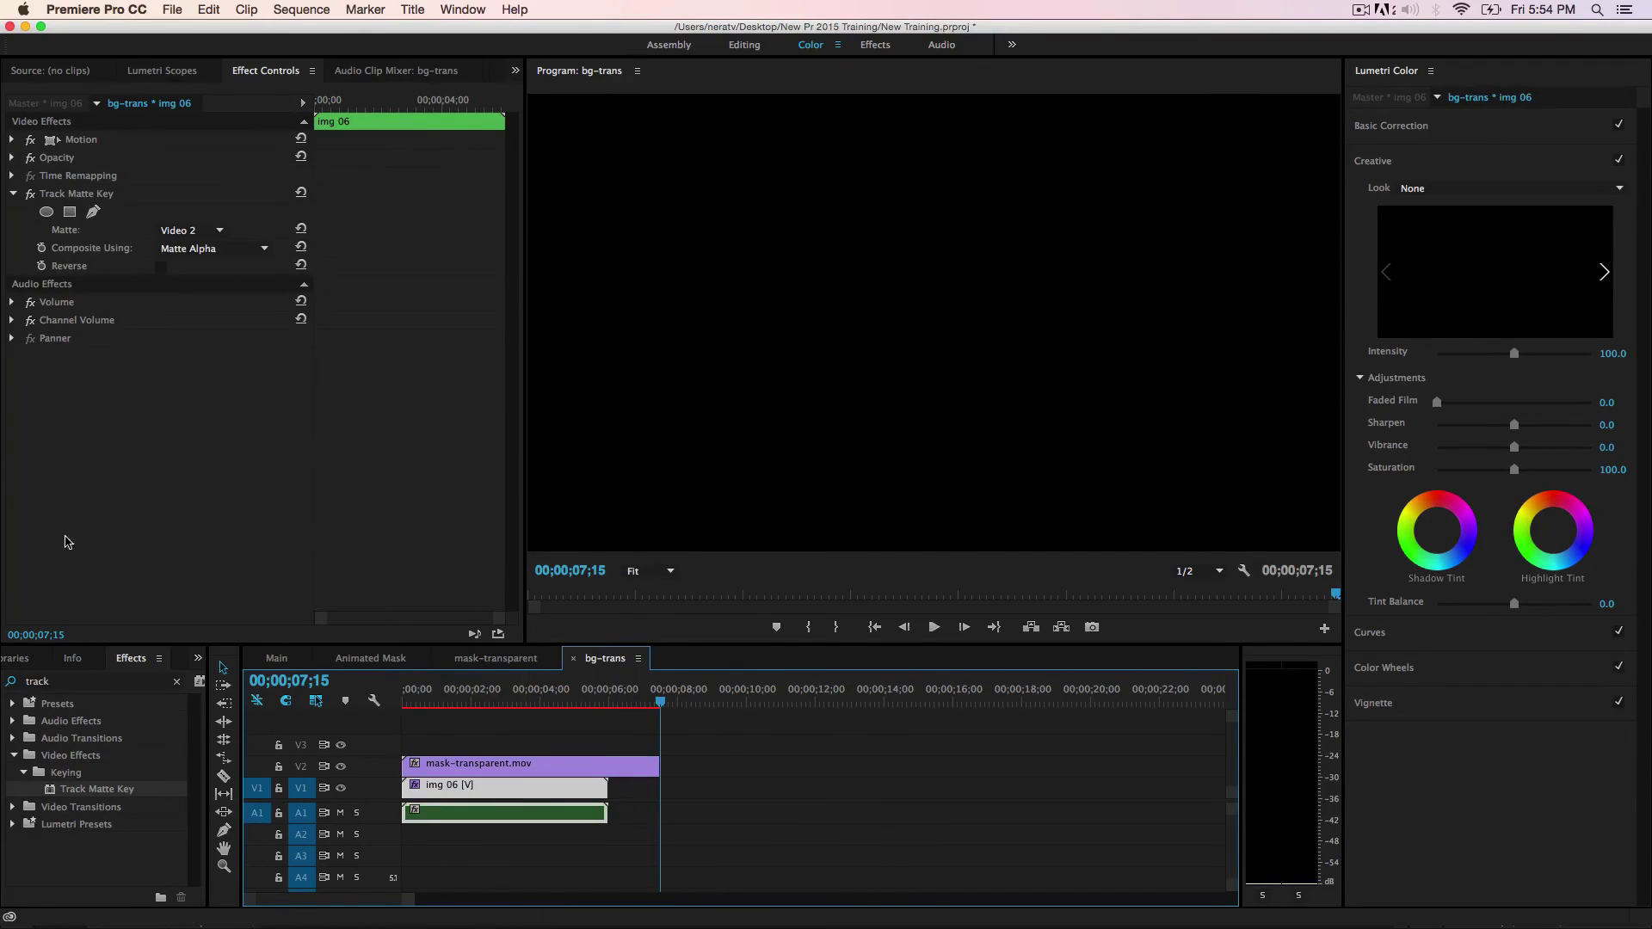
click(81, 195)
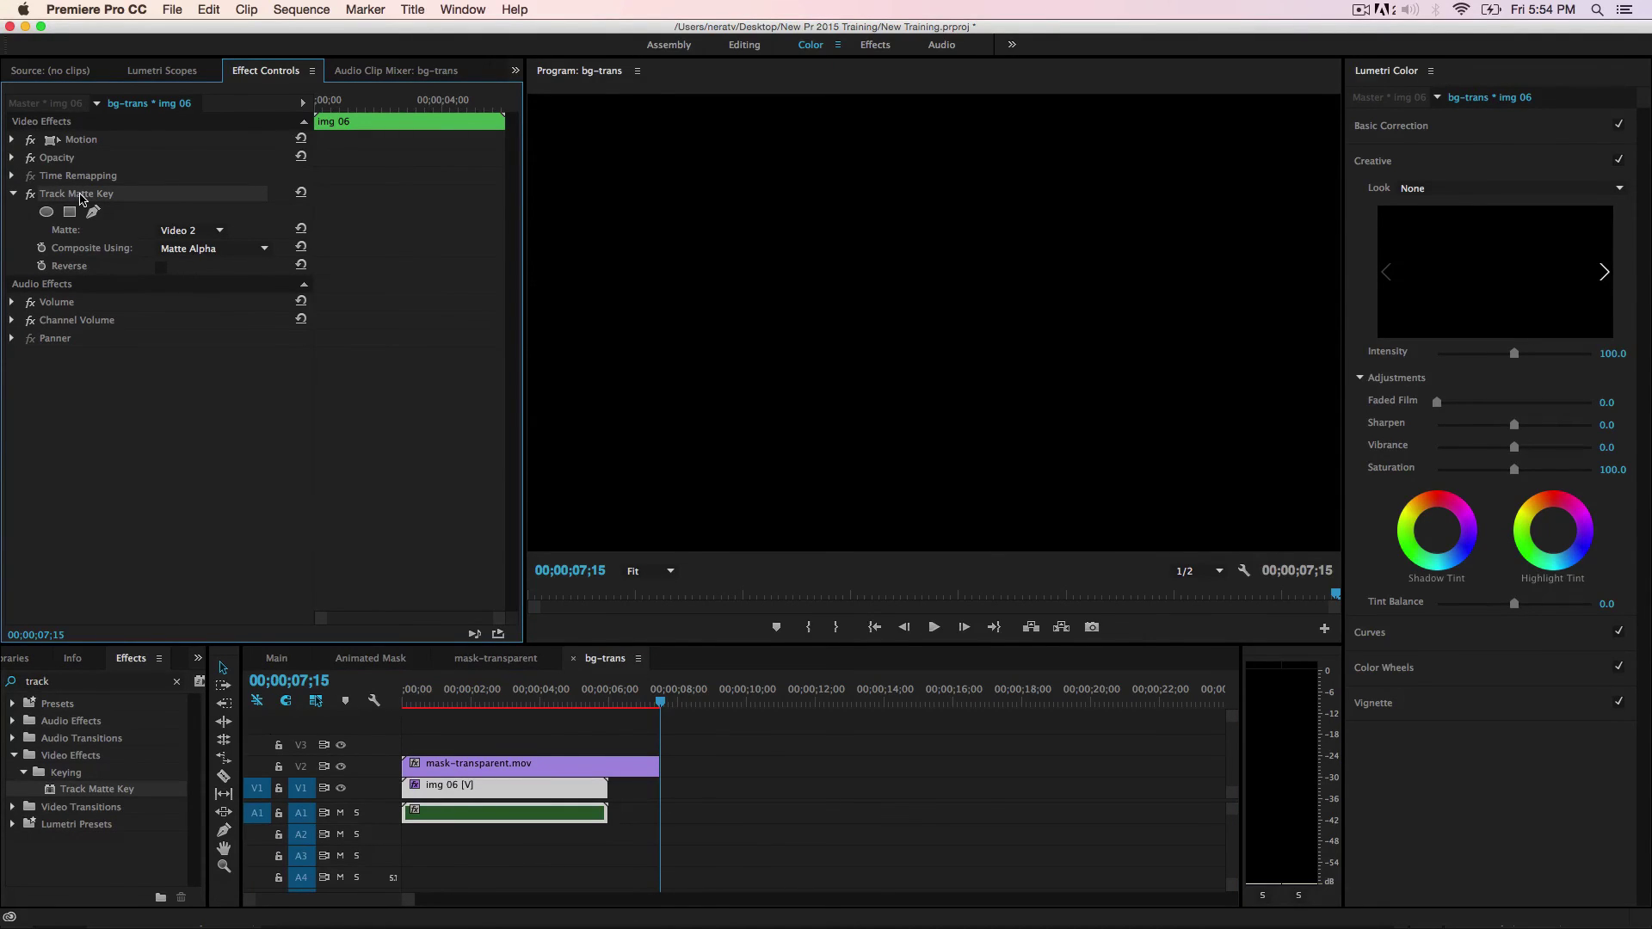
key(Delete)
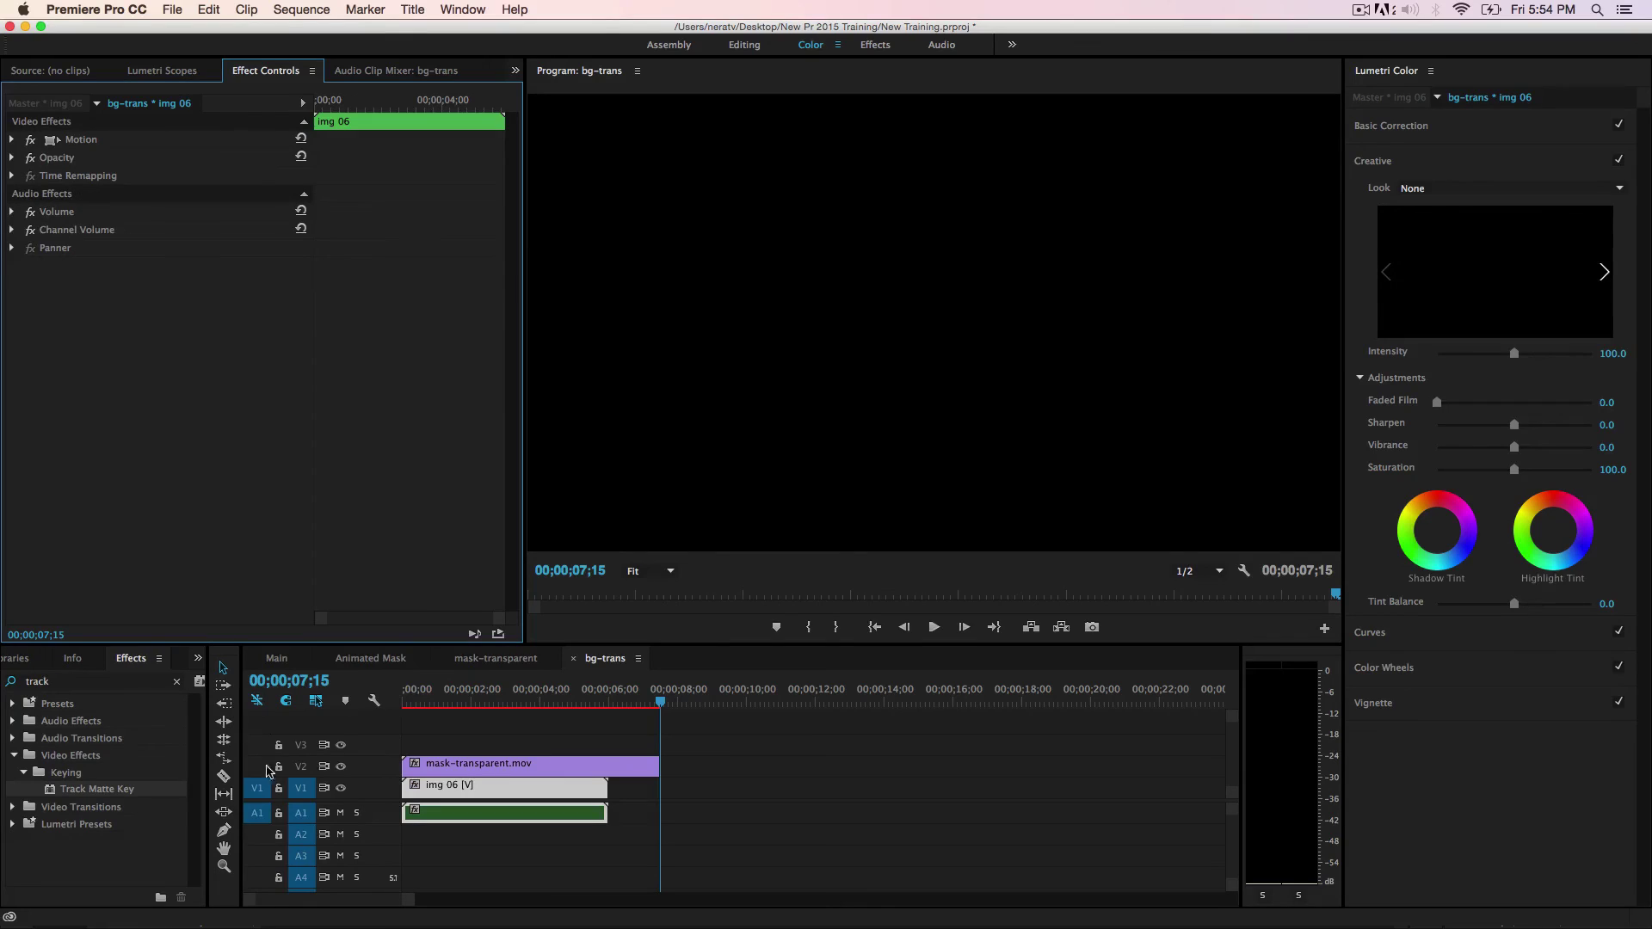
click(531, 795)
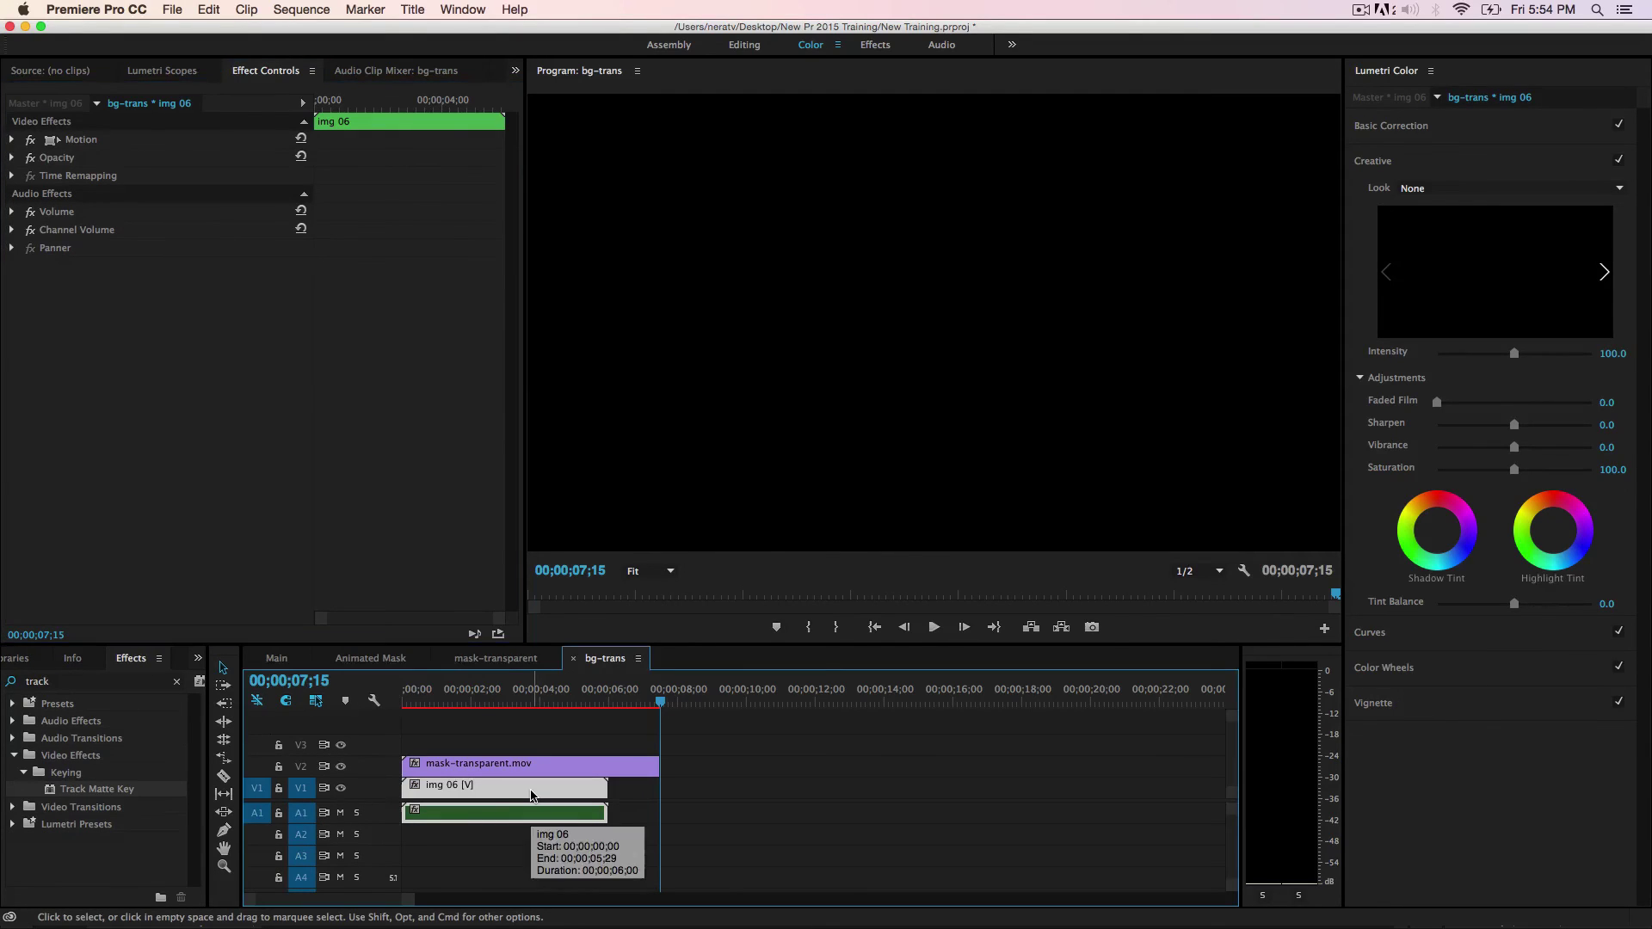
key(Delete)
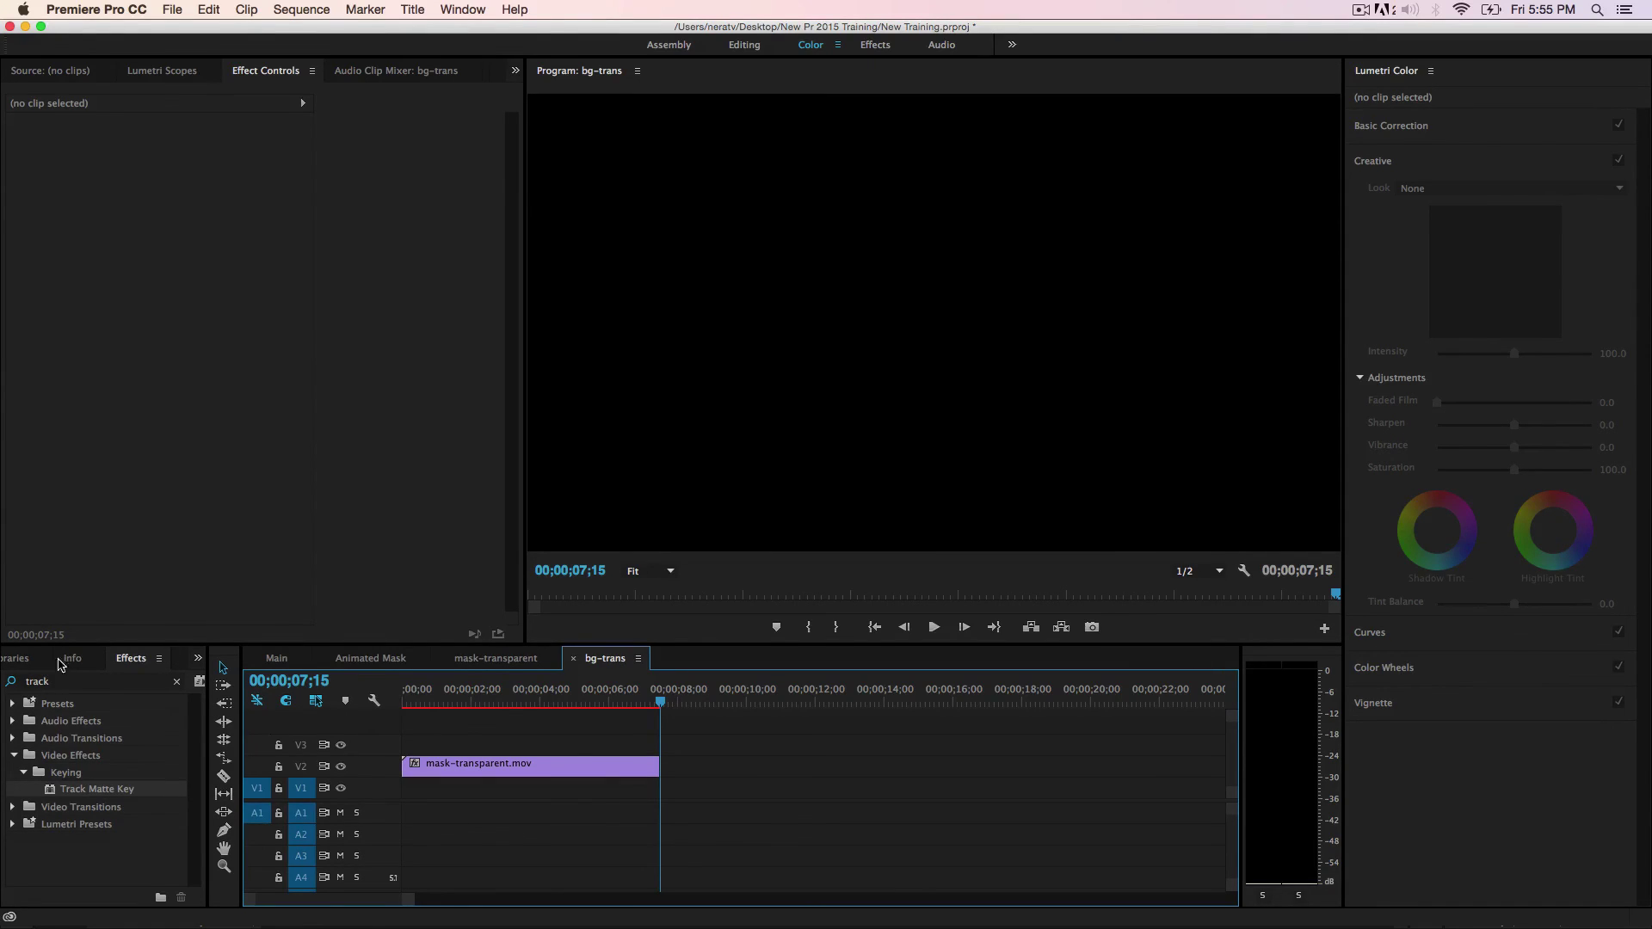
Step: Add 001.jpg from the Img bin to V1 at the start of bg-trans and extend it to the end of mask-transparent.mov
click(198, 657)
click(249, 676)
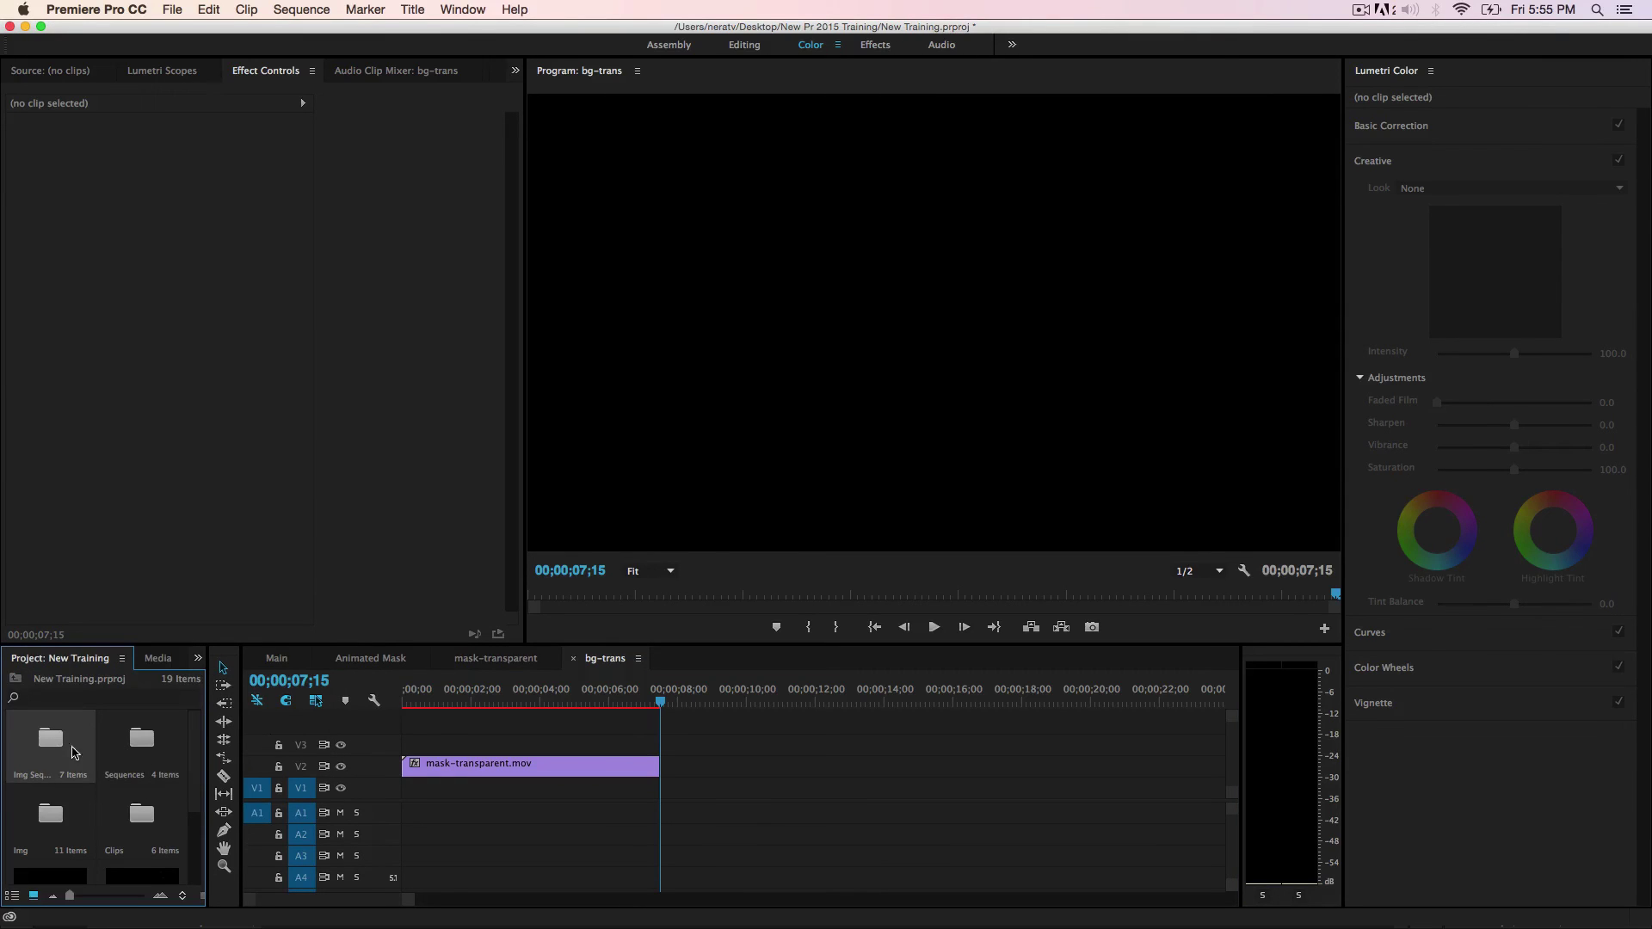
click(62, 823)
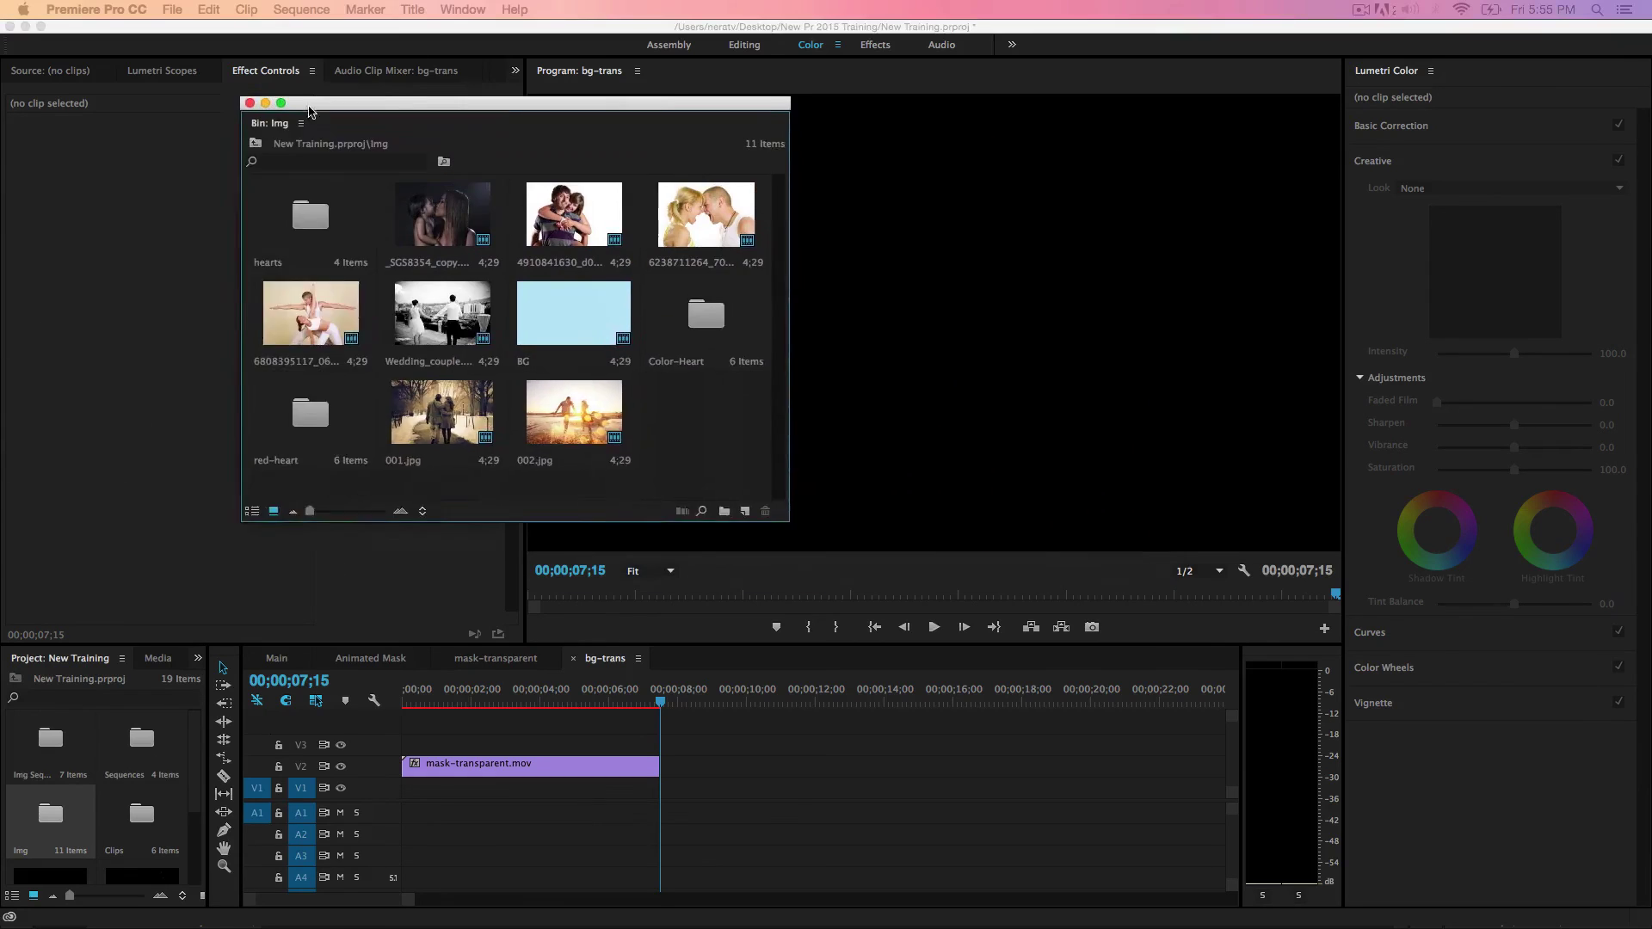
drag(193, 407, 409, 787)
drag(562, 785, 659, 792)
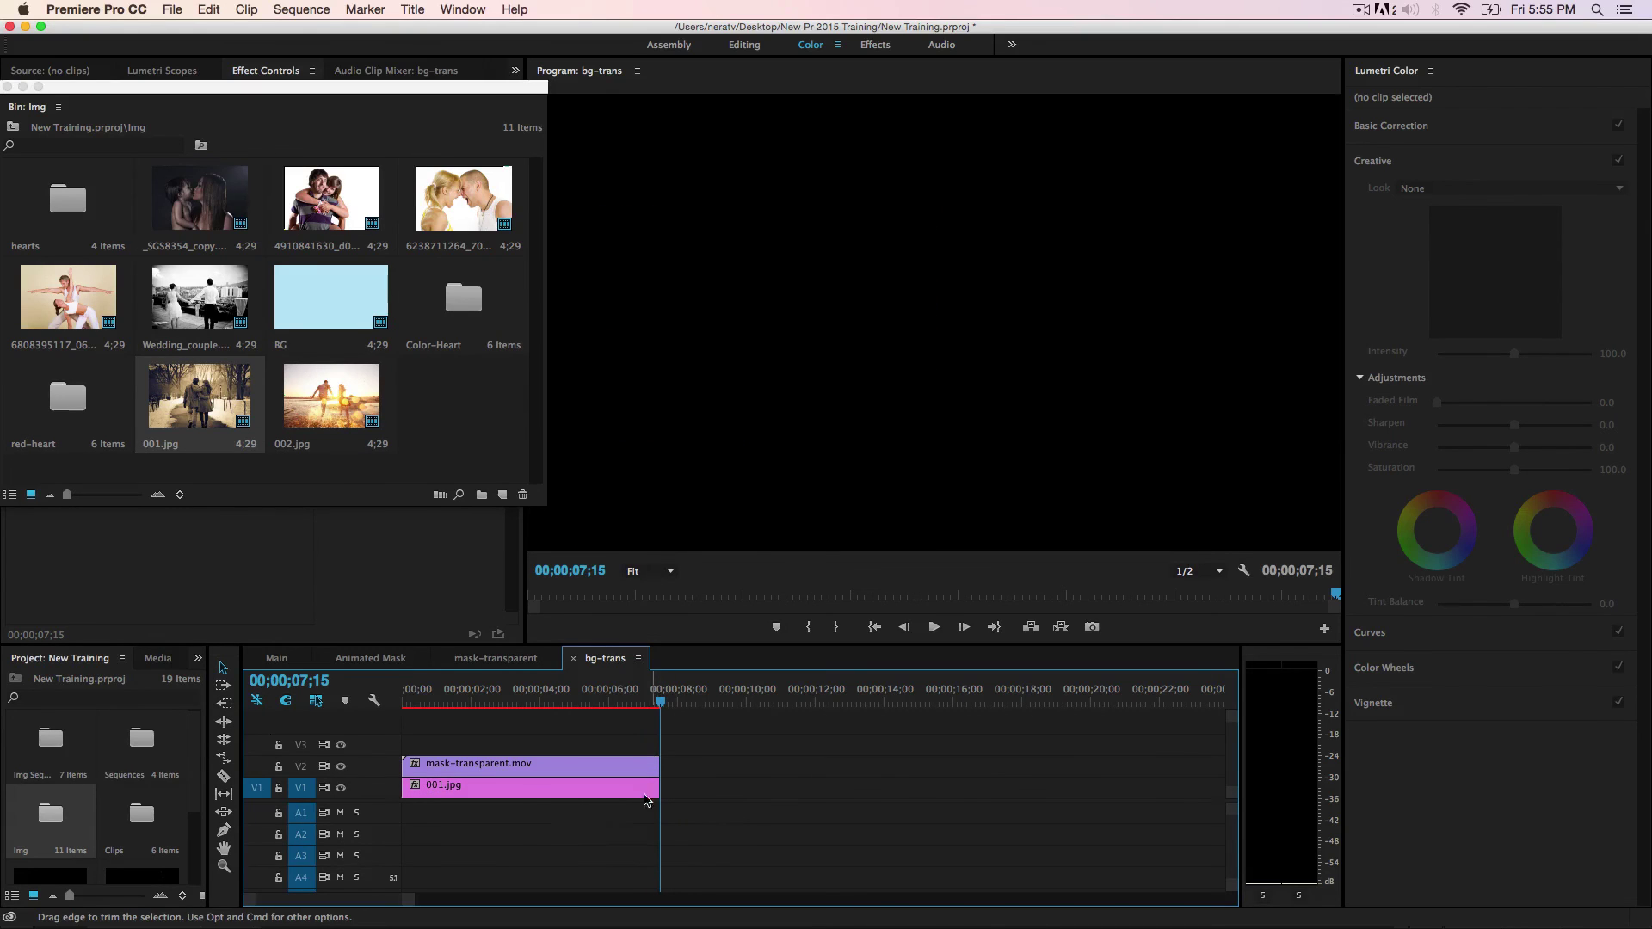
Step: Paste the Track Matte Key effect with its Video 2 matte onto 001.jpg and preview the heart reveal up to 00;00;01;18
click(522, 703)
drag(509, 704, 438, 704)
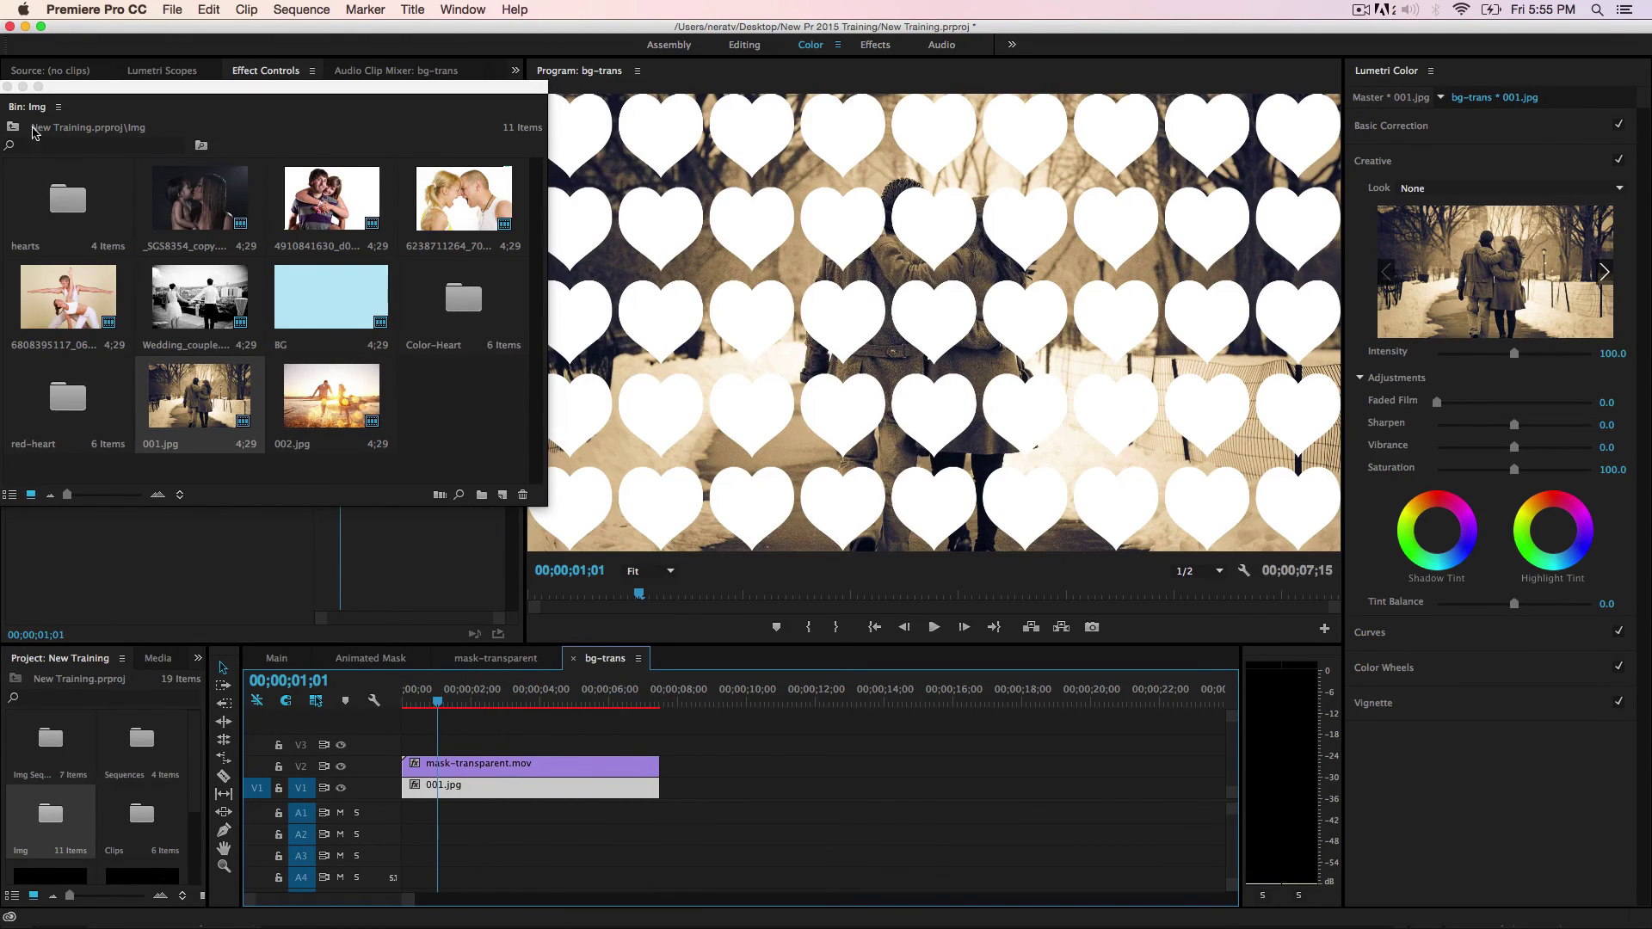
click(7, 87)
click(192, 483)
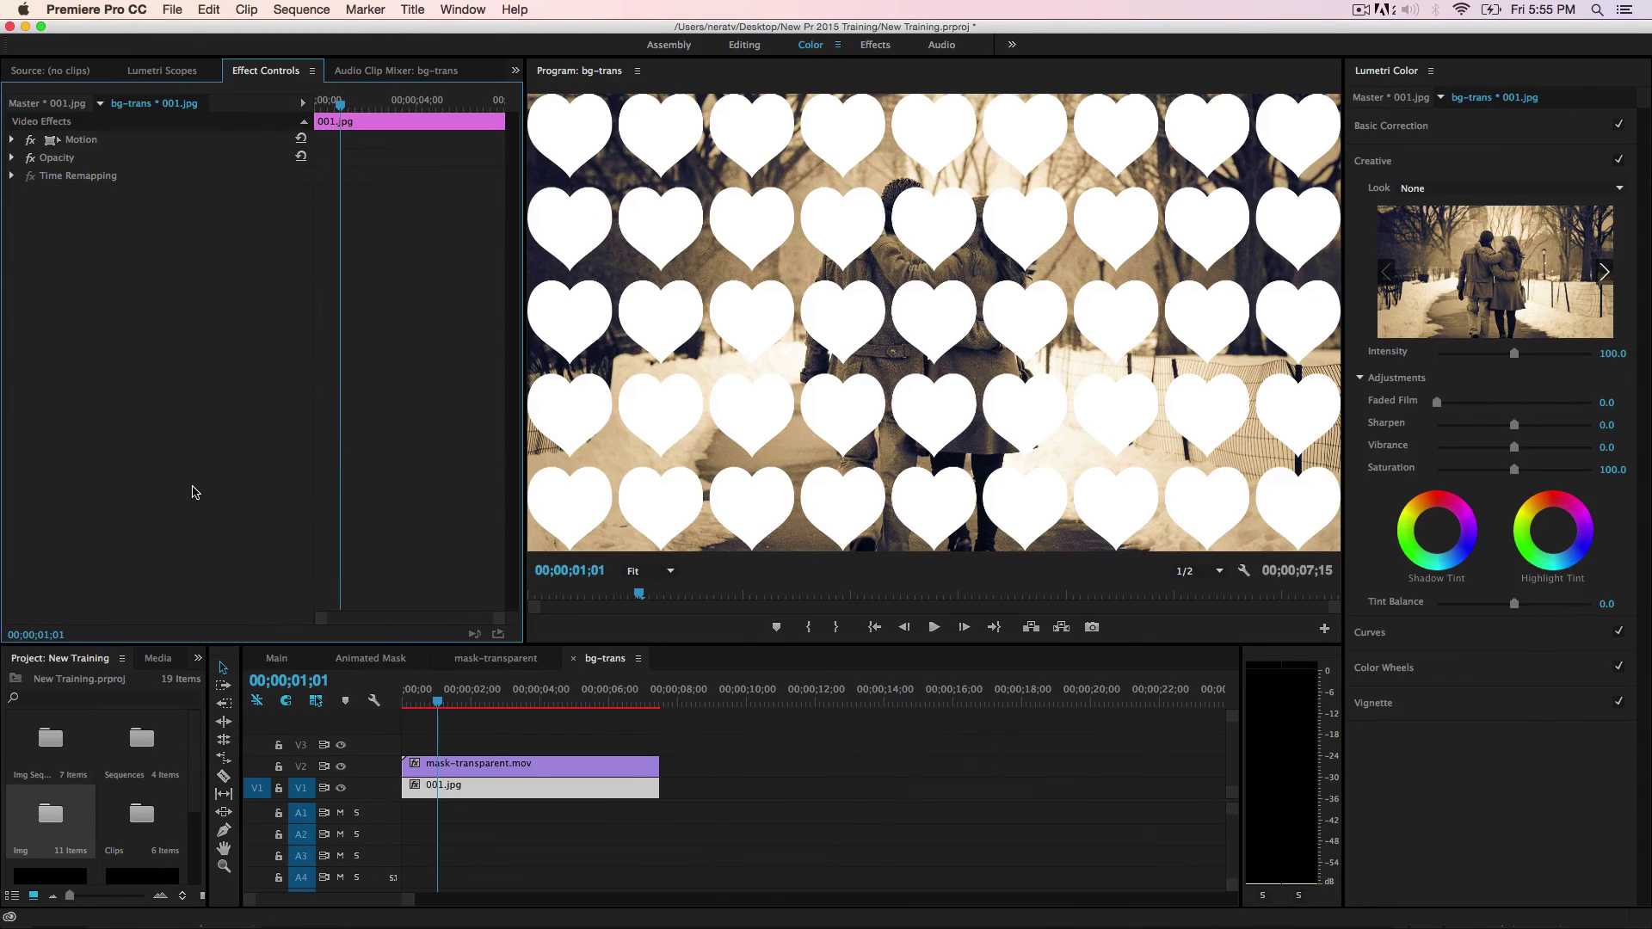
key(super+v)
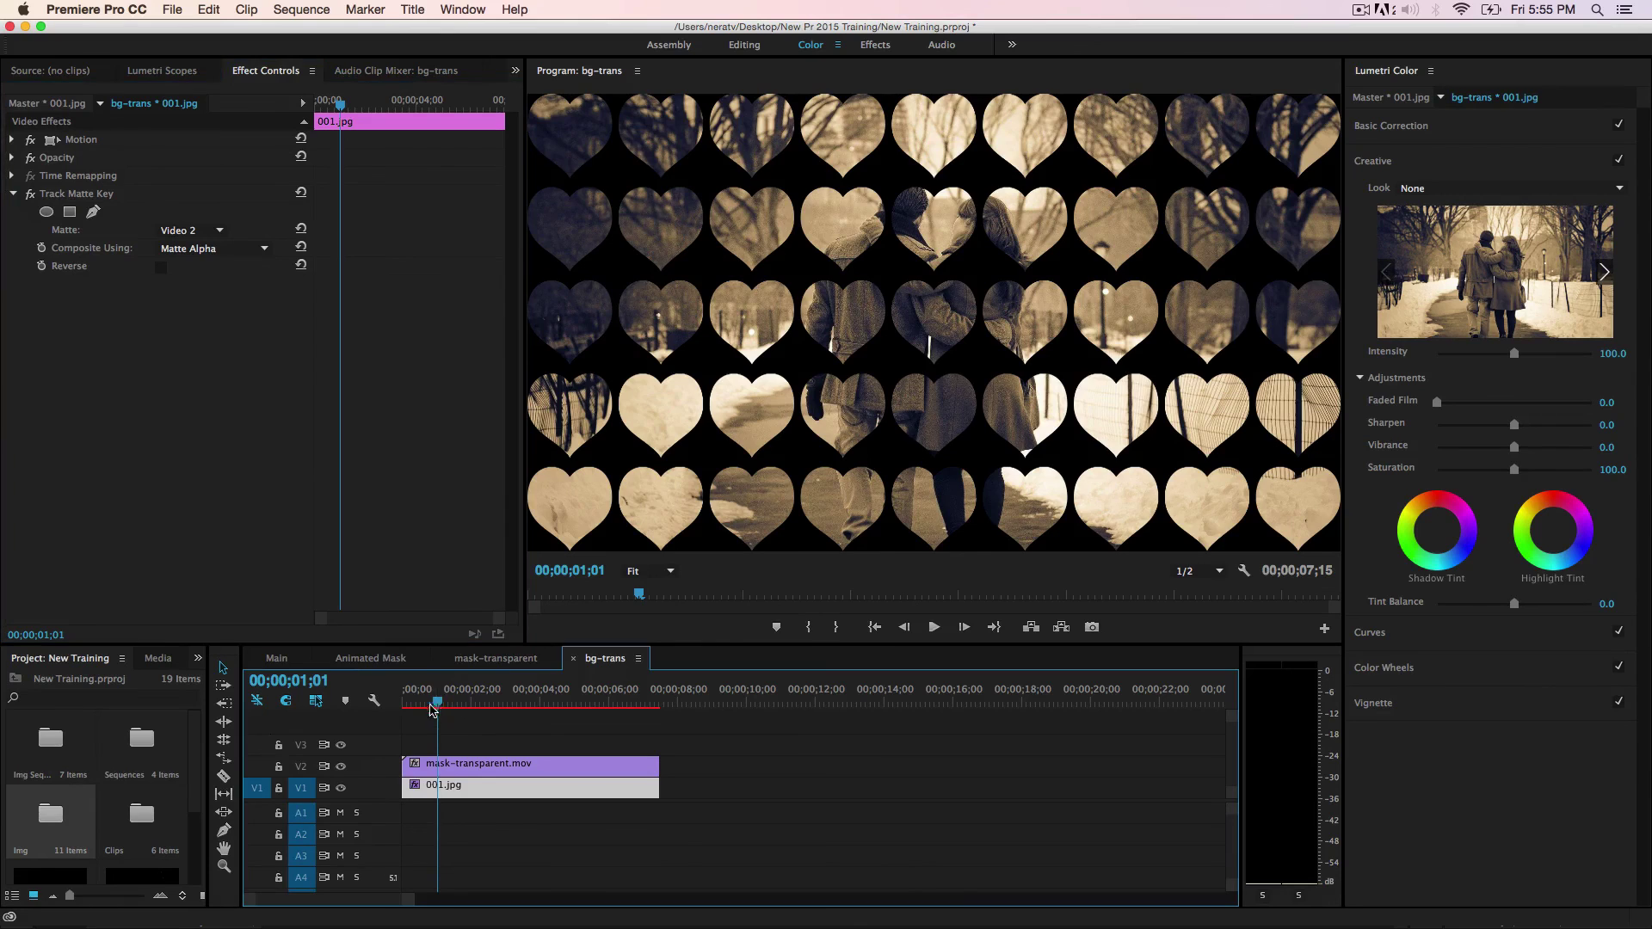
mouse_move(438, 704)
mouse_down()
mouse_move(413, 720)
mouse_move(443, 733)
mouse_up()
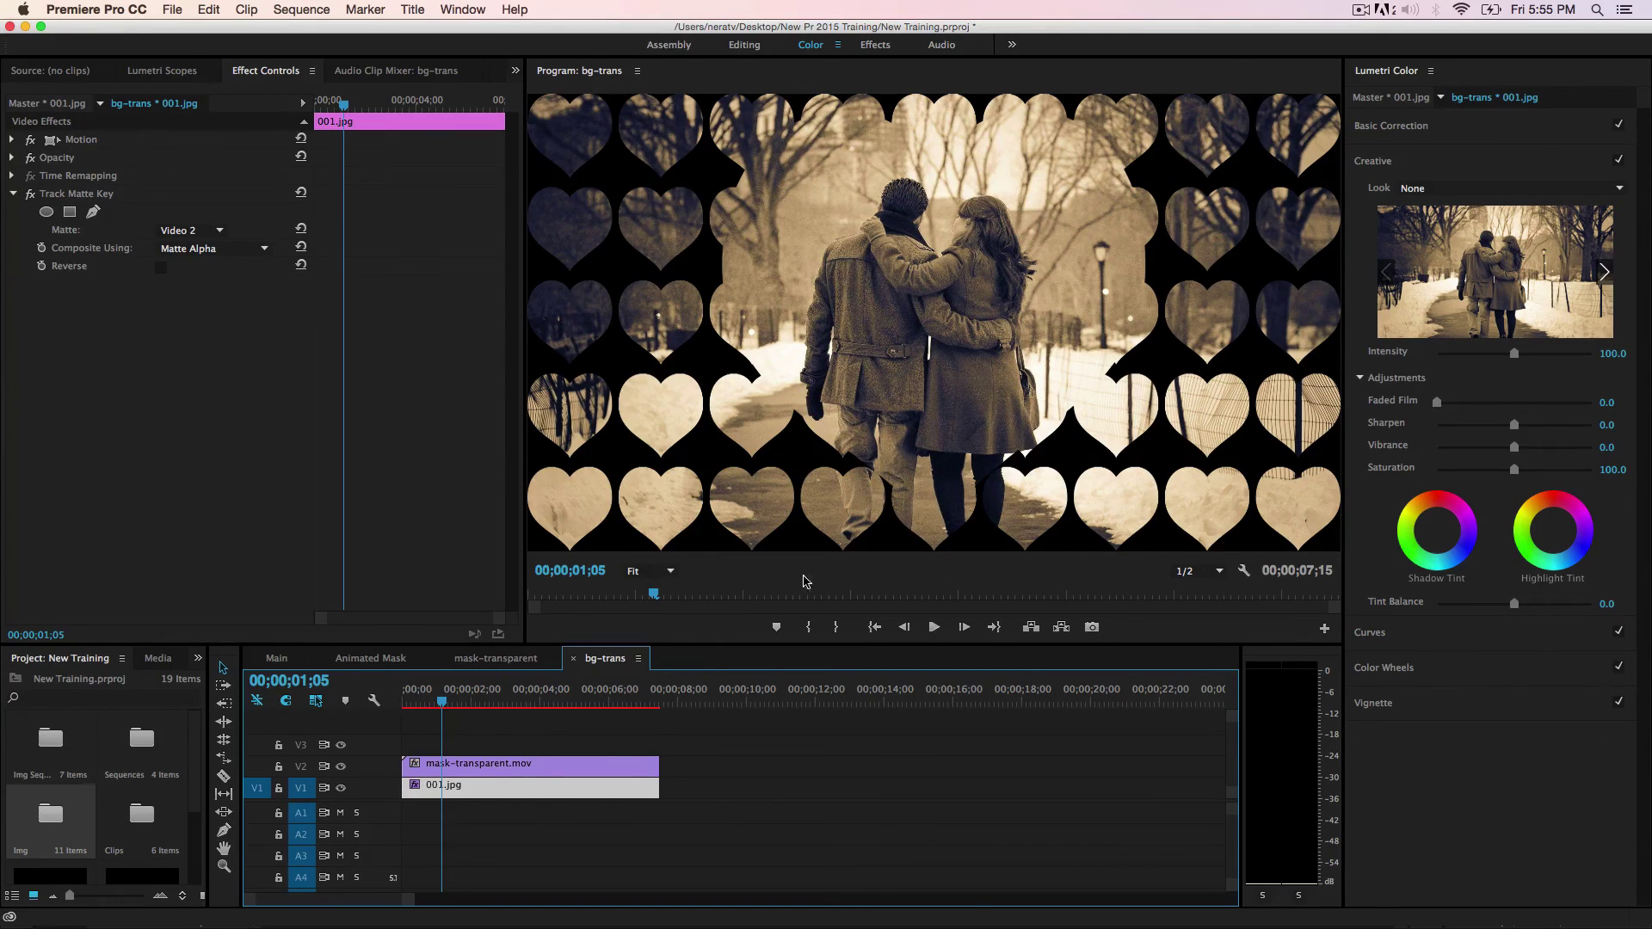
click(431, 702)
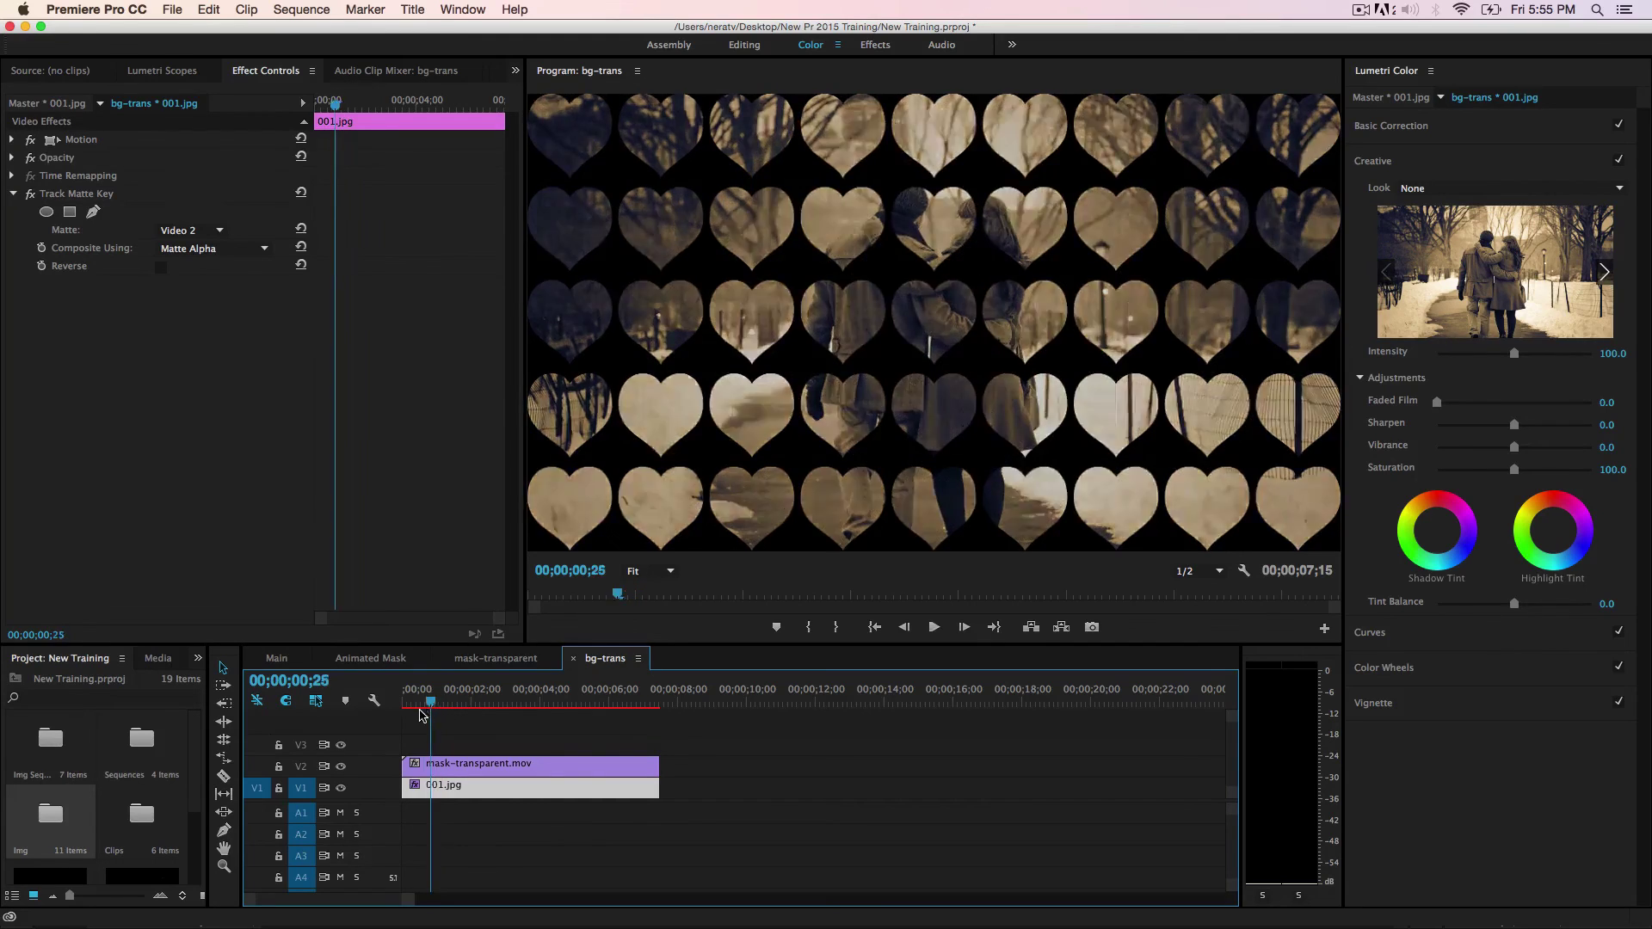
drag(422, 715, 455, 731)
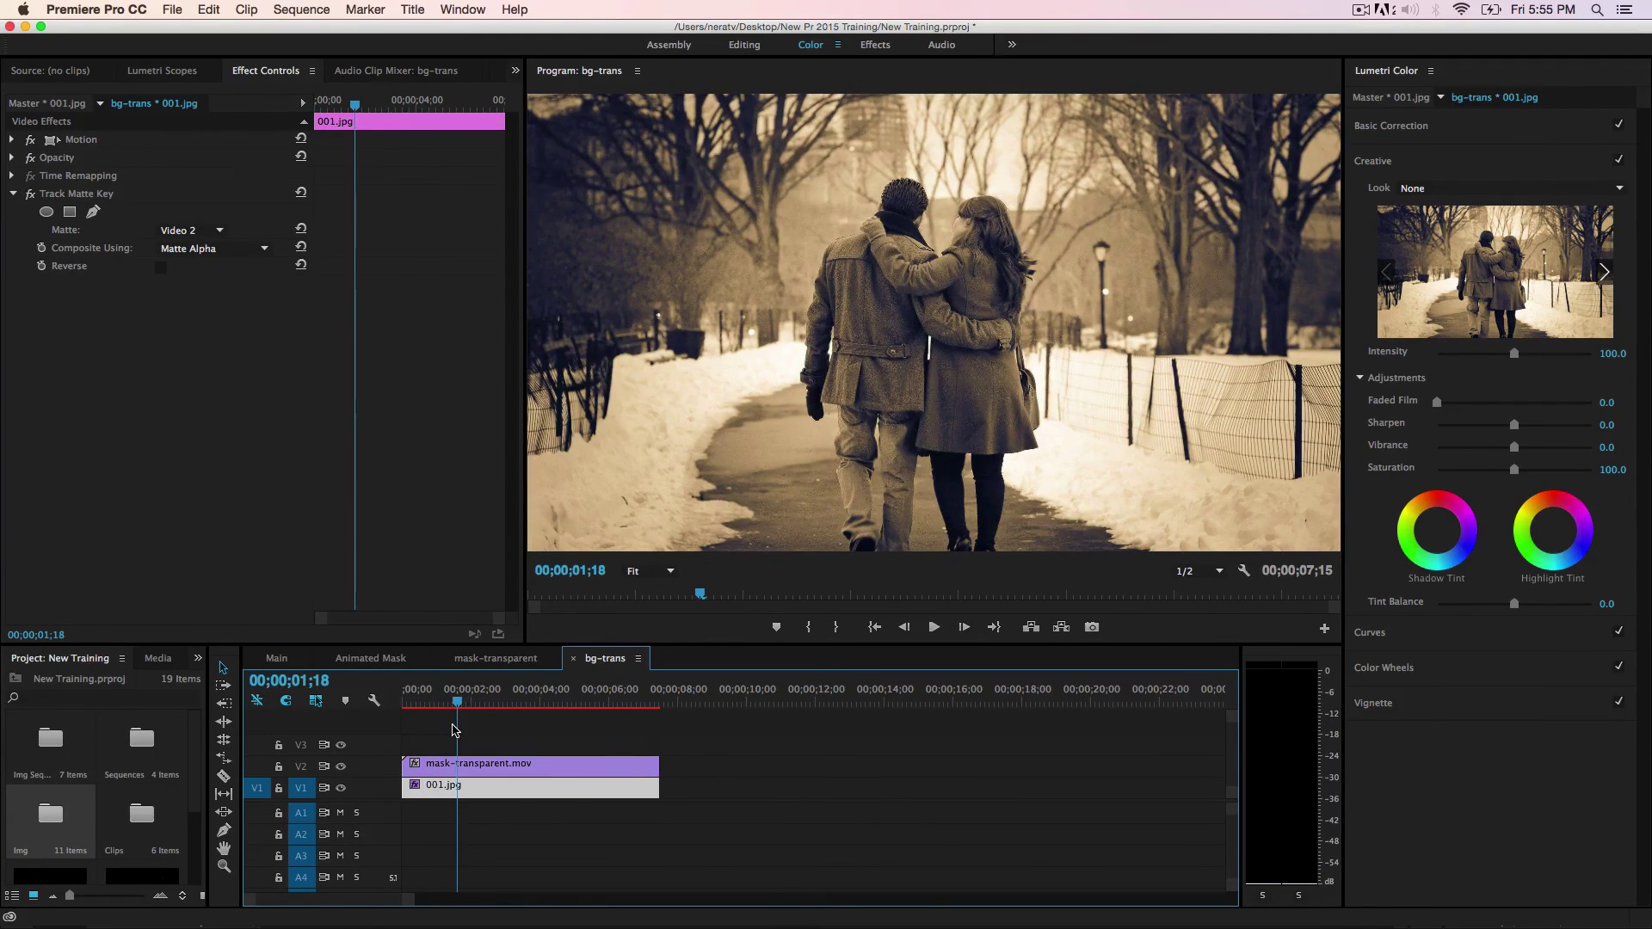